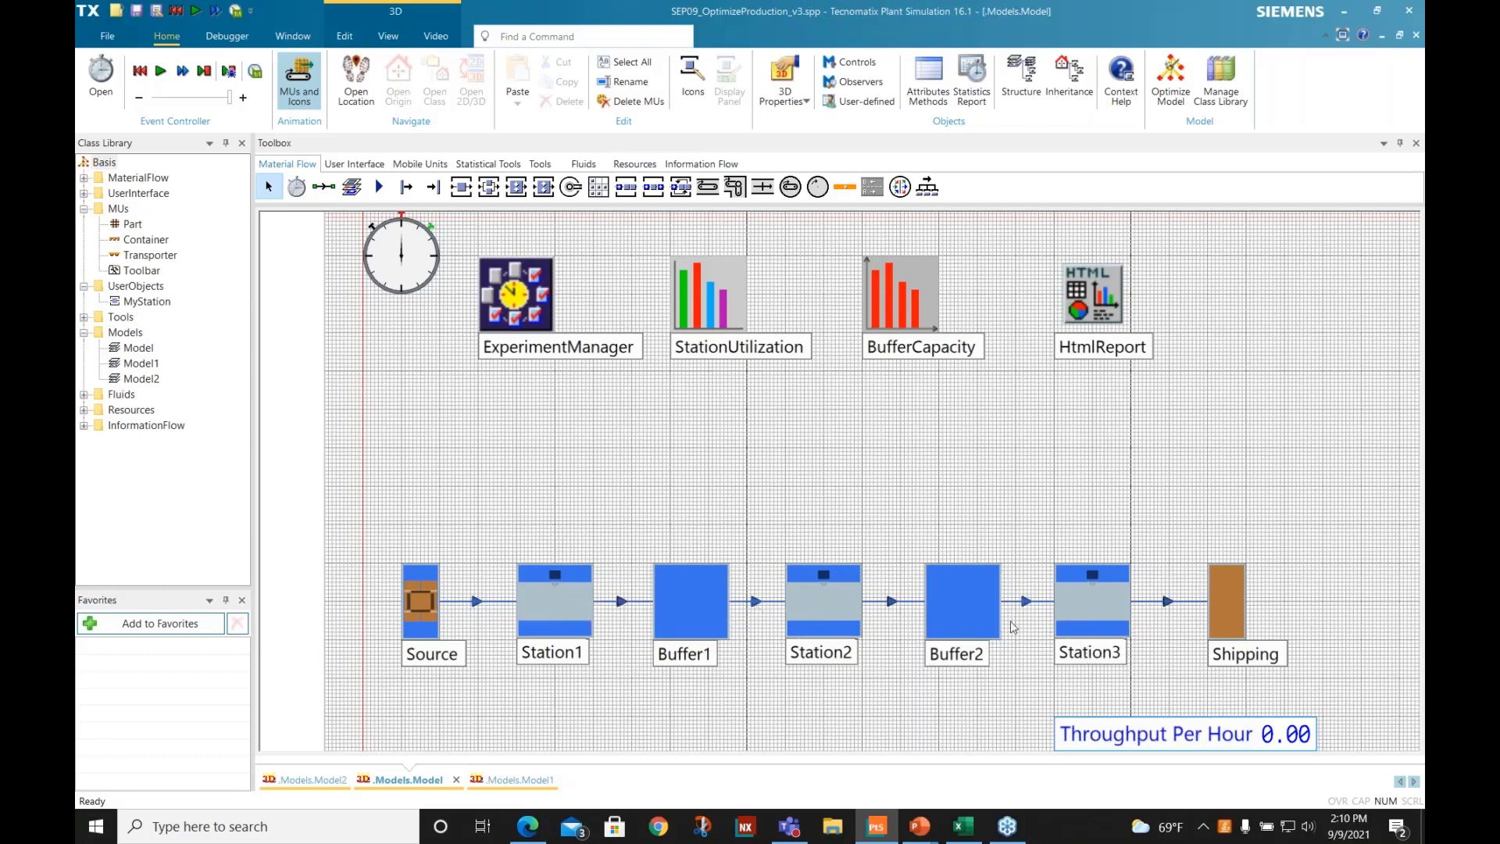
- Review the ExperimentManager's table of Buffer1 and Buffer2 capacities and its number of observations per experiment, then dismiss the table
double_click(539, 327)
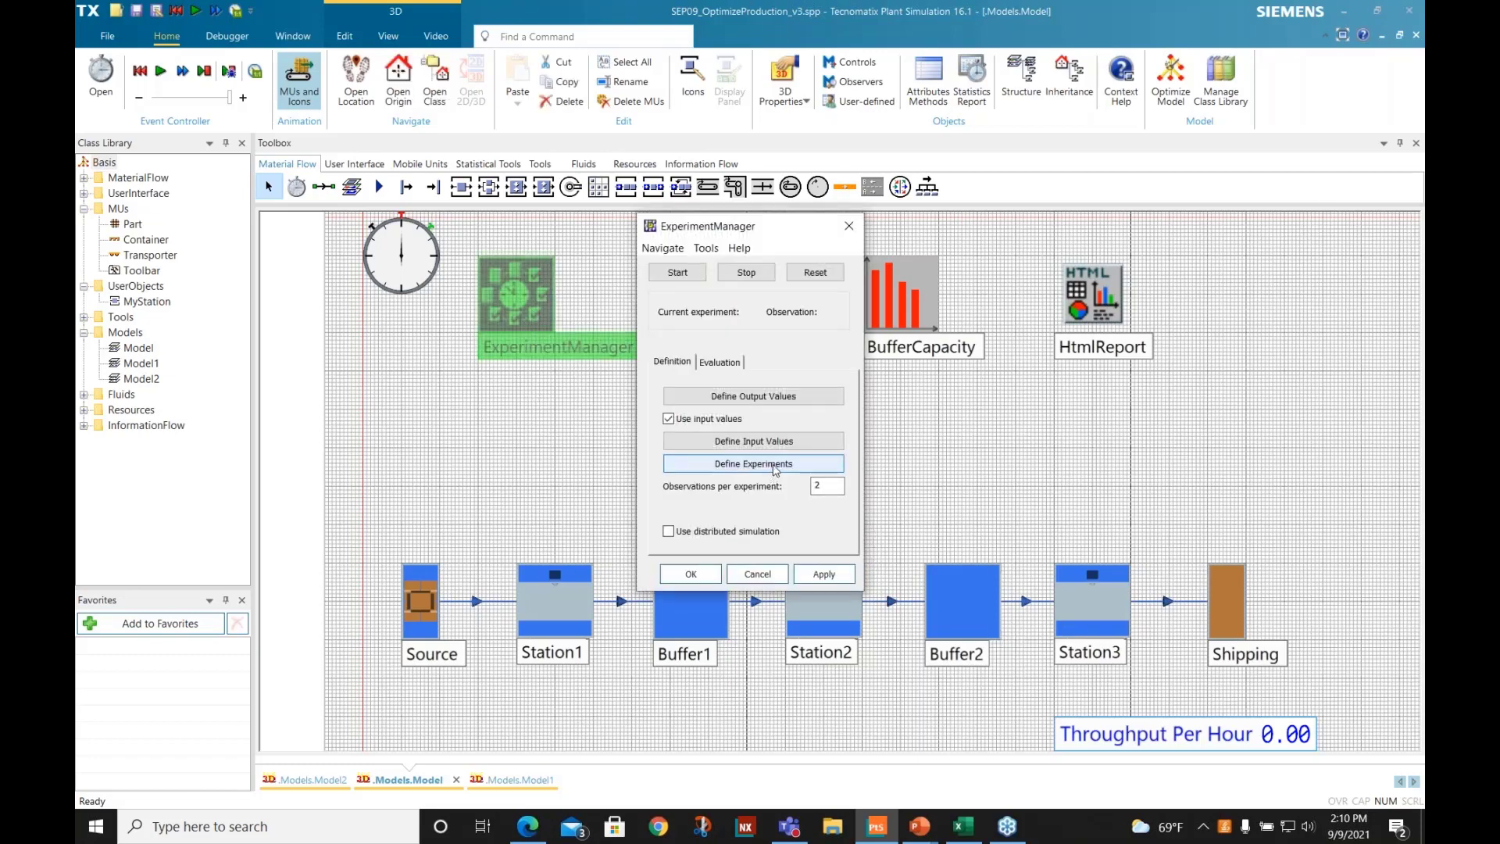
click(754, 464)
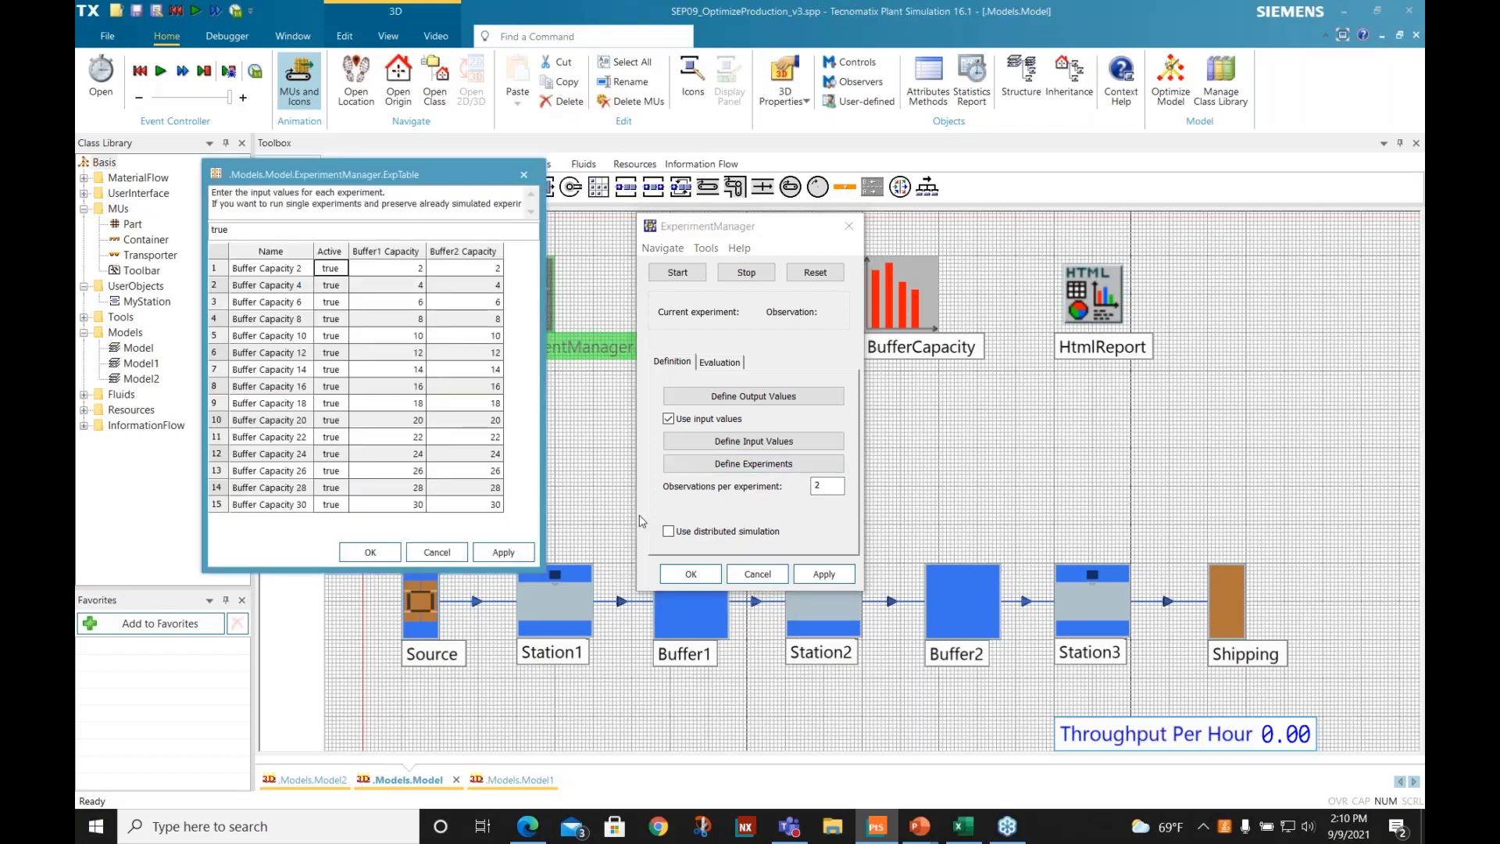
drag(808, 218, 1143, 141)
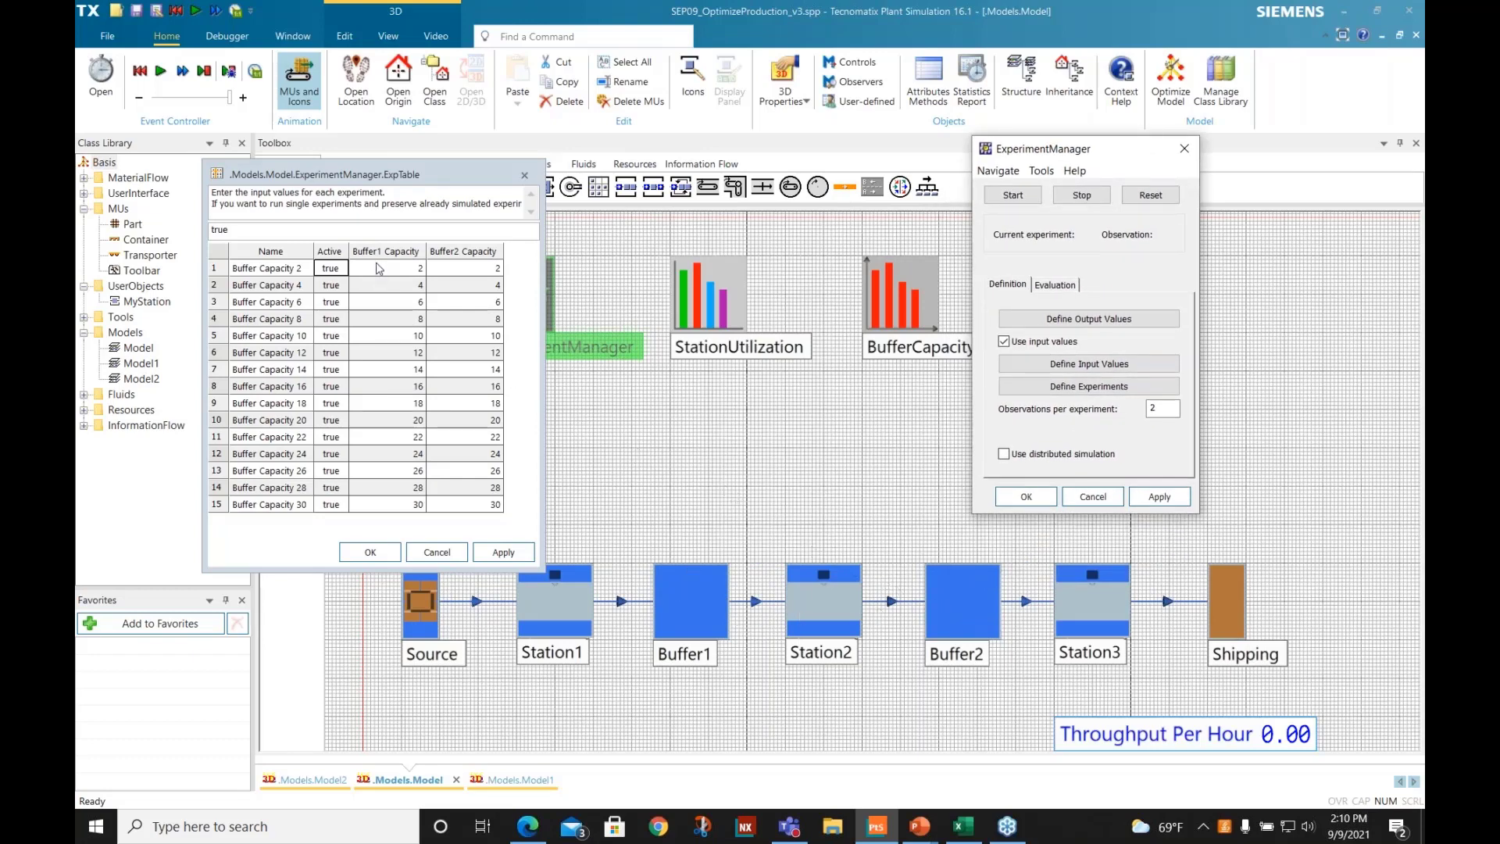
drag(378, 268, 465, 505)
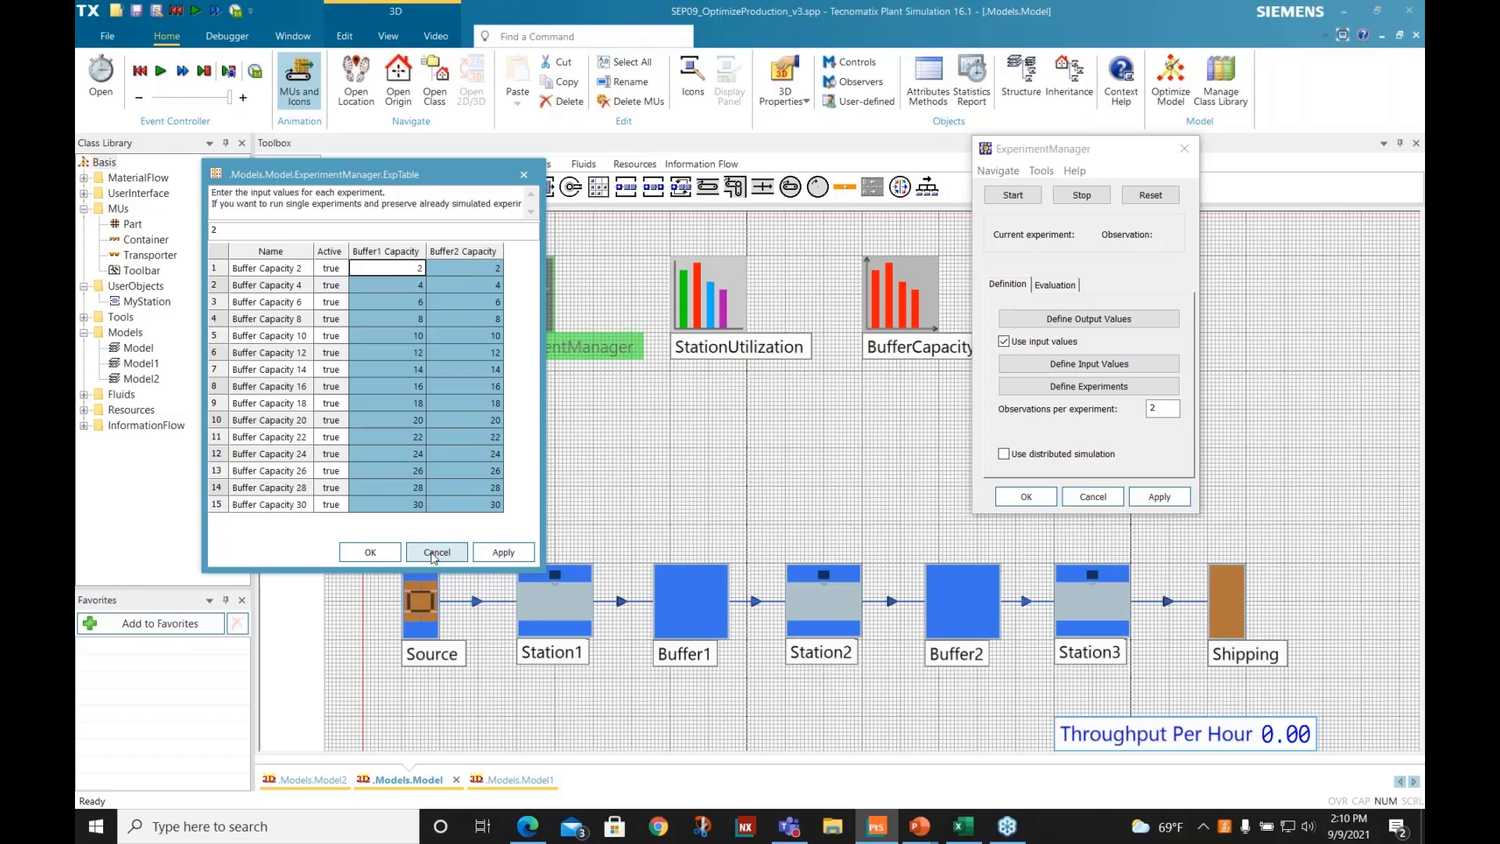
double_click(1169, 410)
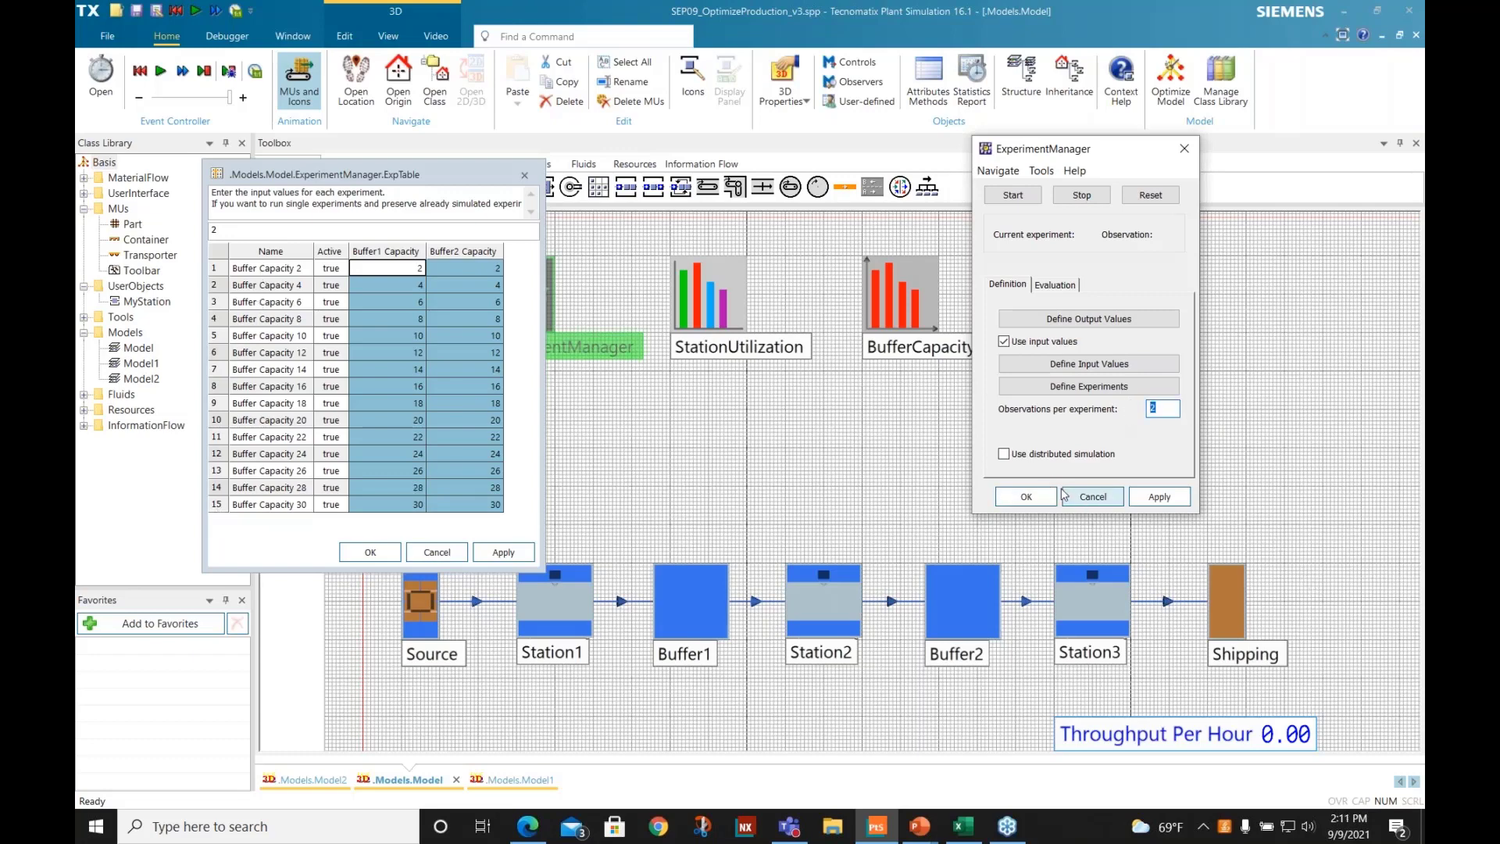
click(437, 553)
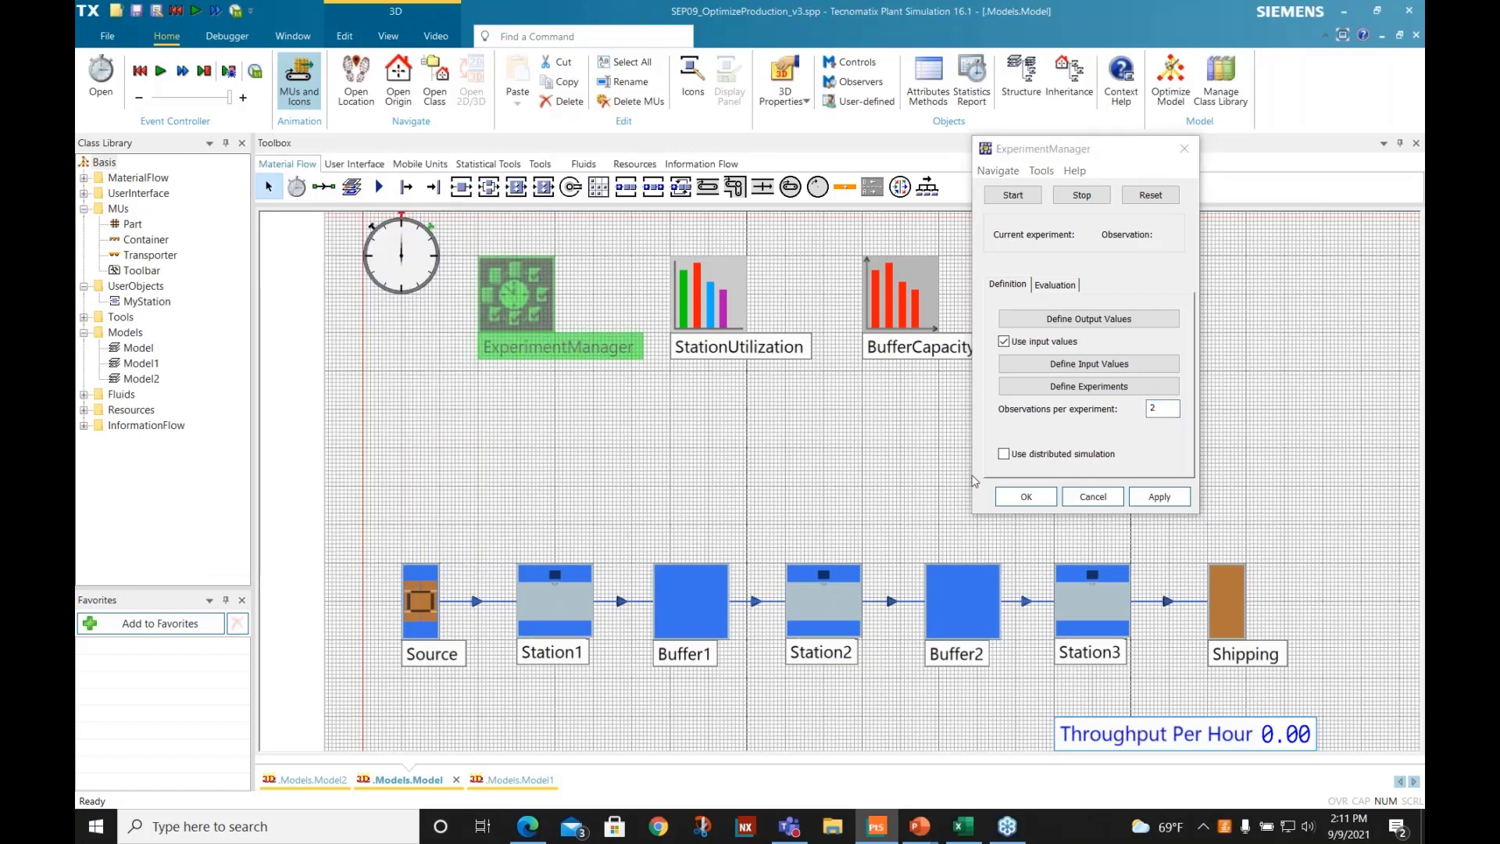
- Reset the ExperimentManager, run all the defined experiments, and close the manager once the run is finished
click(1156, 196)
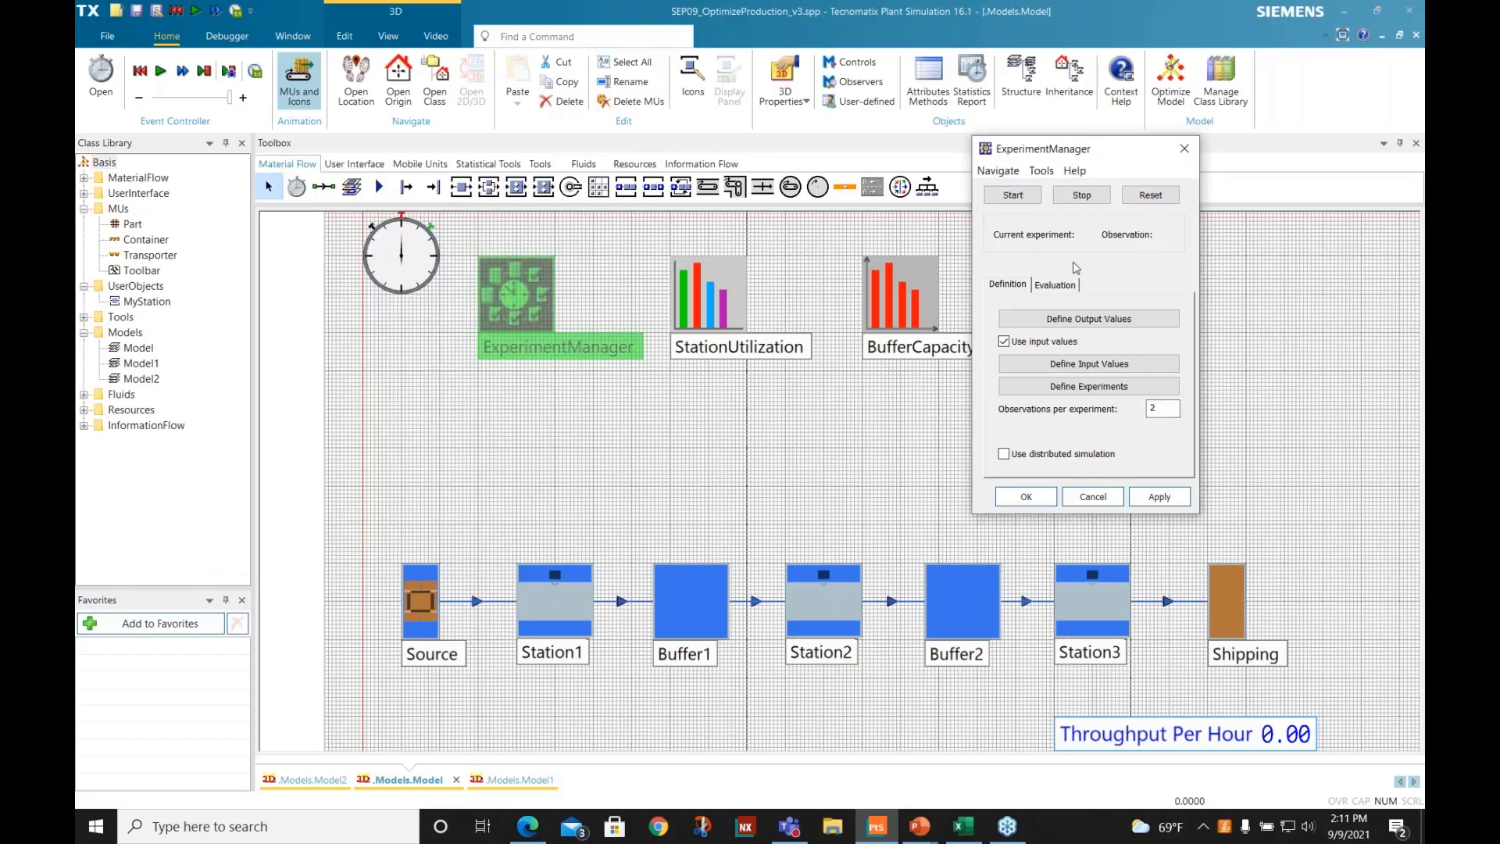
click(1013, 196)
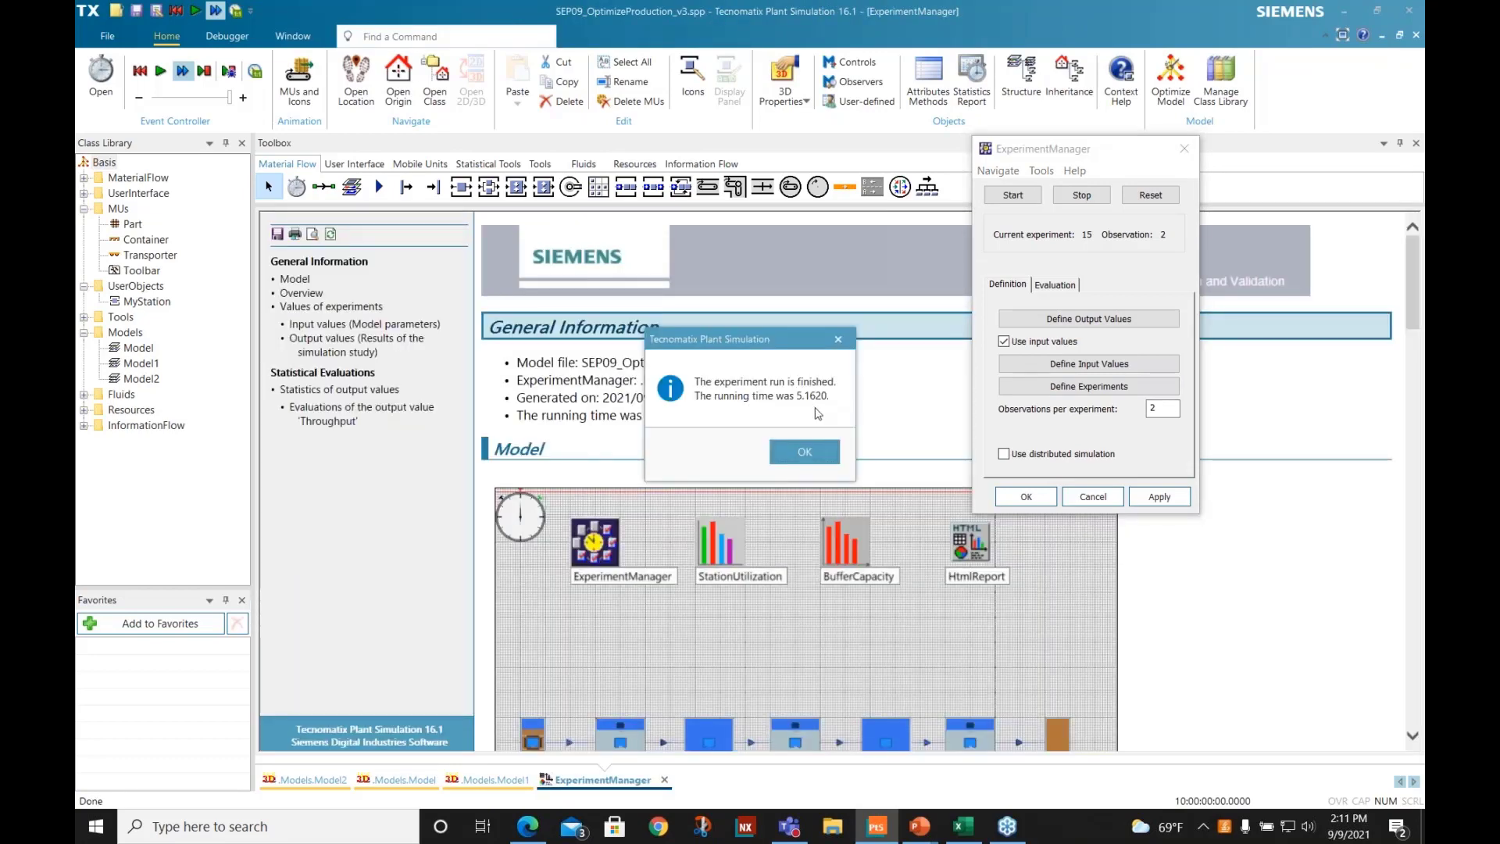
click(816, 454)
click(1094, 498)
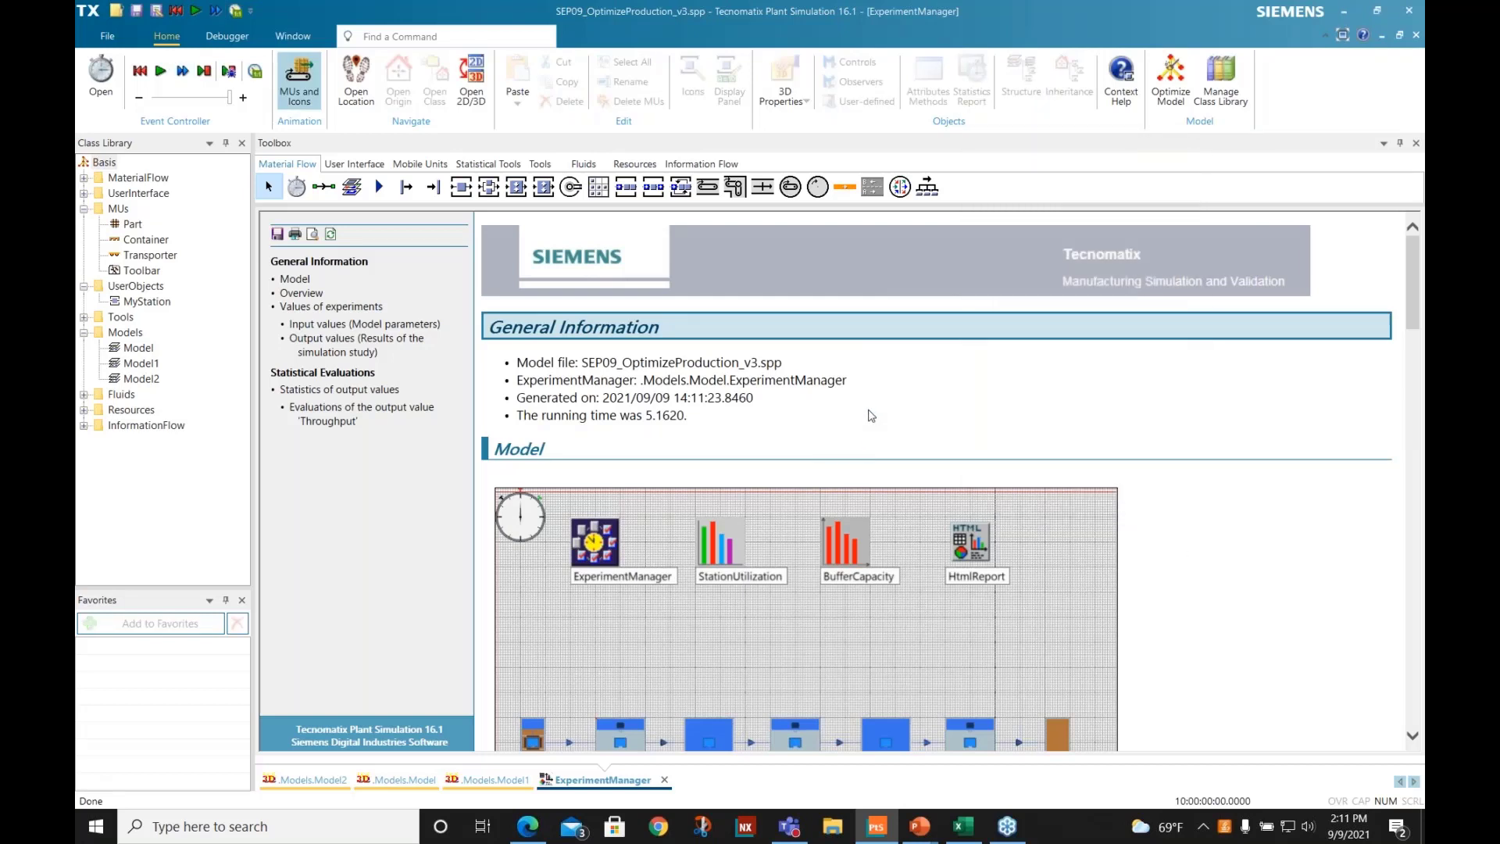
- Examine the experiment report's throughput overview table and confidence interval chart, then close the report
scroll(872, 415, down, 3)
scroll(875, 412, down, 2)
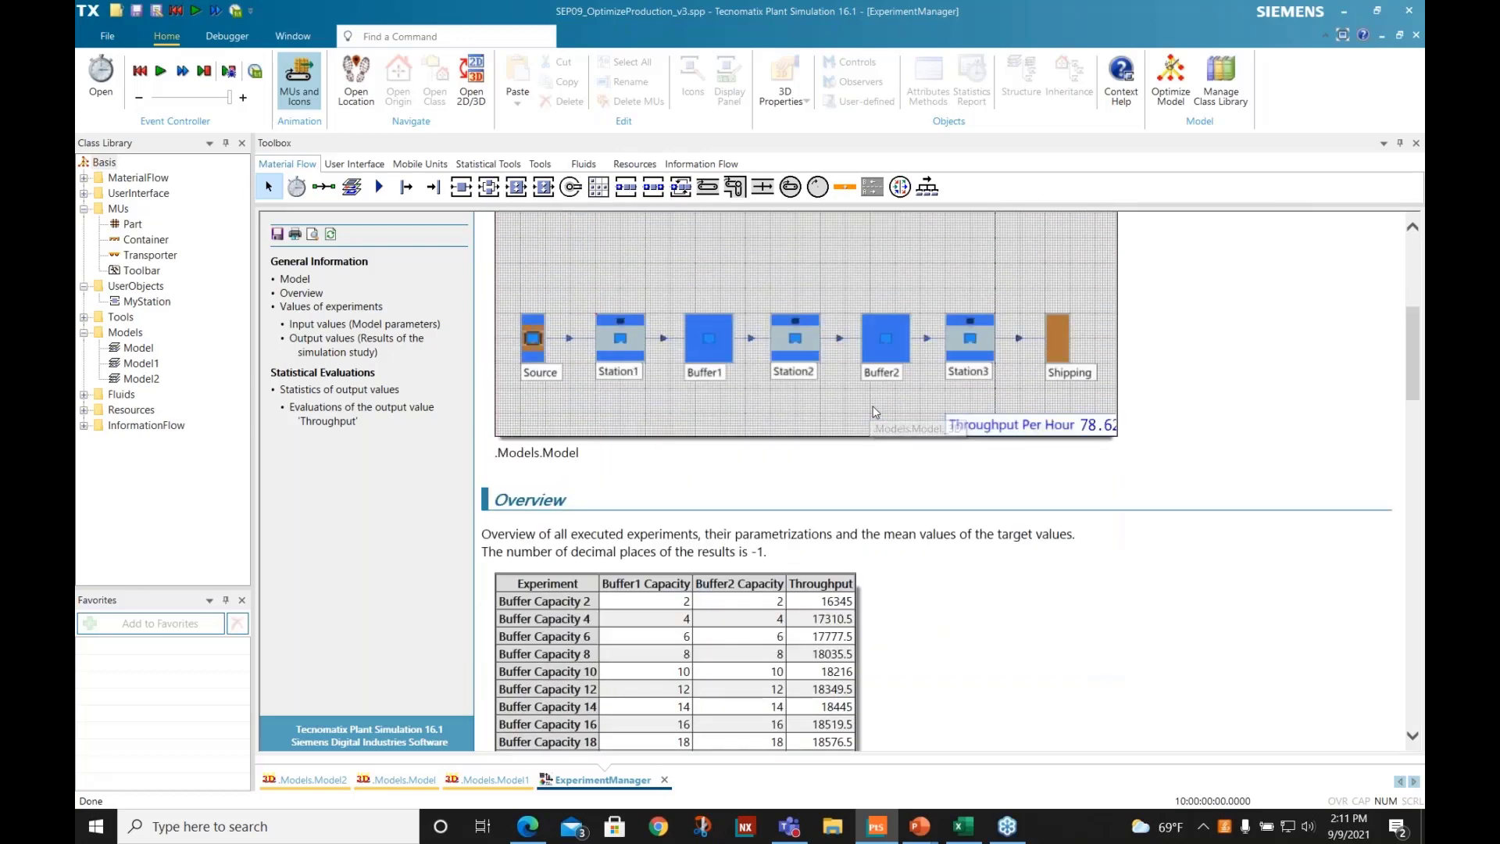
scroll(875, 412, down, 3)
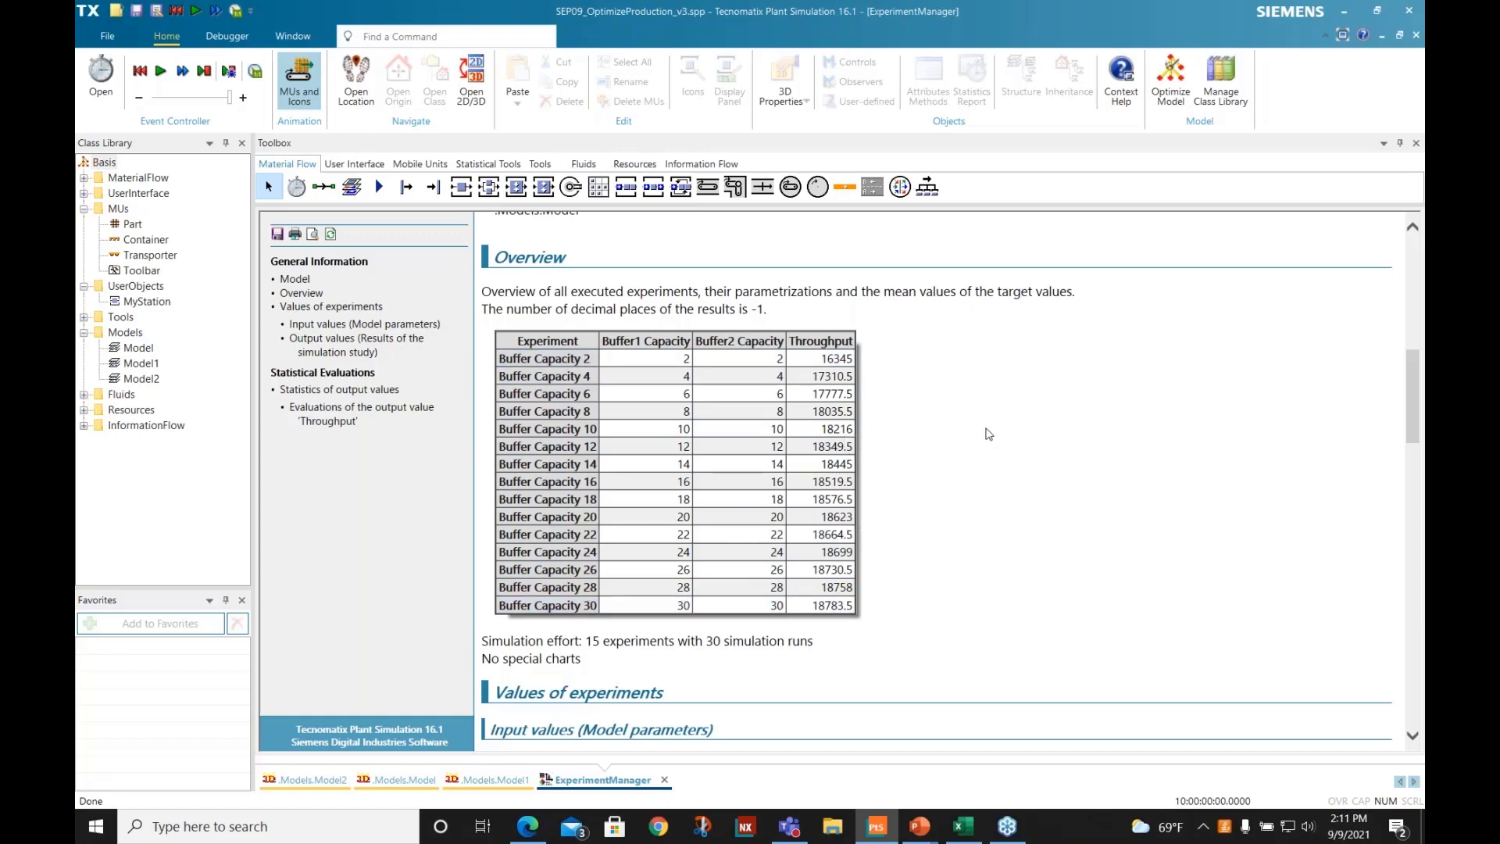
scroll(988, 434, down, 12)
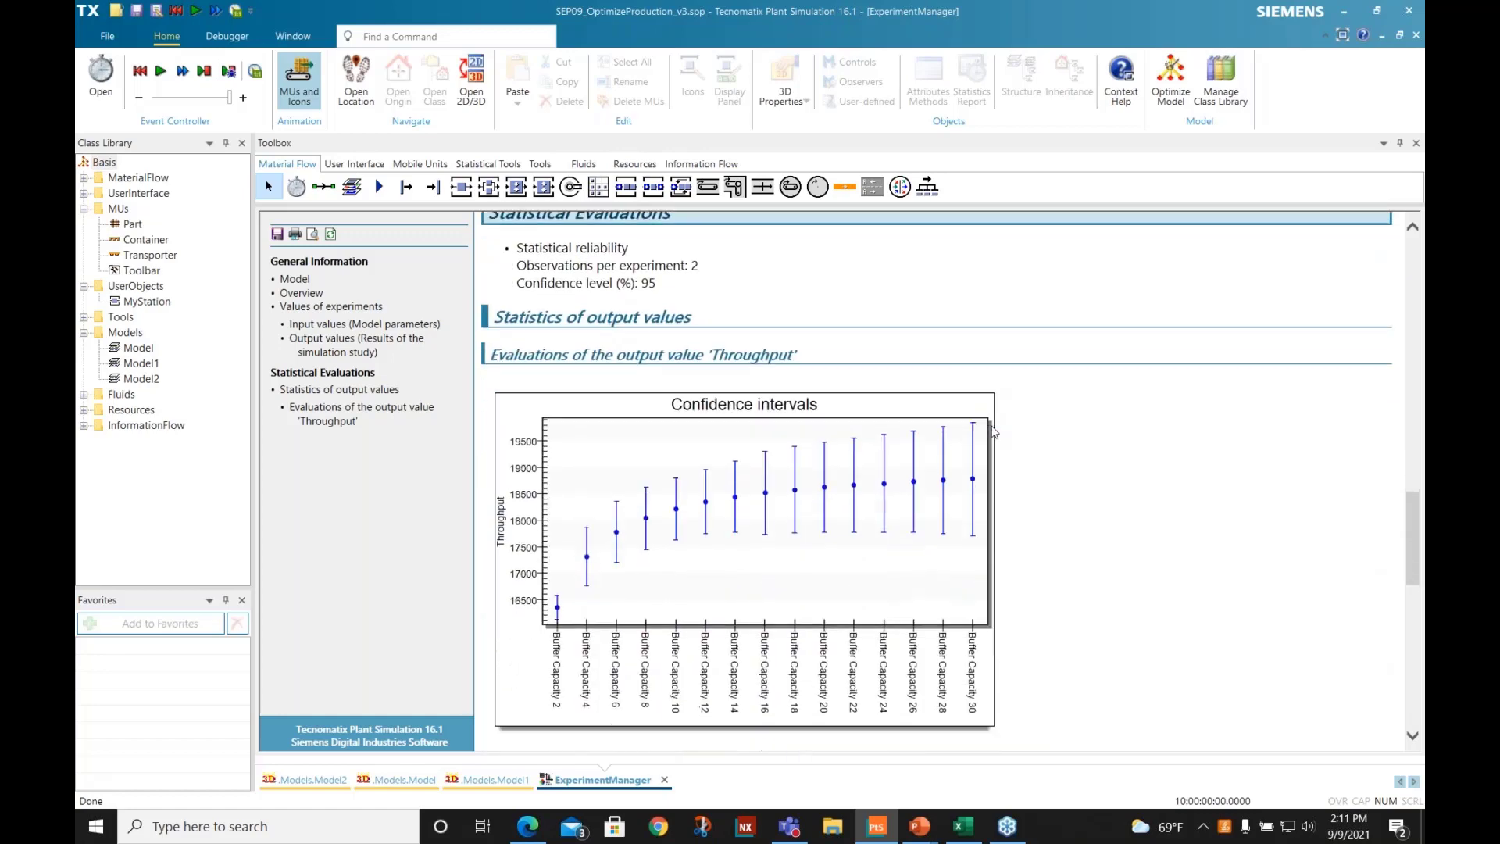
scroll(994, 432, down, 2)
scroll(1073, 412, up, 1)
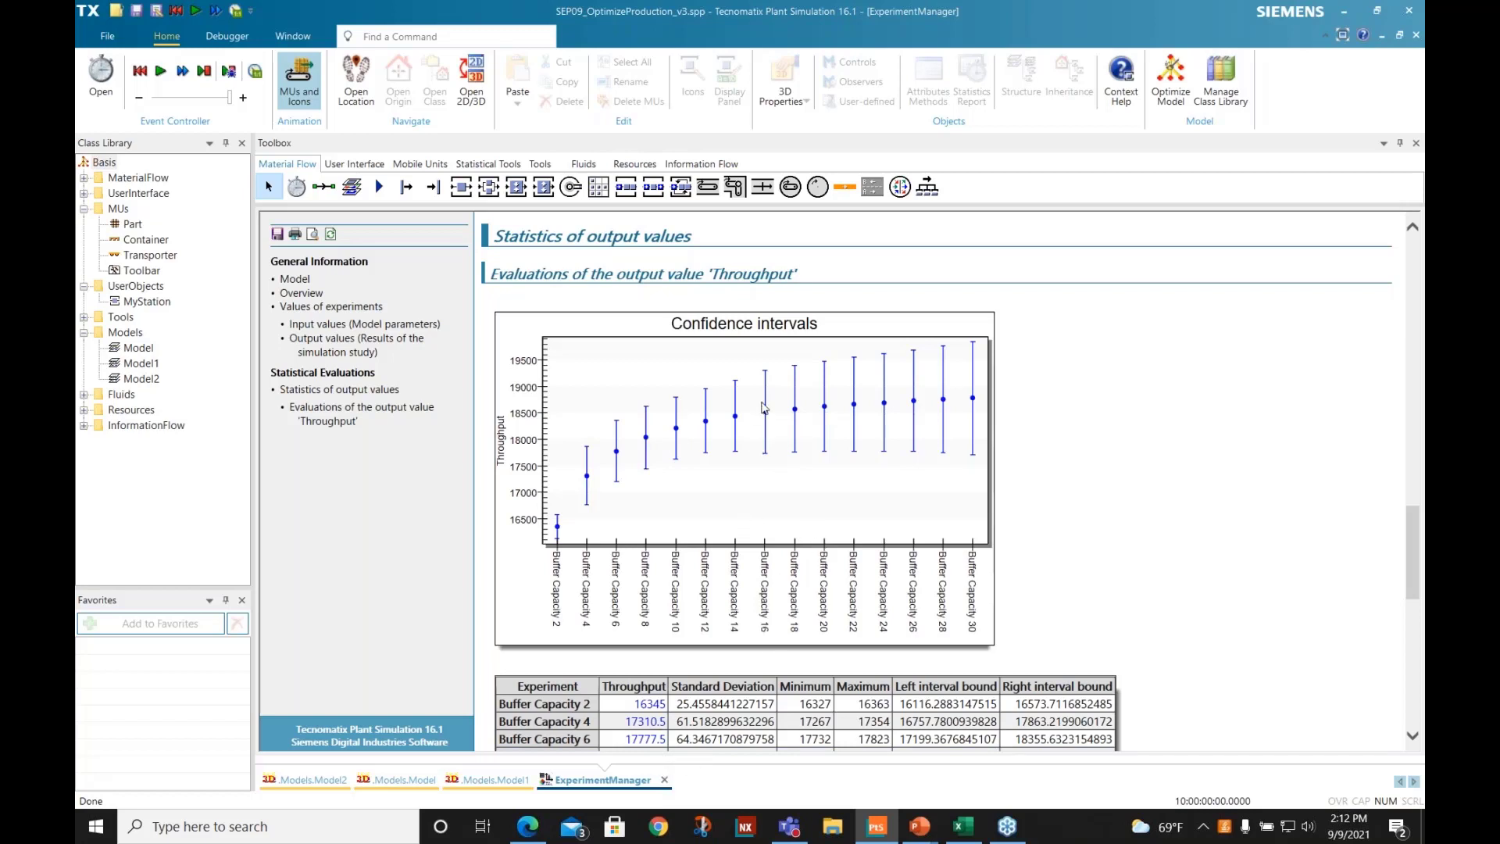
click(665, 781)
- Reset the simulation and open Buffer1's capacity for editing
right_click(441, 436)
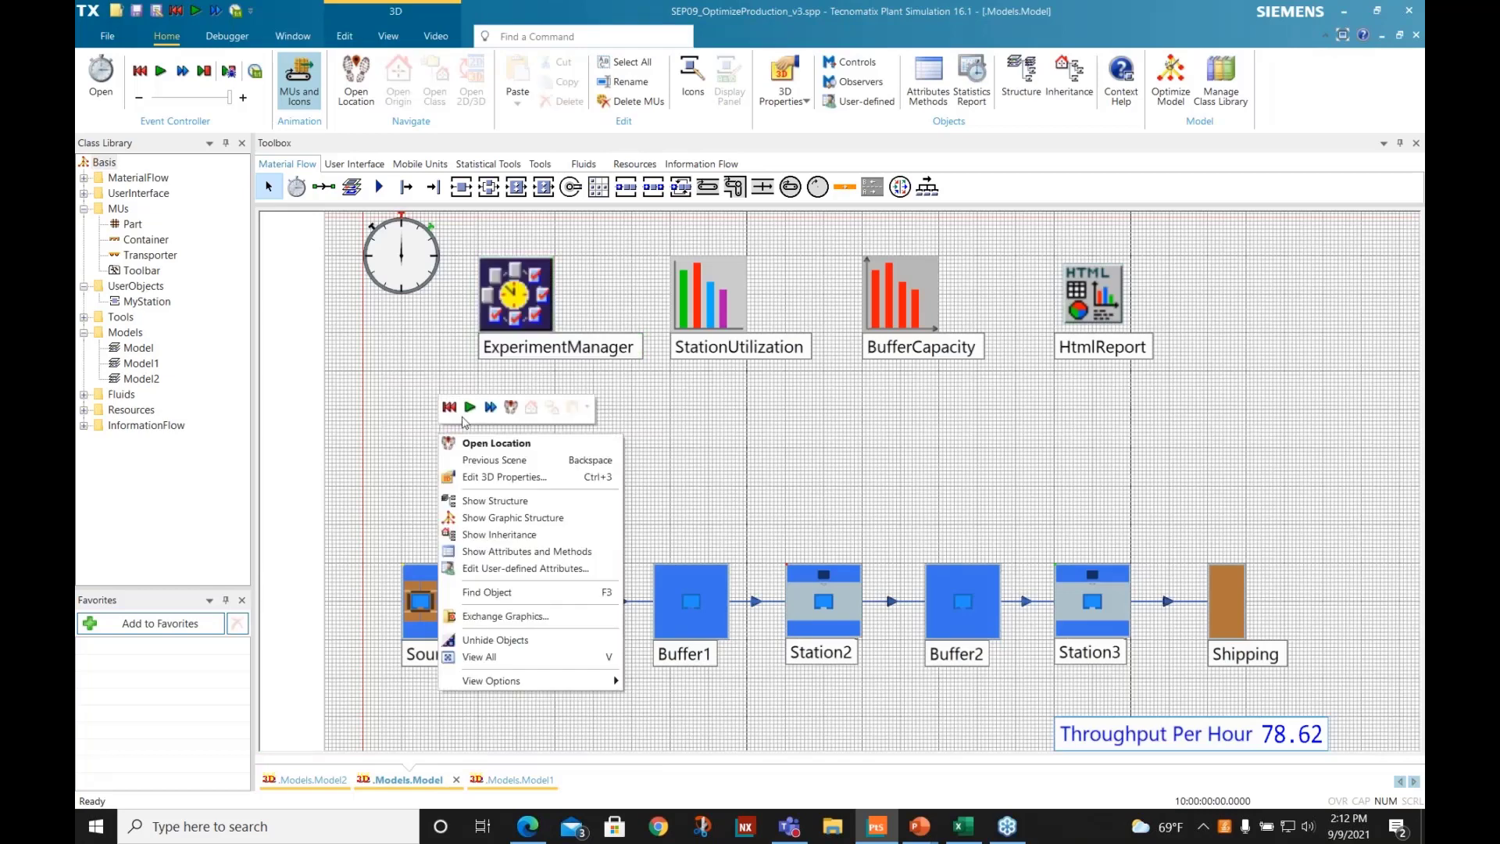
click(449, 407)
double_click(718, 577)
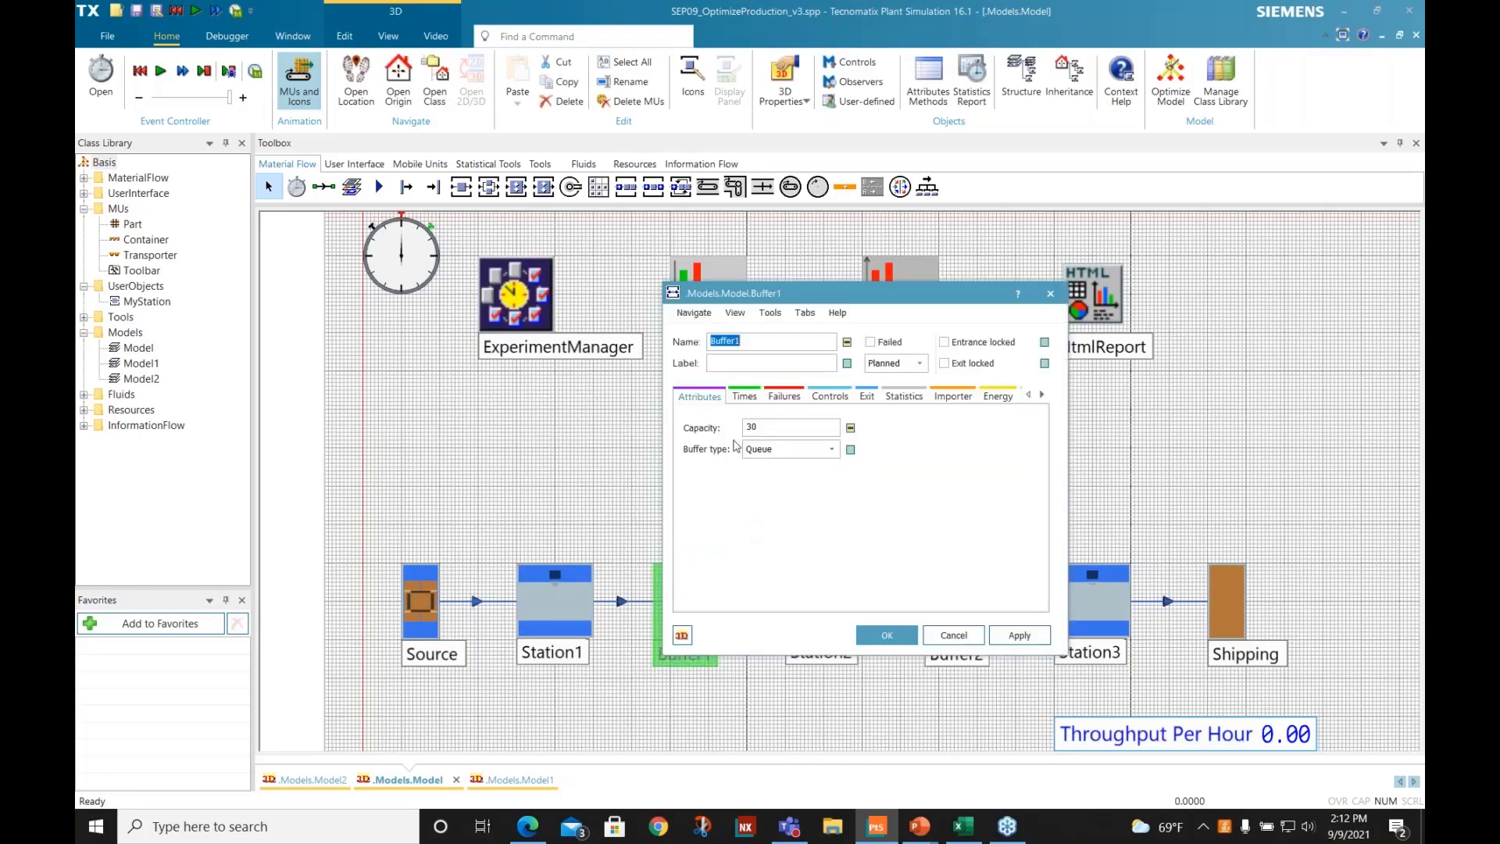
double_click(752, 426)
- Look up the Buffer Capacity 16 experiment in the ExperimentManager's experiment table, then dismiss the table
double_click(523, 311)
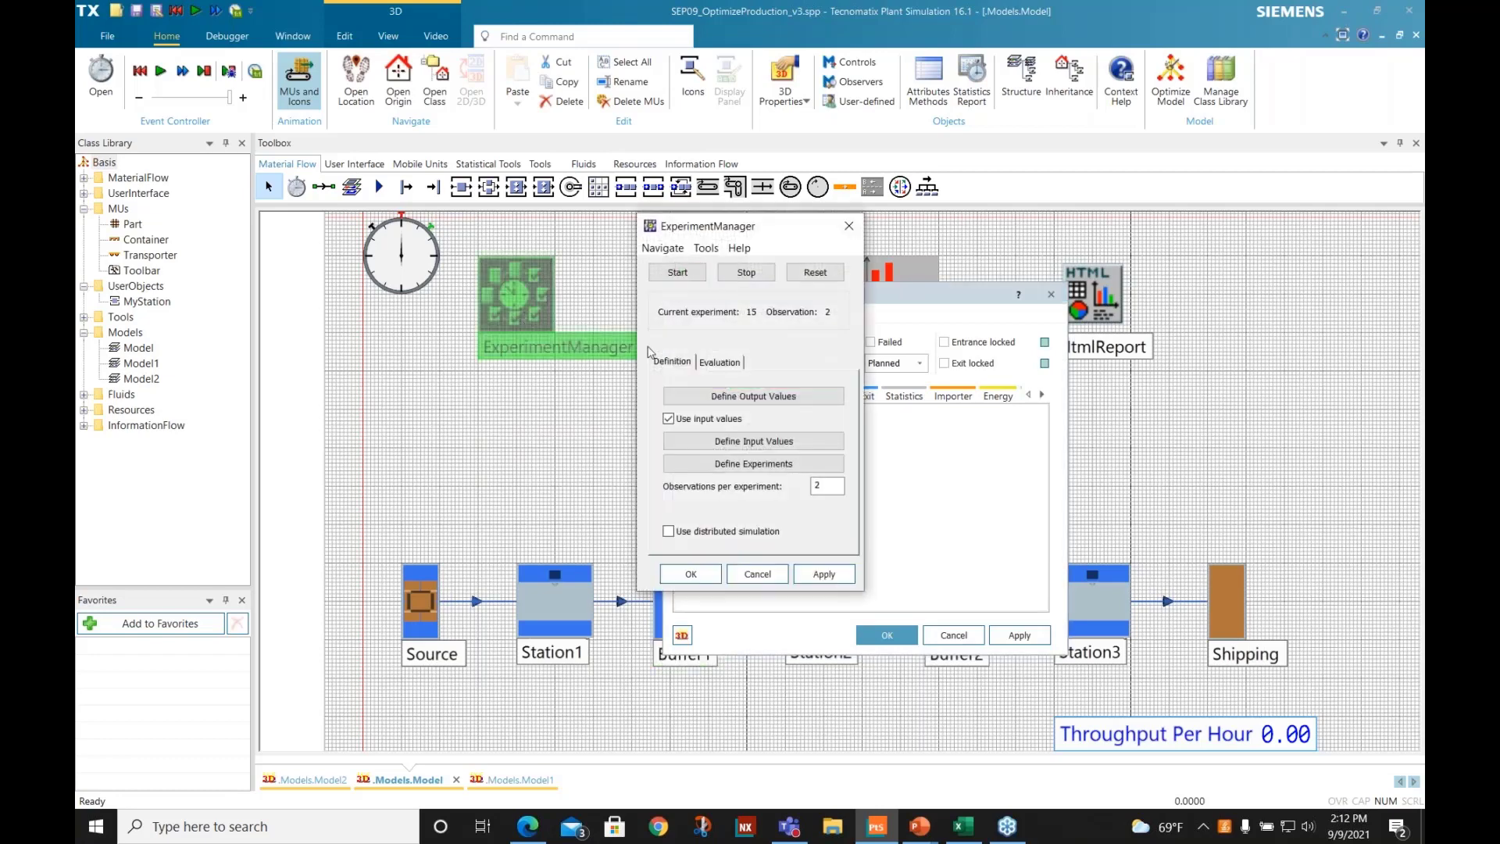
click(723, 464)
drag(770, 226, 1244, 194)
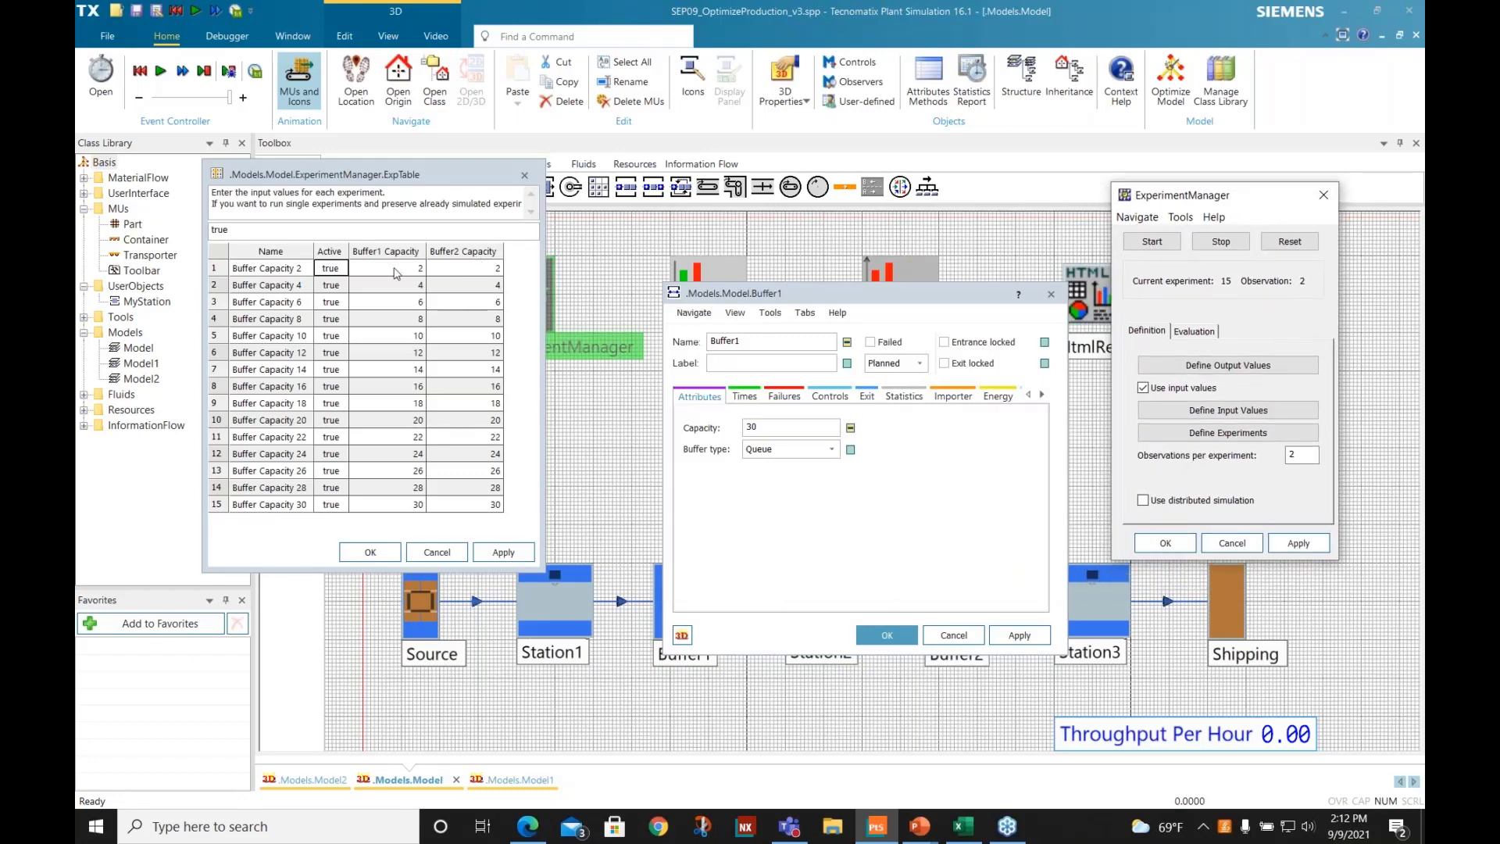
drag(397, 268, 477, 509)
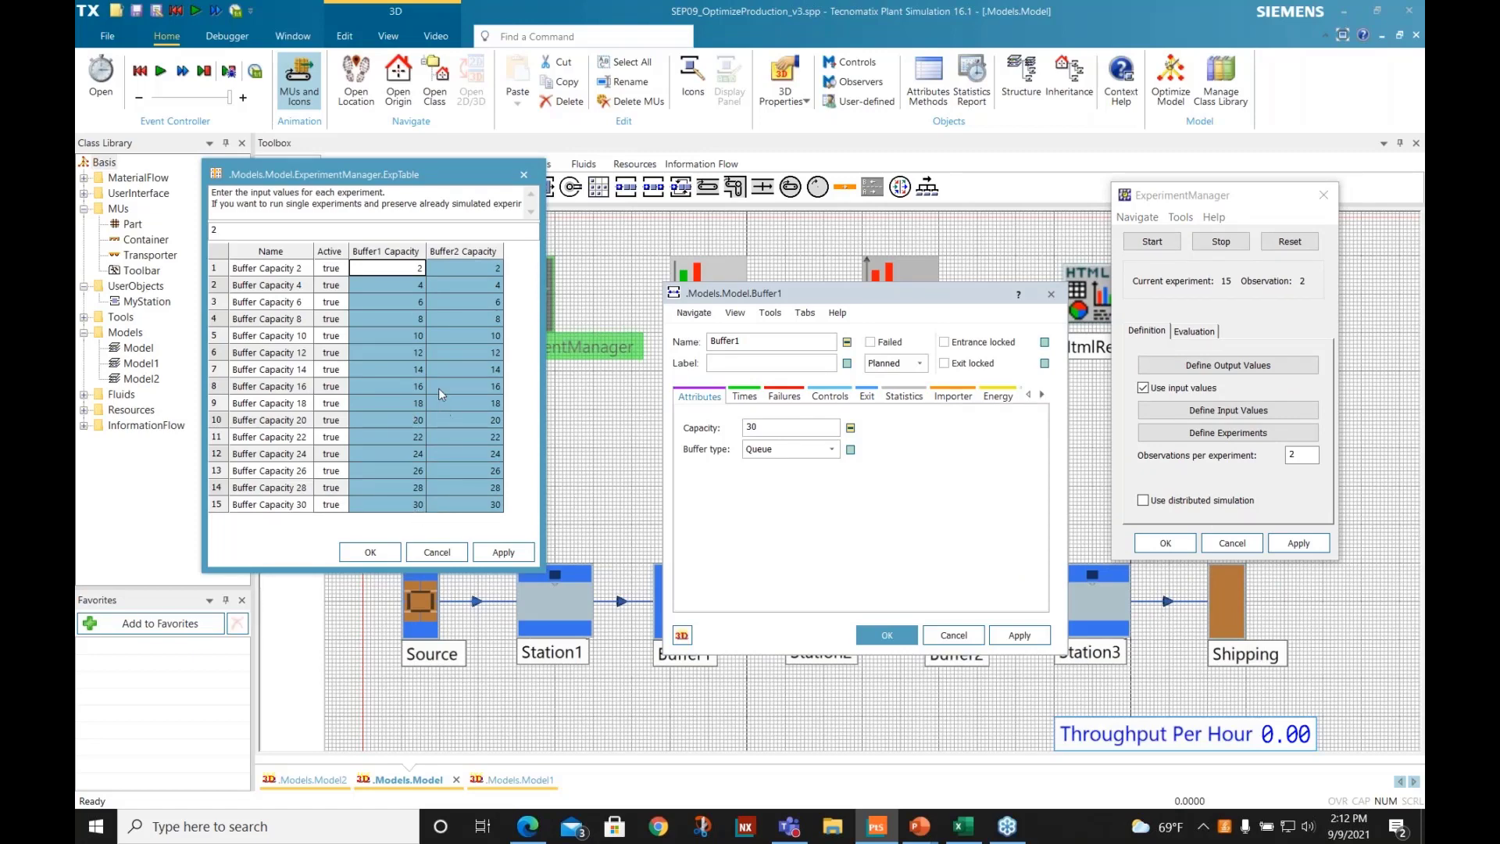
click(418, 386)
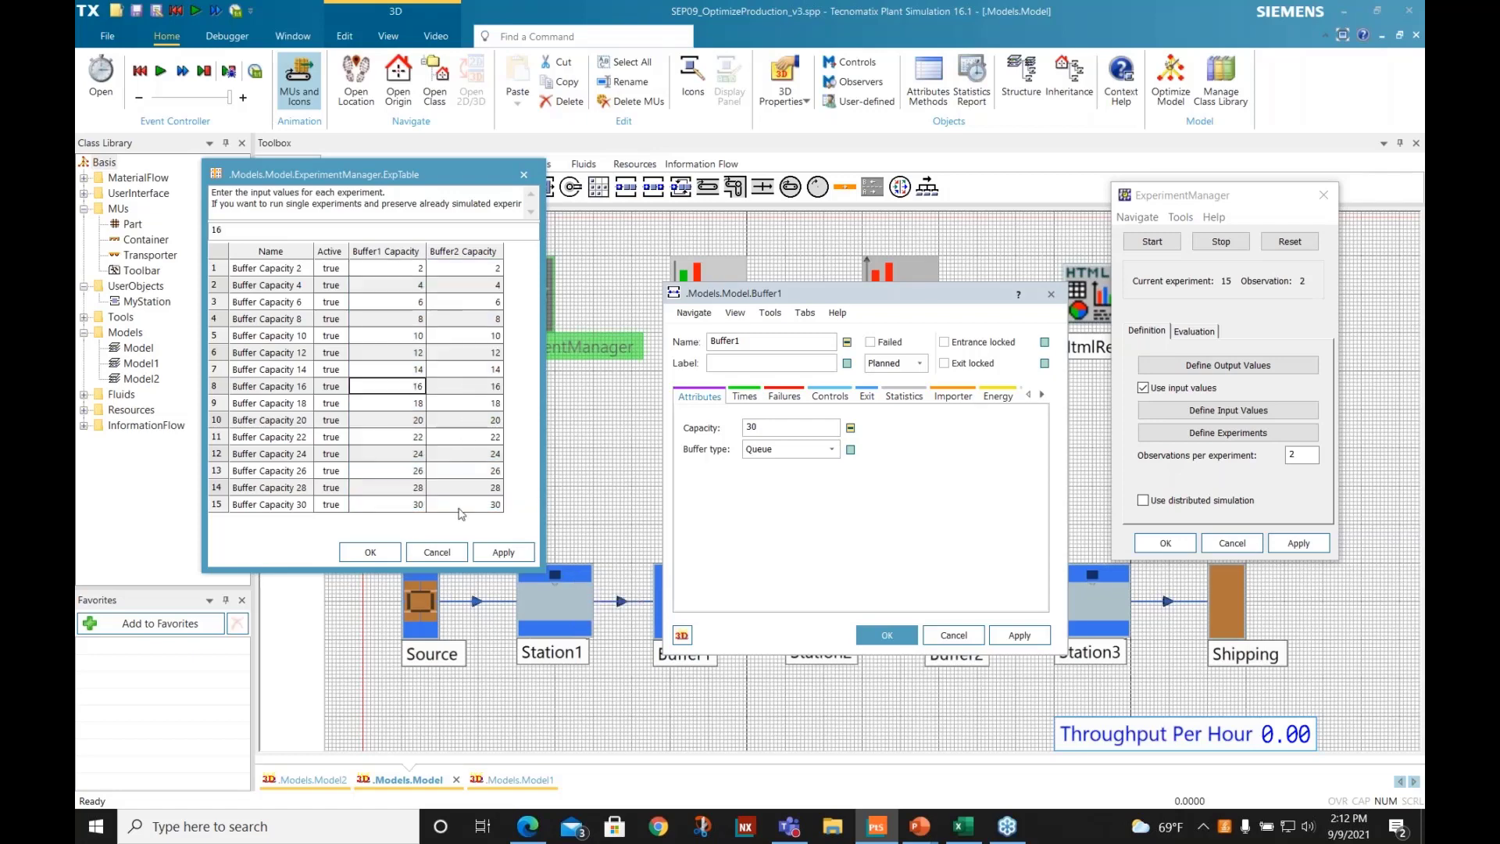
click(437, 552)
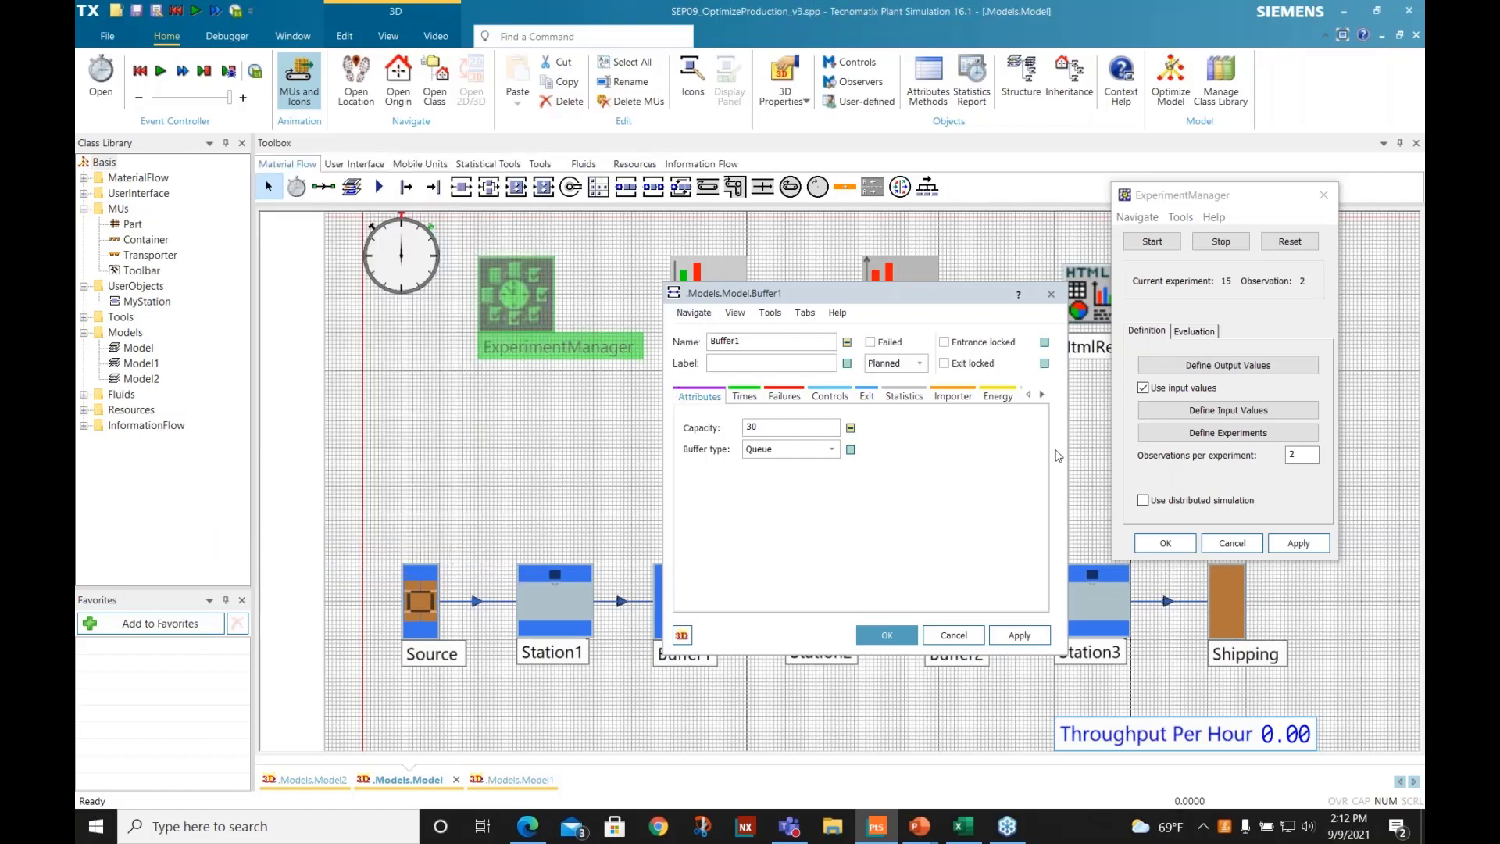
- Set Buffer1's capacity to 16
drag(763, 432, 719, 432)
text(16)
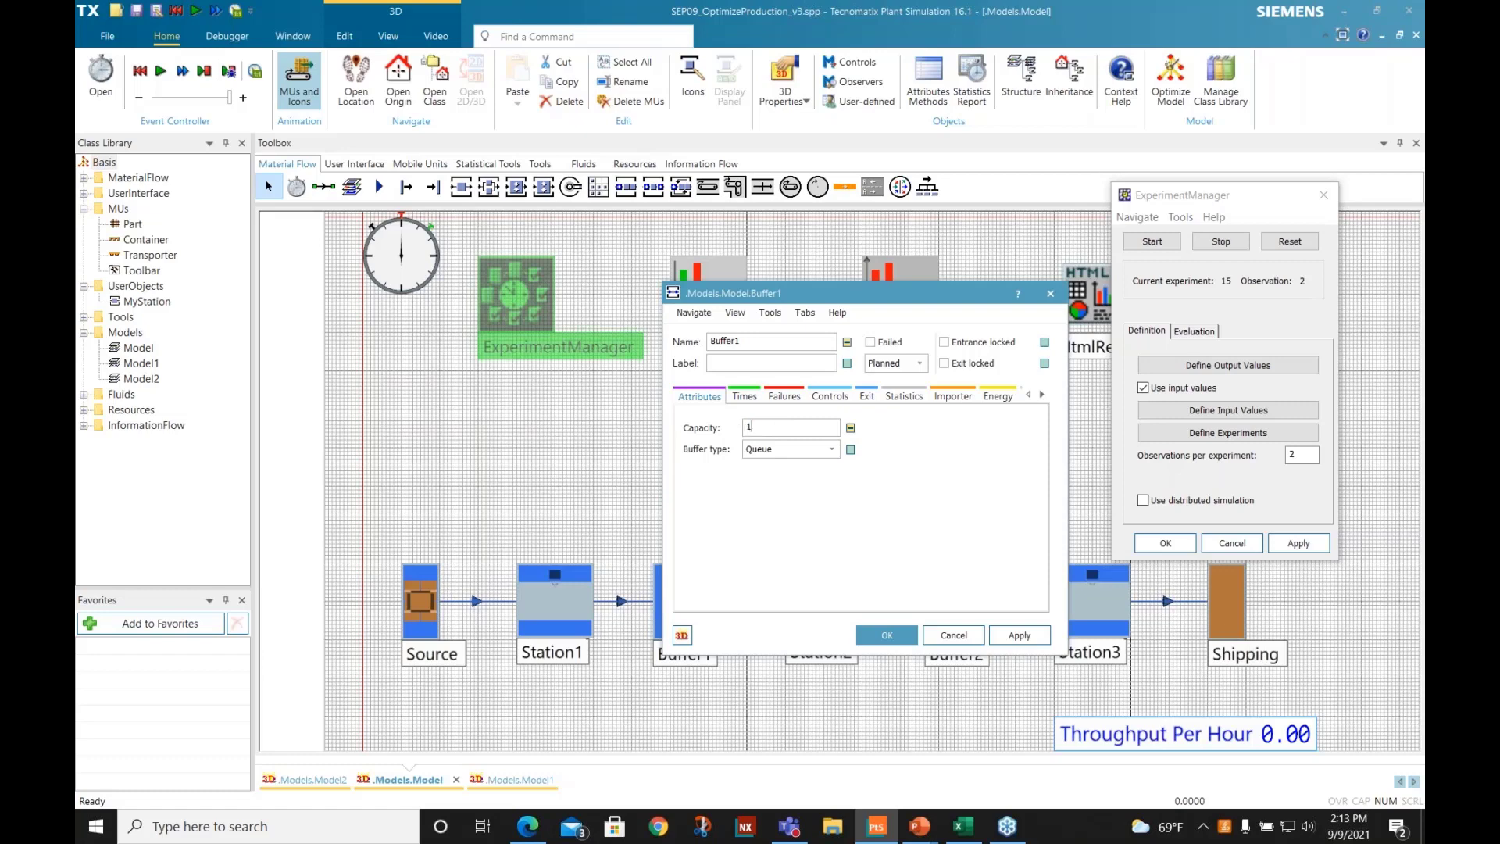
click(881, 634)
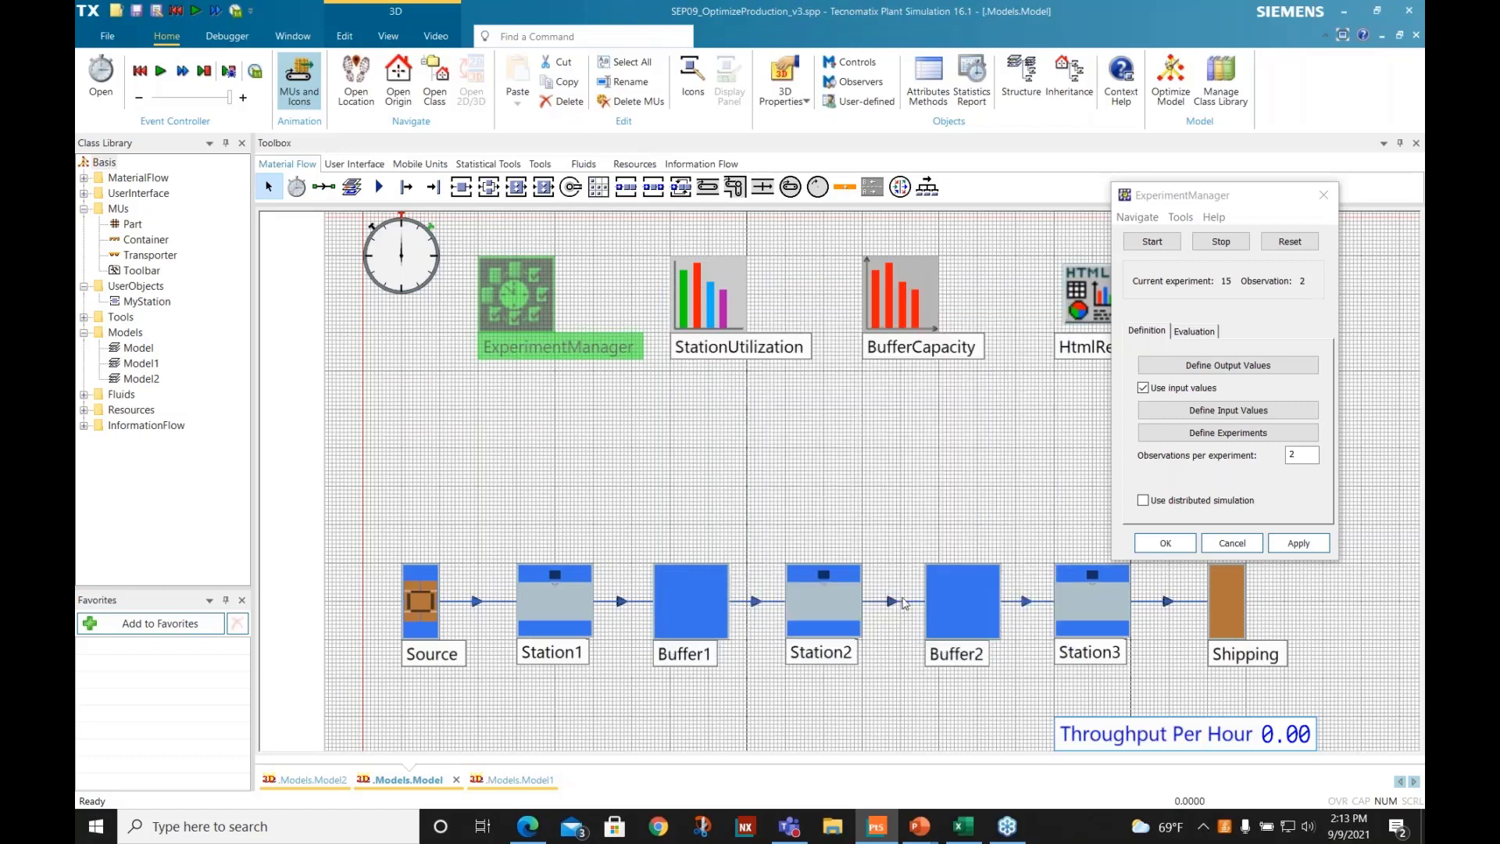
- Change Buffer2's capacity to match Buffer1's
click(959, 598)
double_click(964, 578)
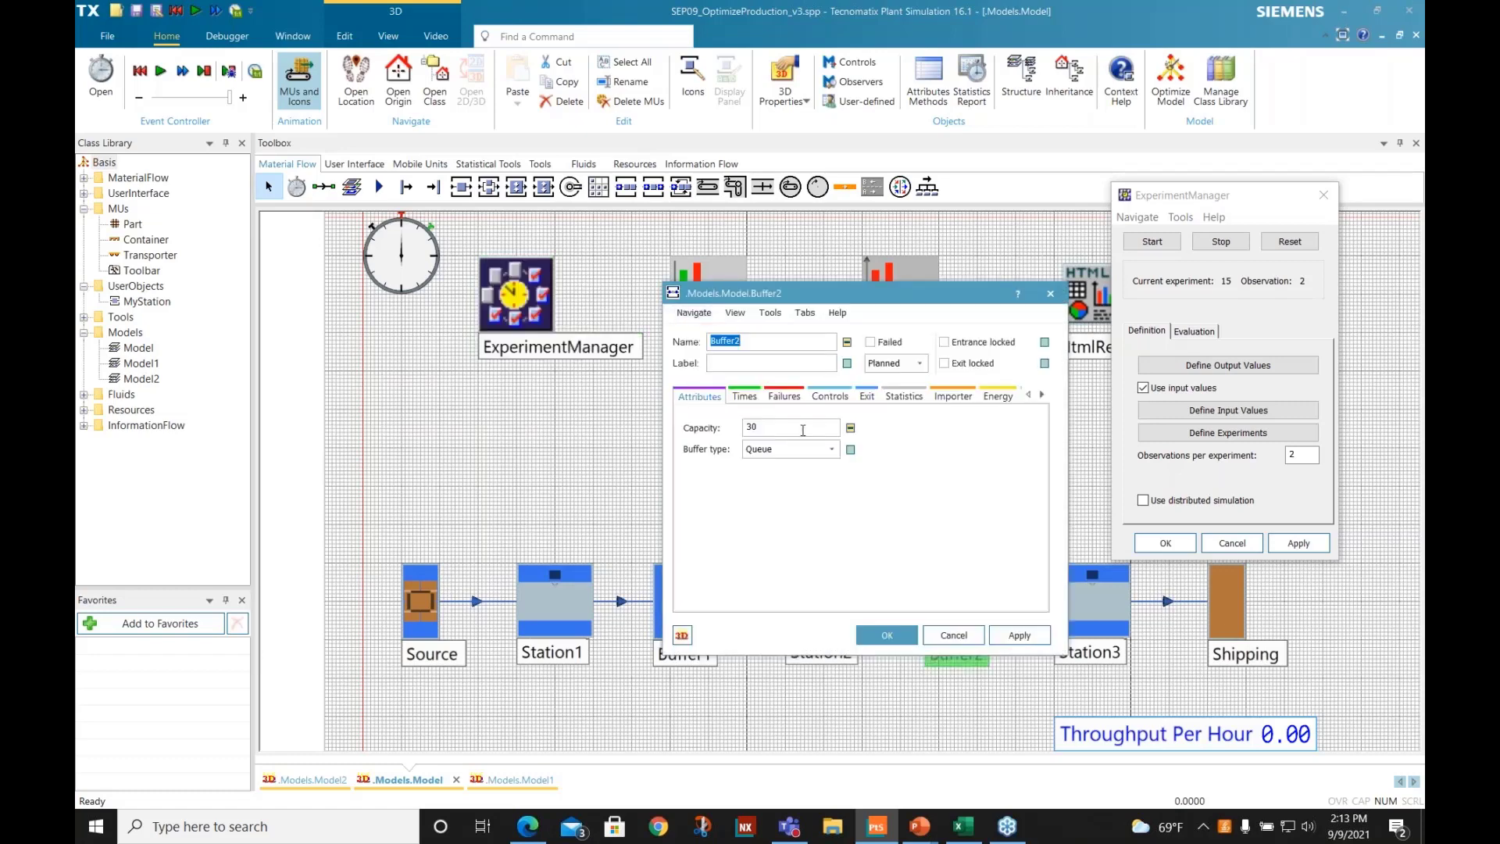
drag(802, 428, 650, 422)
text(16)
click(876, 636)
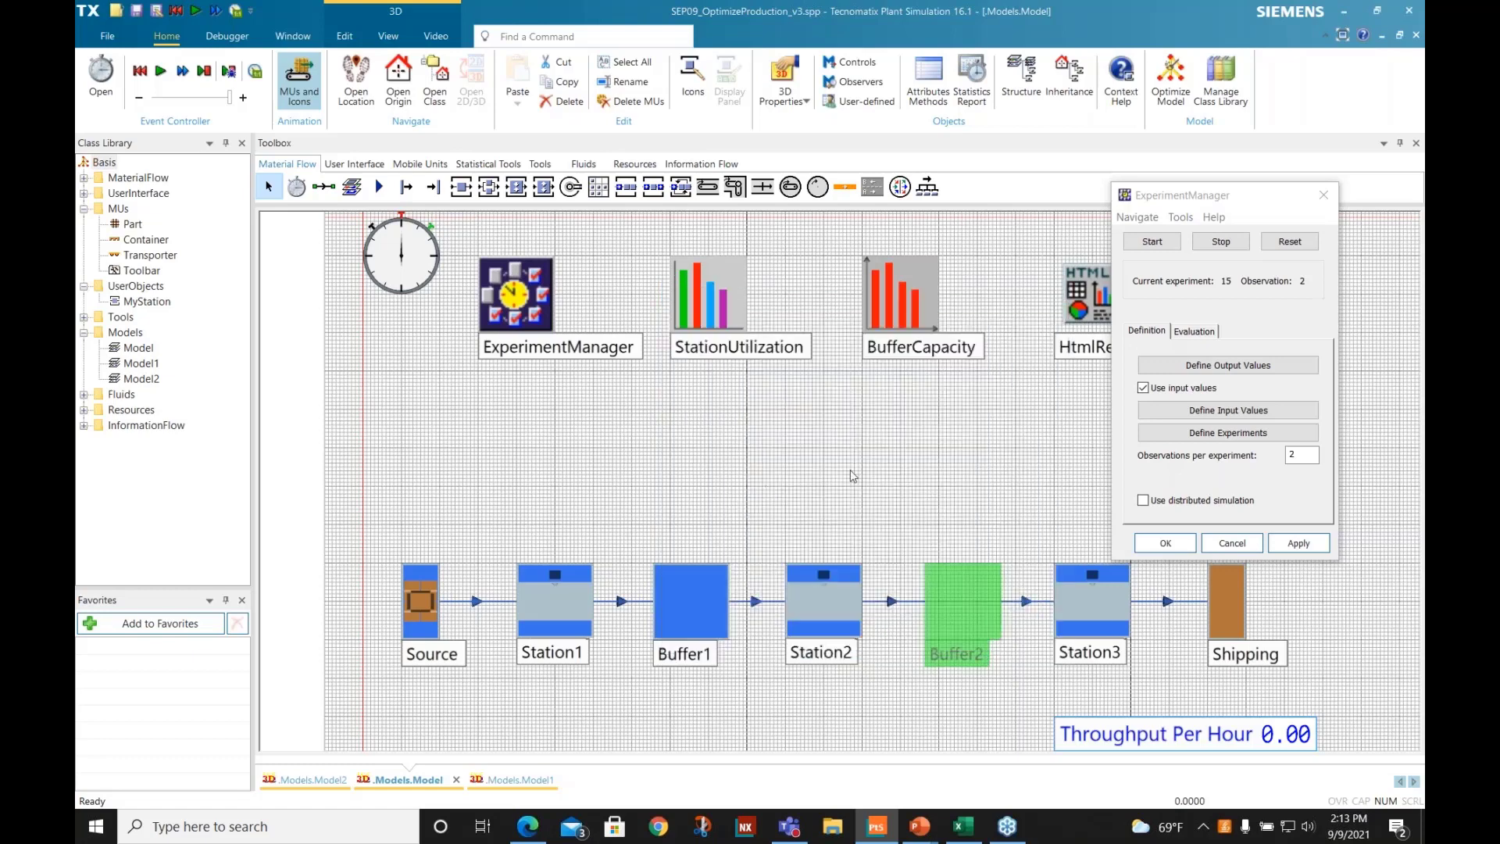
click(854, 472)
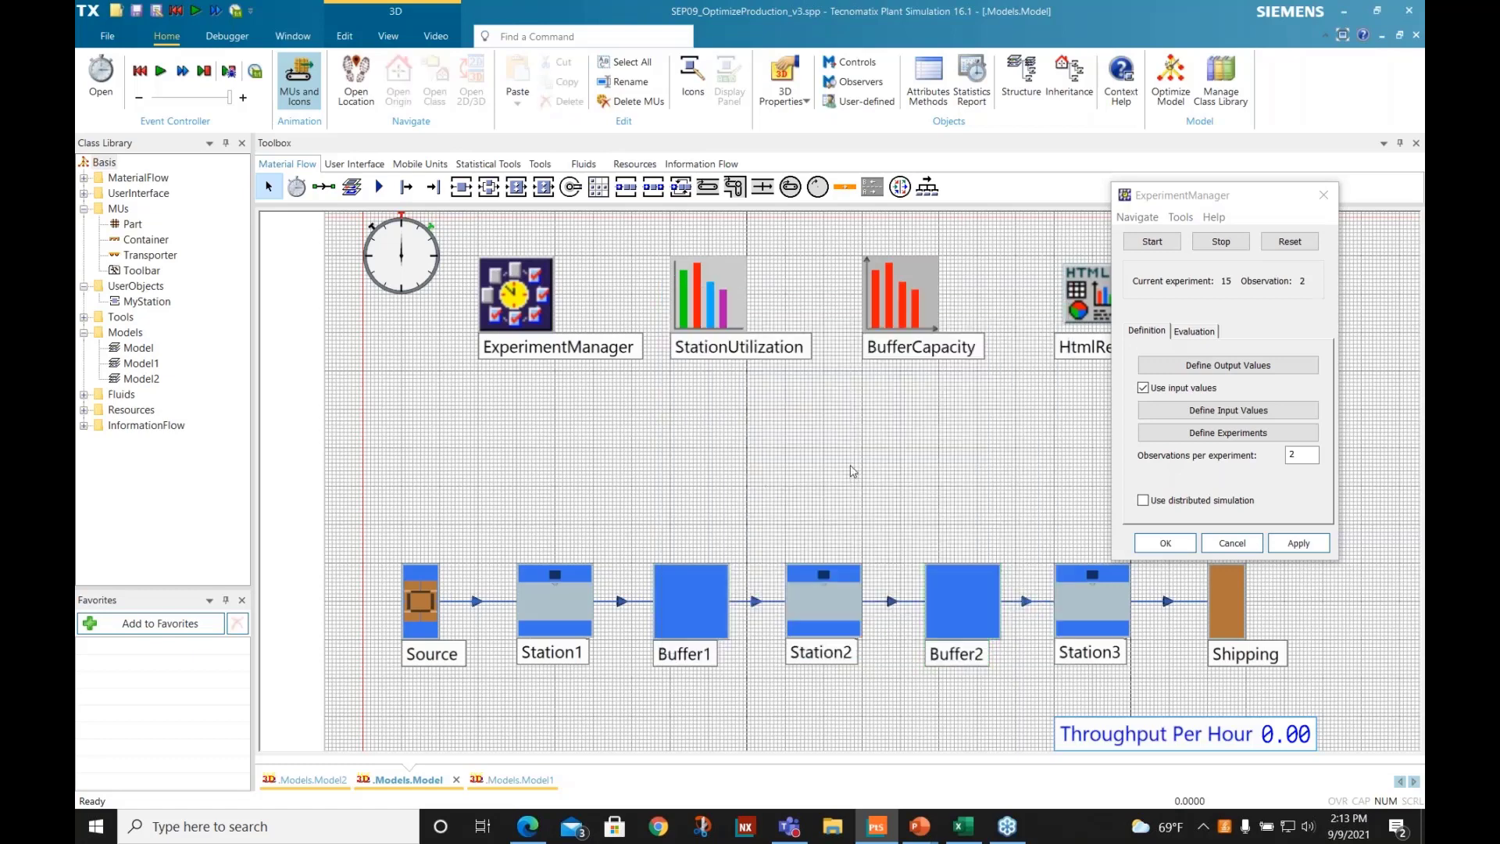
- Close the ExperimentManager without changes and run the simulation of the three-station model to completion
click(1233, 544)
right_click(450, 405)
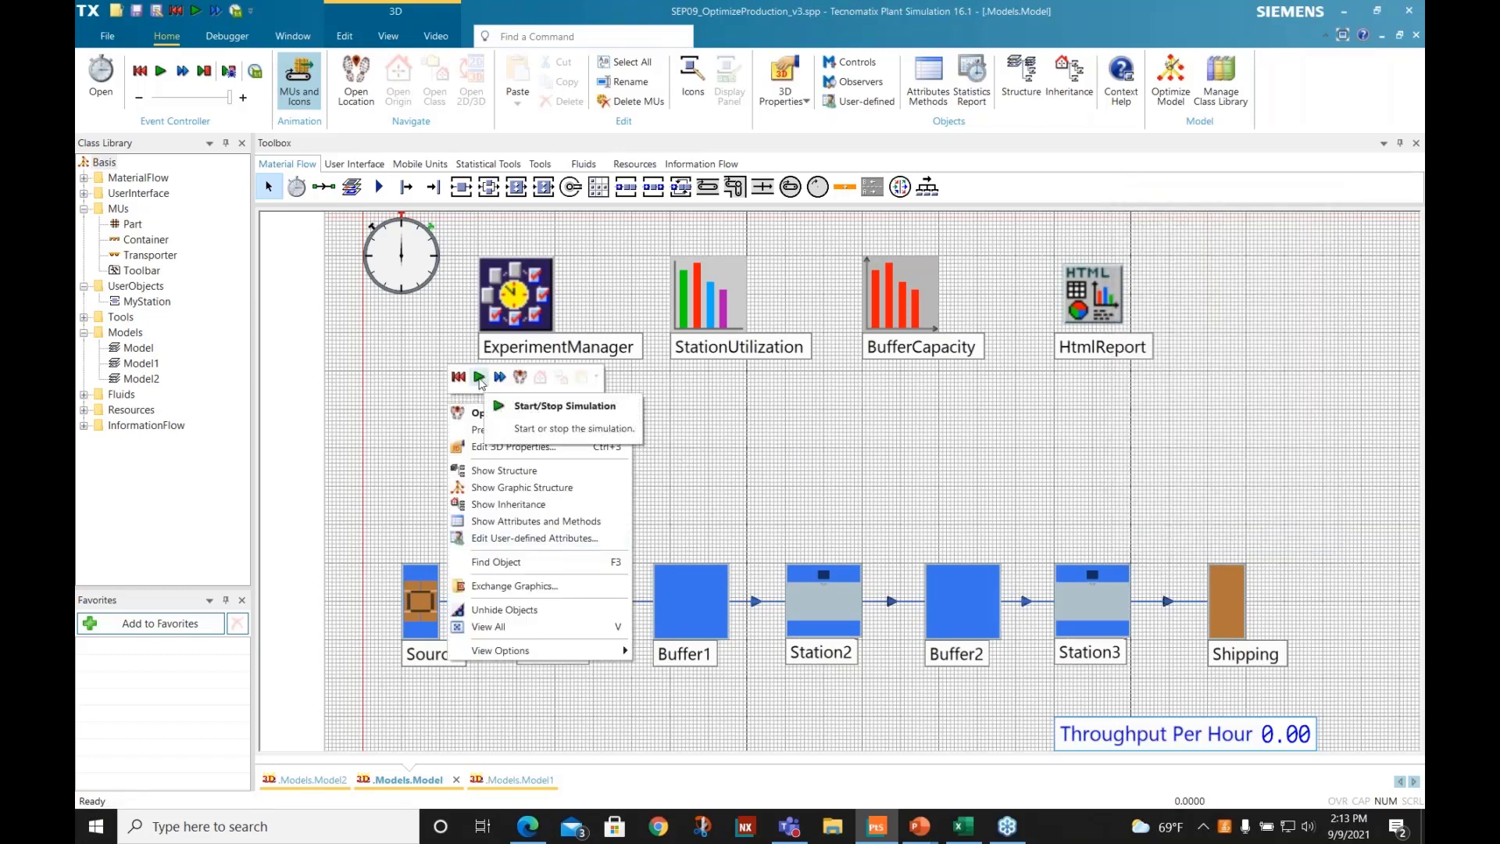
click(479, 379)
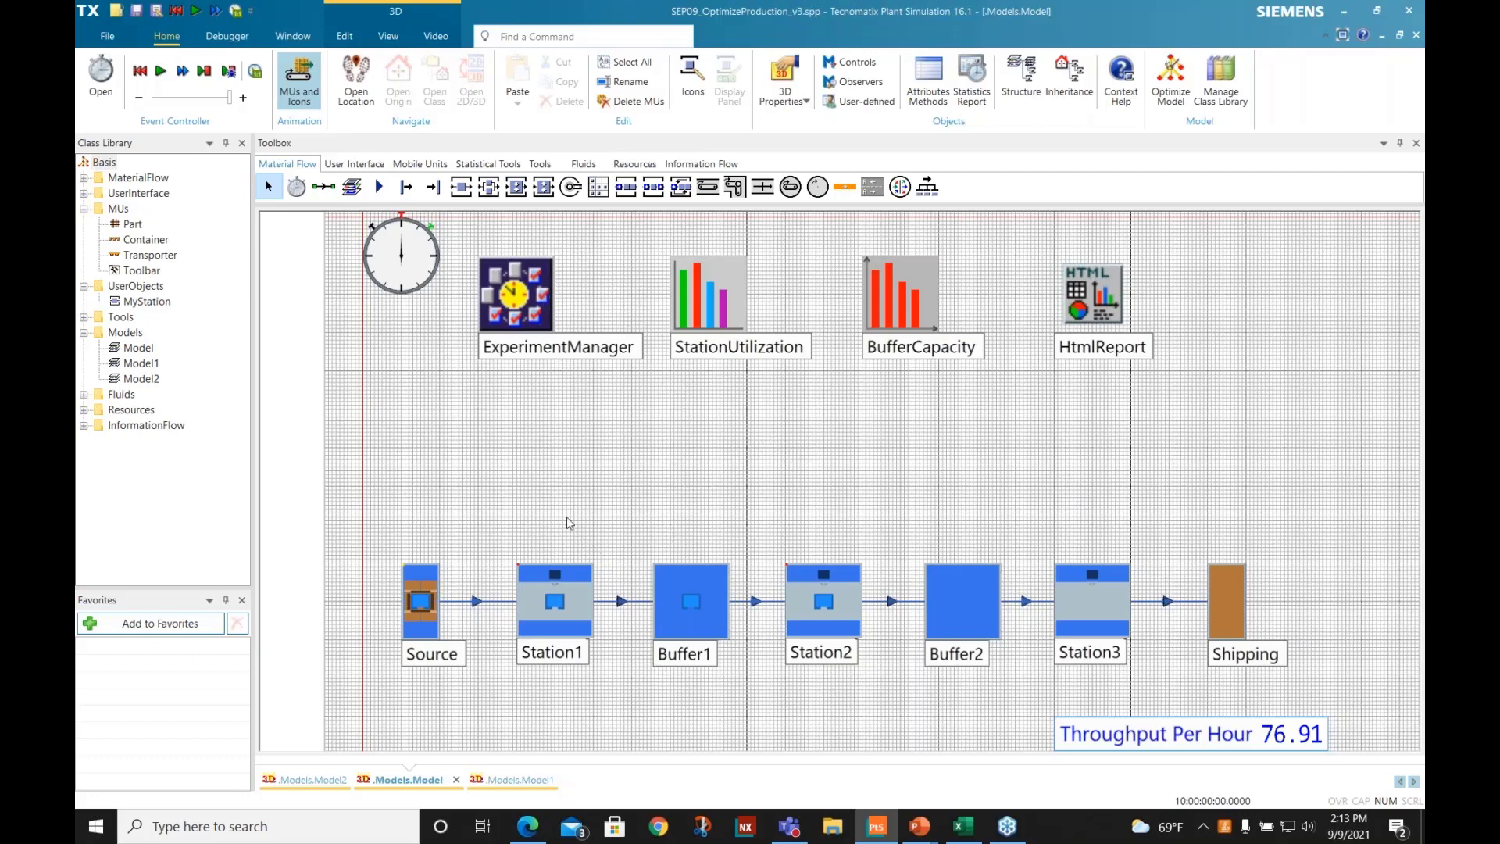
click(1100, 612)
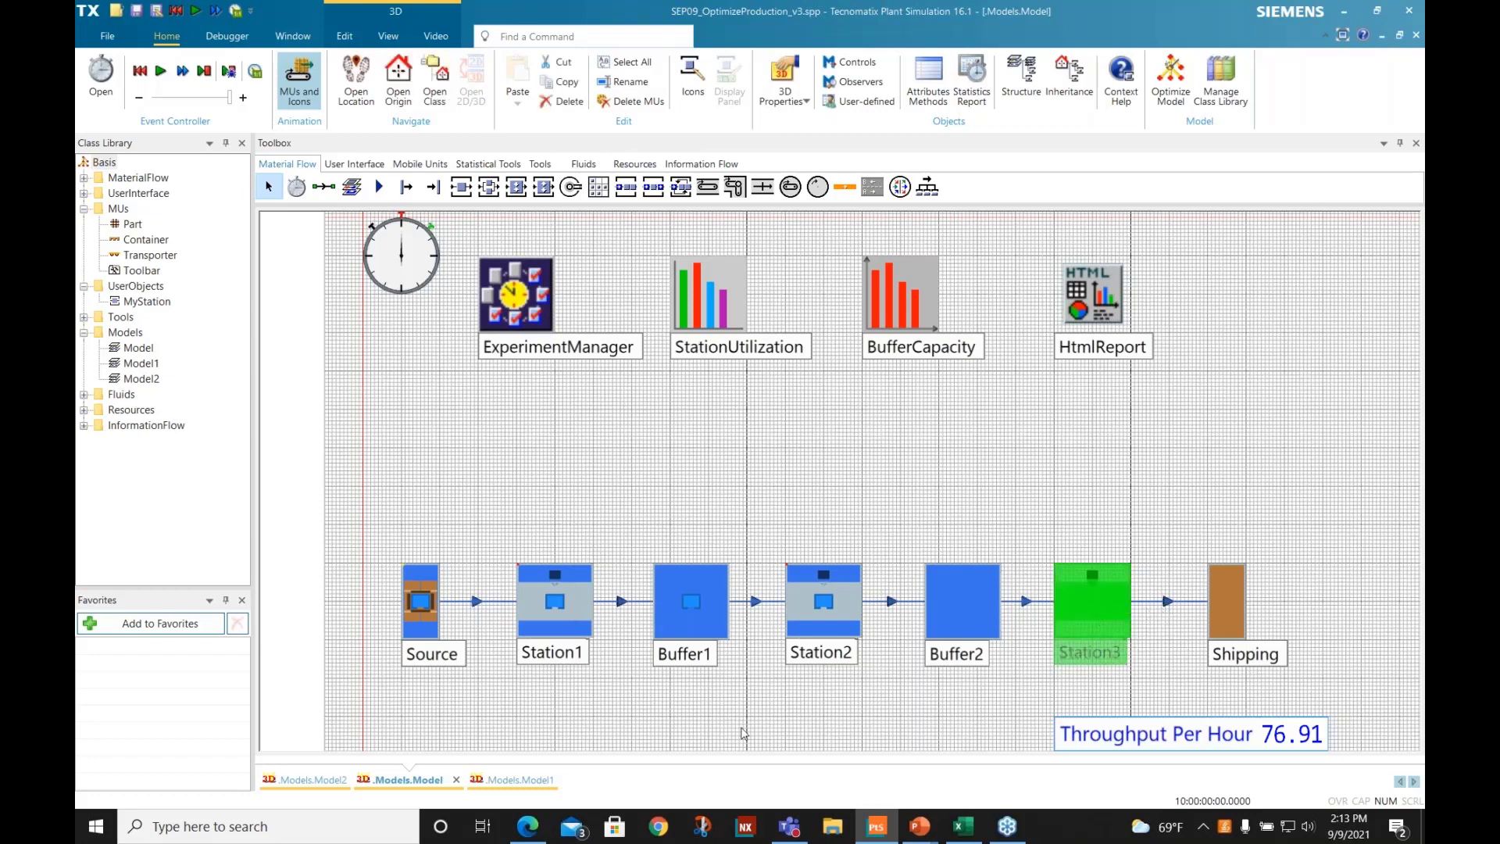
- Switch to Model1 and inspect the parallel Station3 and Station4 between Buffer2 and Shipping
click(534, 780)
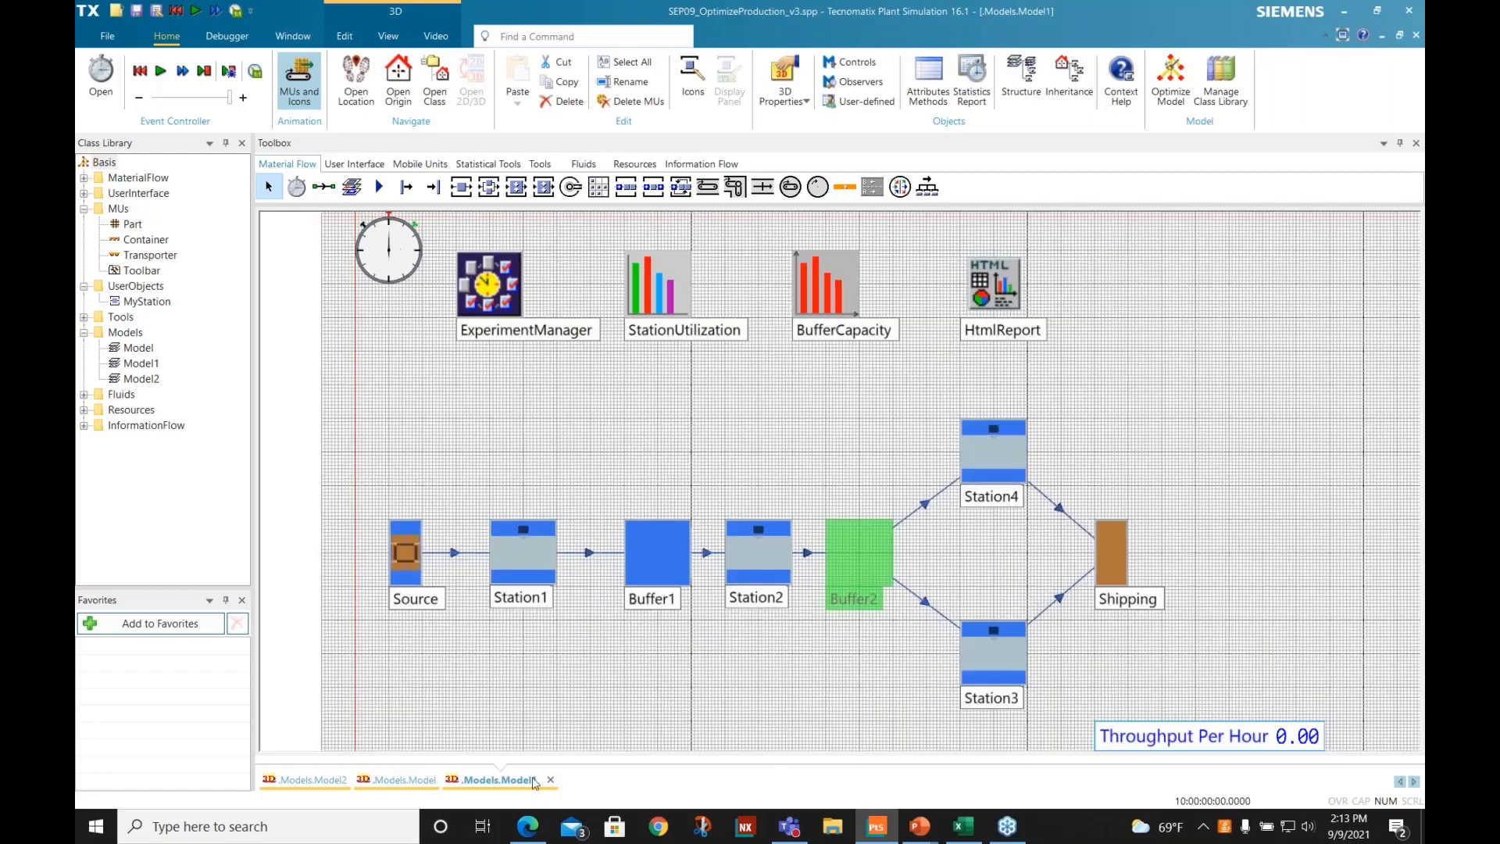
click(991, 478)
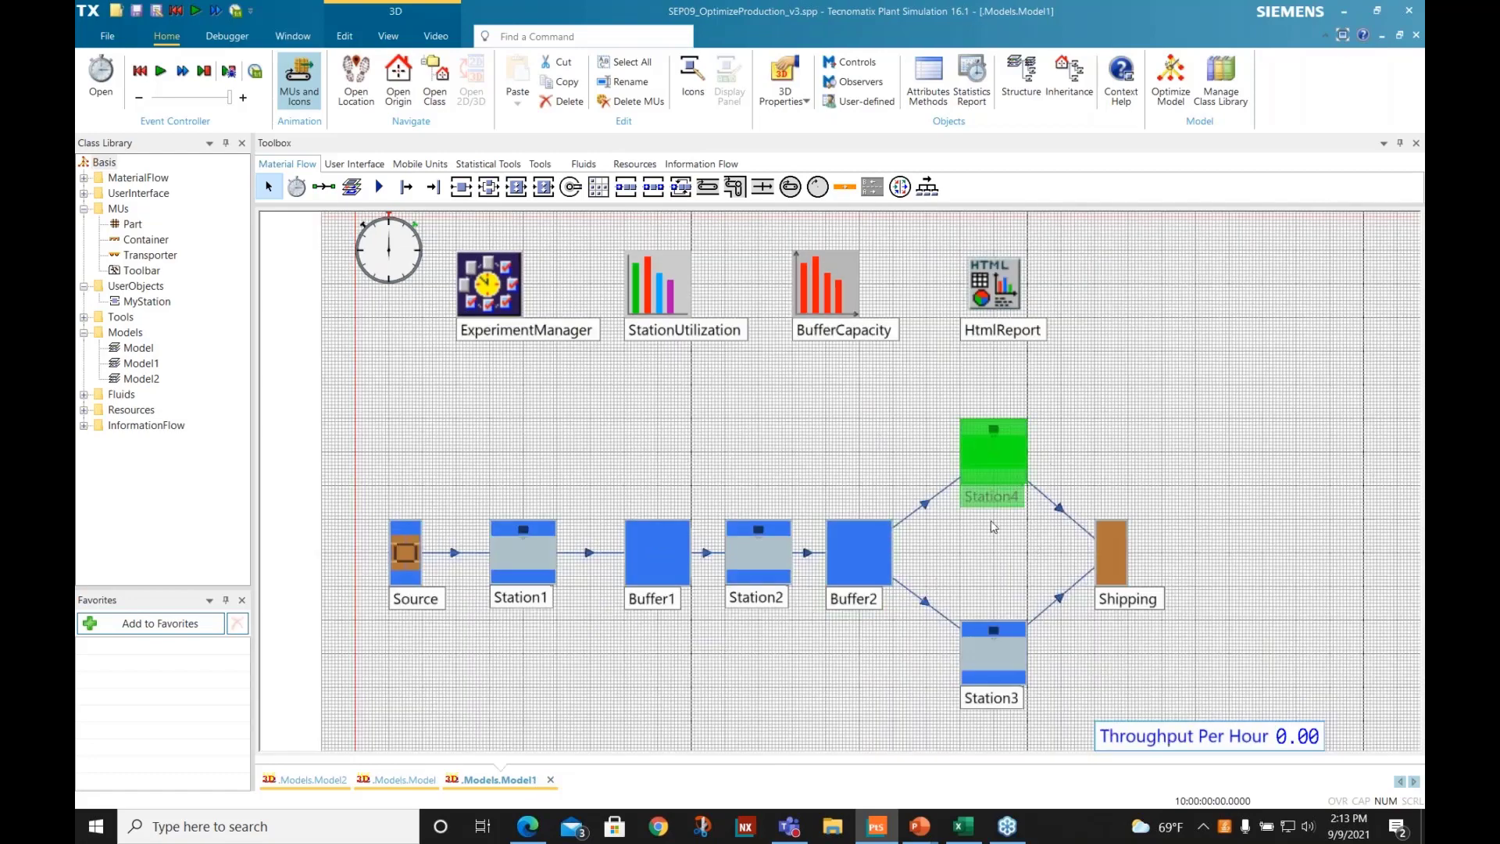
click(995, 669)
click(979, 433)
click(970, 659)
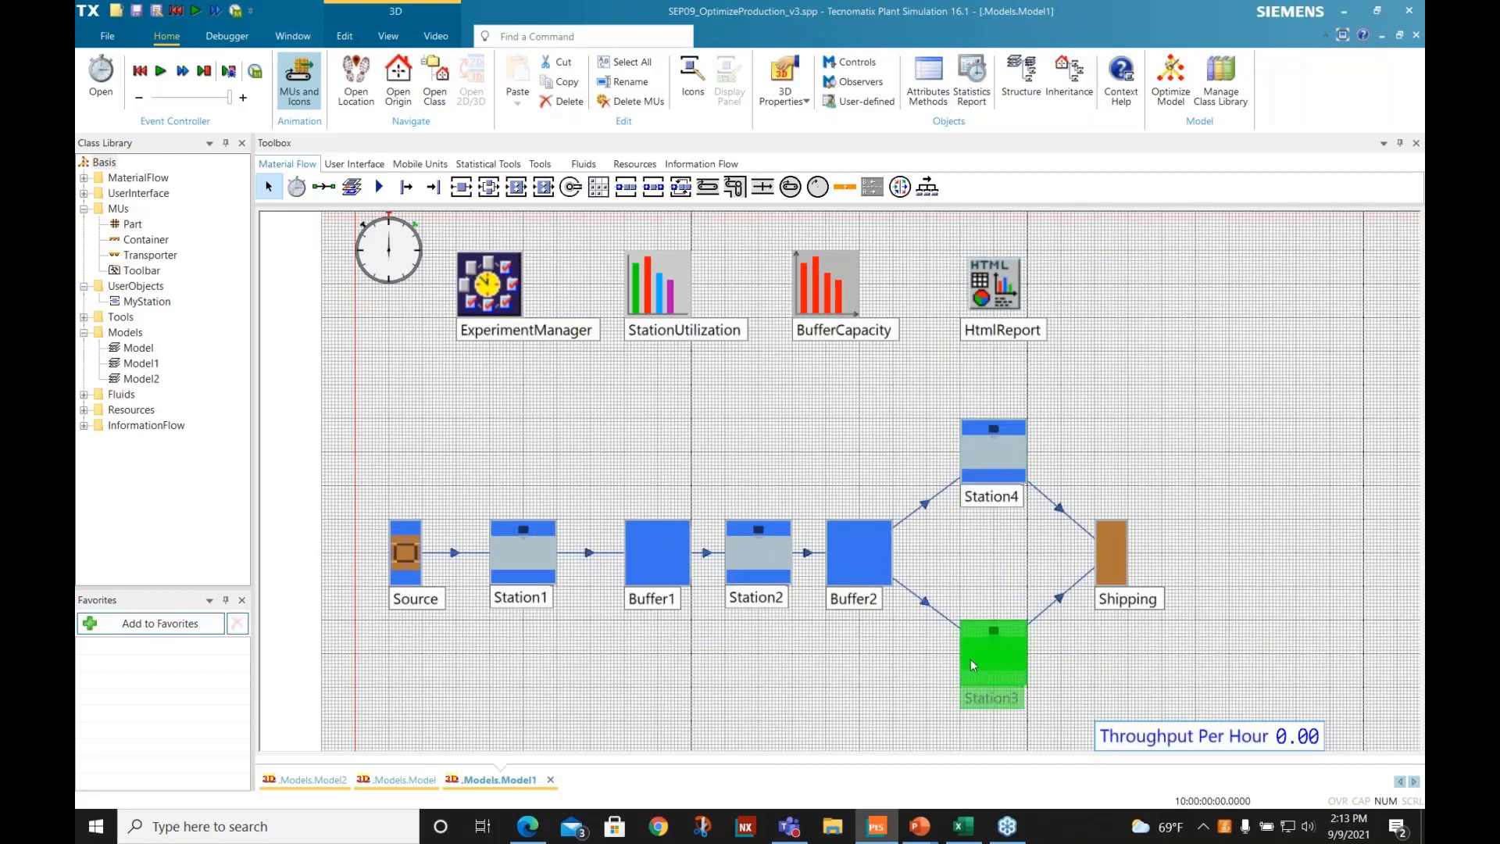
click(764, 674)
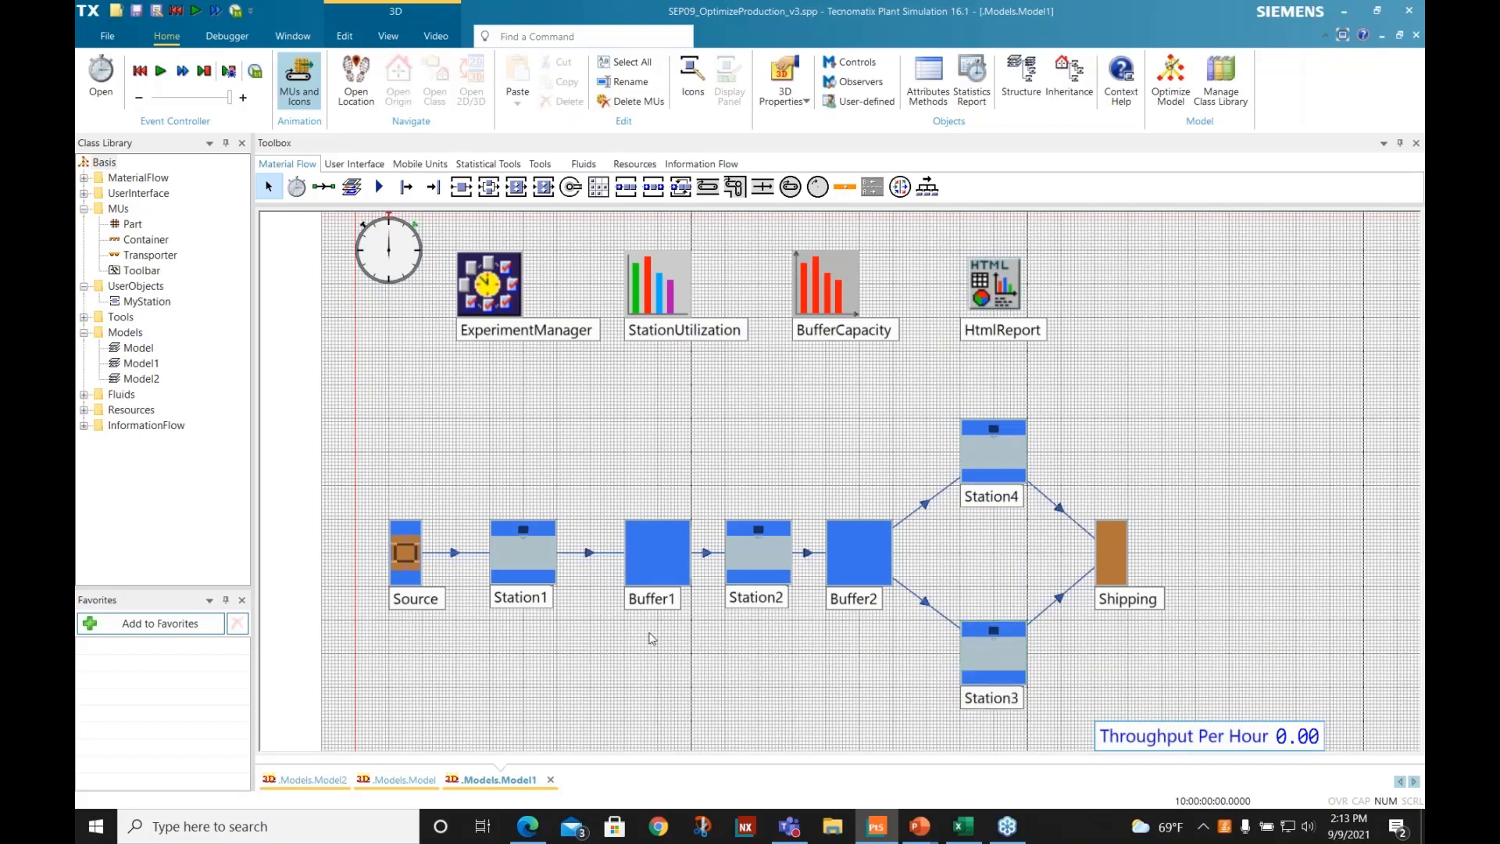
- Check the processing times of Station2 and Station4 in Model1 without changing them
double_click(772, 541)
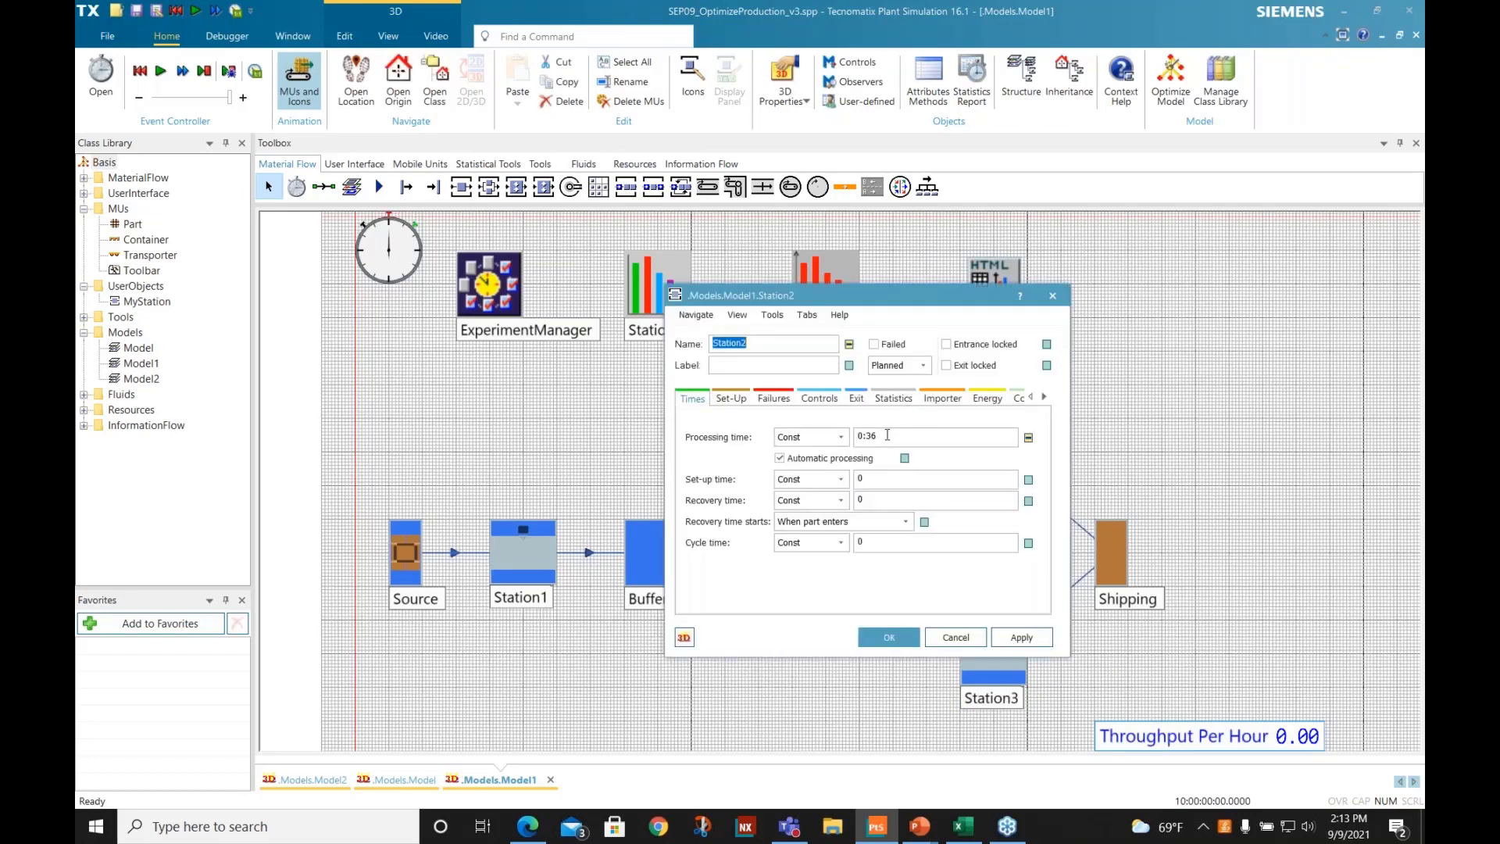
click(955, 637)
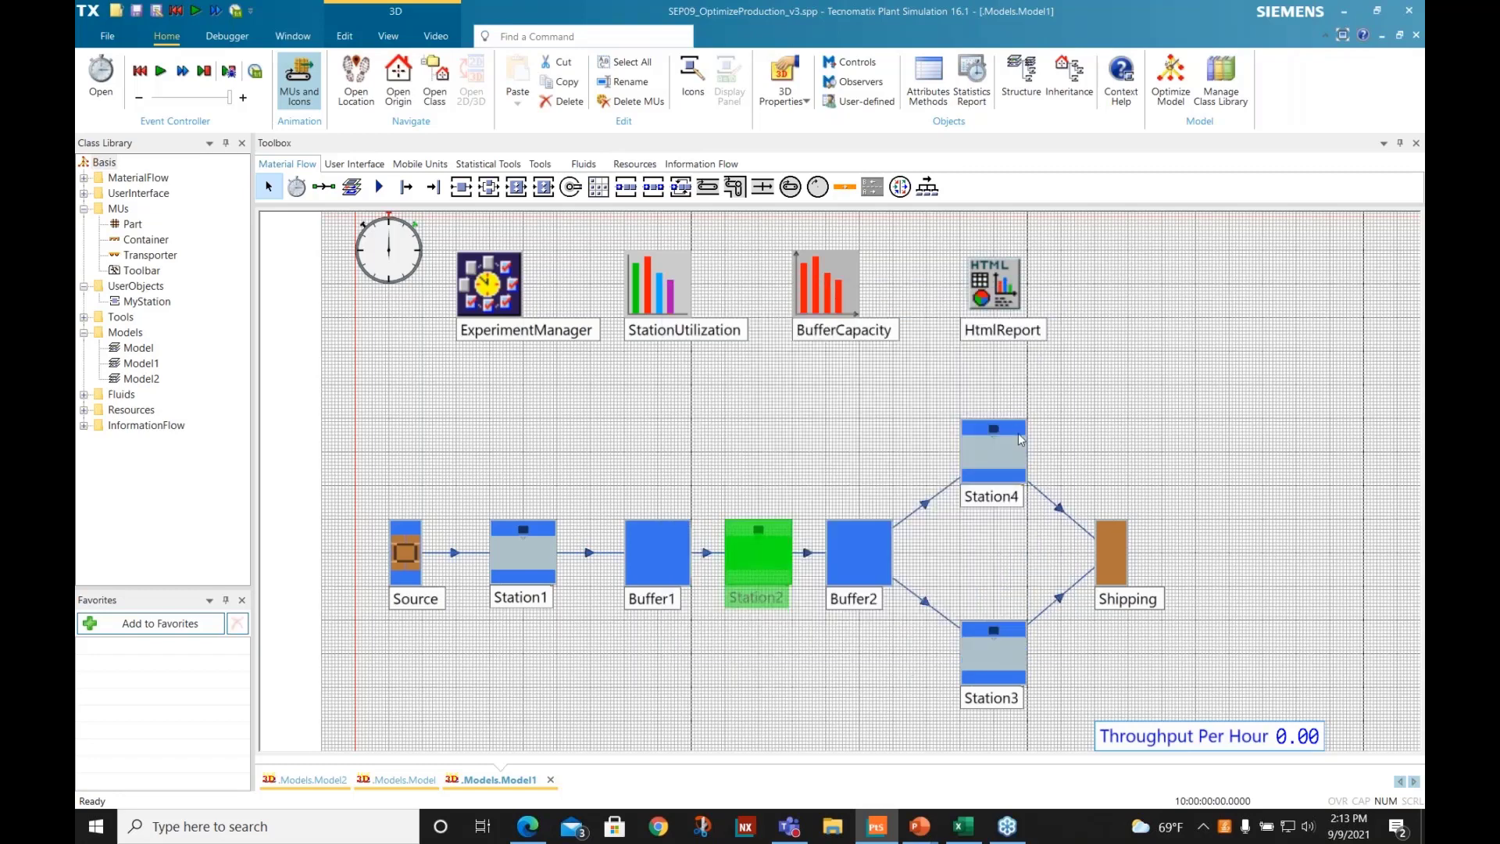
double_click(1018, 439)
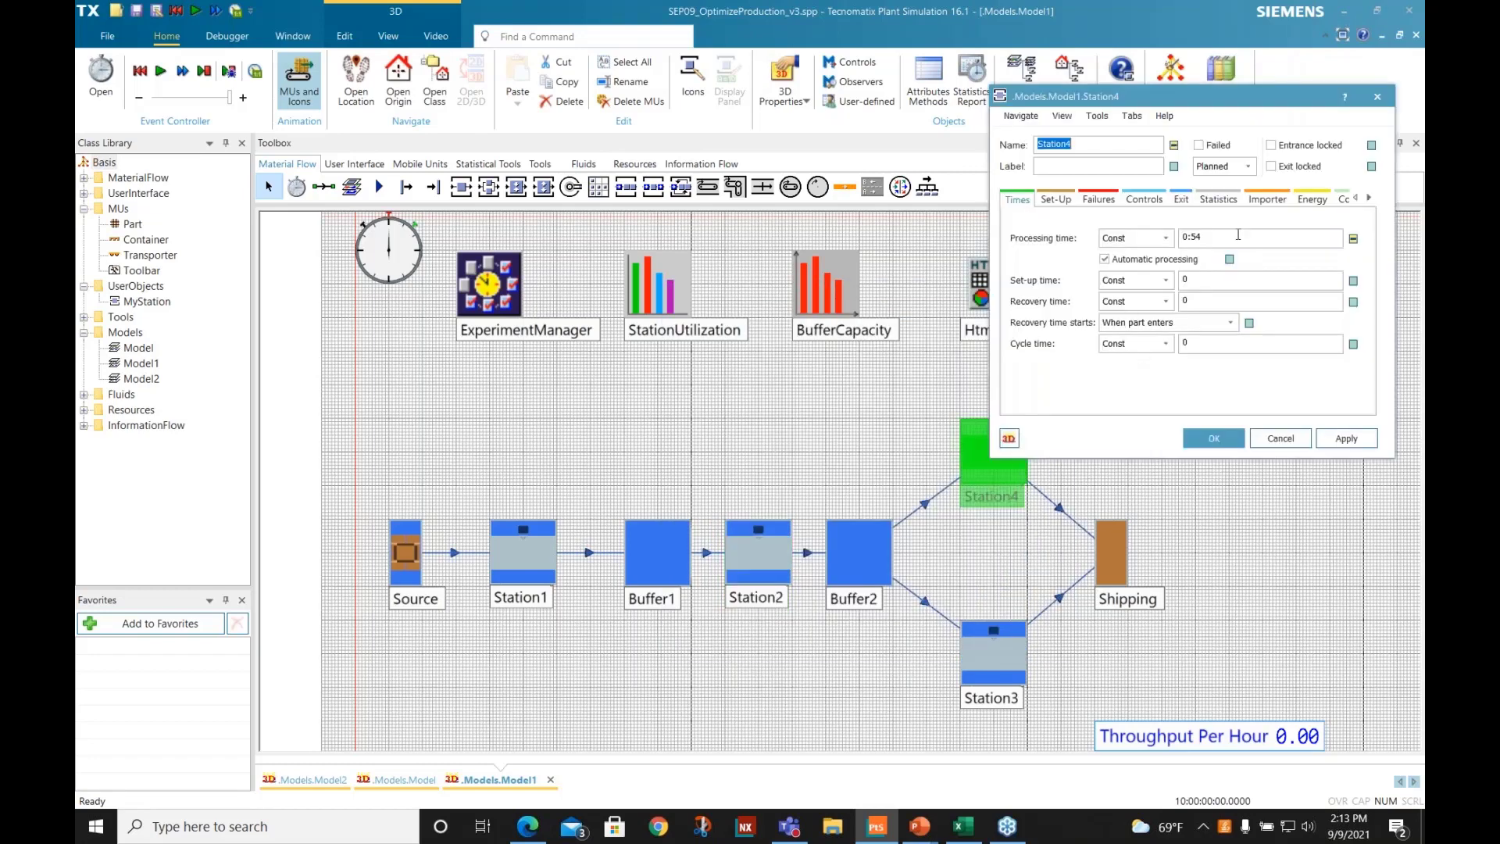
click(1238, 236)
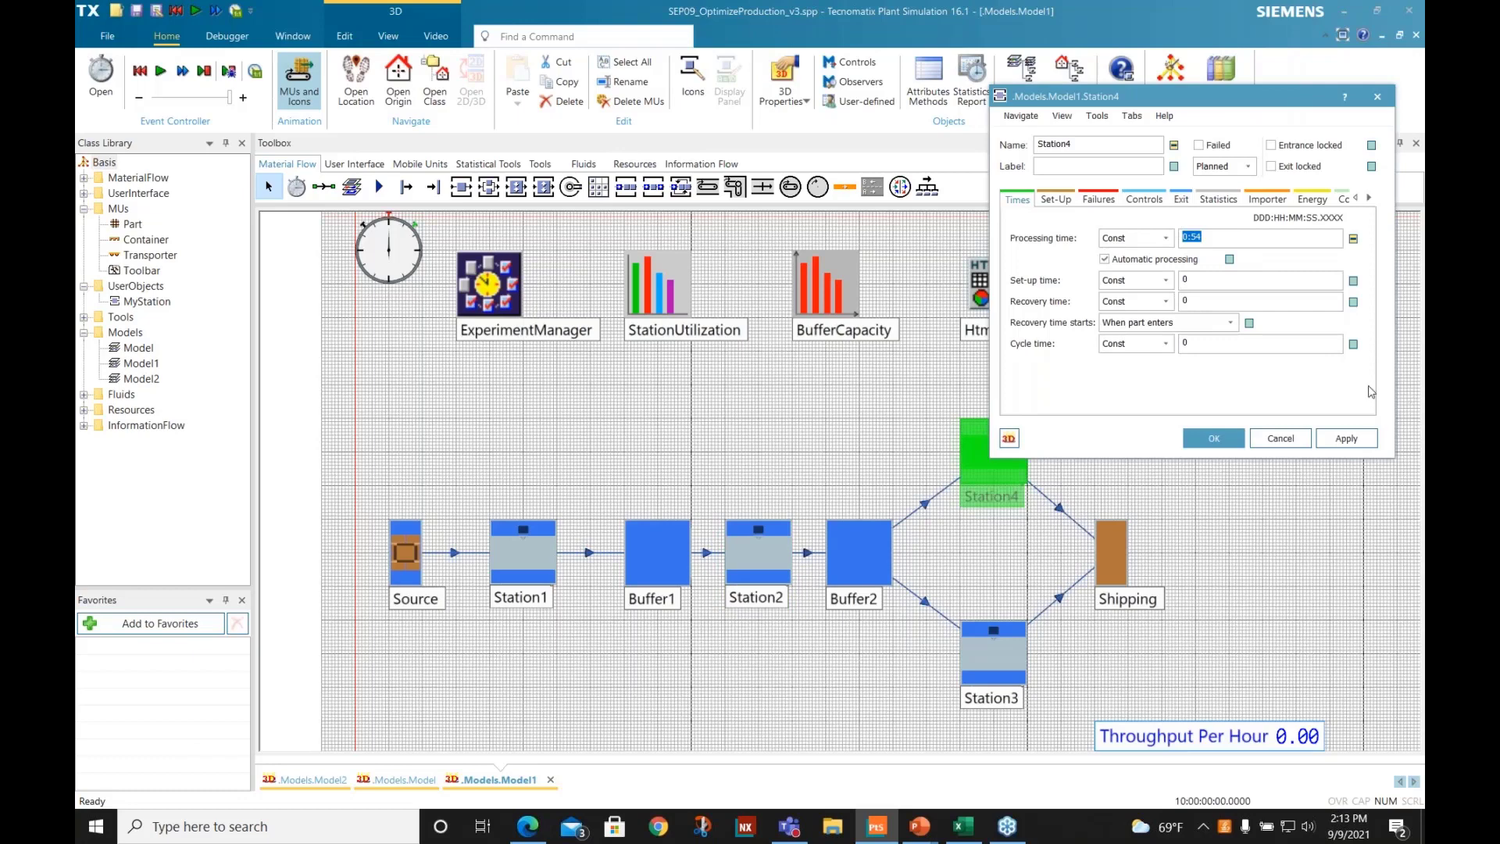
click(1281, 439)
click(762, 564)
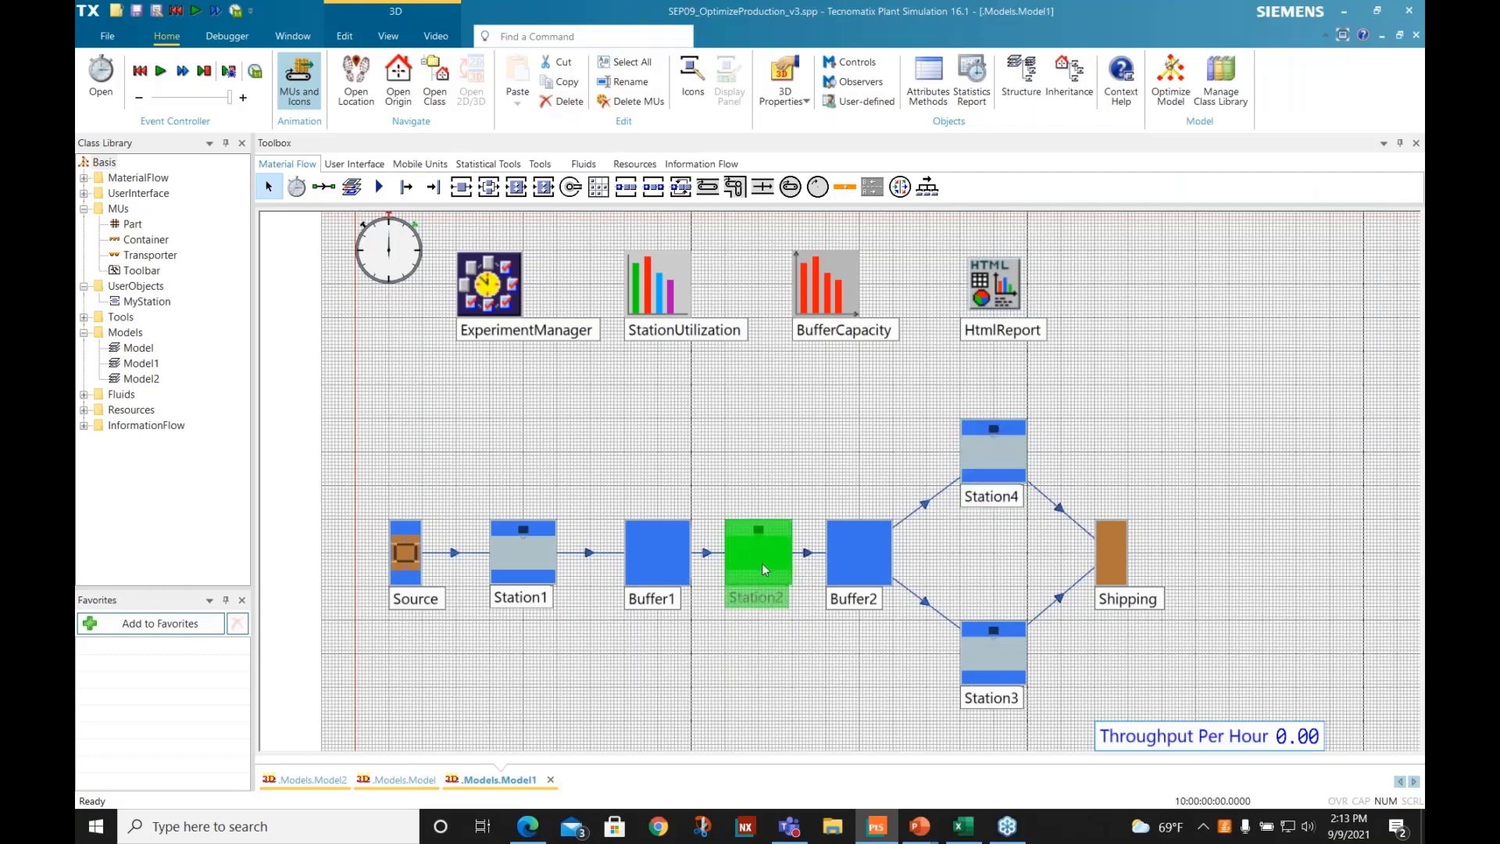
click(545, 536)
click(532, 388)
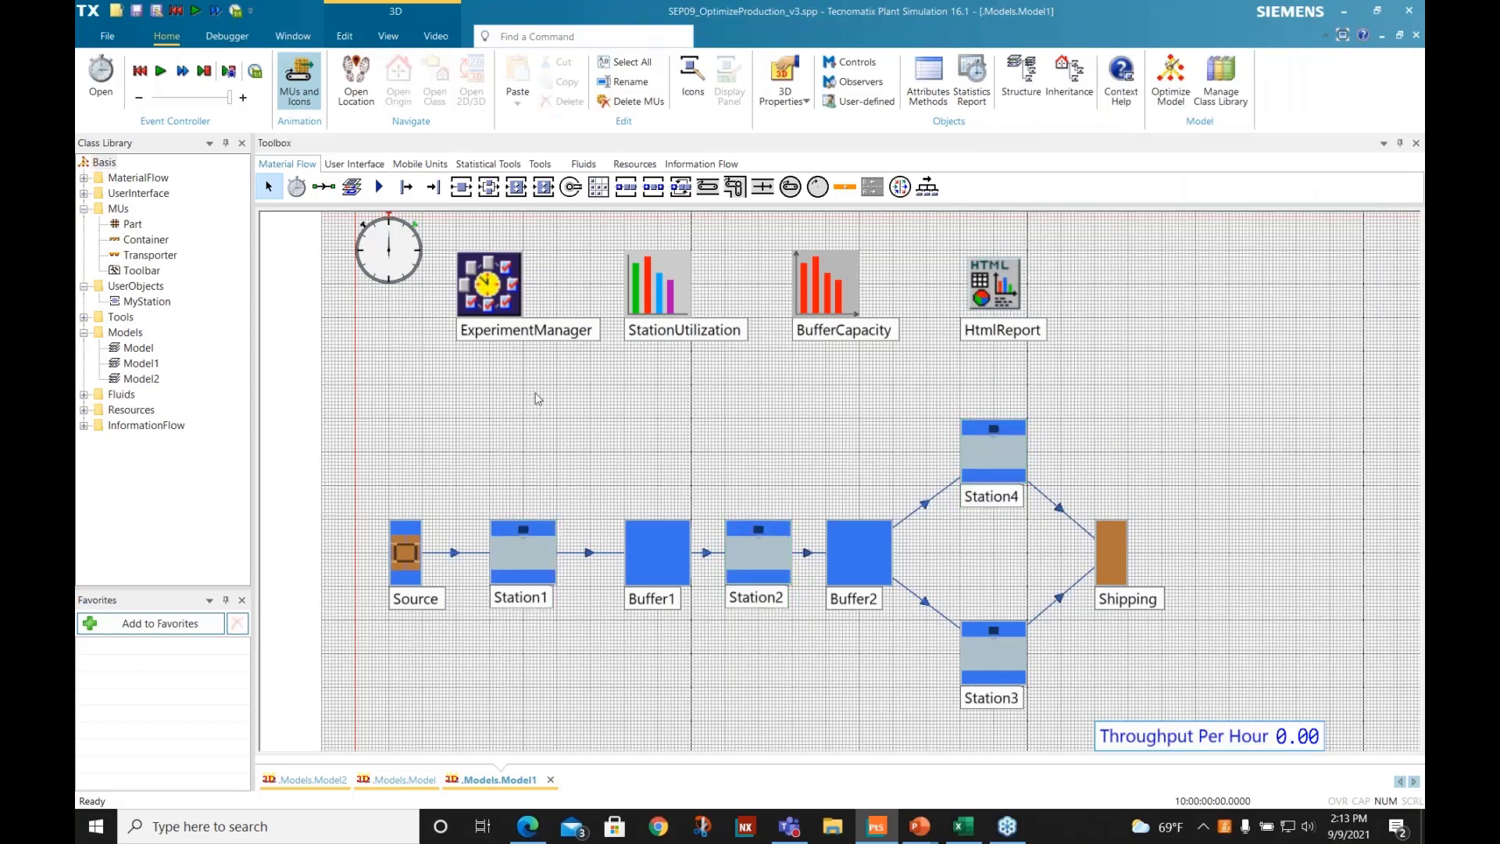
- Check the capacities of Buffer1 and Buffer2 in Model1, leaving both settings as they are
double_click(667, 536)
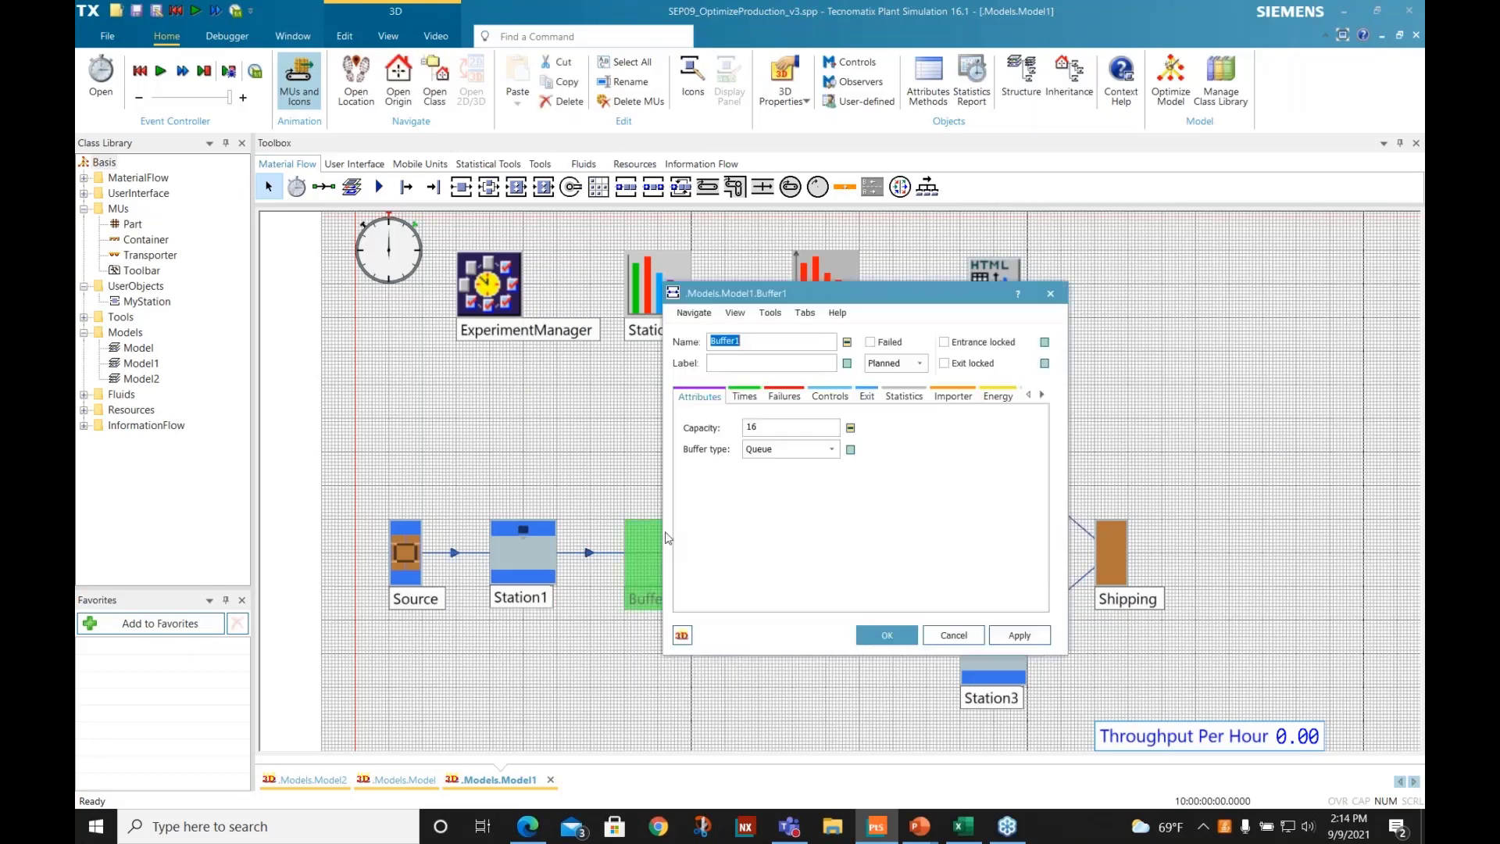
click(969, 639)
double_click(860, 535)
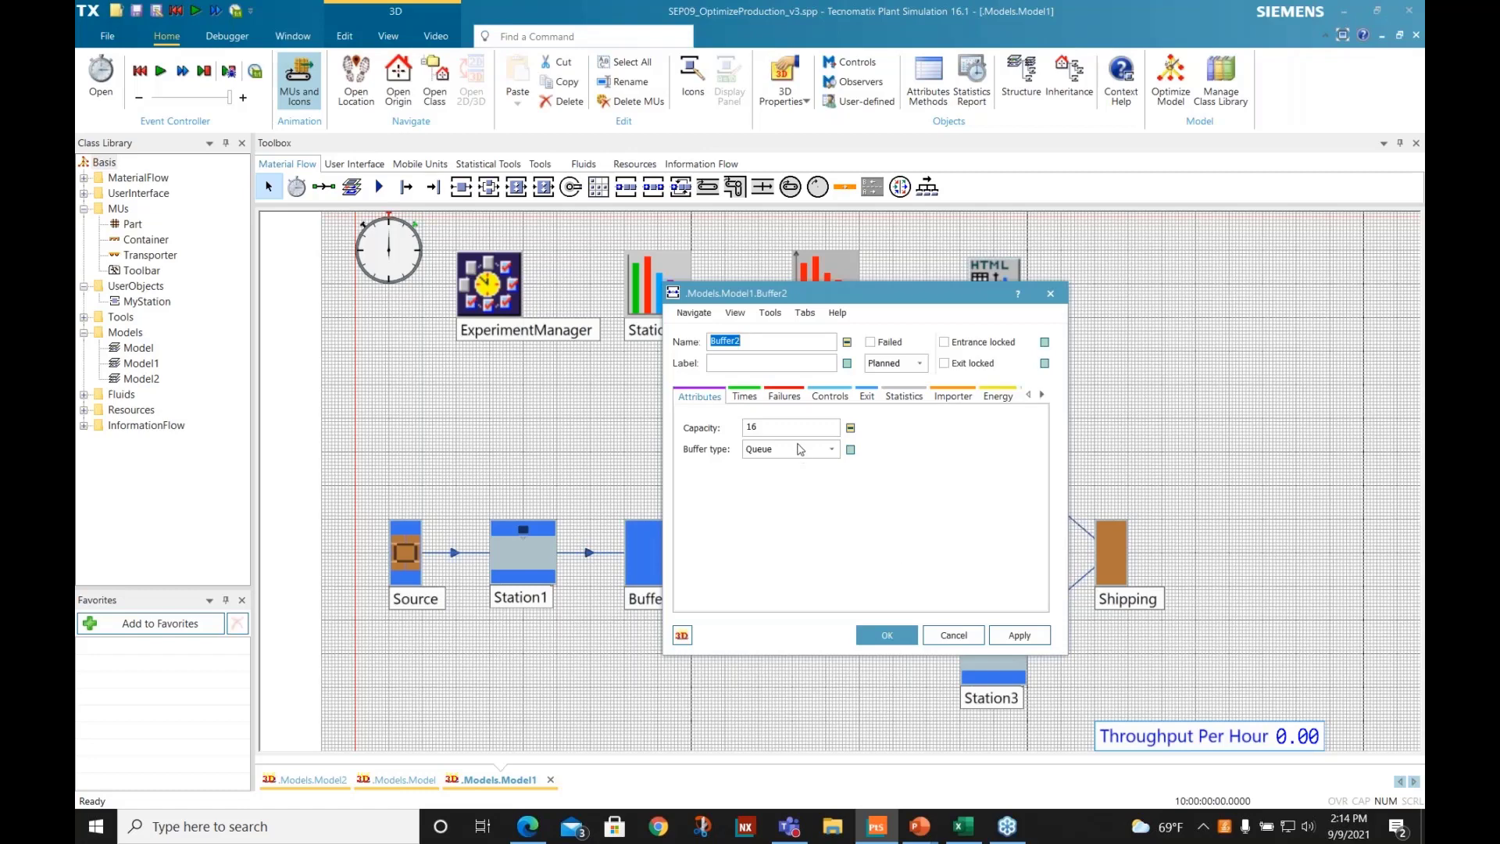
click(953, 634)
click(494, 390)
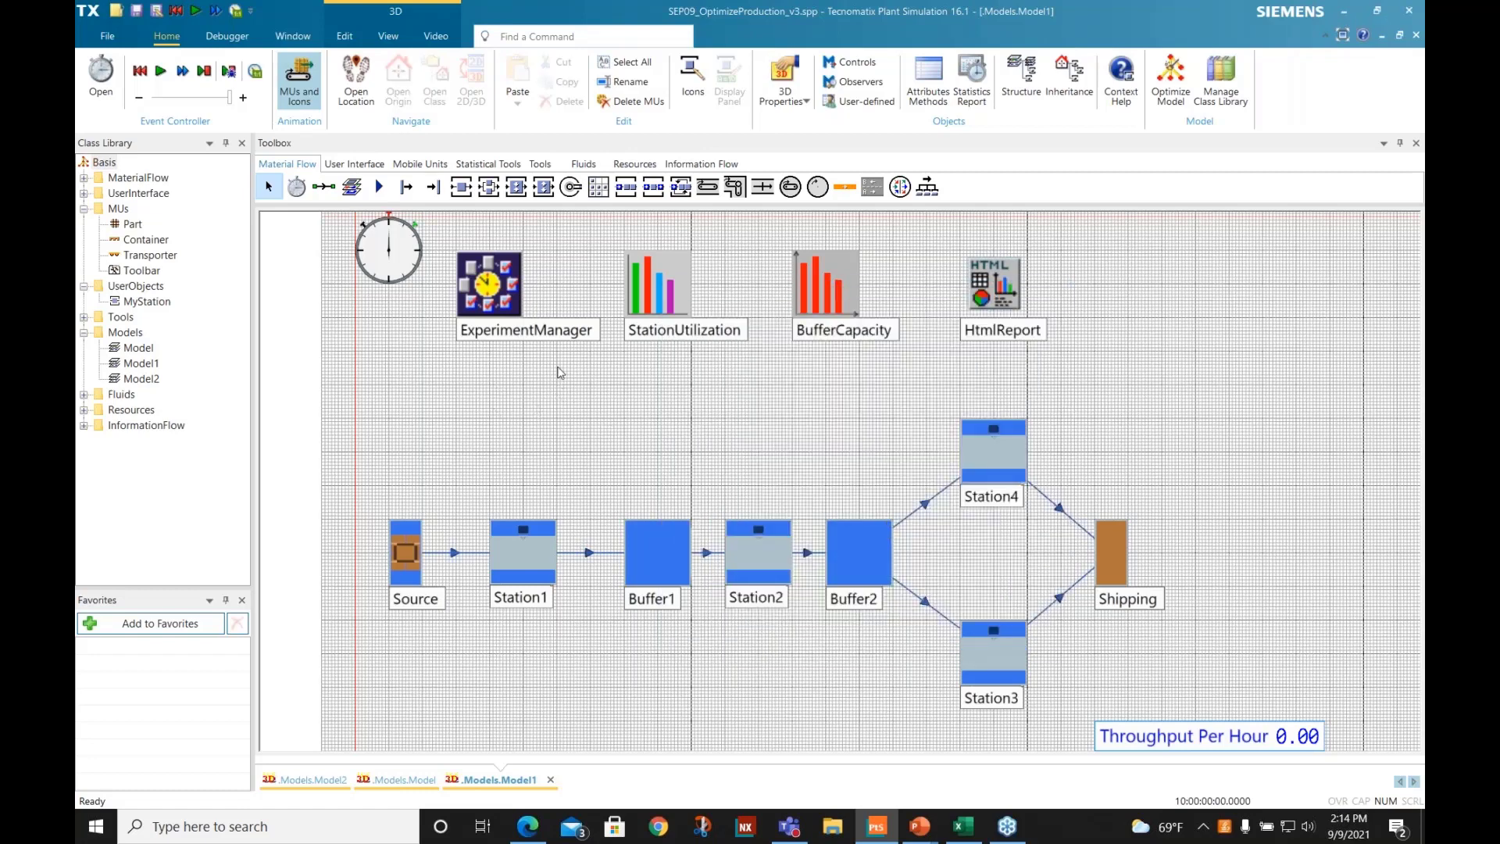
- Review the Buffer1 and Buffer2 capacity inputs in Model1's ExperimentManager experiment table and close the table without changes
double_click(503, 310)
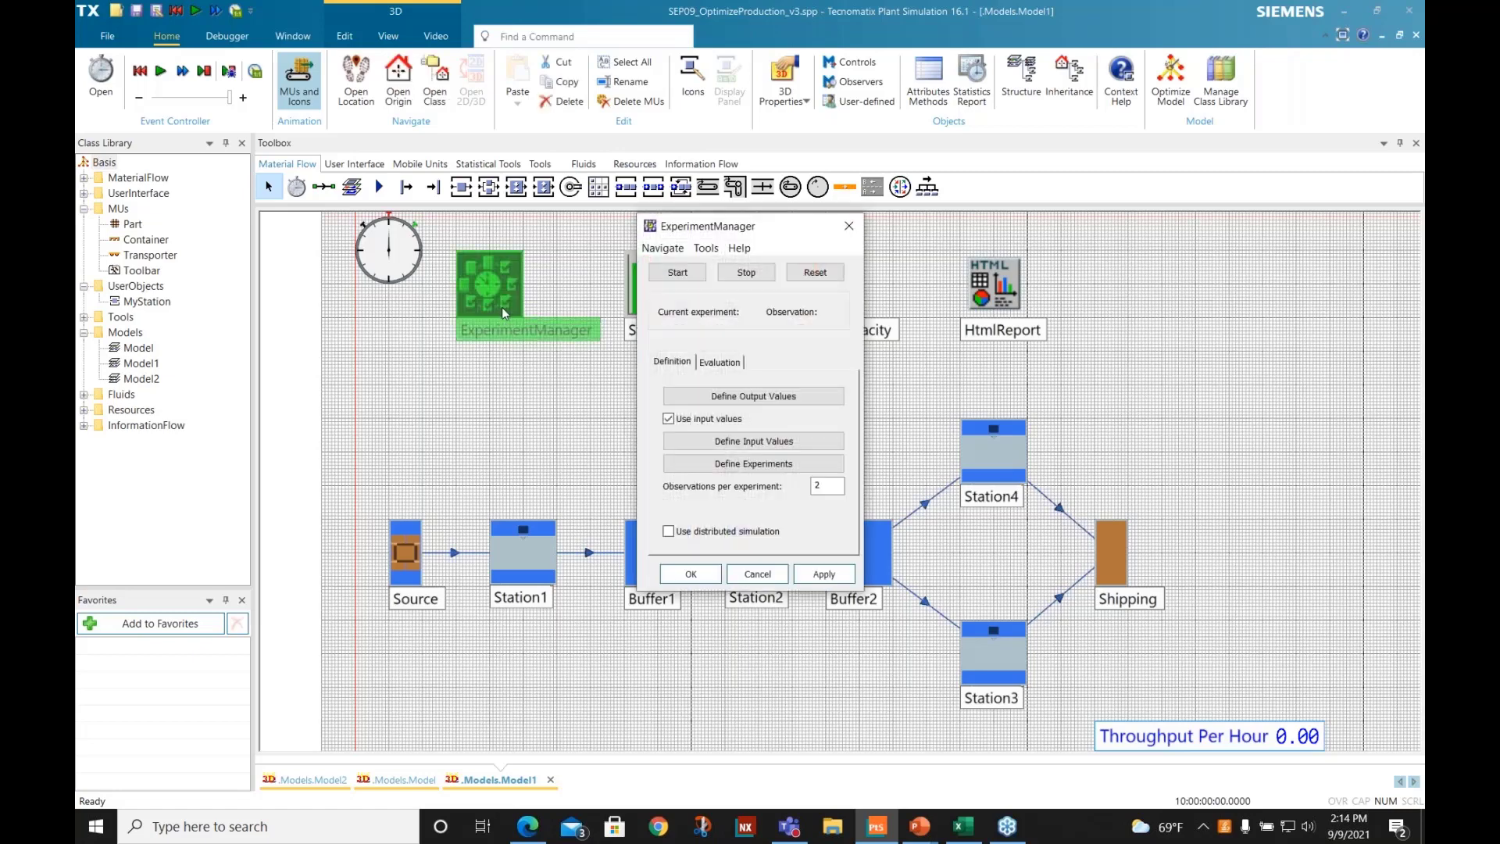
click(741, 465)
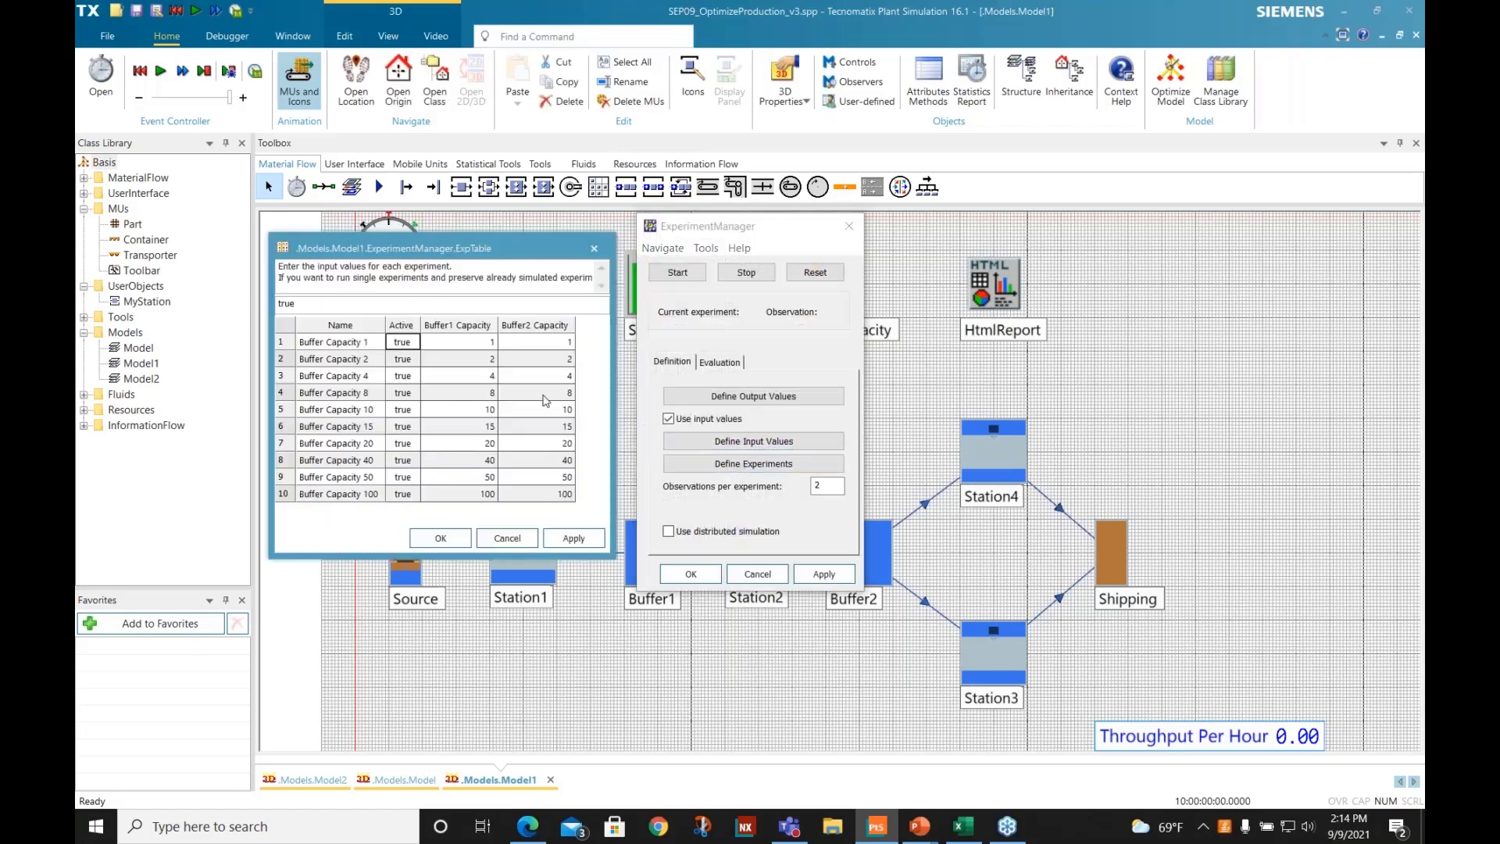
drag(442, 344, 546, 493)
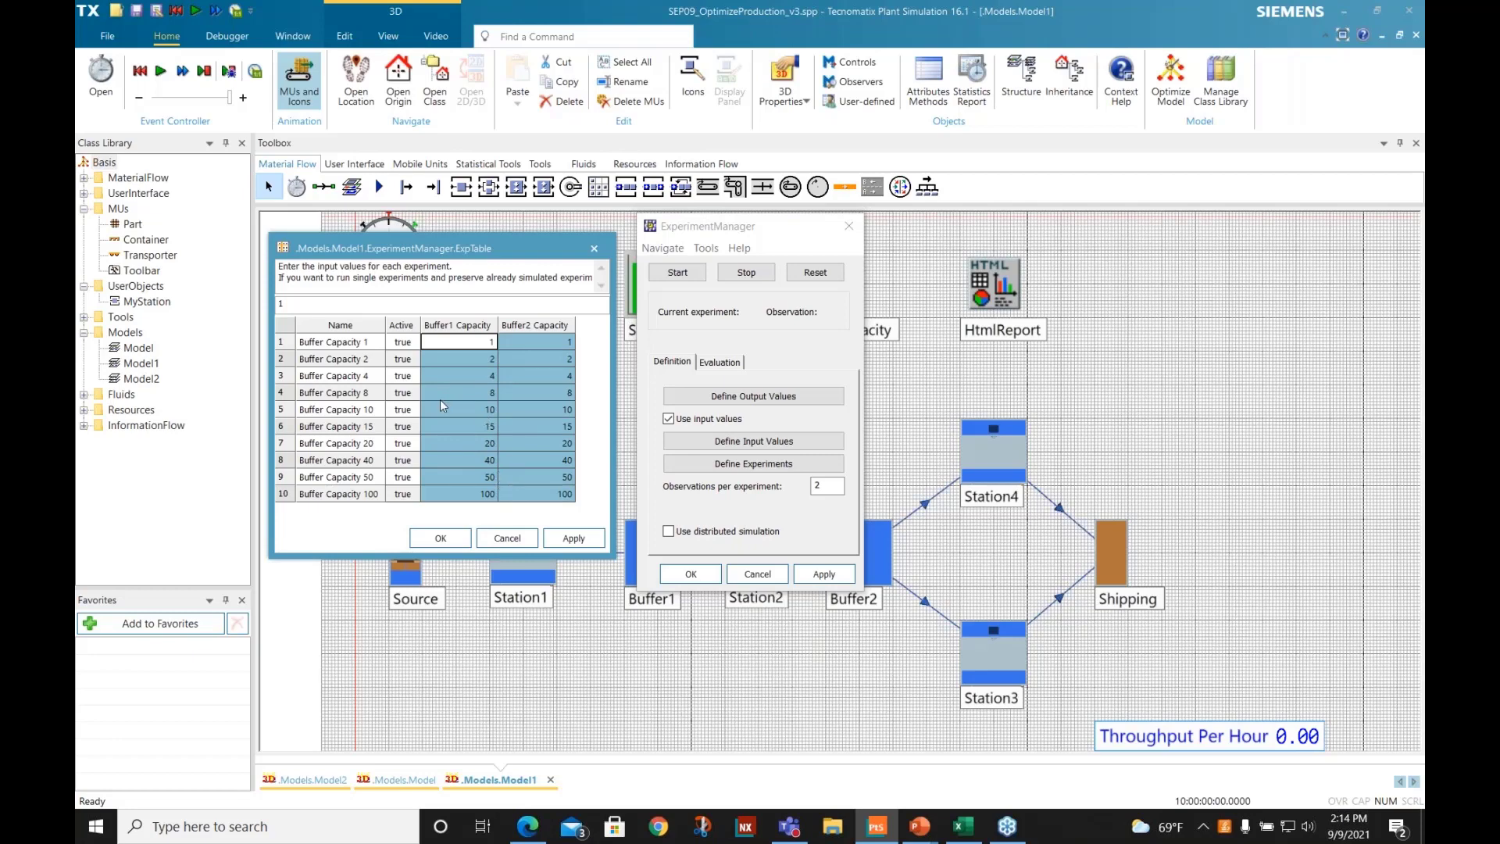
click(509, 539)
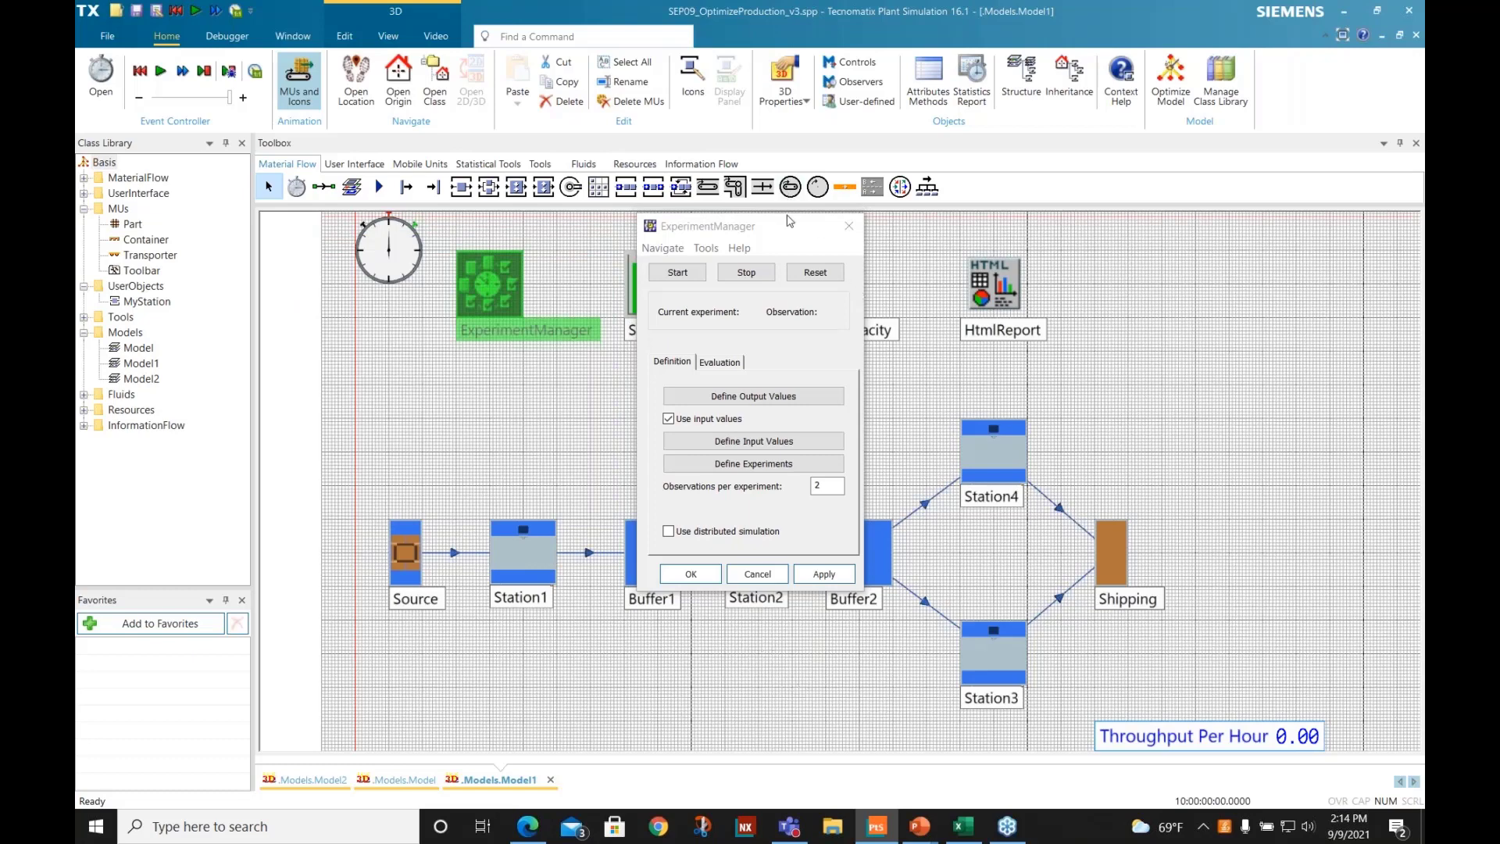
- Reset the ExperimentManager, run all of Model1's buffer capacity experiments and dismiss the completion notice
drag(791, 222, 1244, 119)
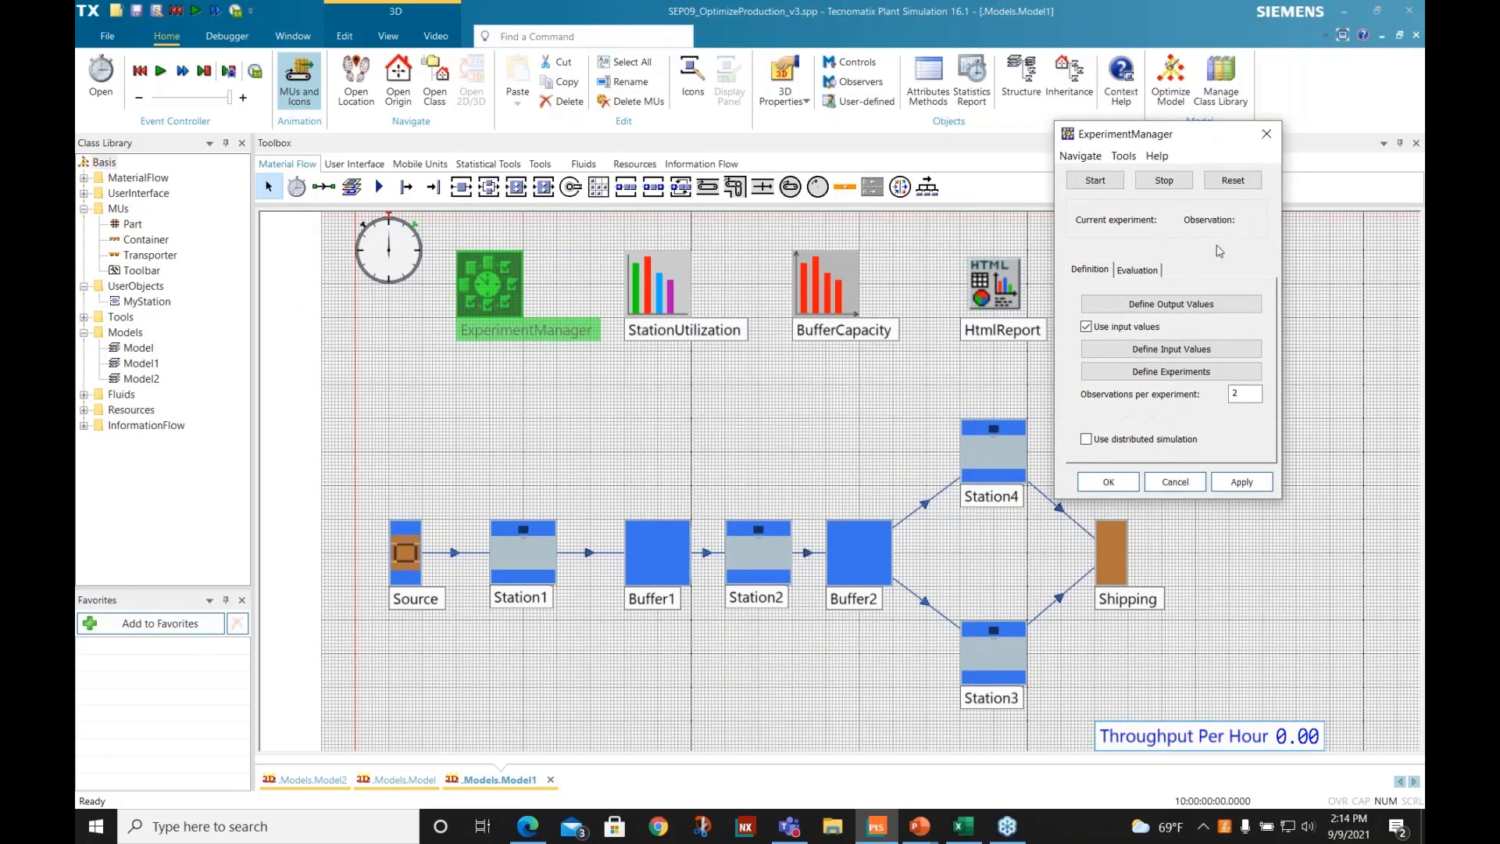
click(1218, 181)
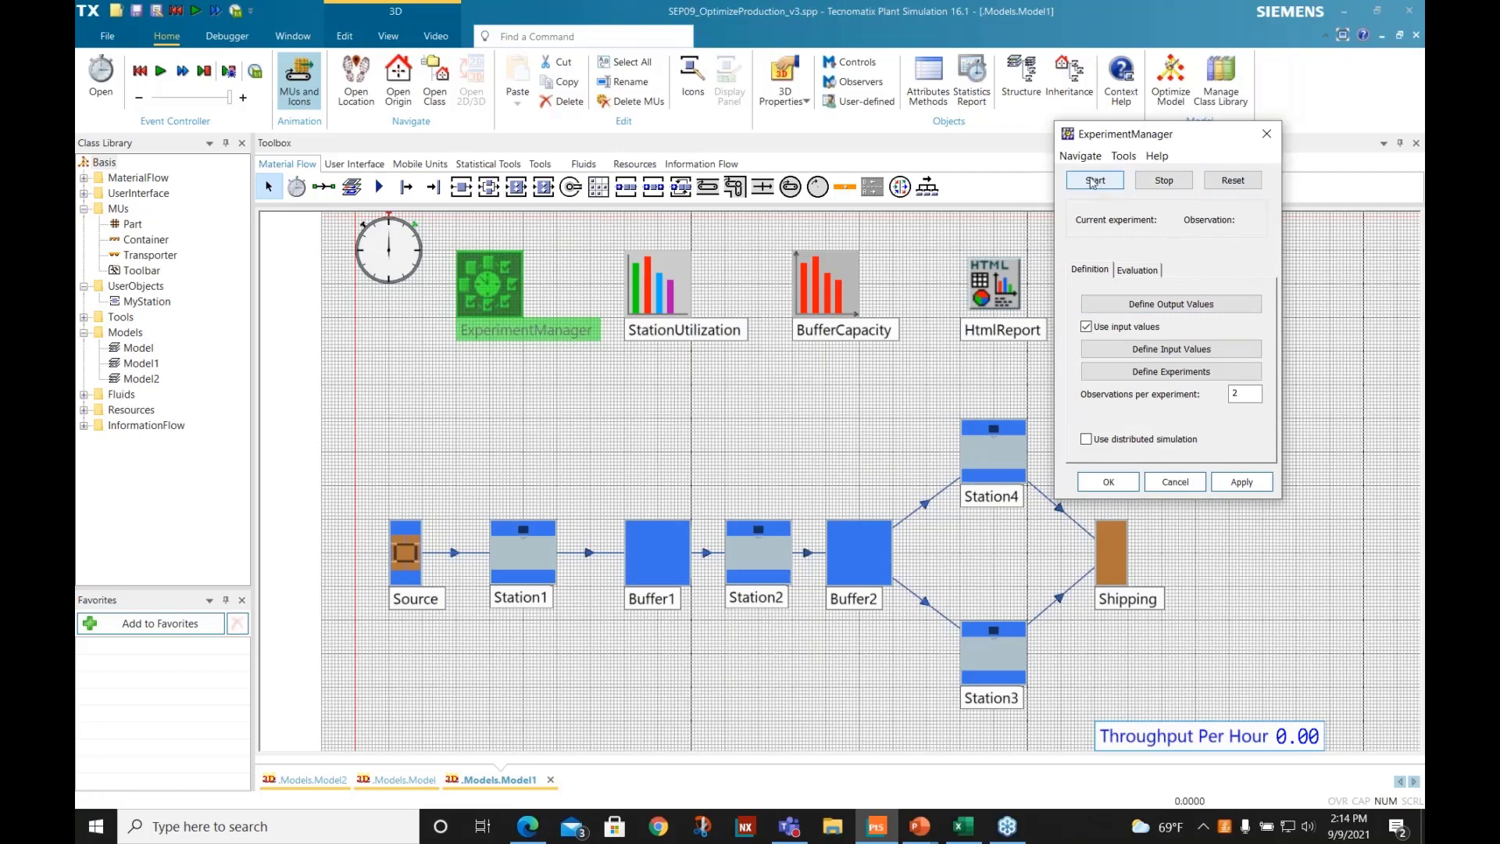
click(1093, 181)
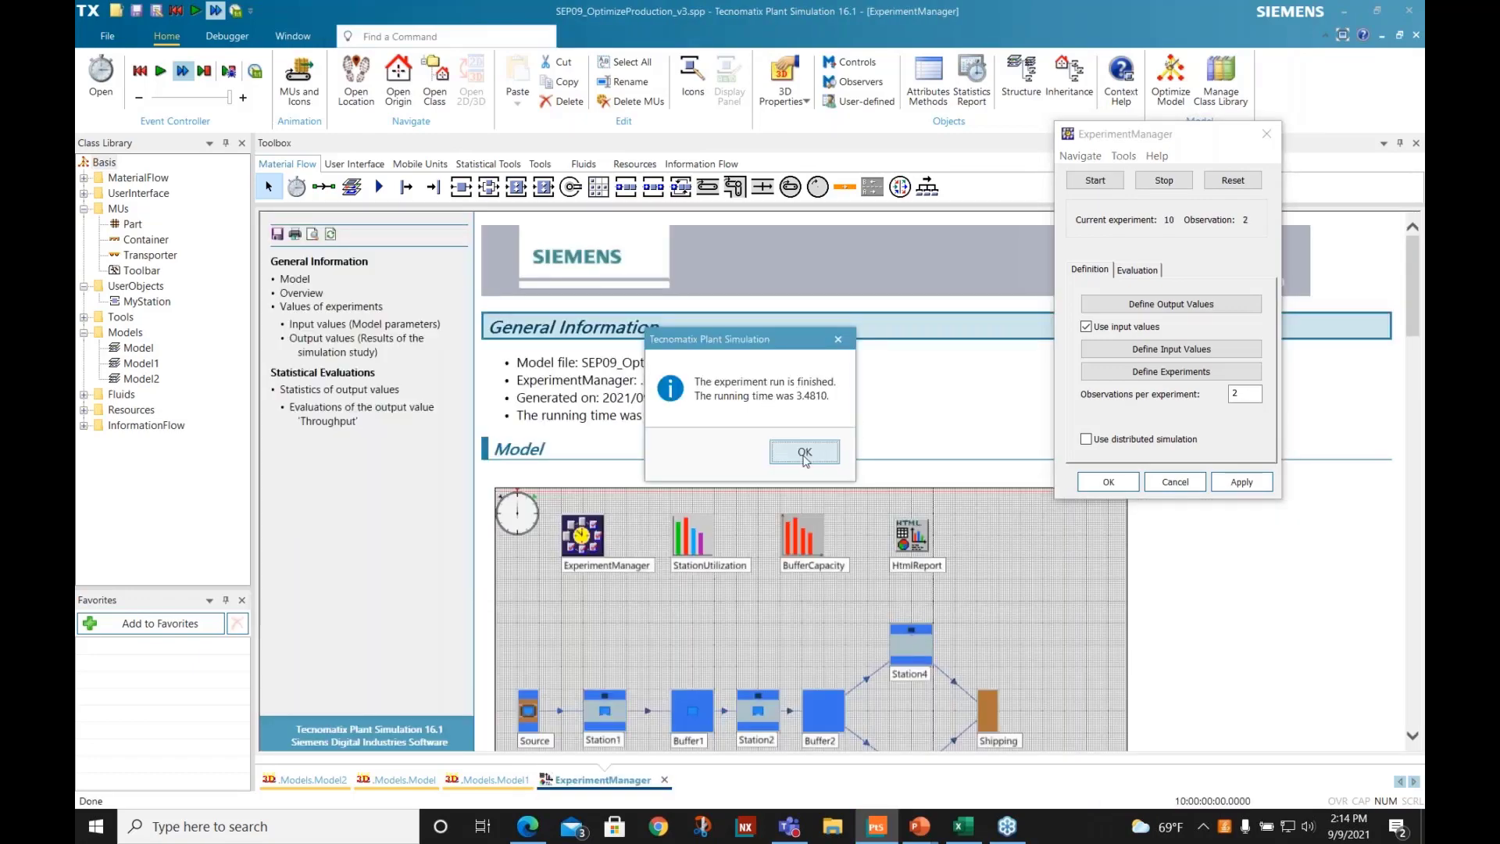
click(805, 453)
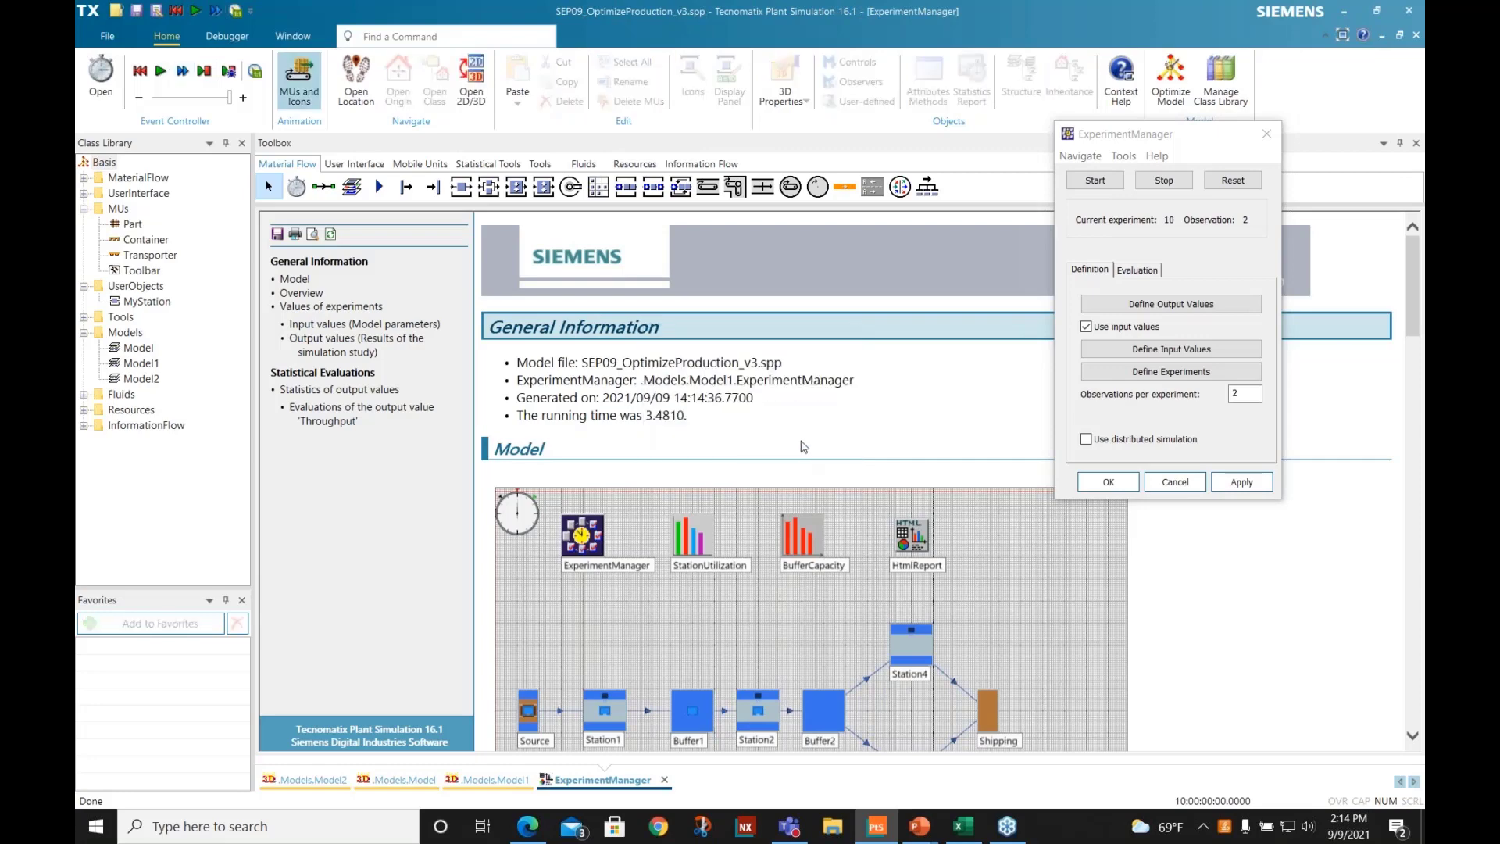
- Examine the throughput table and confidence intervals chart in the experiment report, then close the report and the ExperimentManager
scroll(804, 446, down, 15)
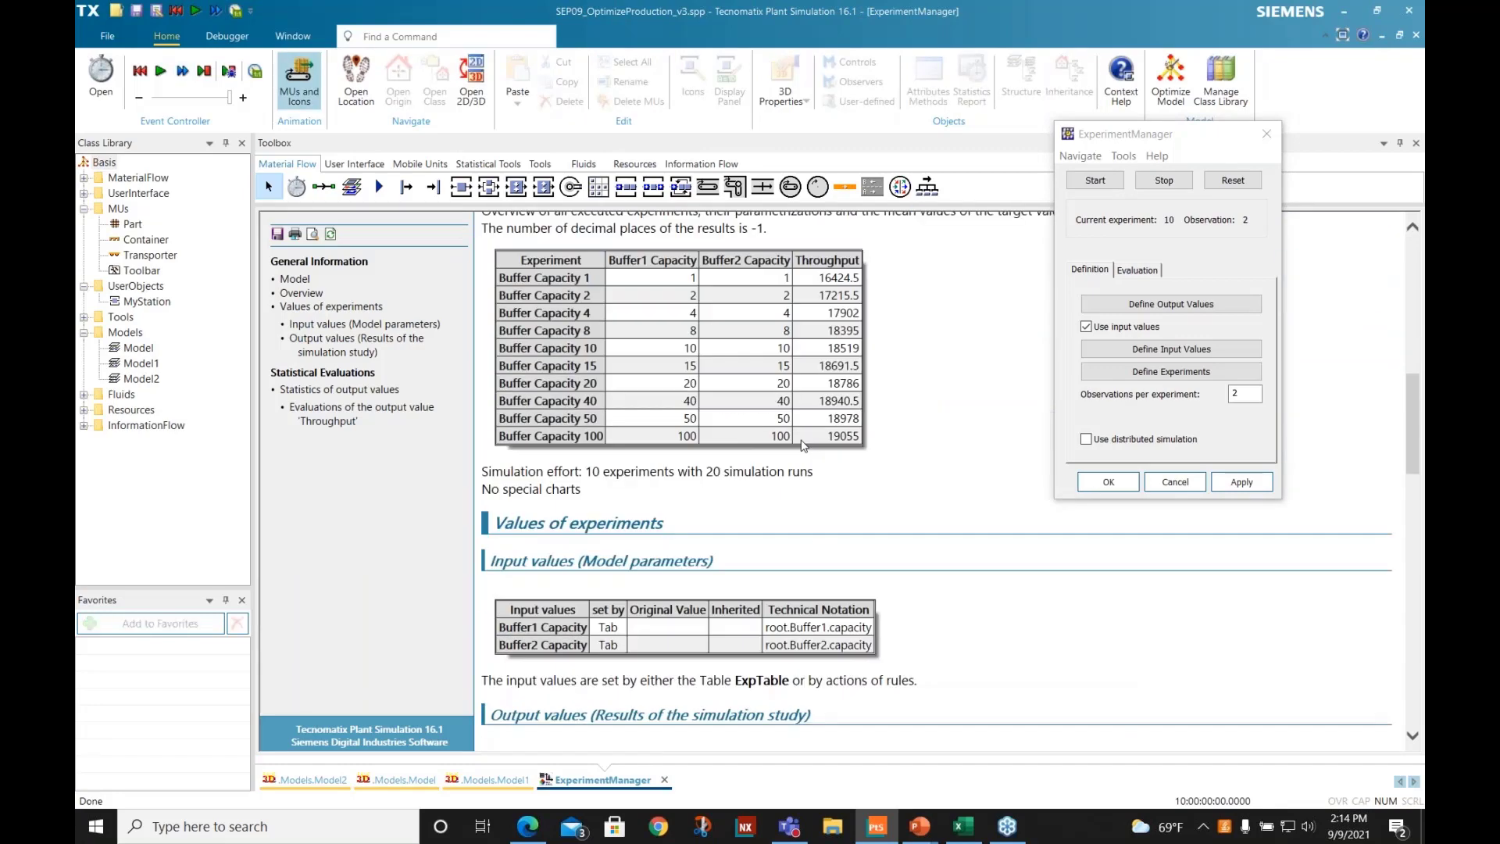
scroll(801, 446, down, 5)
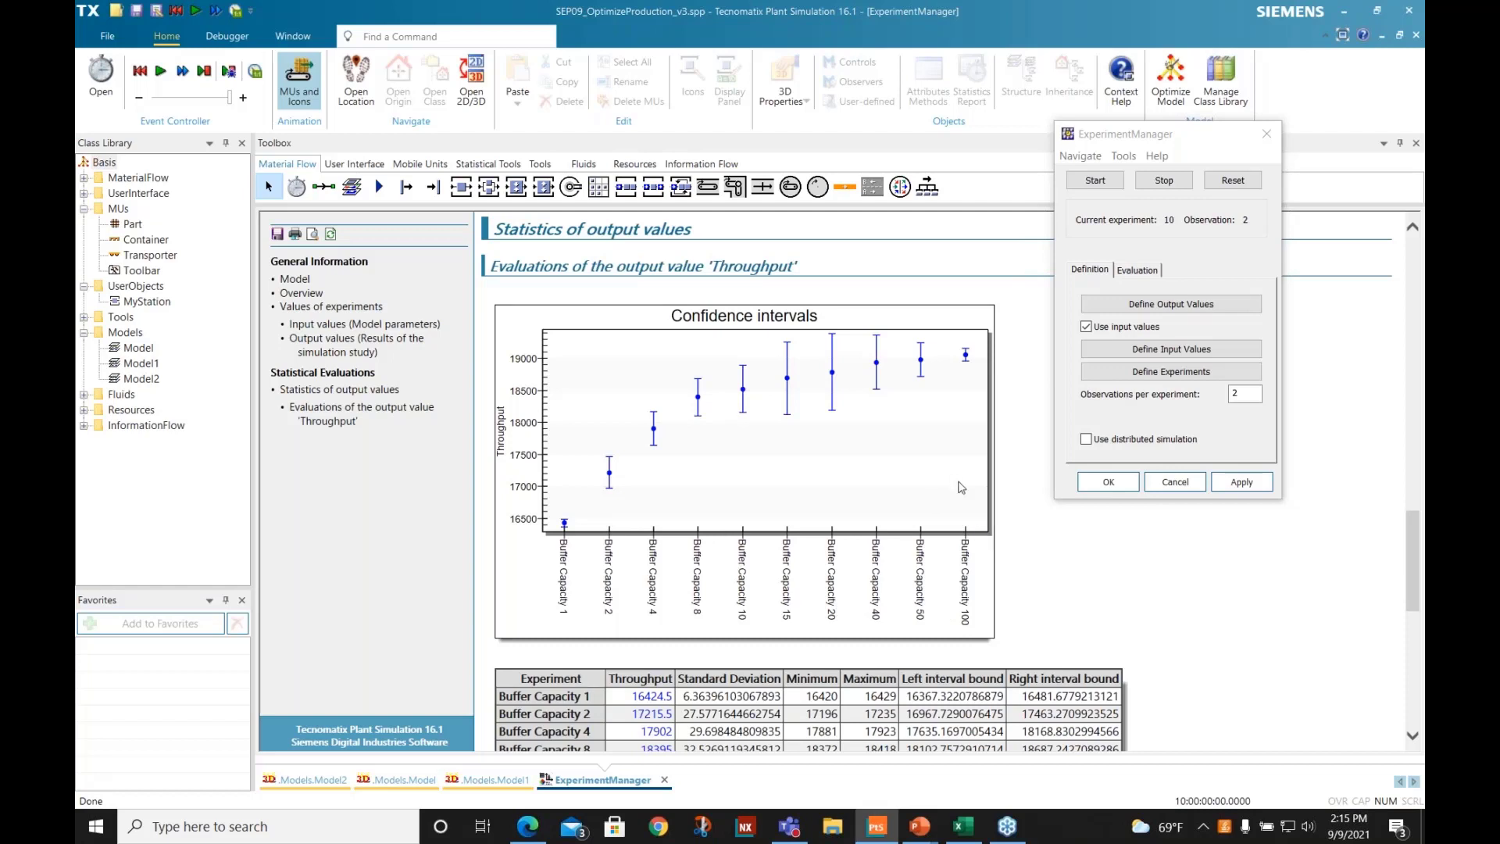
click(664, 782)
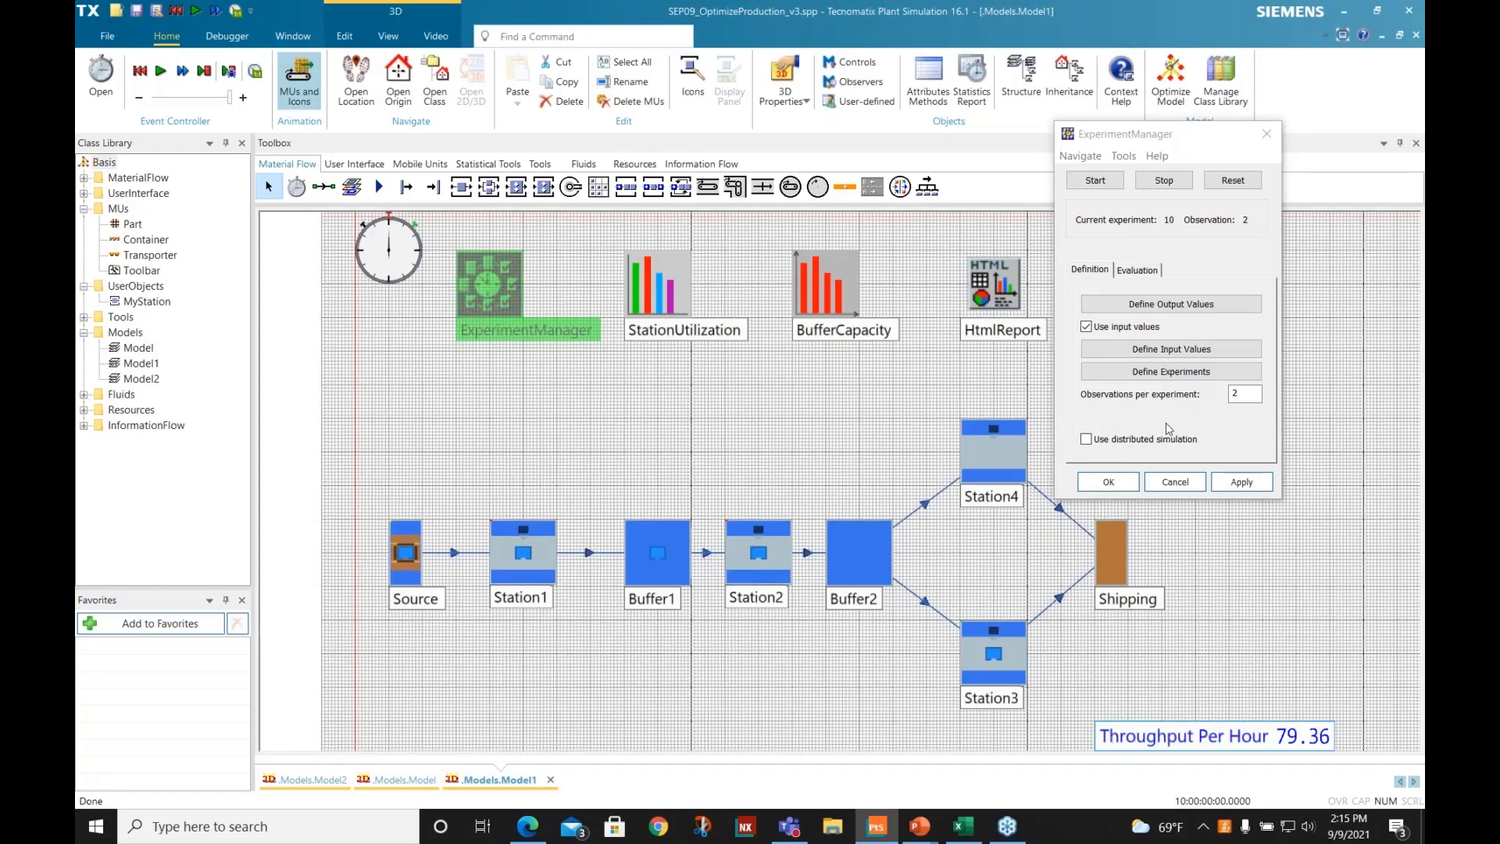
click(1175, 481)
- Reset Model1's simulation and set Buffer1's capacity to 20
right_click(411, 378)
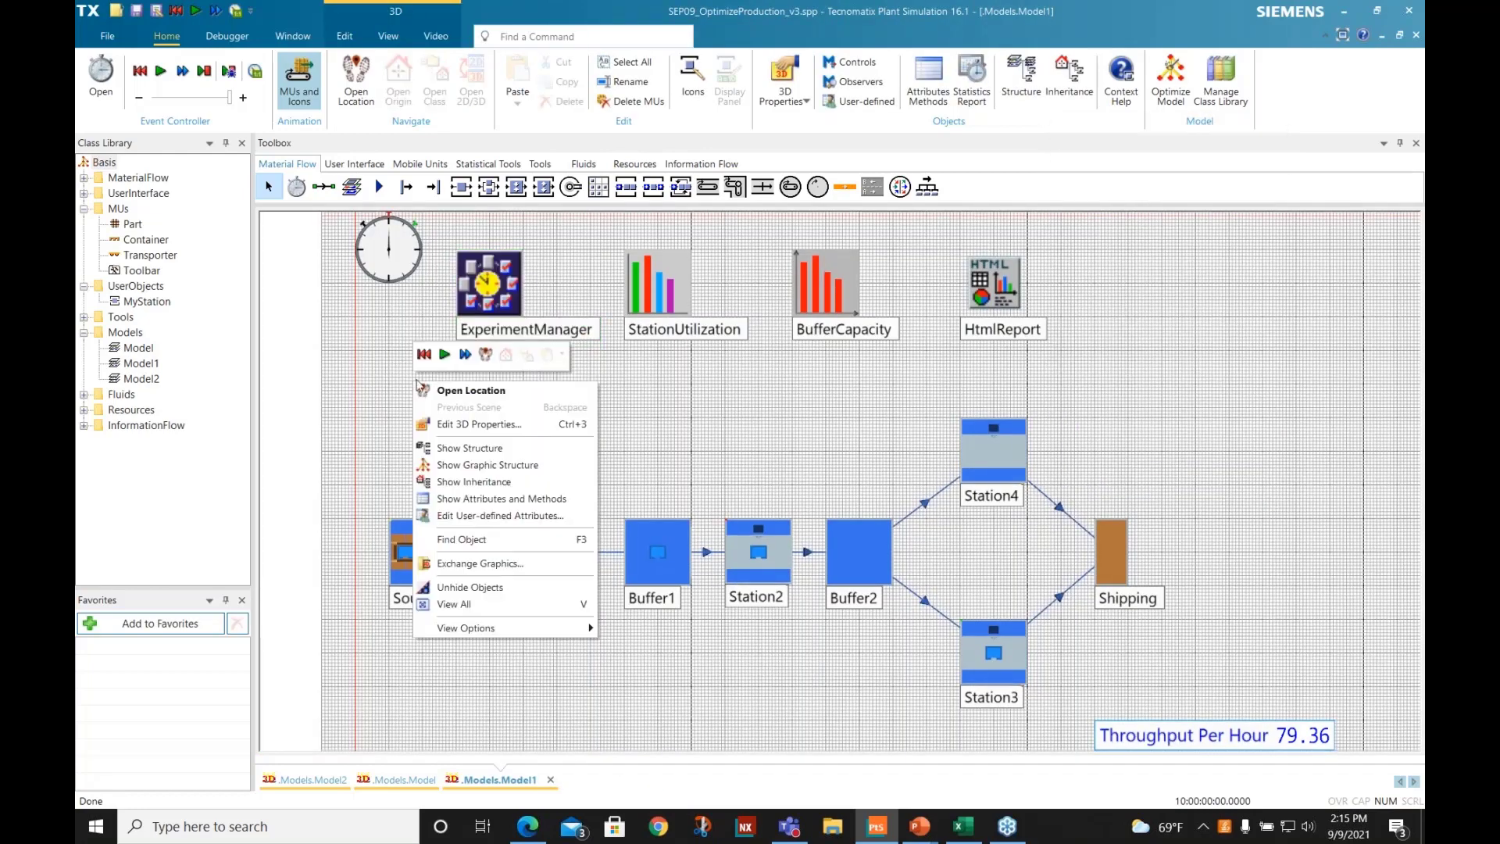
click(420, 358)
double_click(677, 539)
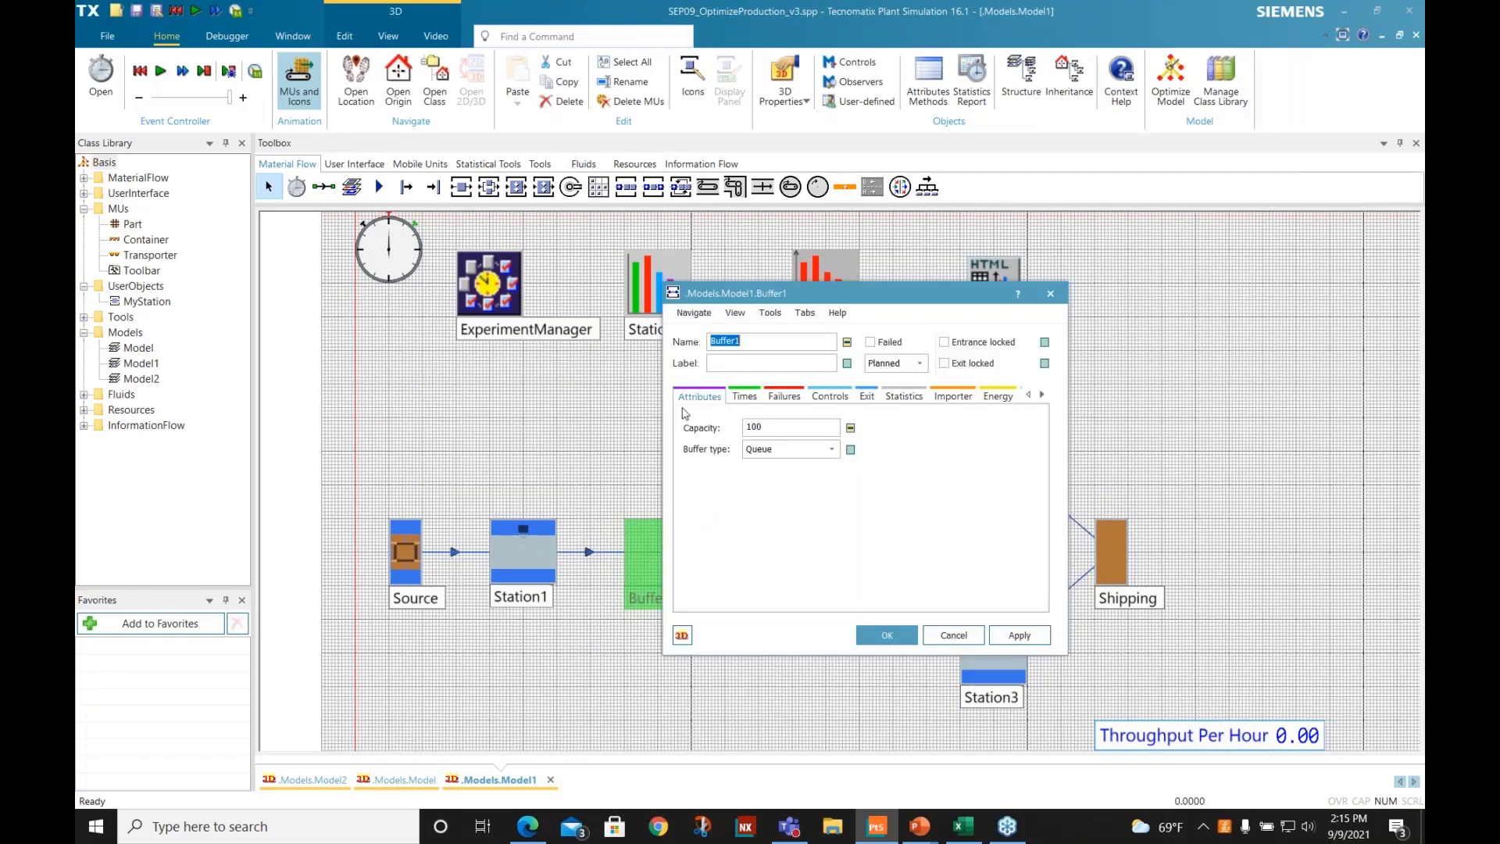
double_click(772, 426)
text(20)
click(875, 630)
- Set Buffer2's capacity to 20 and run Model1's simulation to completion
click(862, 532)
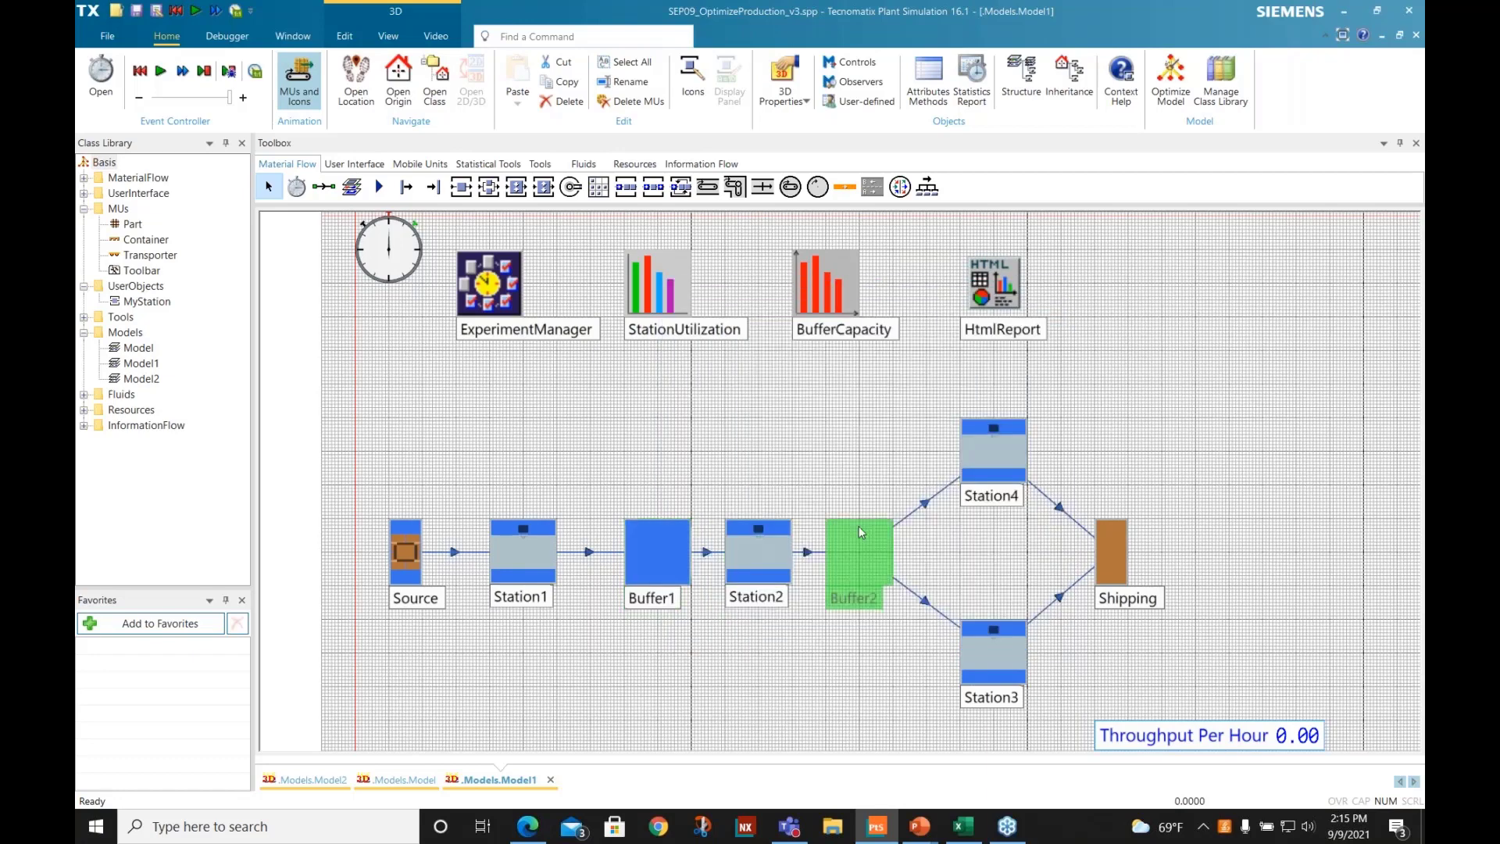
double_click(862, 532)
double_click(787, 424)
text(20)
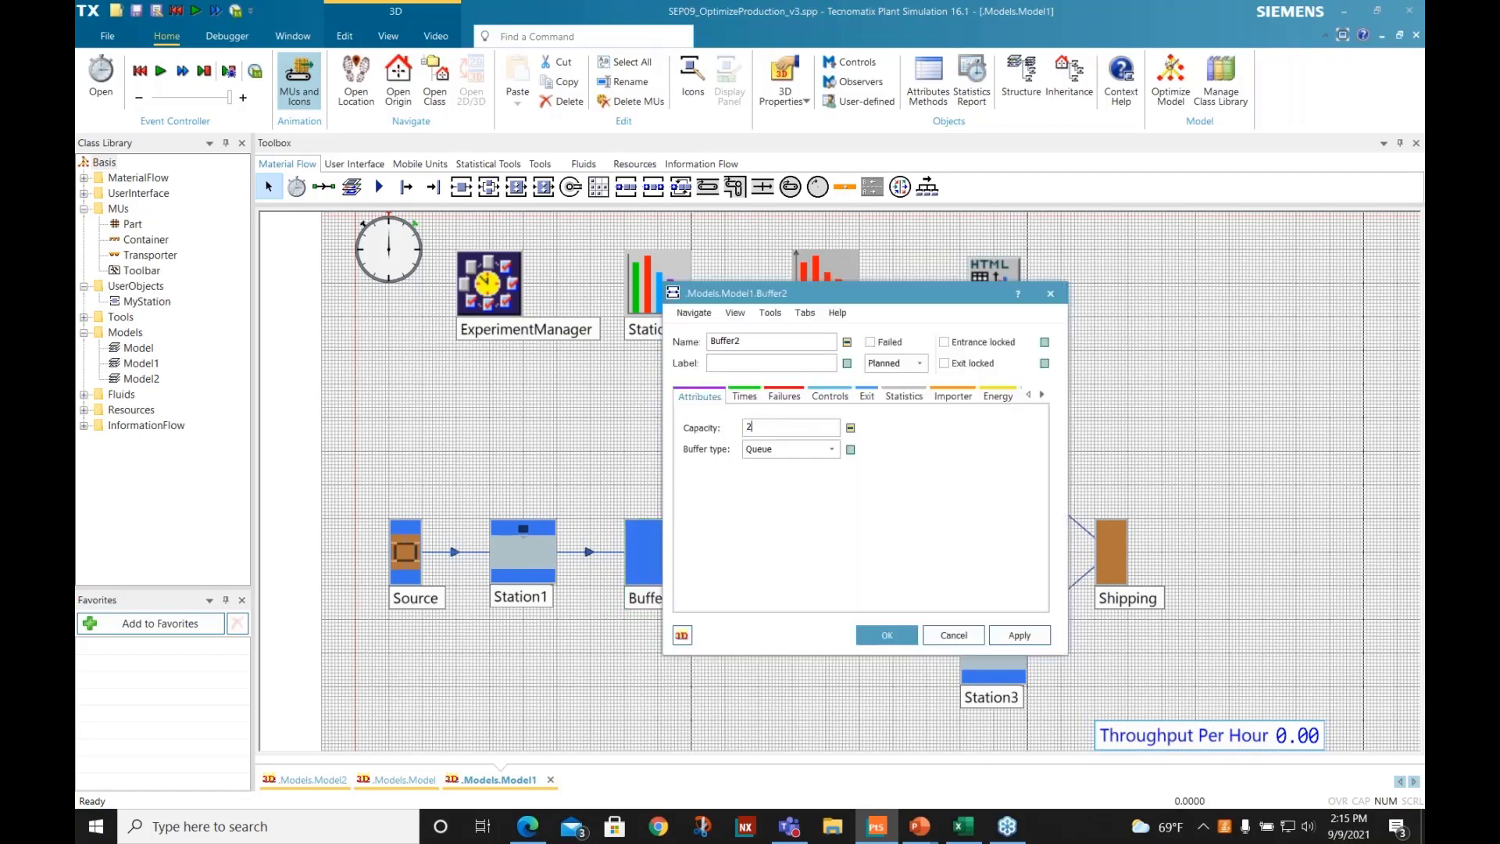
click(872, 636)
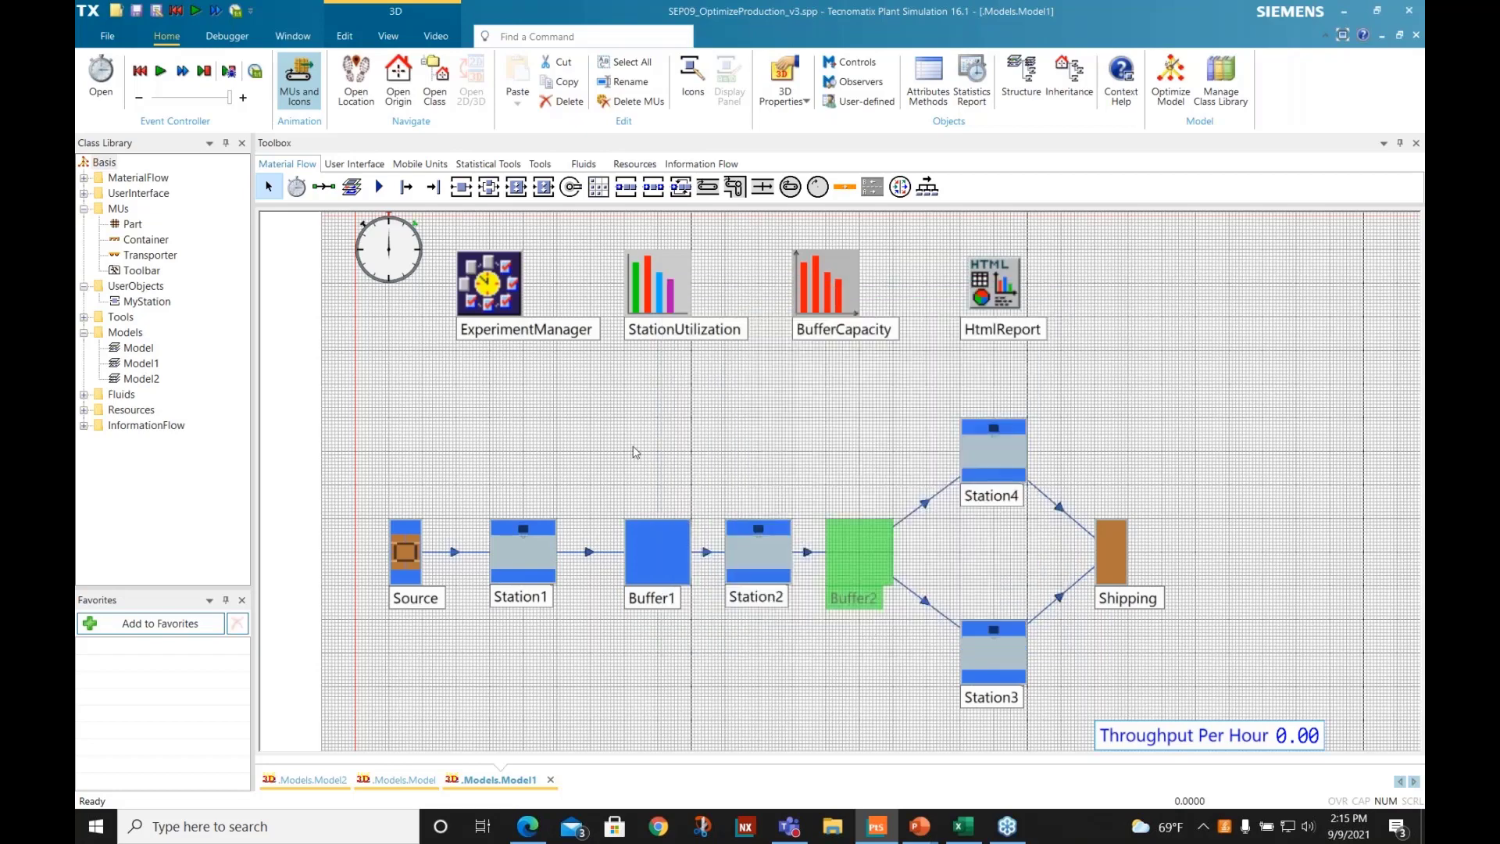
right_click(402, 405)
click(430, 374)
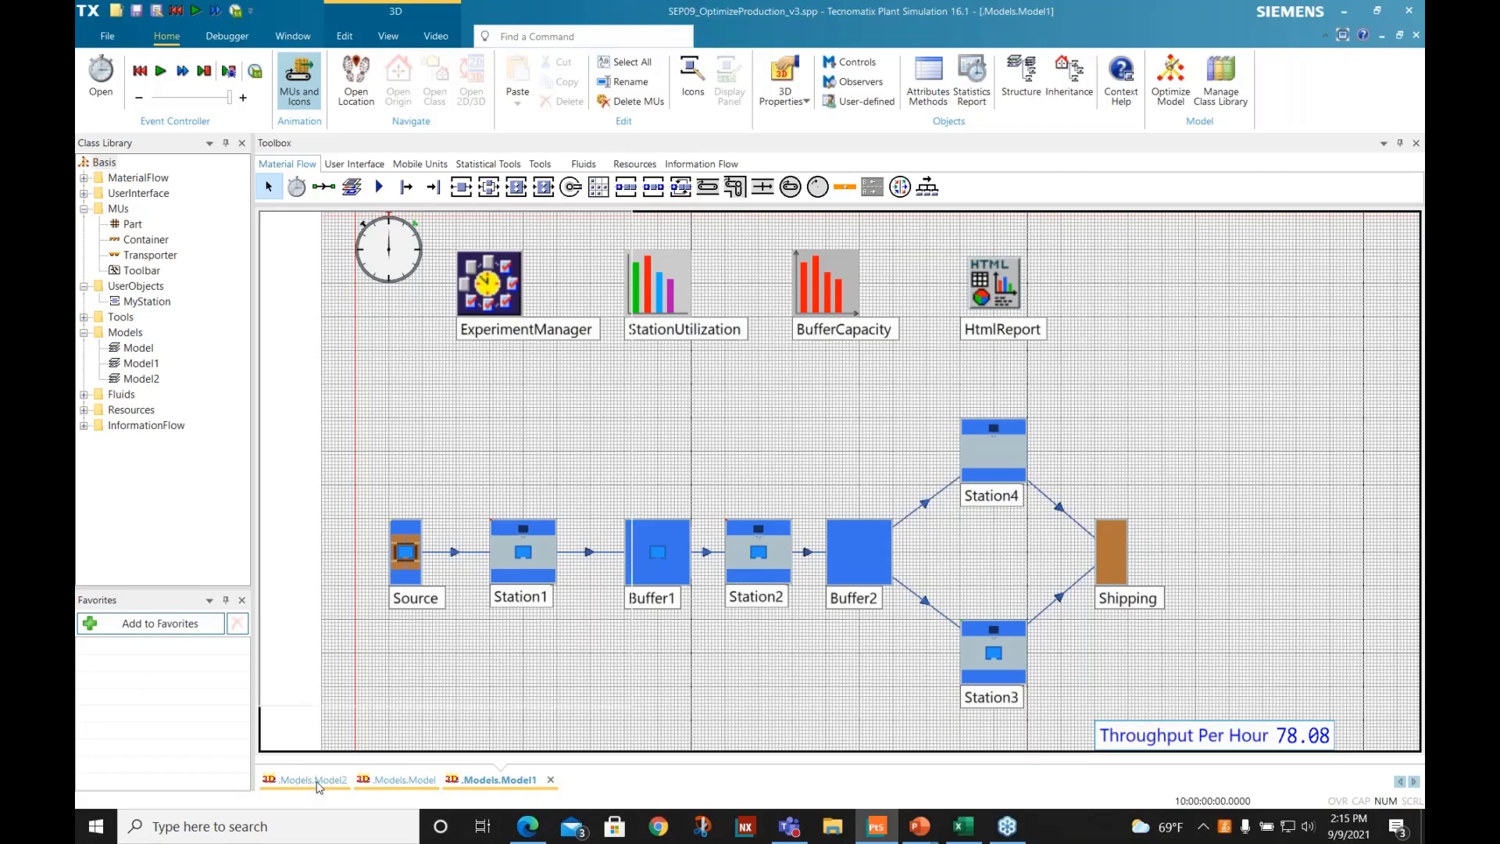
- Switch to Model2 and inspect its layout with ParallelStation1 and ParallelStation2
click(318, 782)
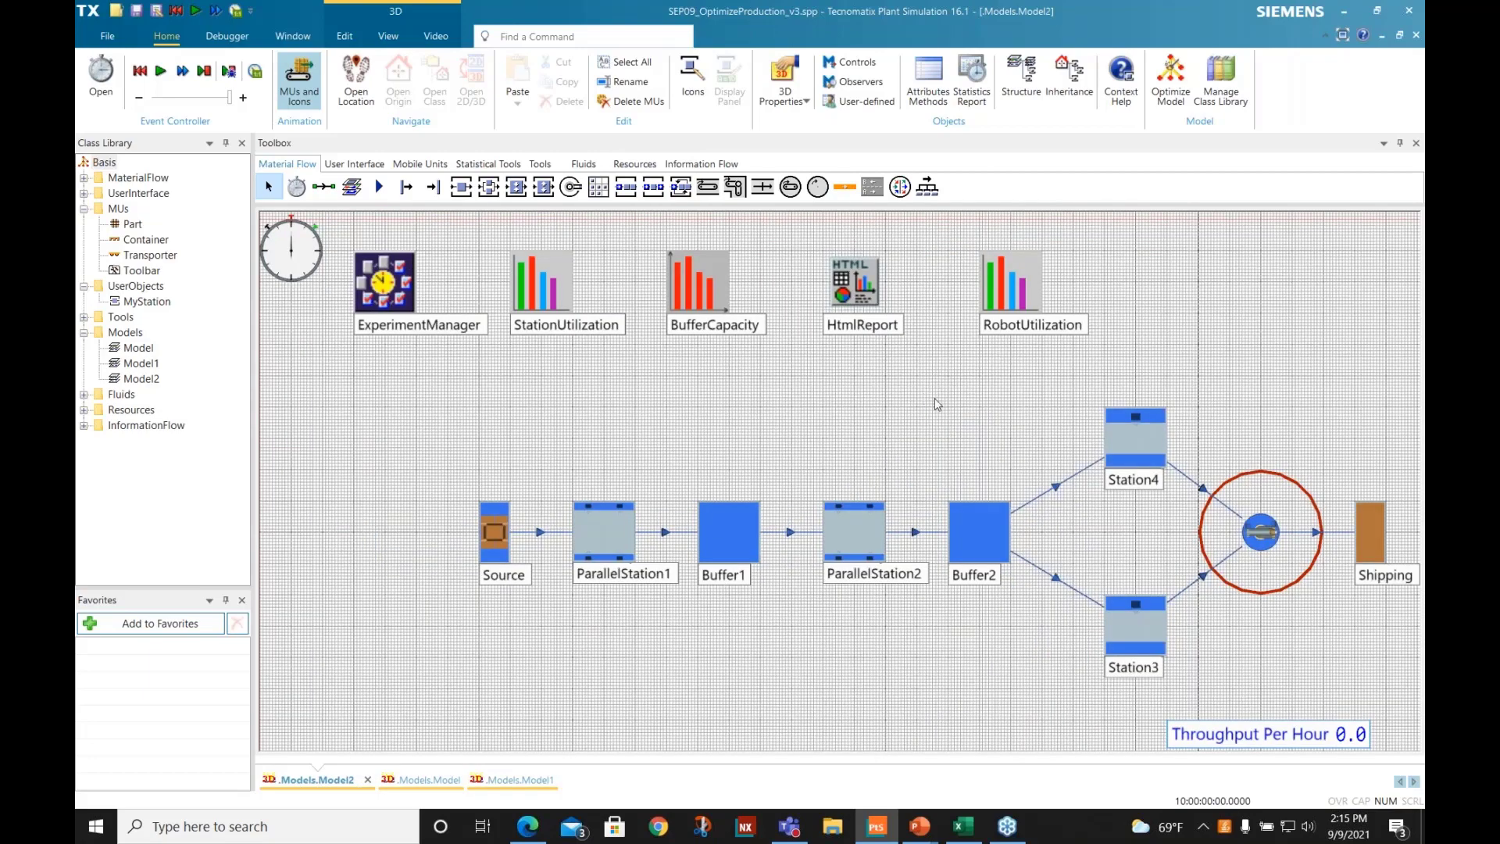
scroll(934, 397, down, 1)
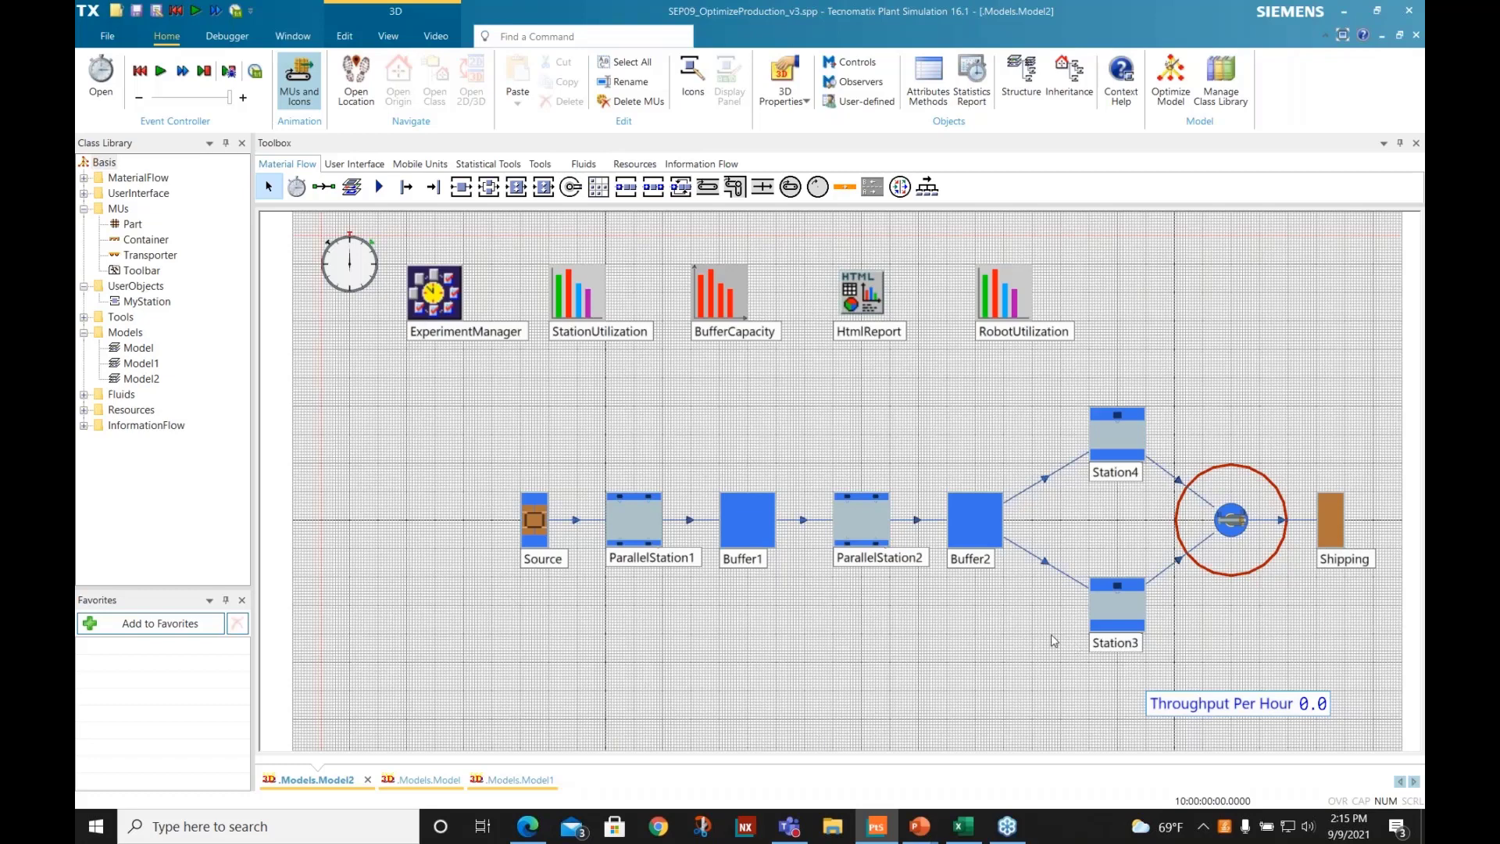
mouse_move(639, 501)
mouse_move(873, 509)
- Tile the three model windows vertically and fit more of each layout into view for a side-by-side comparison
click(291, 35)
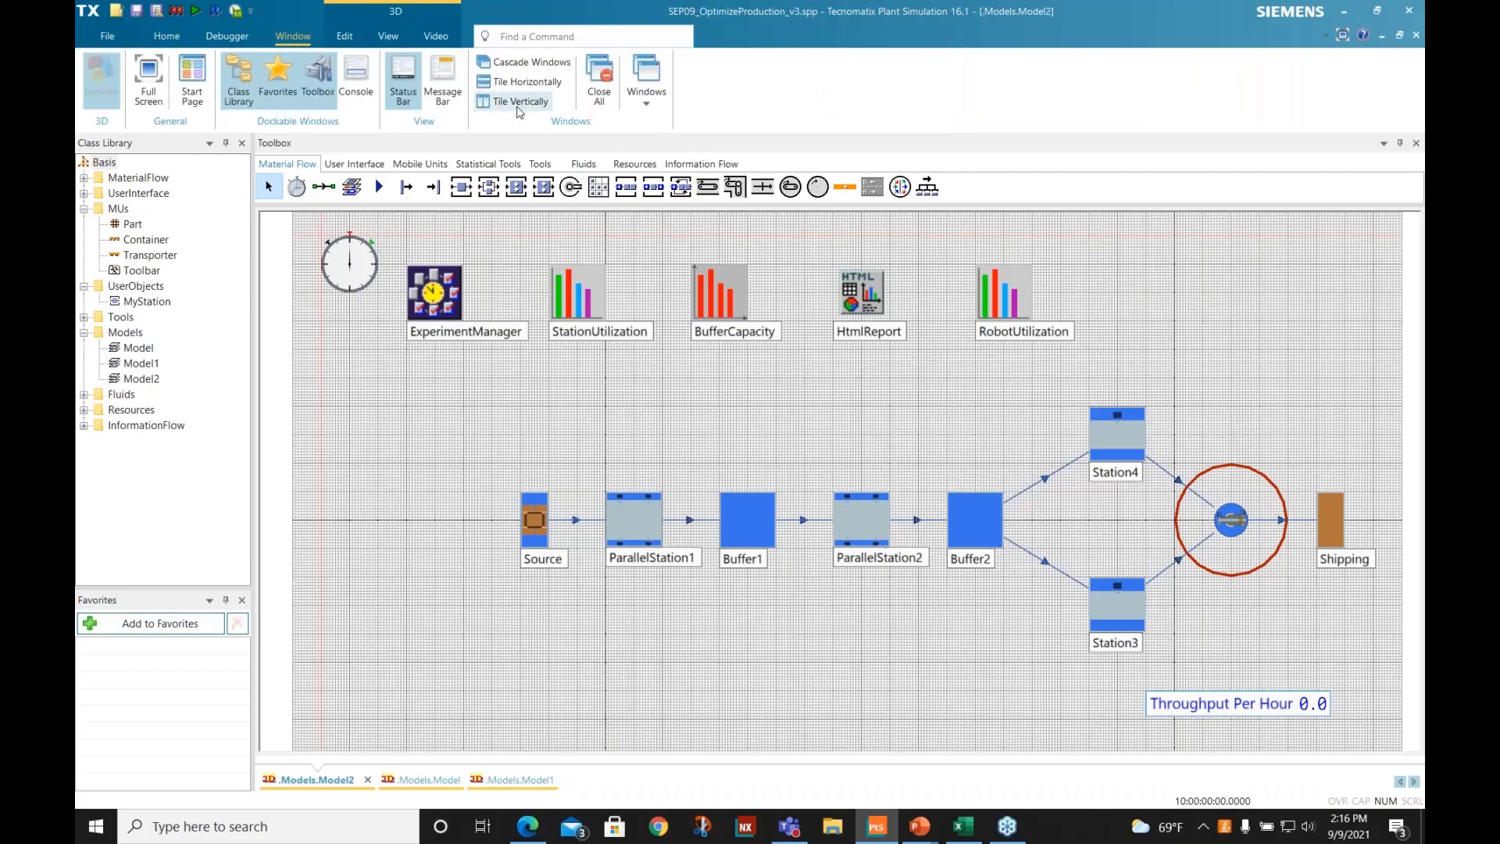
click(519, 101)
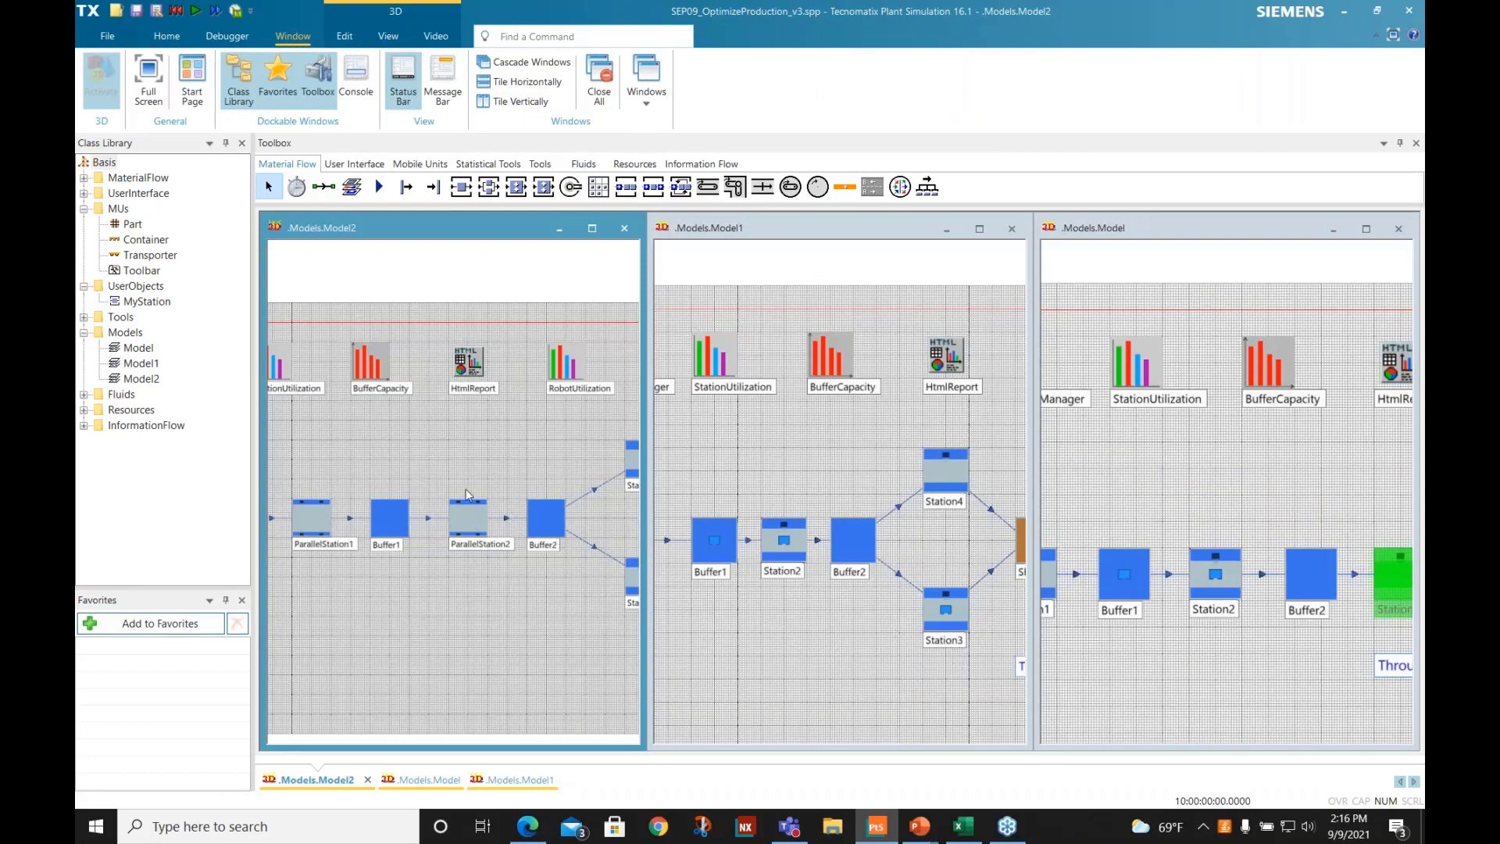
scroll(467, 494, down, 2)
scroll(834, 546, down, 3)
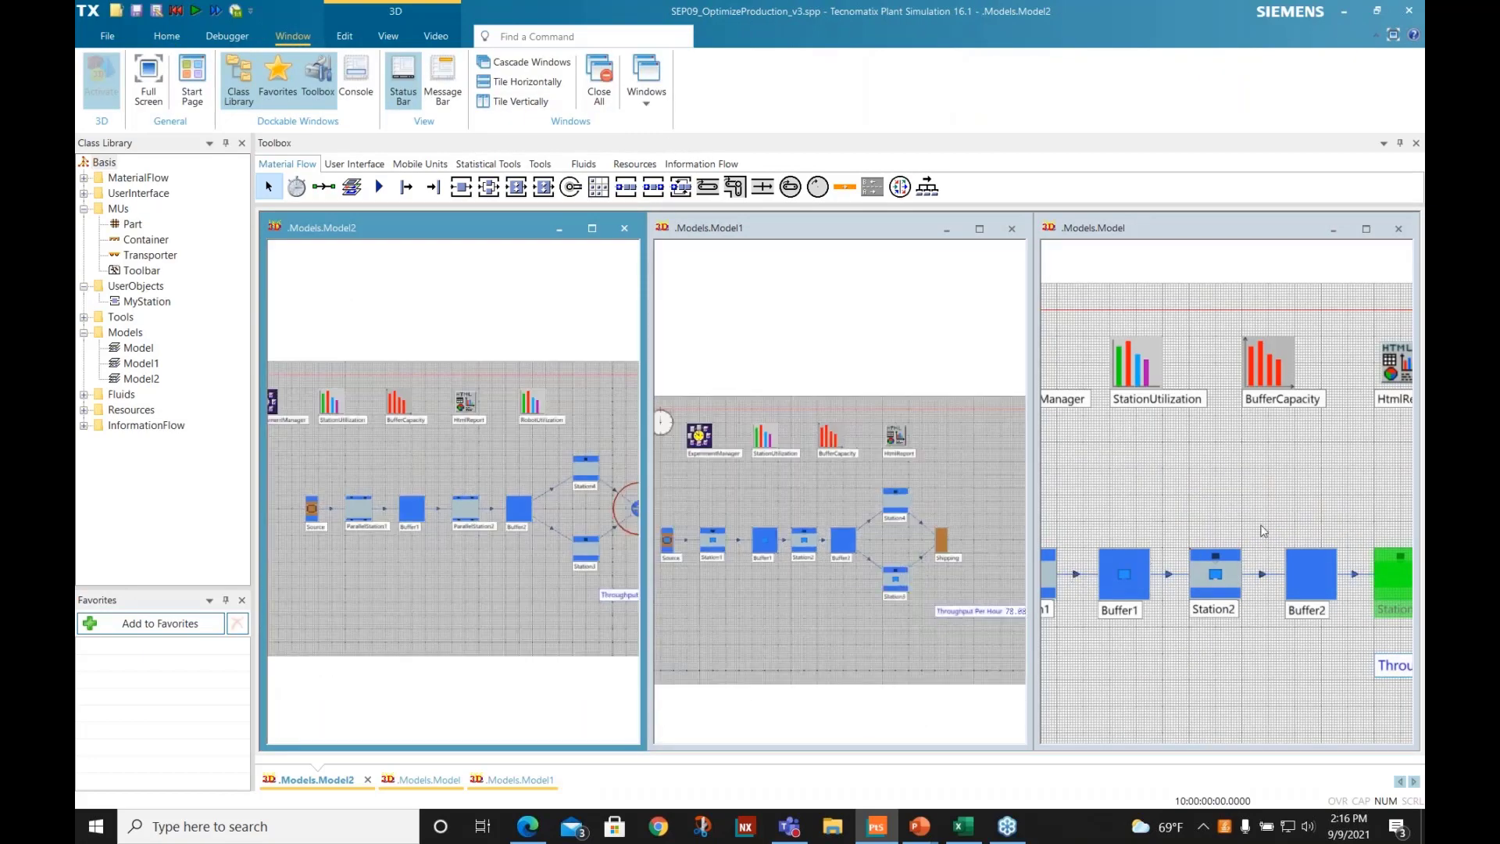
scroll(1263, 531, down, 3)
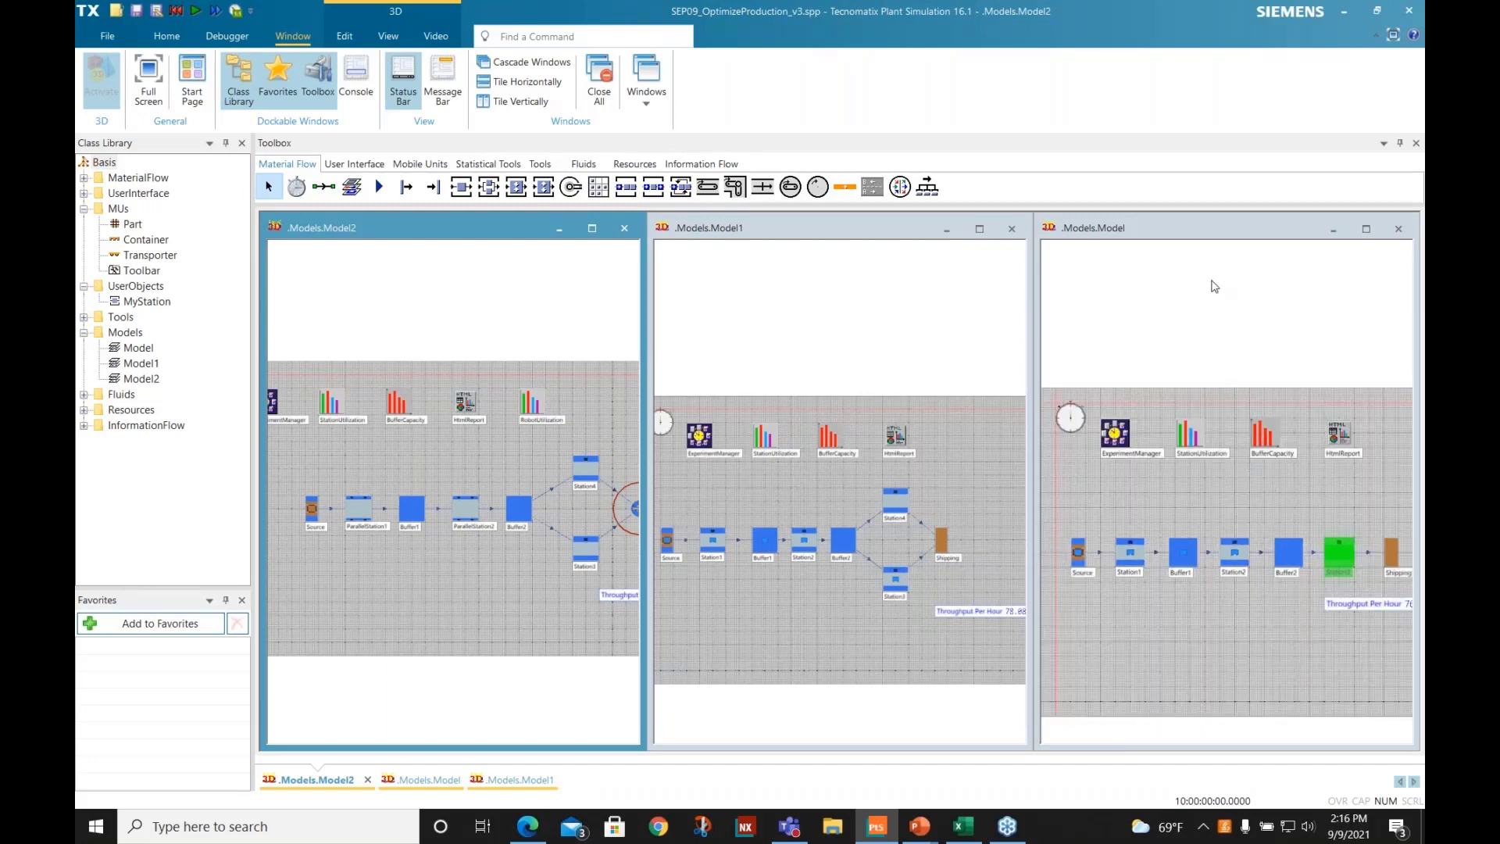
- Compare the tiled layouts, going from Model to Model1's parallel Station3 and Station4, and finish in Model2
click(1214, 286)
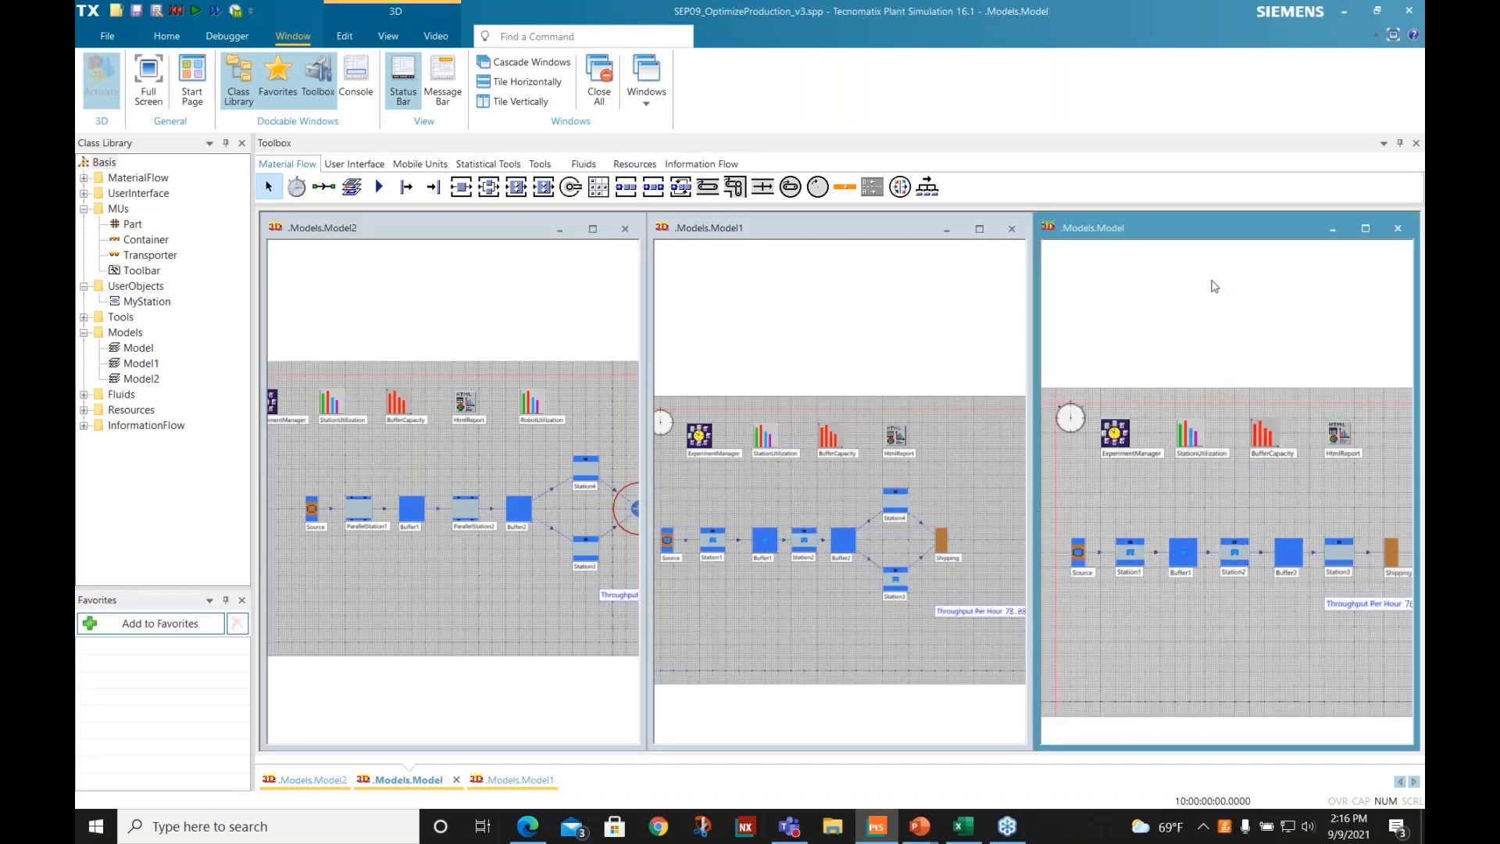
click(897, 541)
click(894, 508)
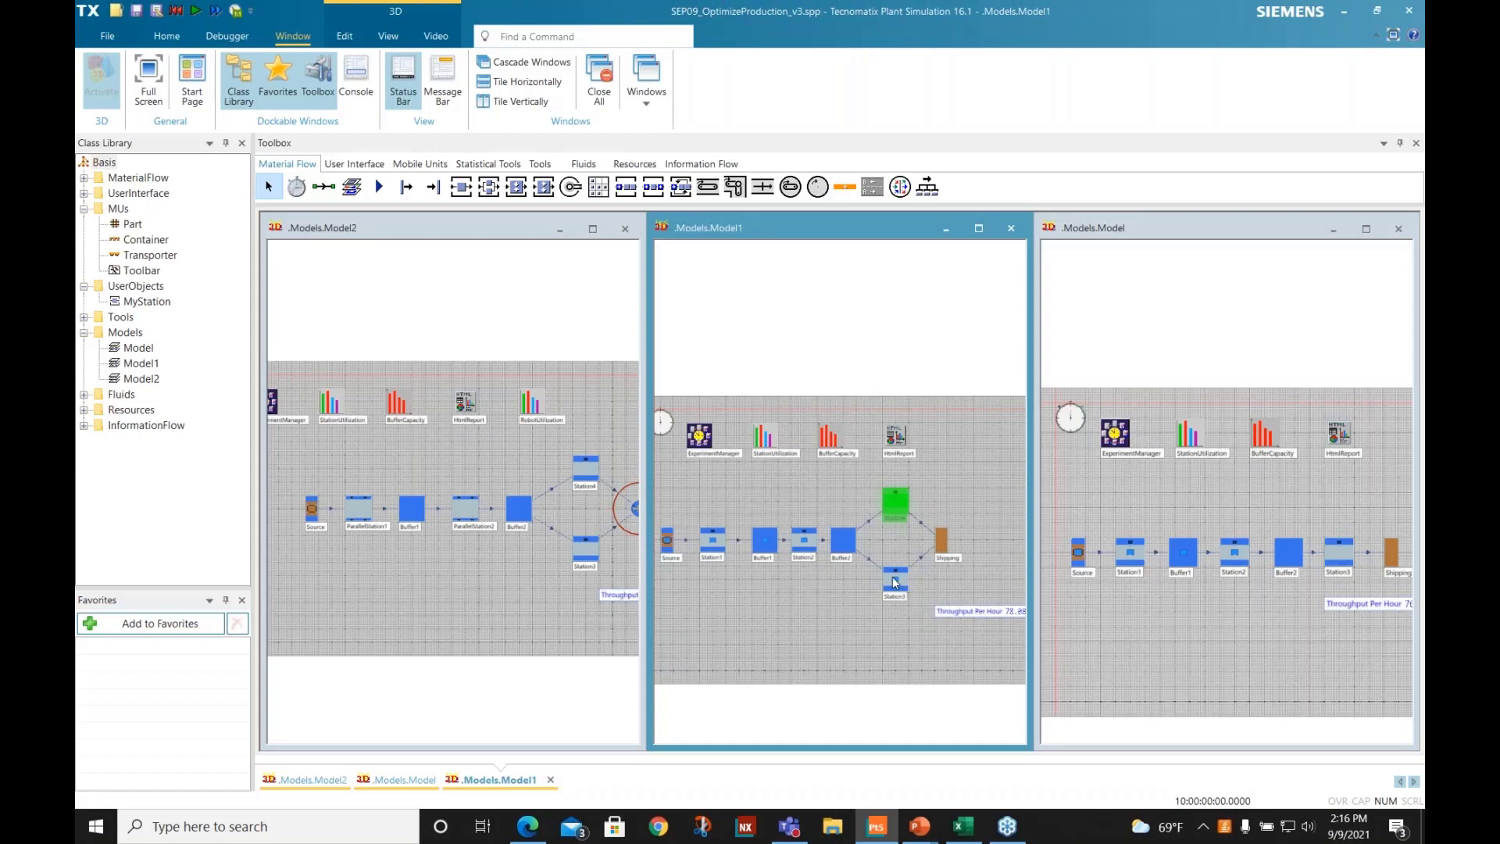
click(893, 578)
click(893, 503)
click(814, 623)
click(459, 684)
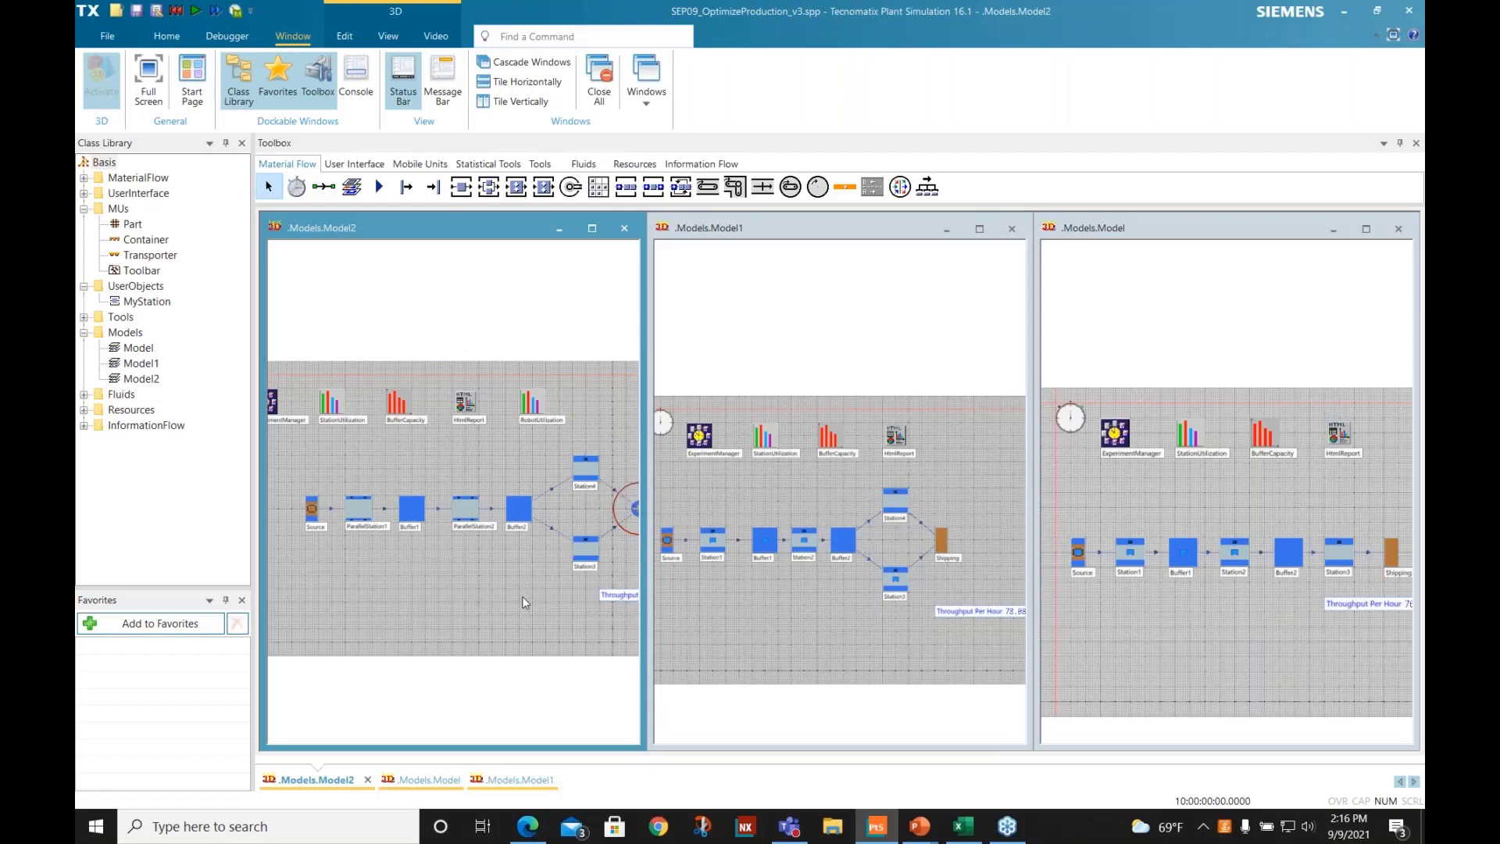
- Inspect Model2's robot and parallel stations, then maximize its window and fit the layout to the view
scroll(495, 583, down, 2)
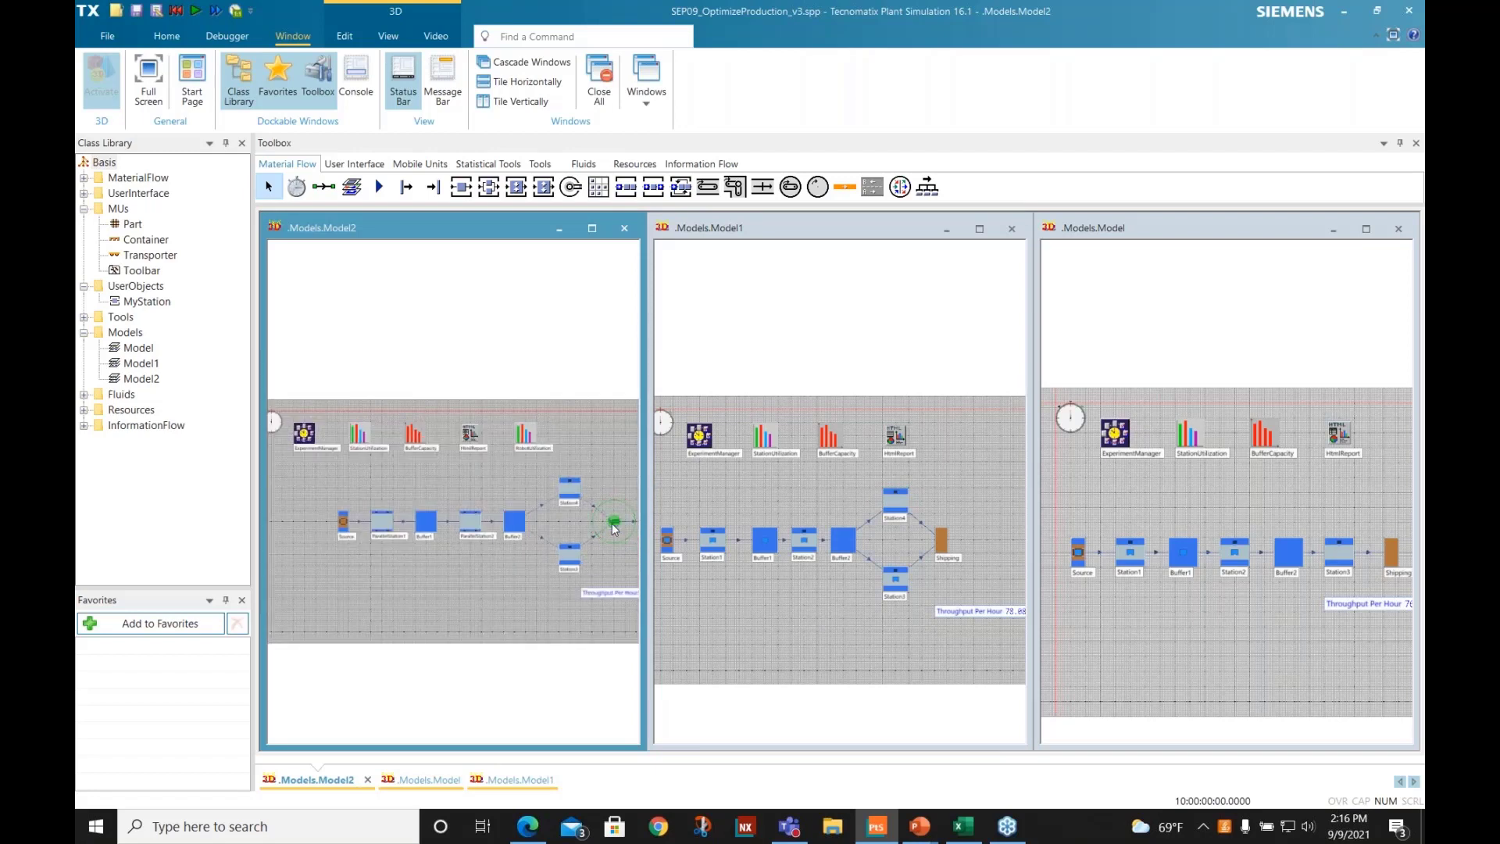
click(471, 526)
click(382, 521)
click(592, 228)
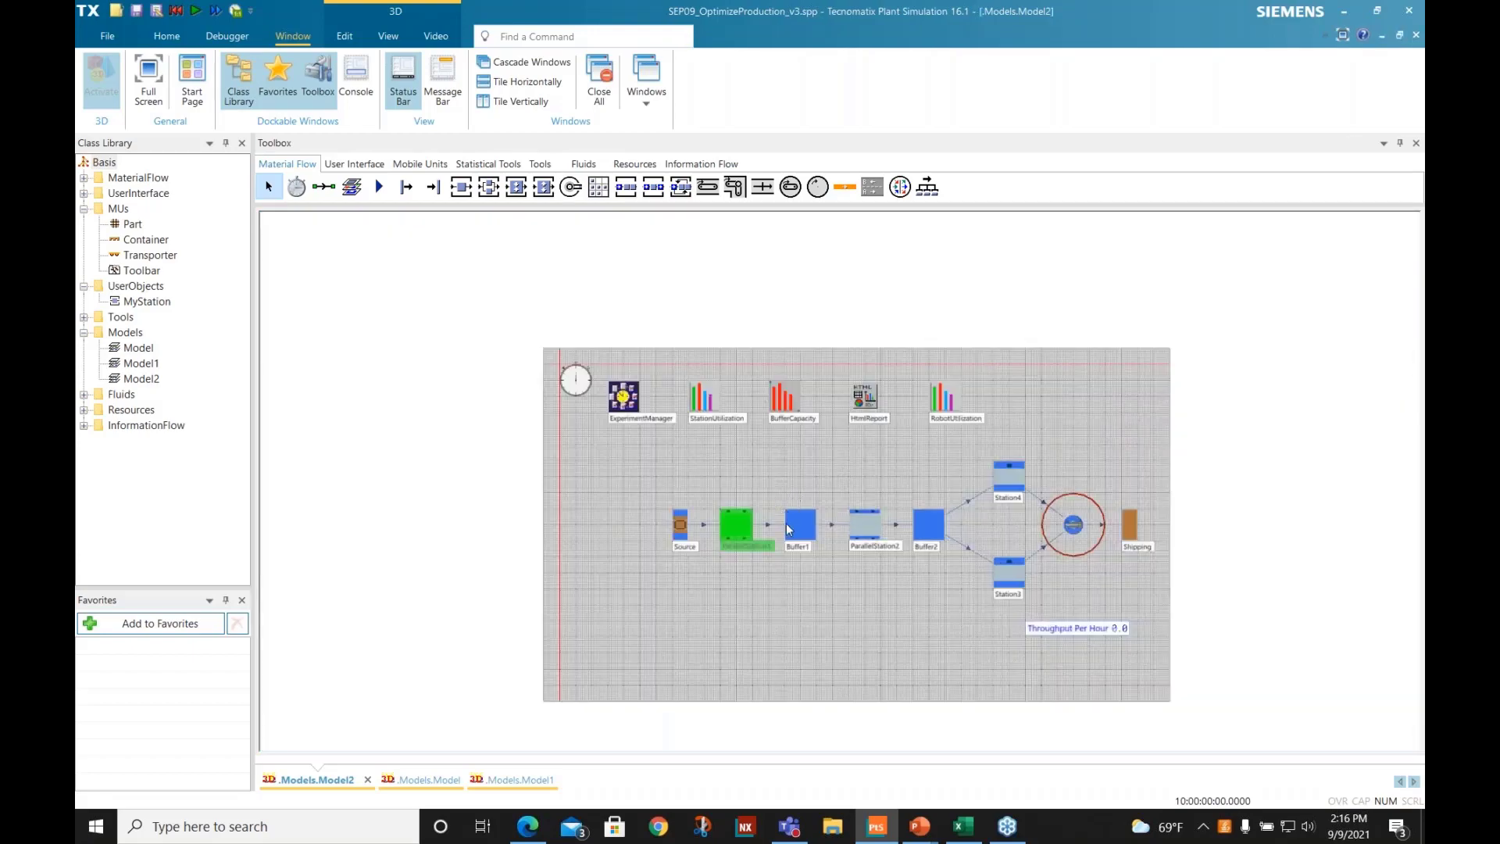
key(space)
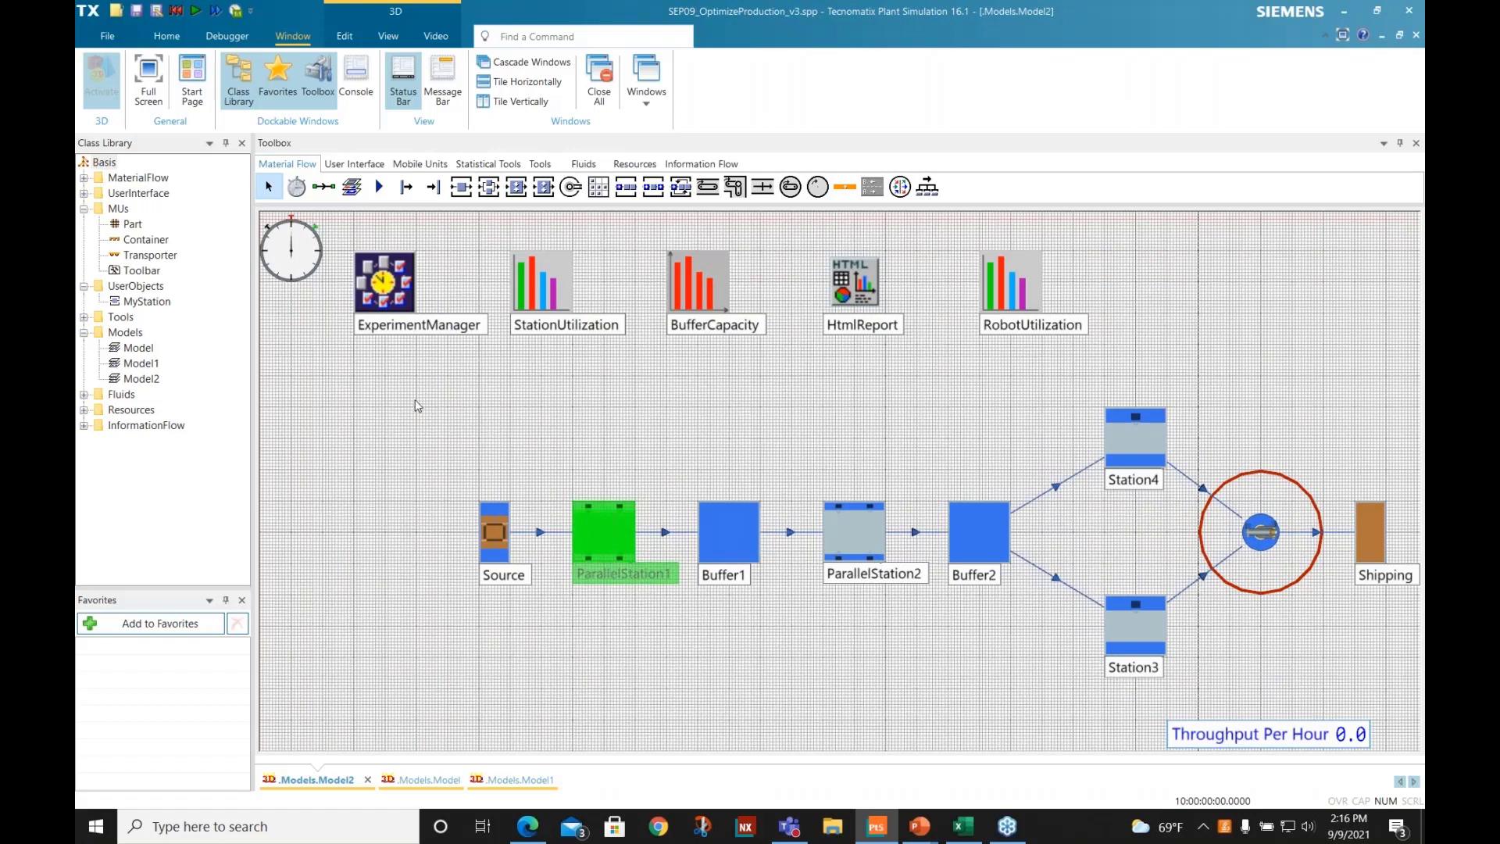
click(416, 406)
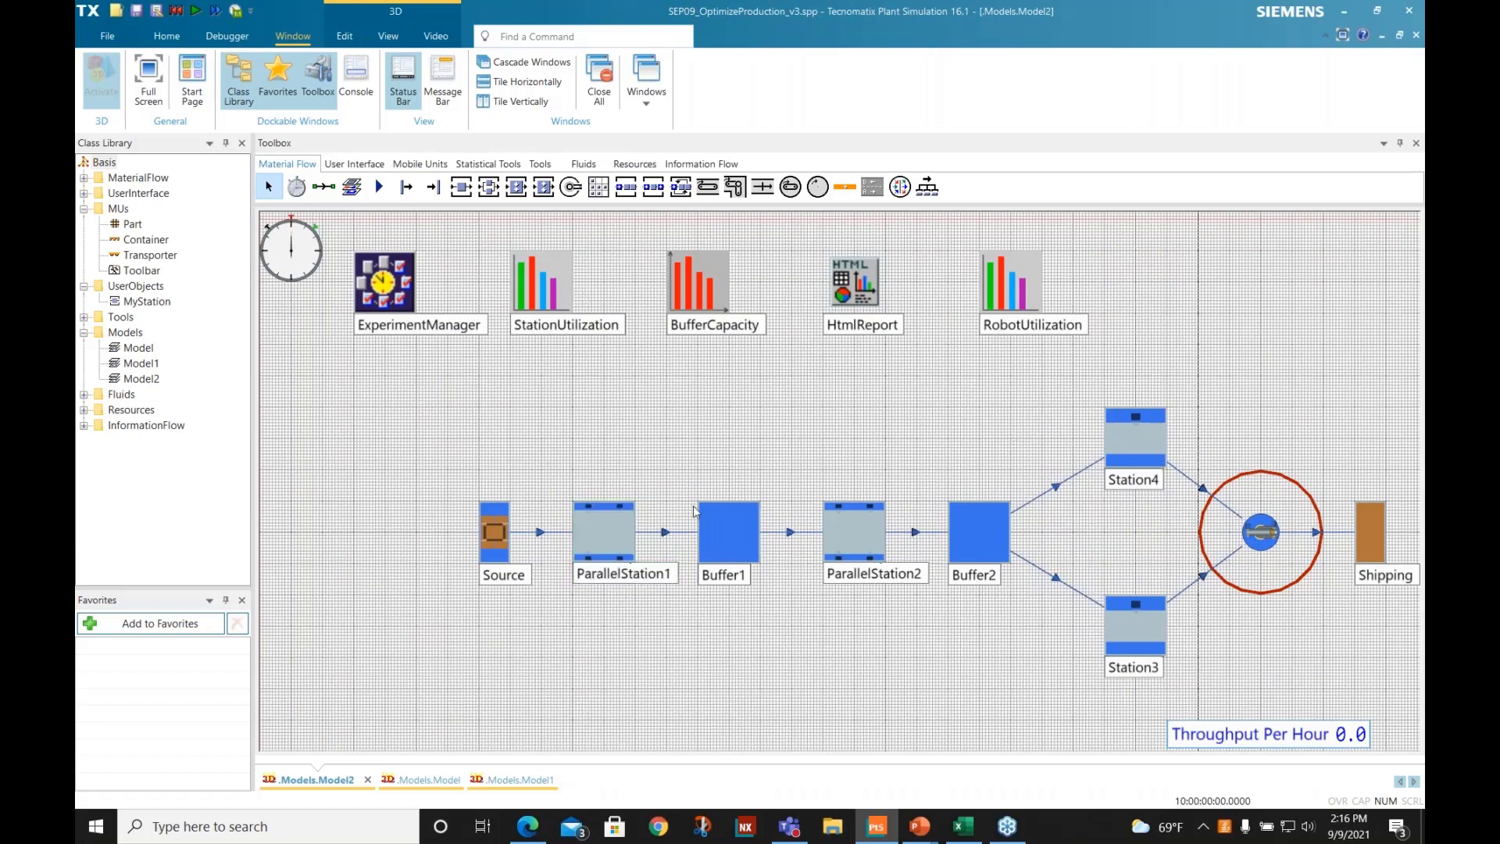
- Check Buffer1's capacity setting in Model2 without changing it
double_click(736, 513)
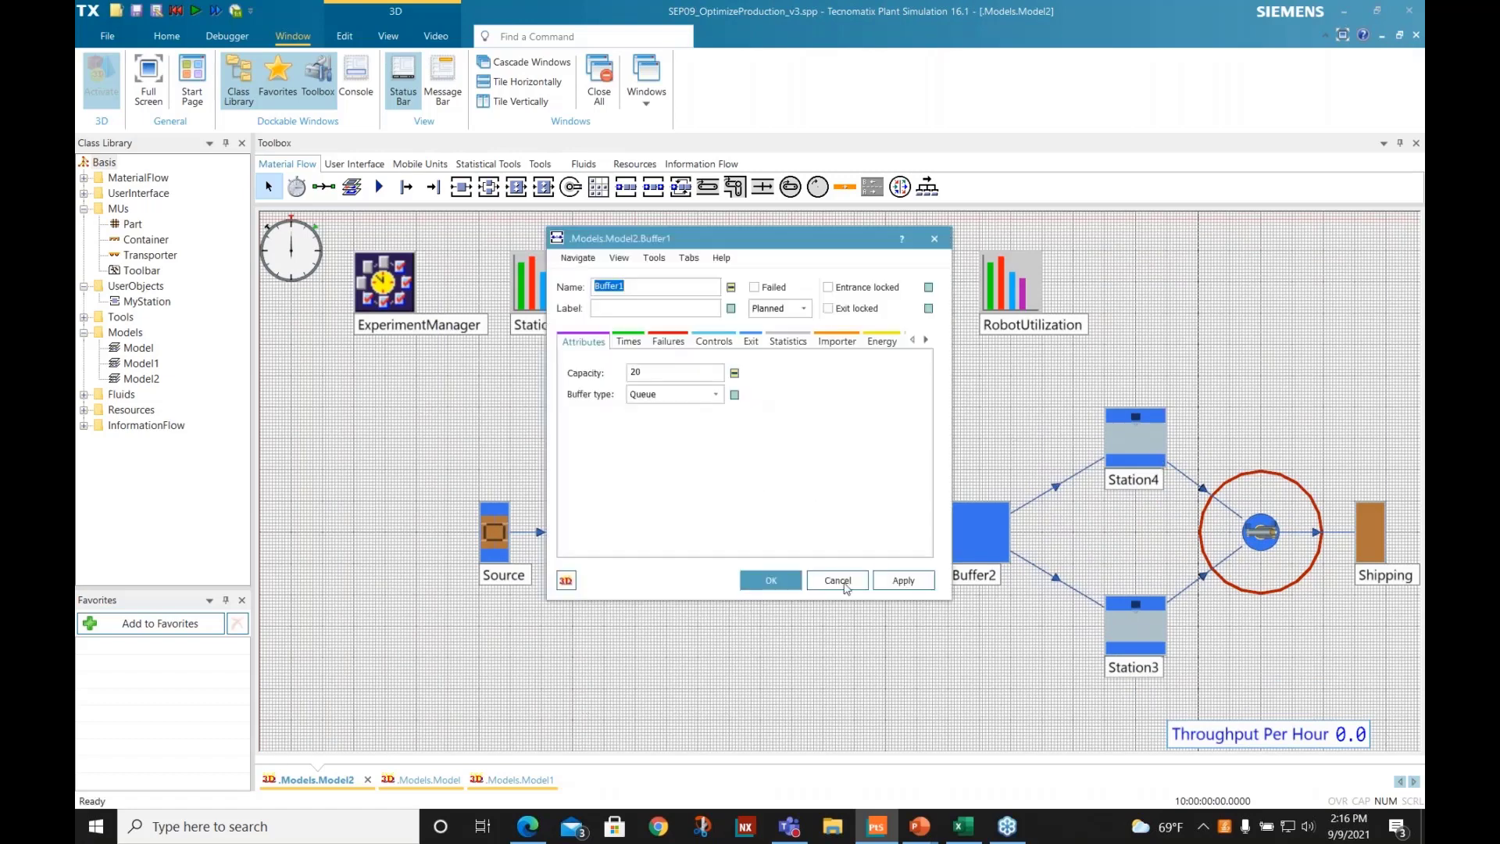
click(838, 581)
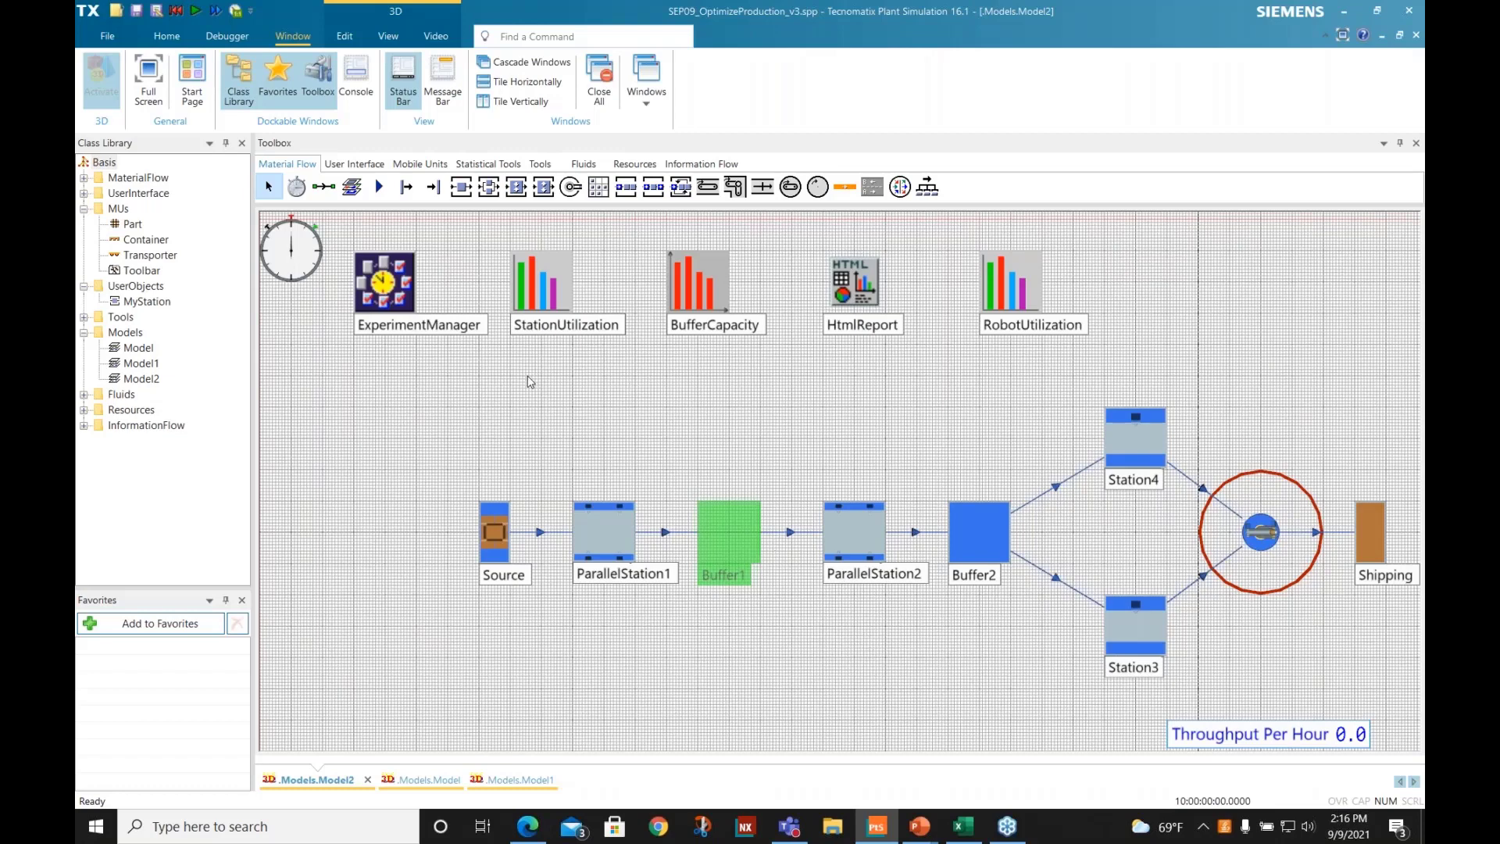
click(532, 382)
- Review the Buffer1 and Buffer2 capacities defined for each experiment in Model2's ExperimentManager
double_click(398, 301)
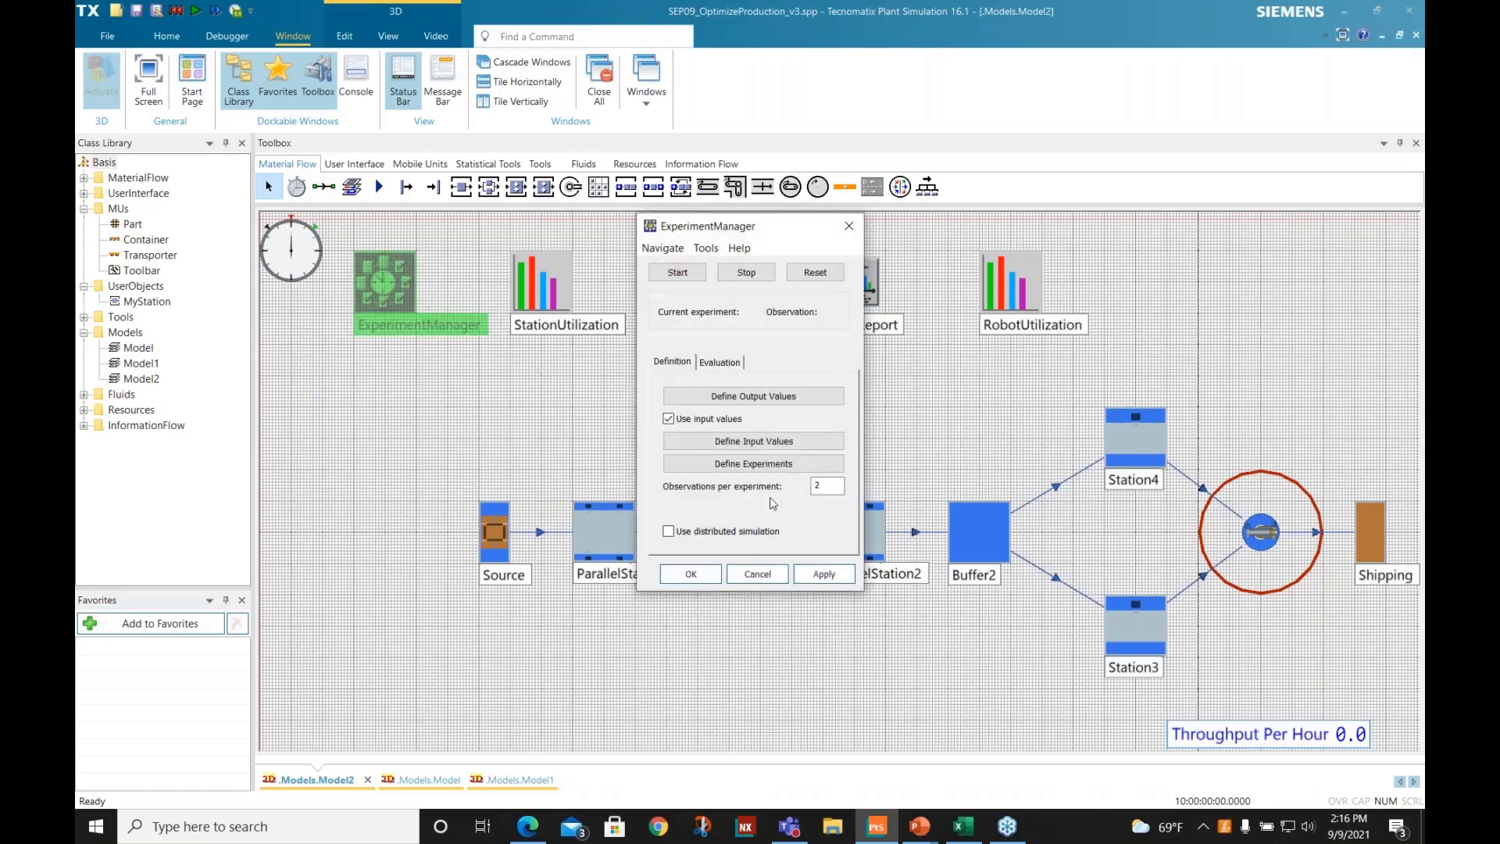
click(749, 466)
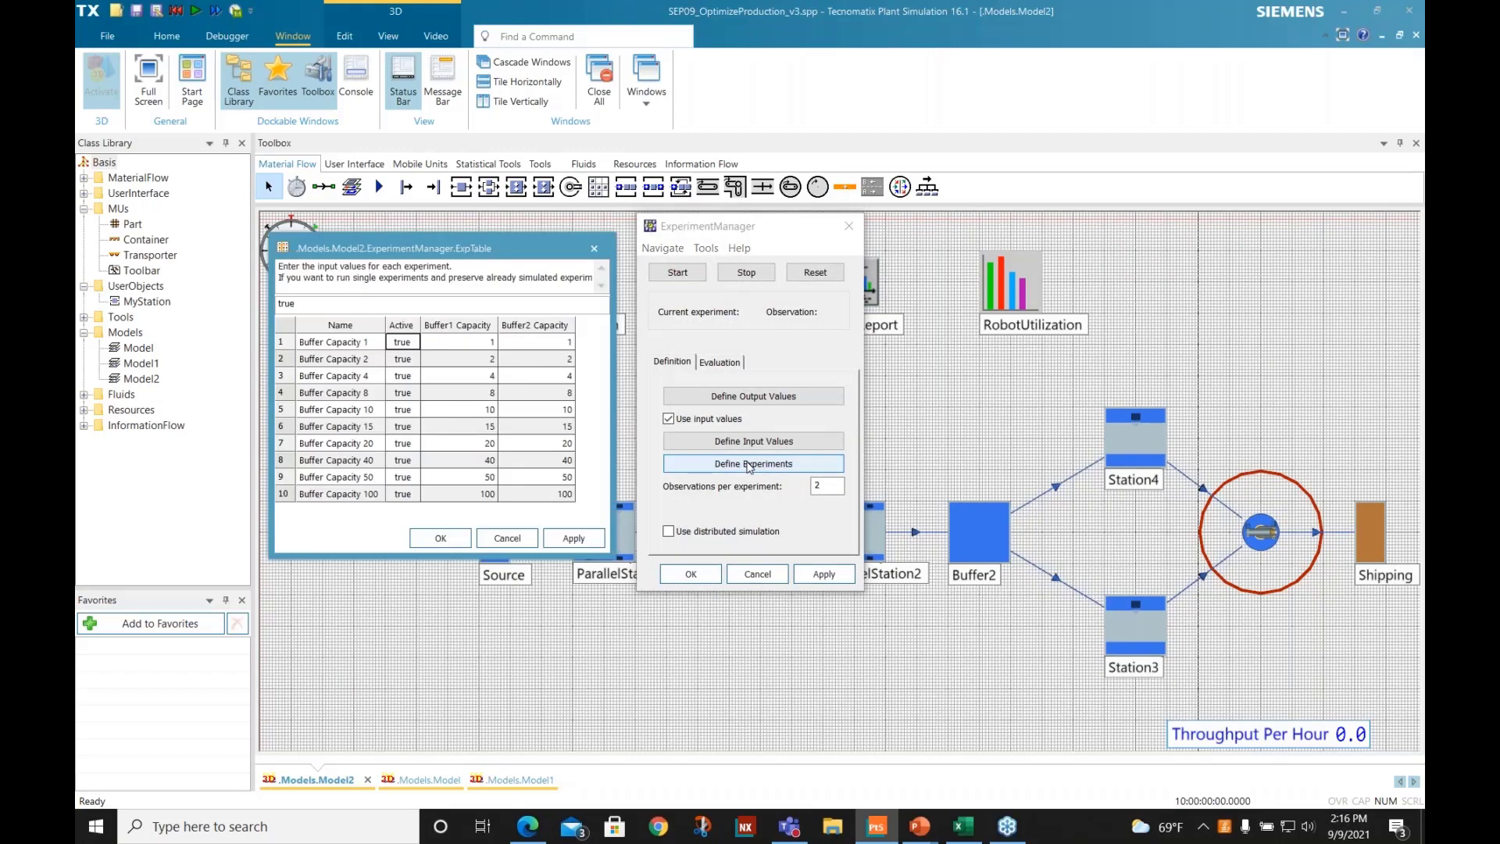
drag(473, 342, 567, 497)
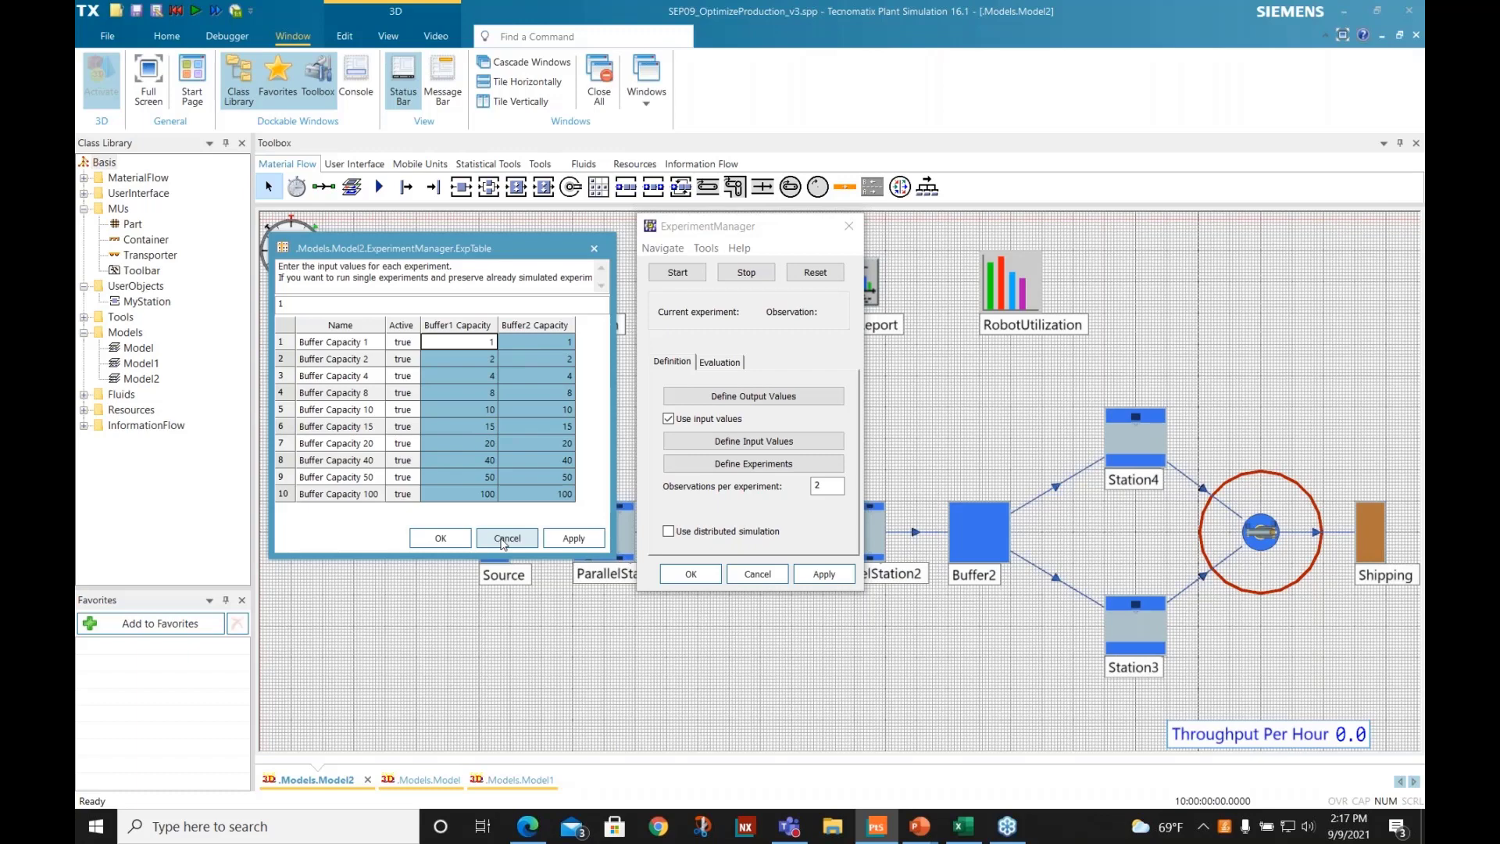
click(505, 539)
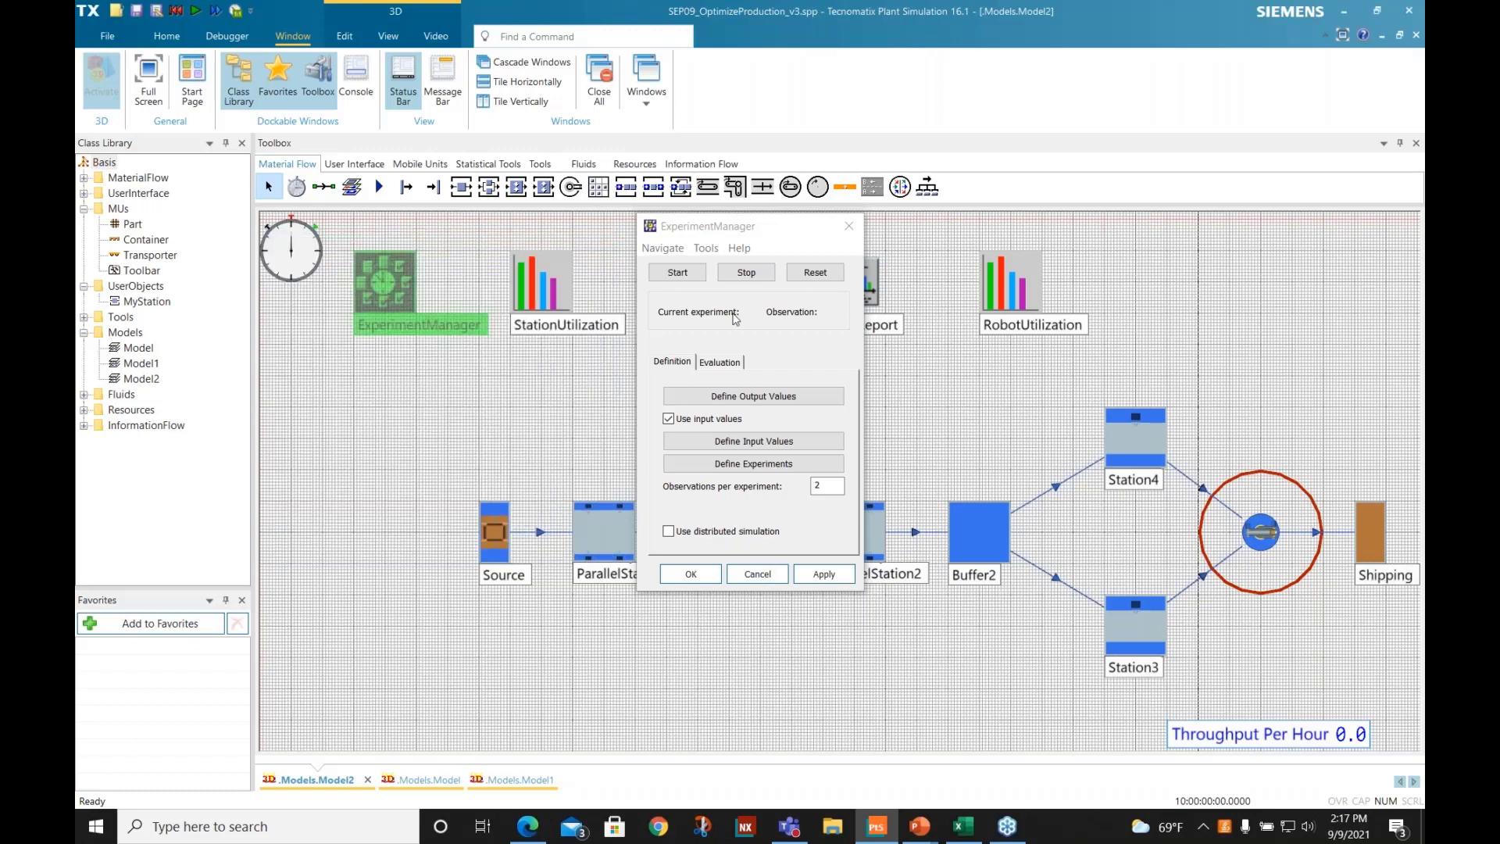
- Reset and run all of Model2's buffer capacity experiments, and close the ExperimentManager dialog
click(830, 275)
click(678, 271)
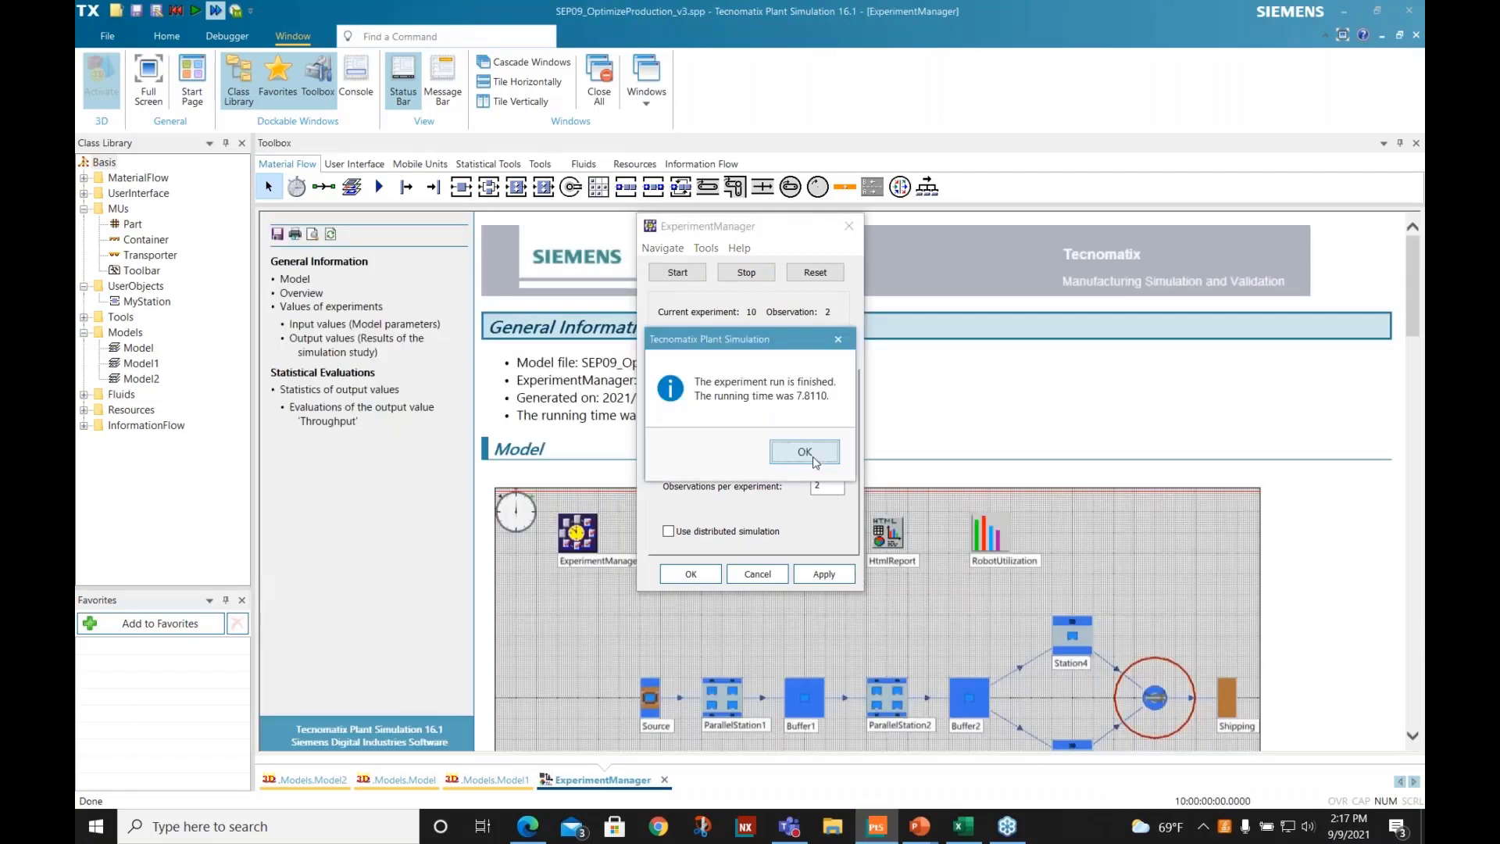
click(805, 452)
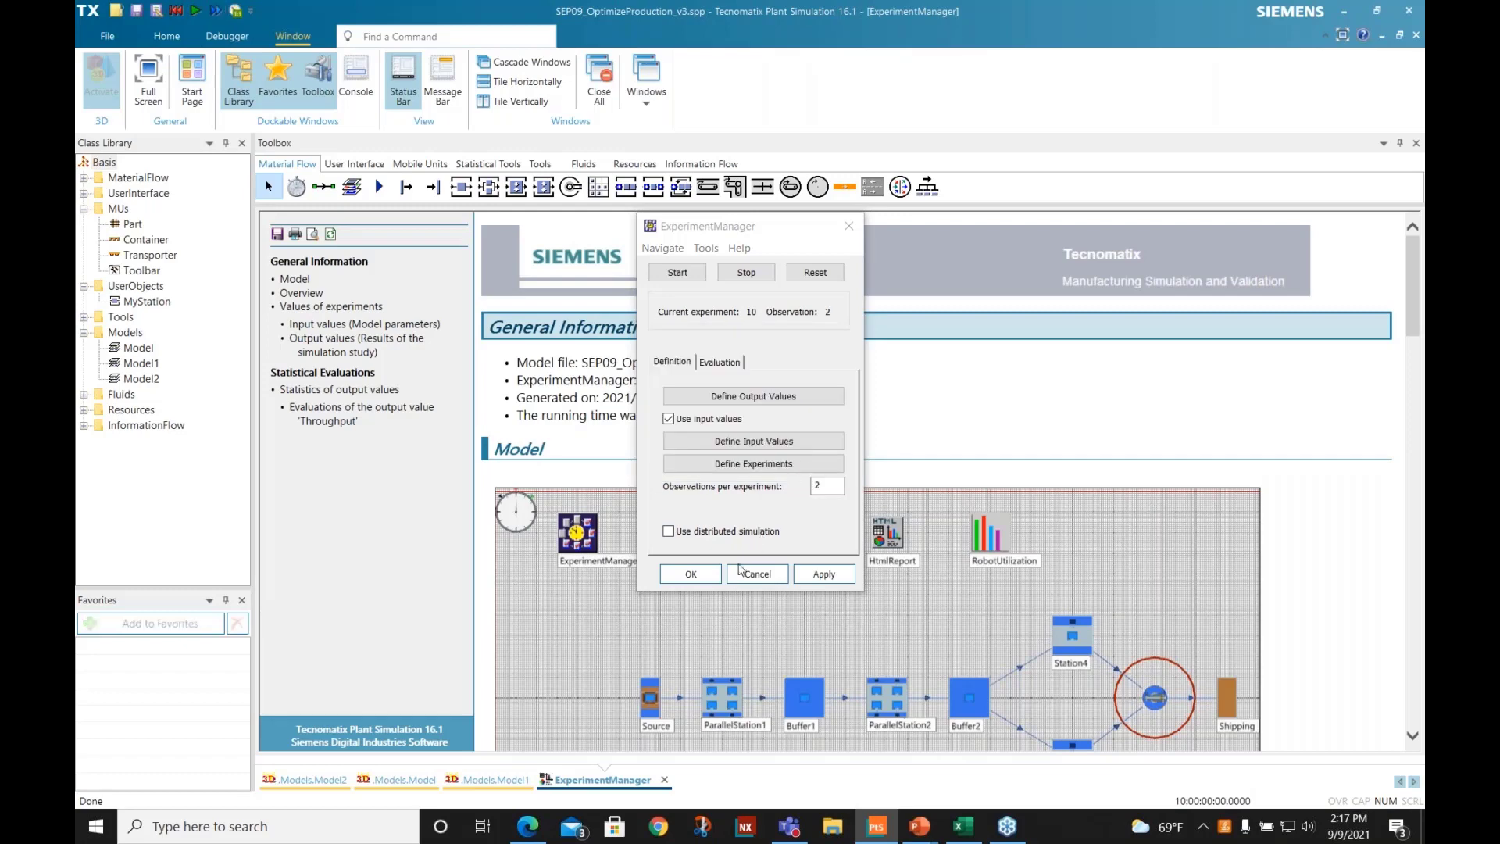
click(757, 574)
- Examine the experiment report's throughput overview, confidence intervals and statistics per buffer capacity, and close the report
scroll(819, 491, down, 3)
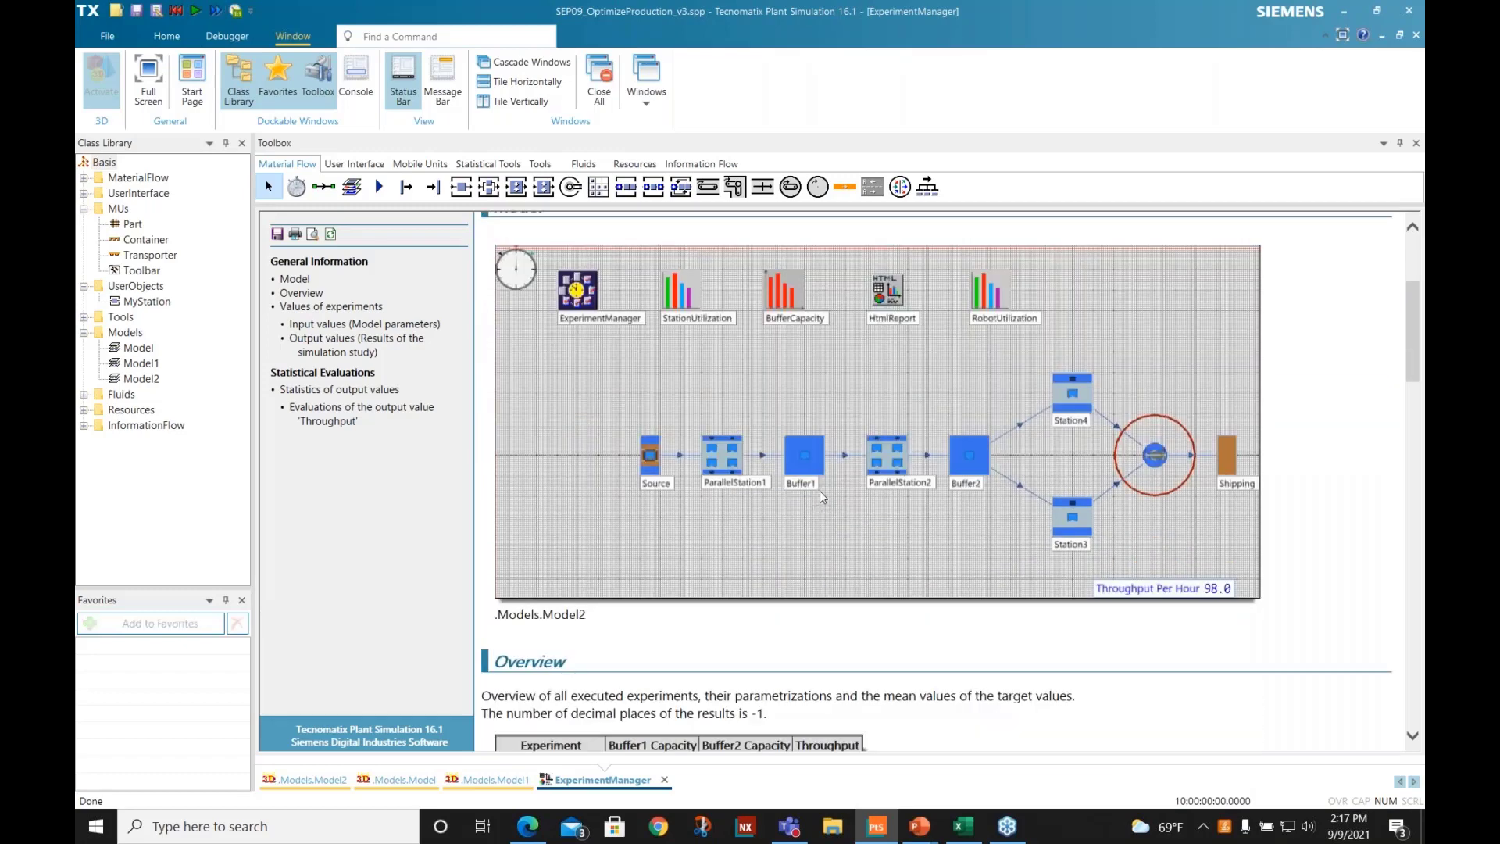
scroll(775, 357, down, 10)
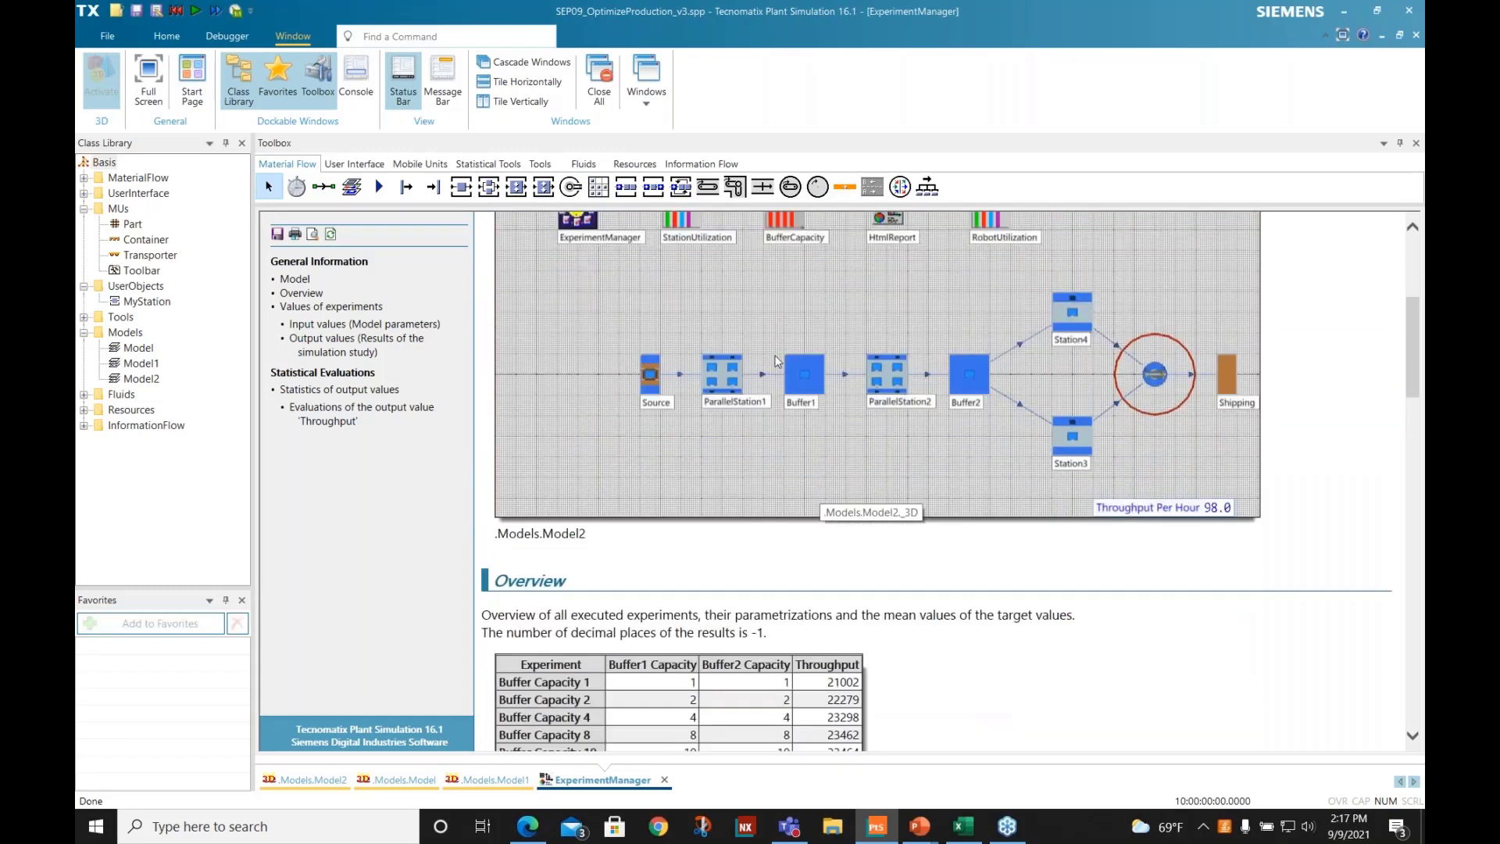
scroll(770, 383, down, 5)
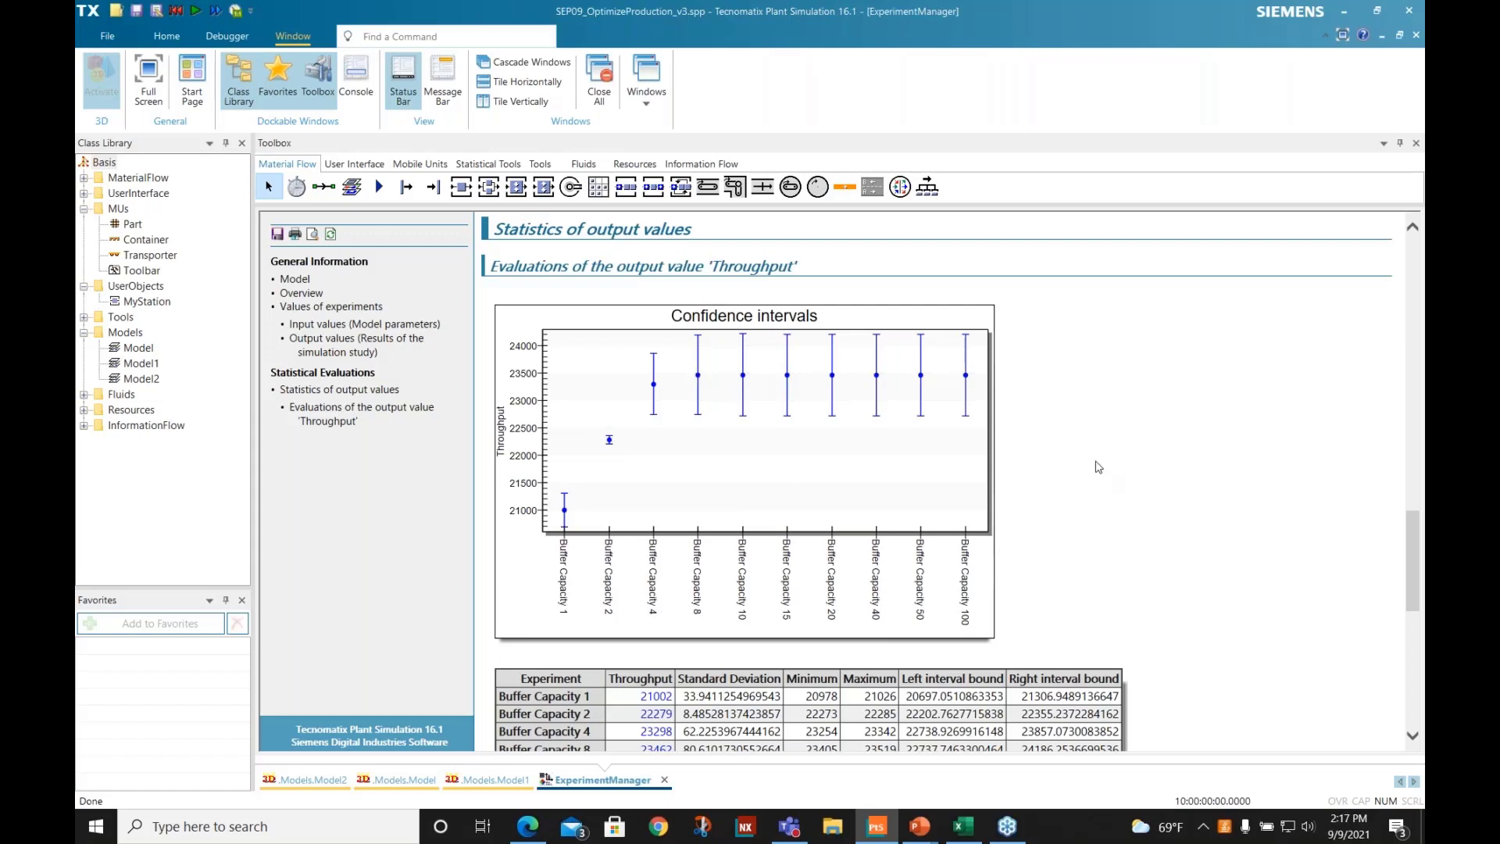
scroll(1099, 467, down, 3)
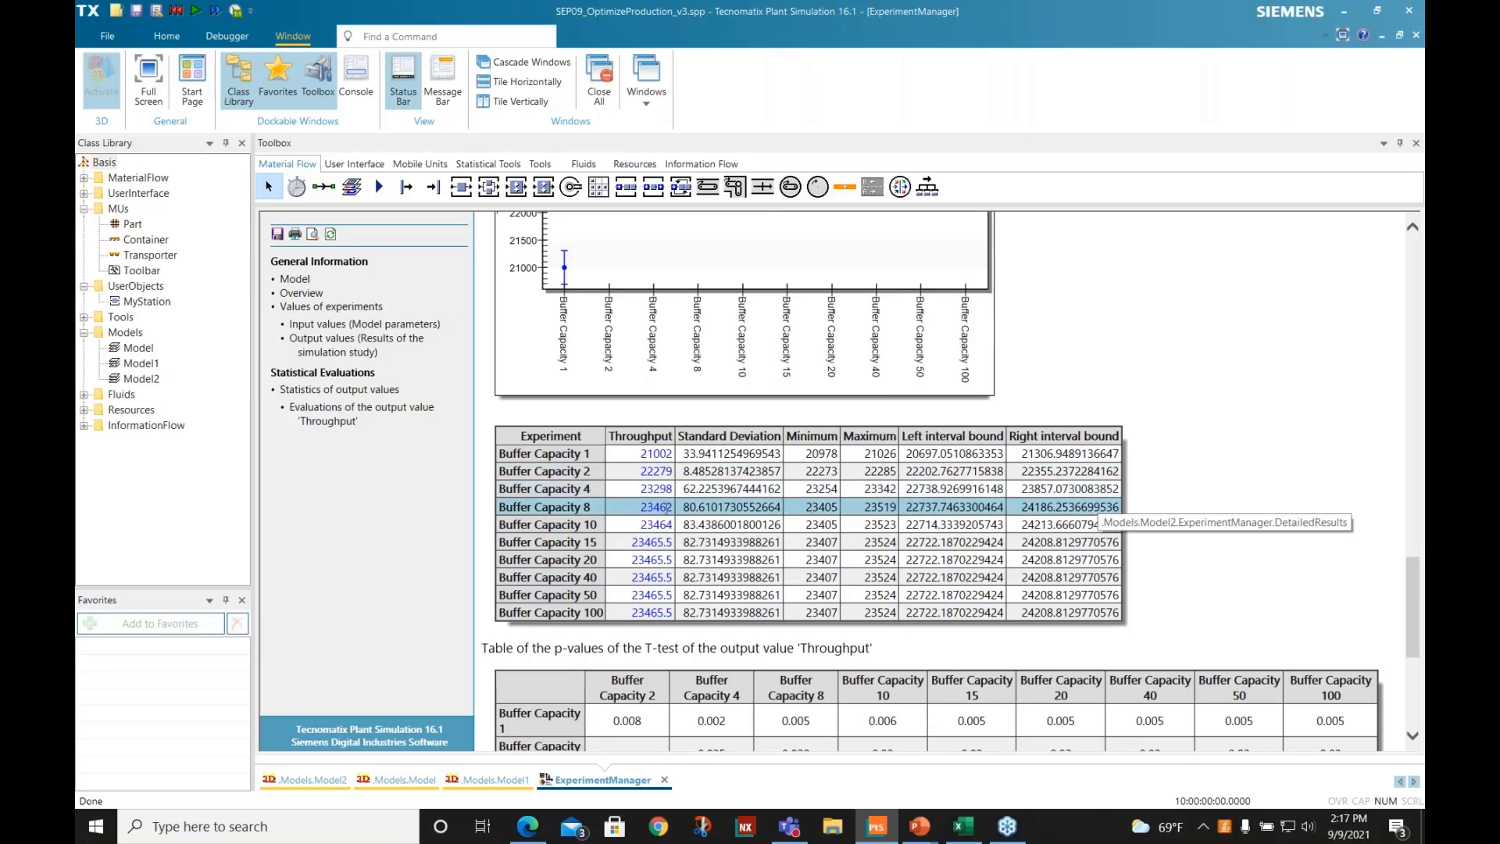
scroll(677, 600, up, 4)
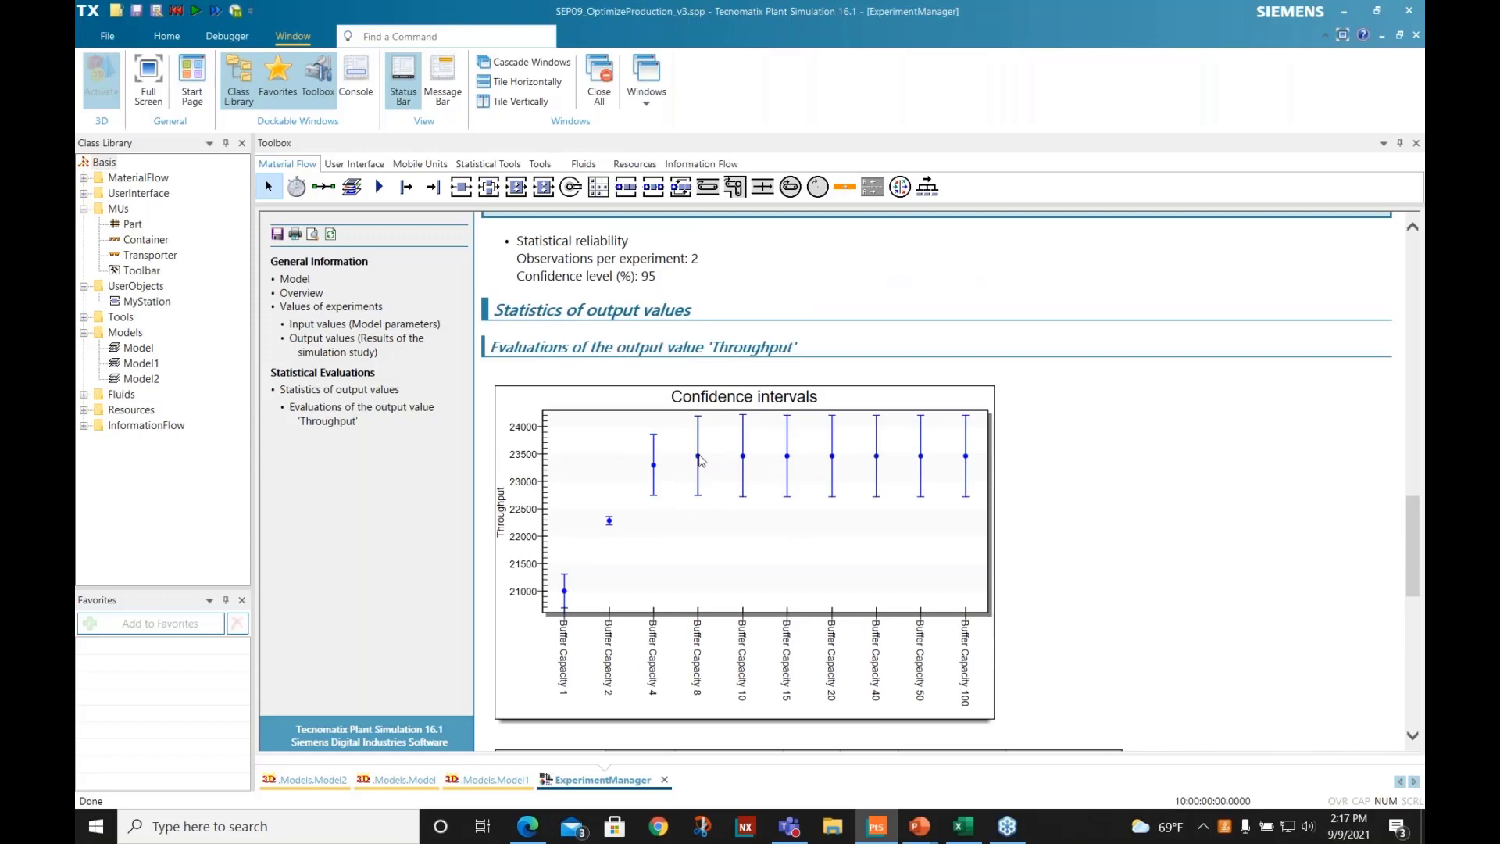
click(665, 780)
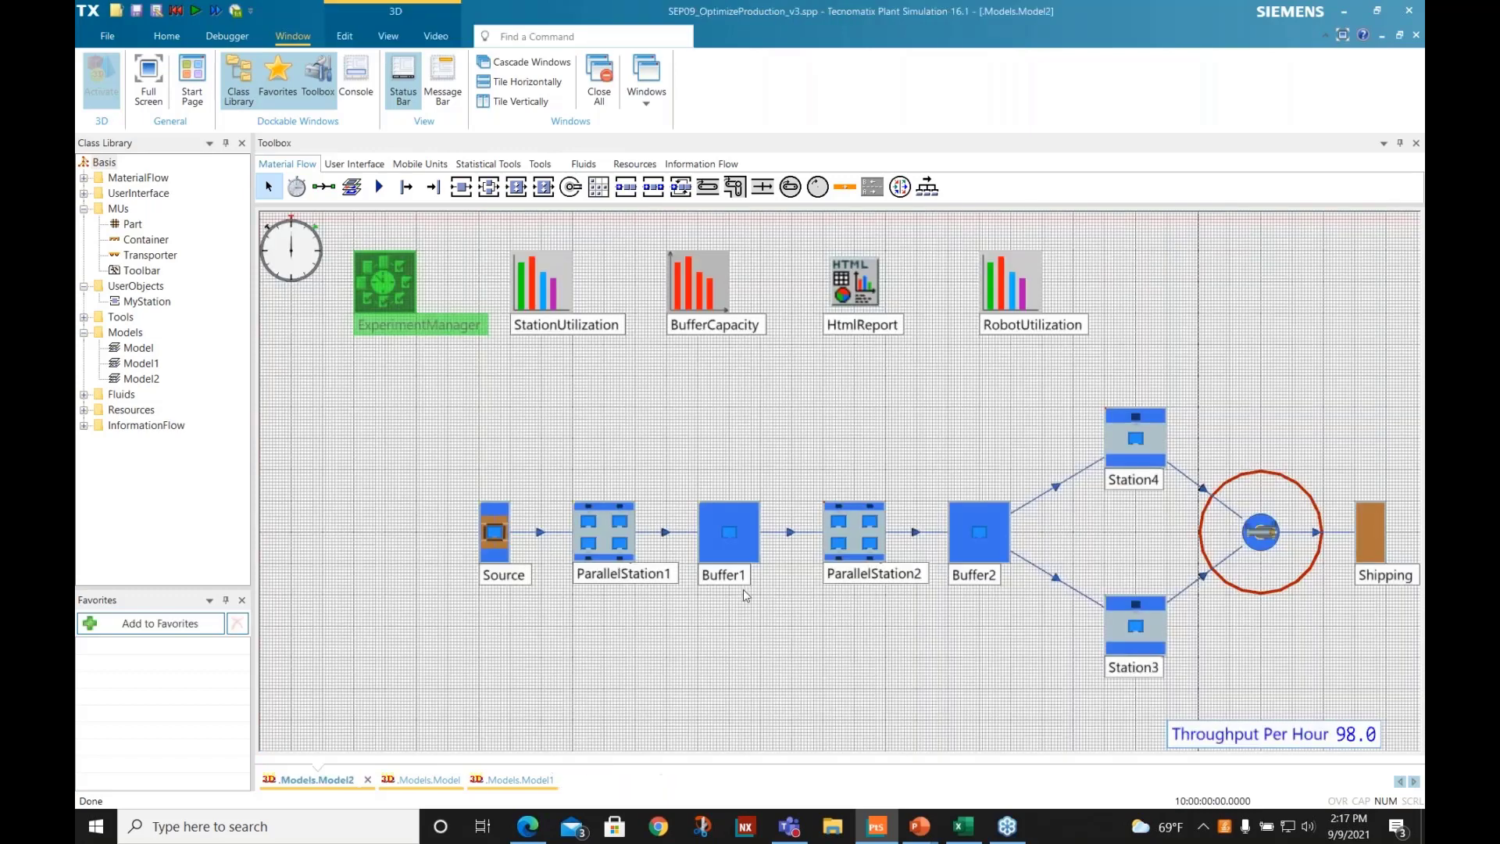
- Reset Model2's simulation and set the capacity of both Buffer1 and Buffer2 to 8
right_click(450, 413)
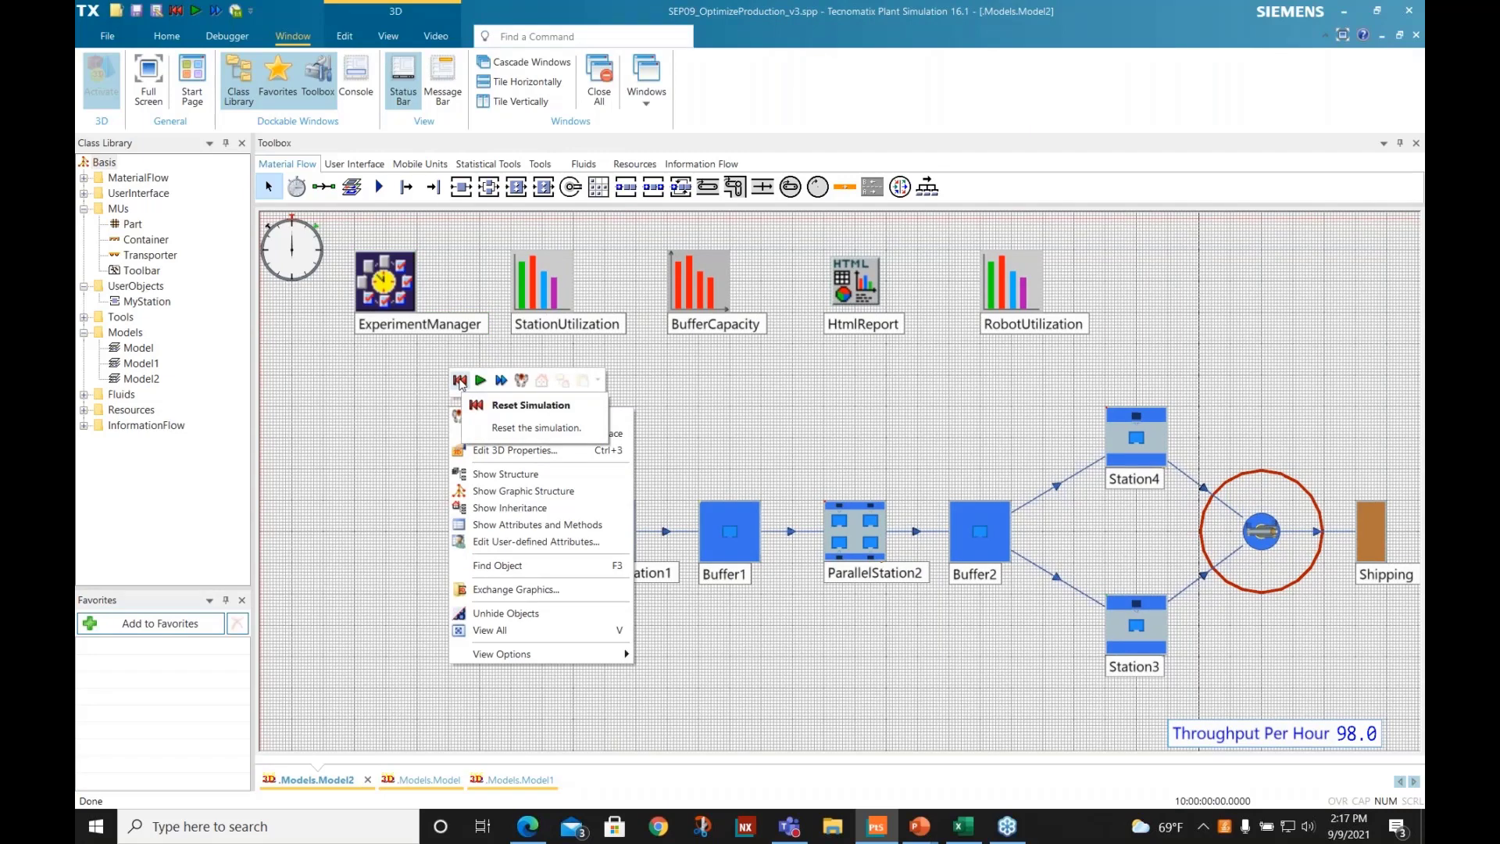
click(459, 382)
double_click(736, 516)
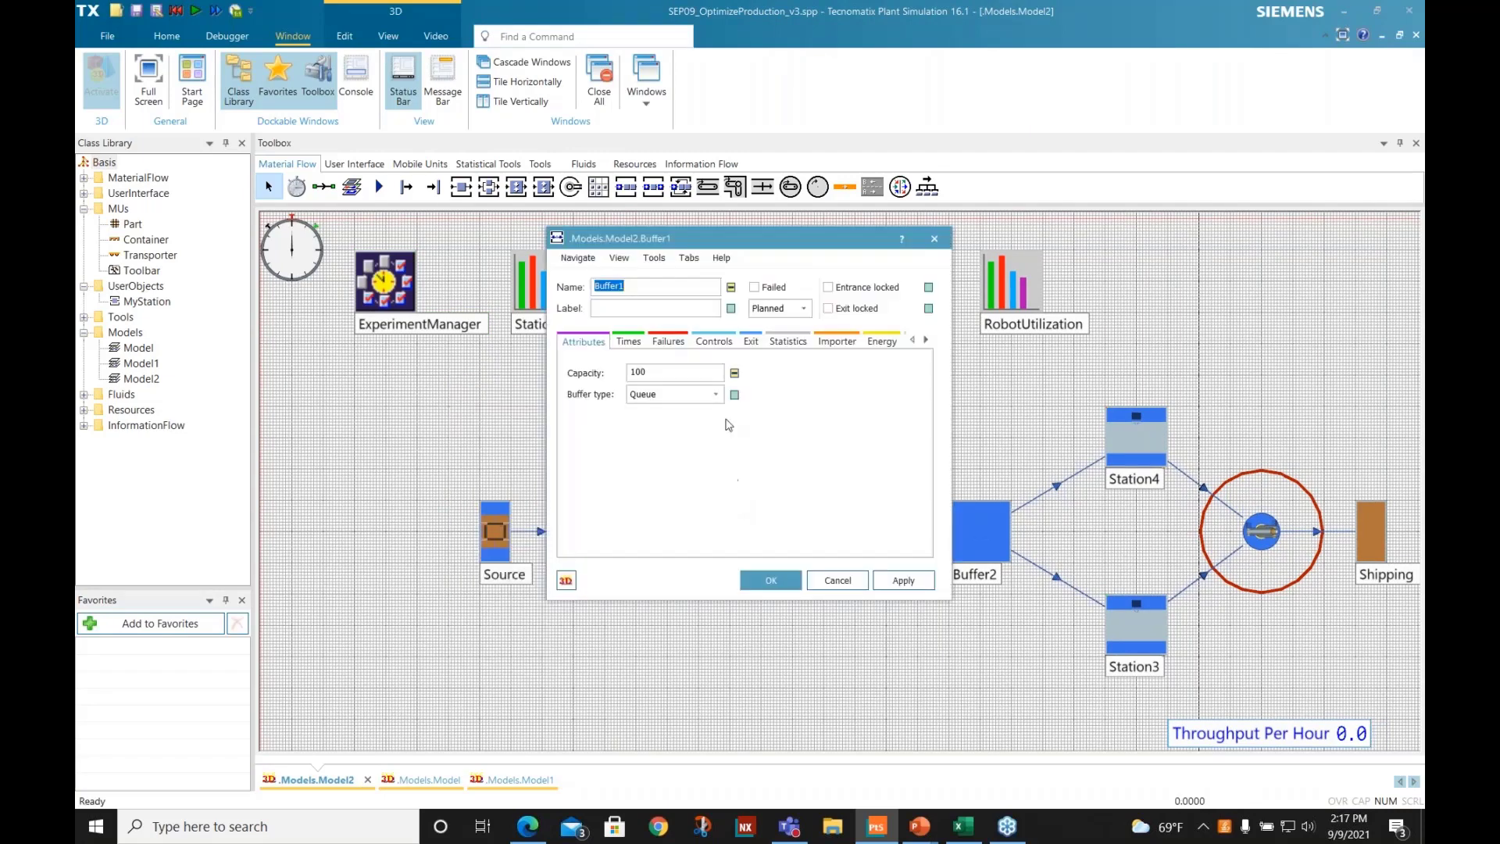
double_click(645, 372)
text(2)
click(774, 578)
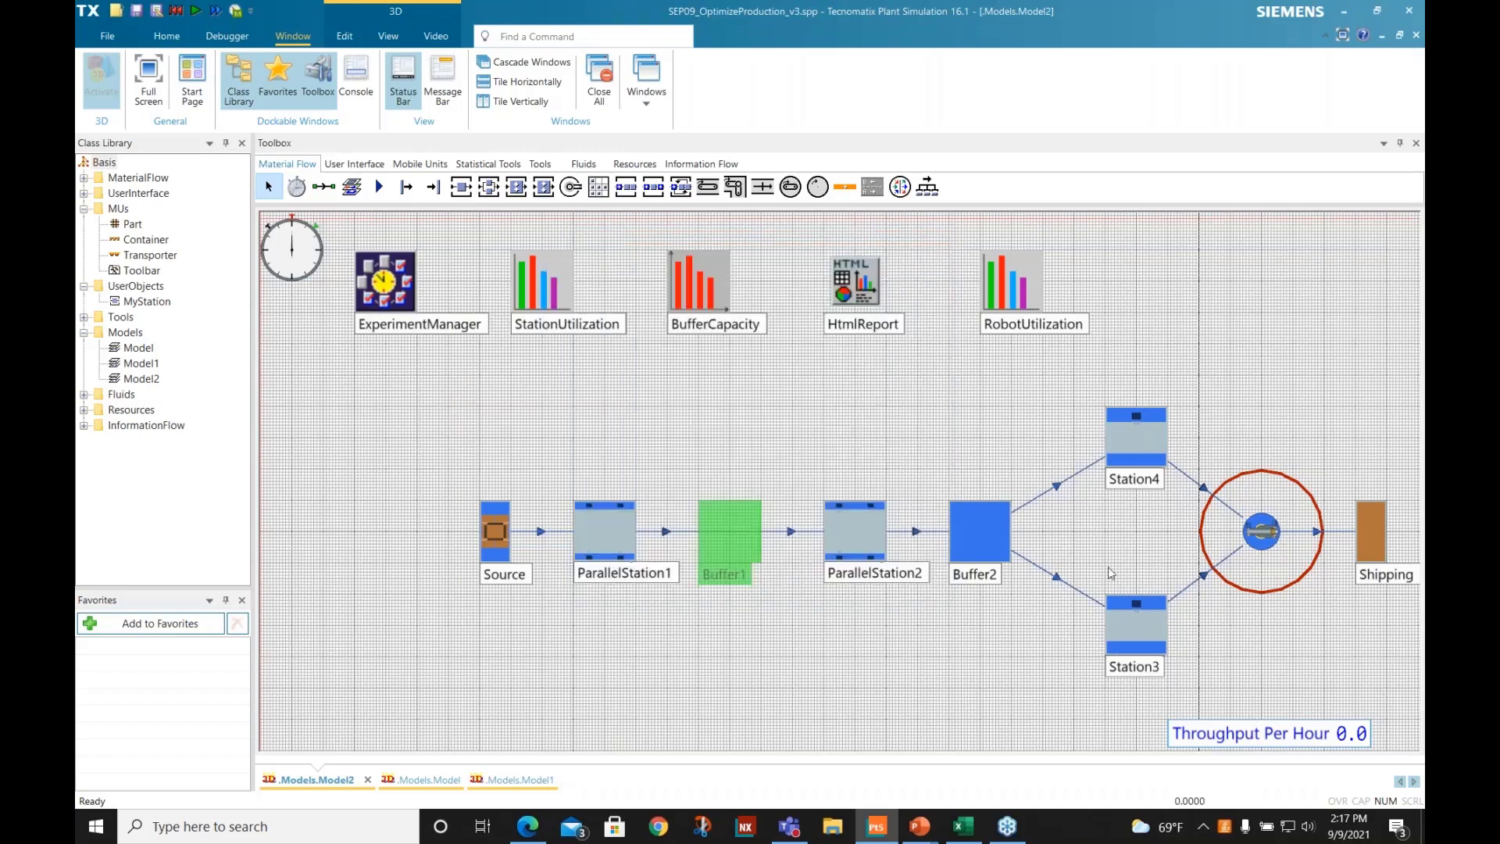
double_click(983, 514)
double_click(645, 372)
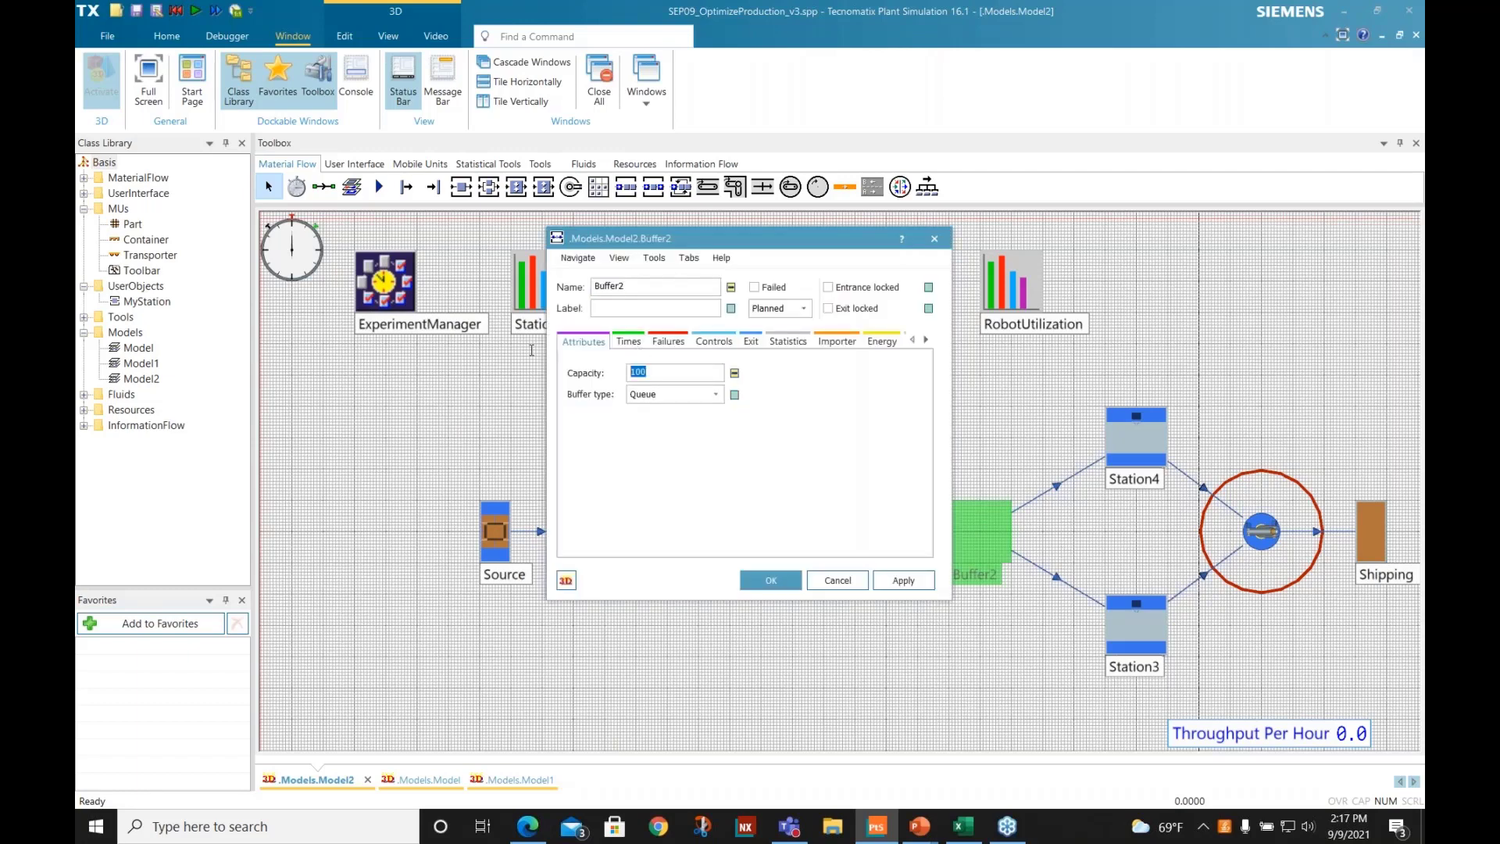
text(2)
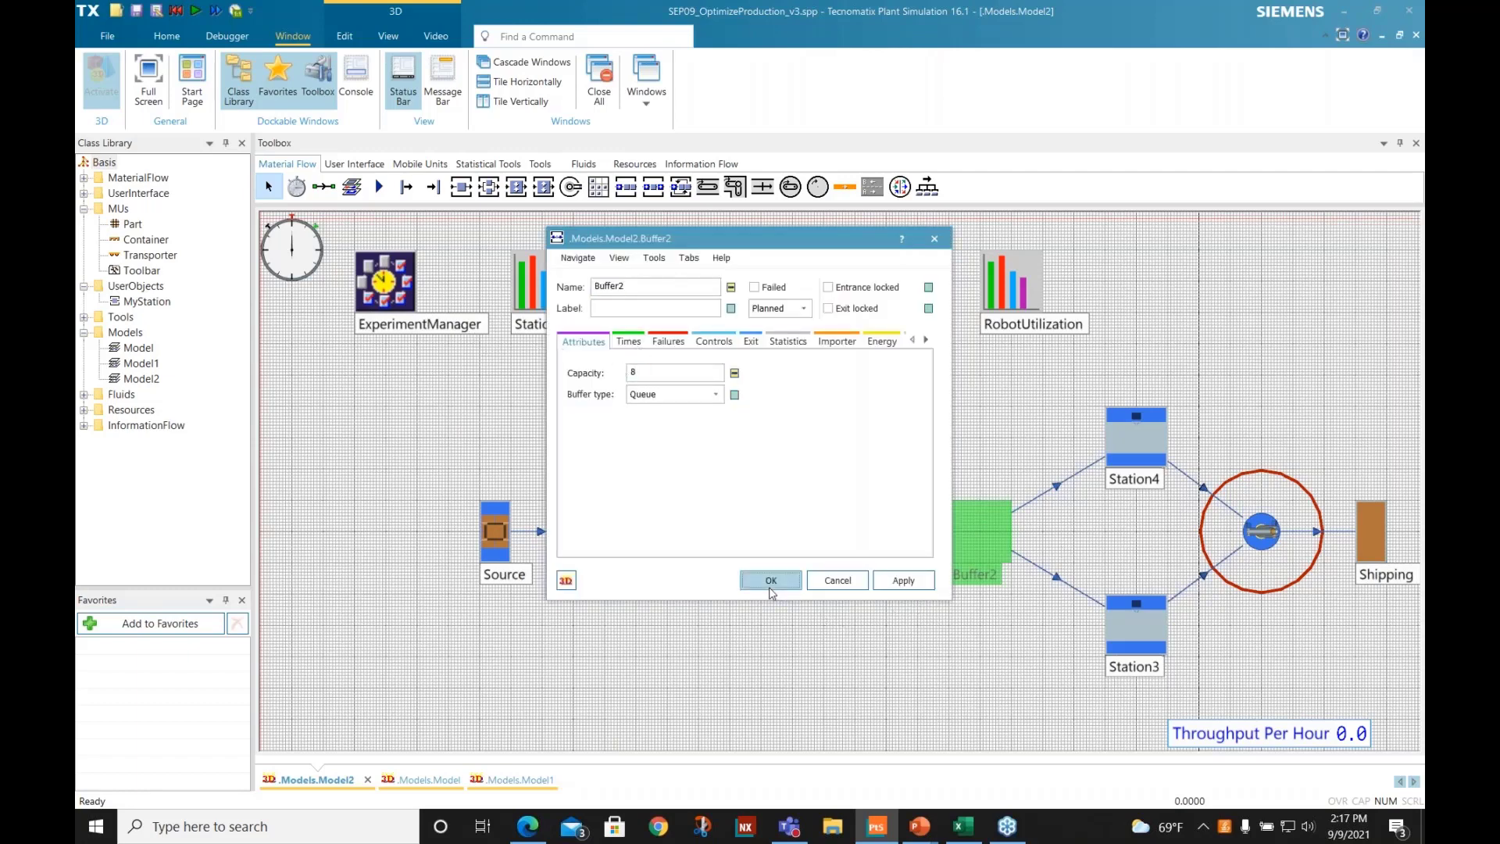
click(772, 580)
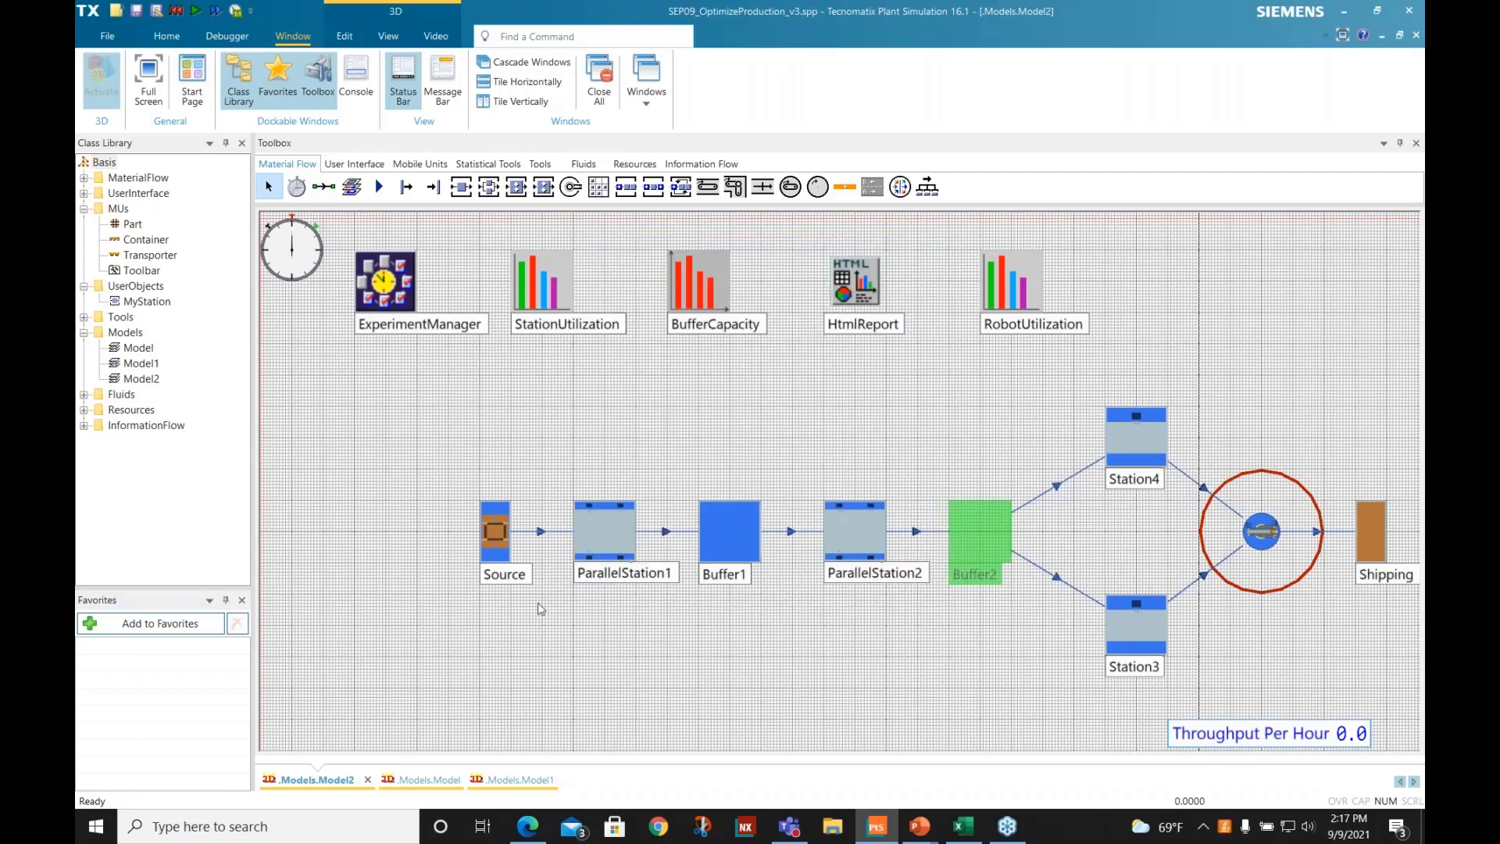
- Run Model2's simulation to completion with the new buffer capacities
click(481, 657)
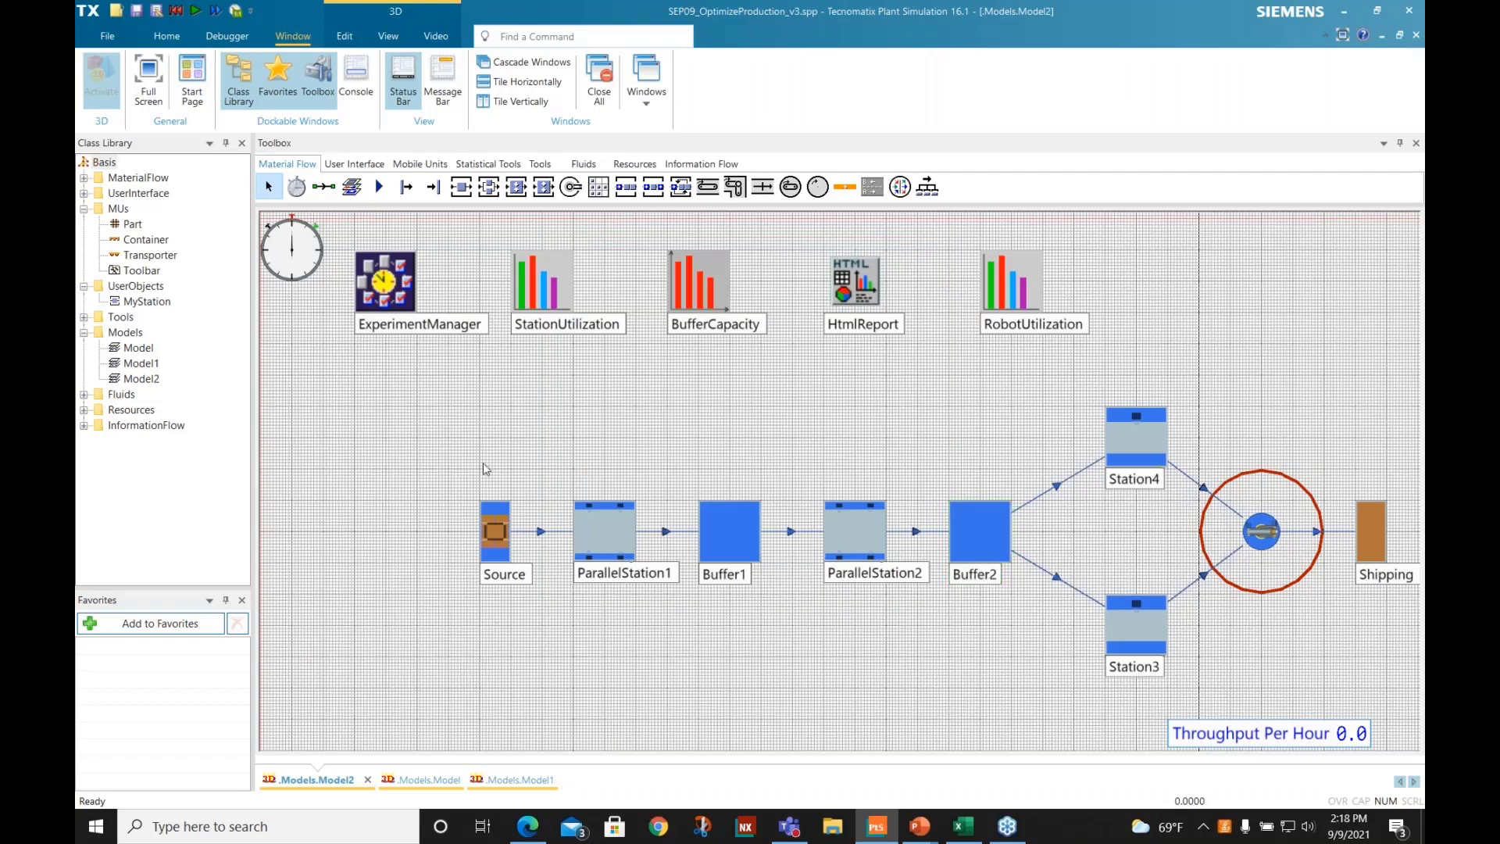
right_click(332, 412)
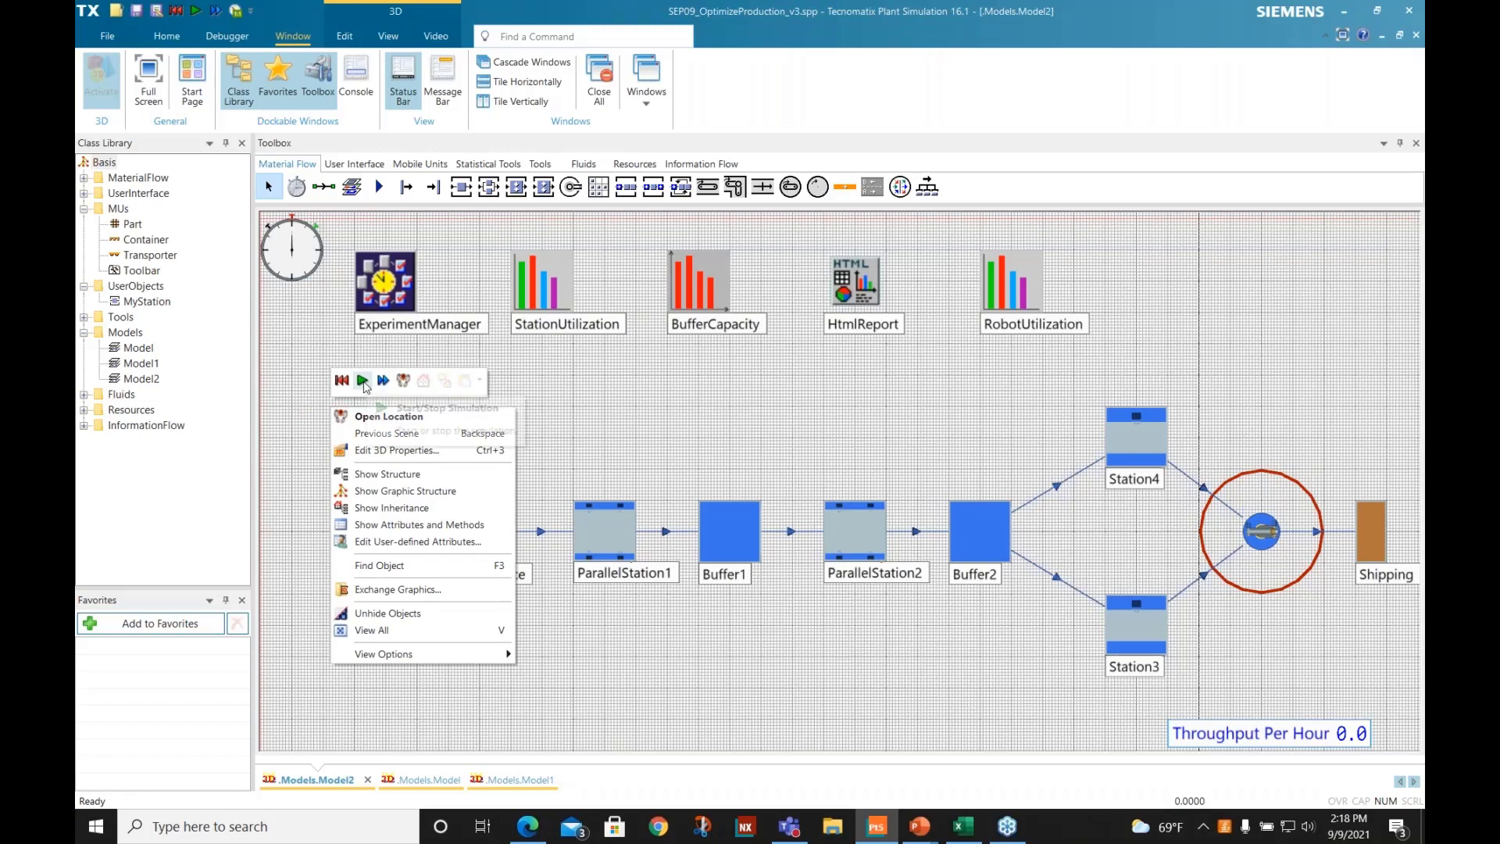
click(364, 382)
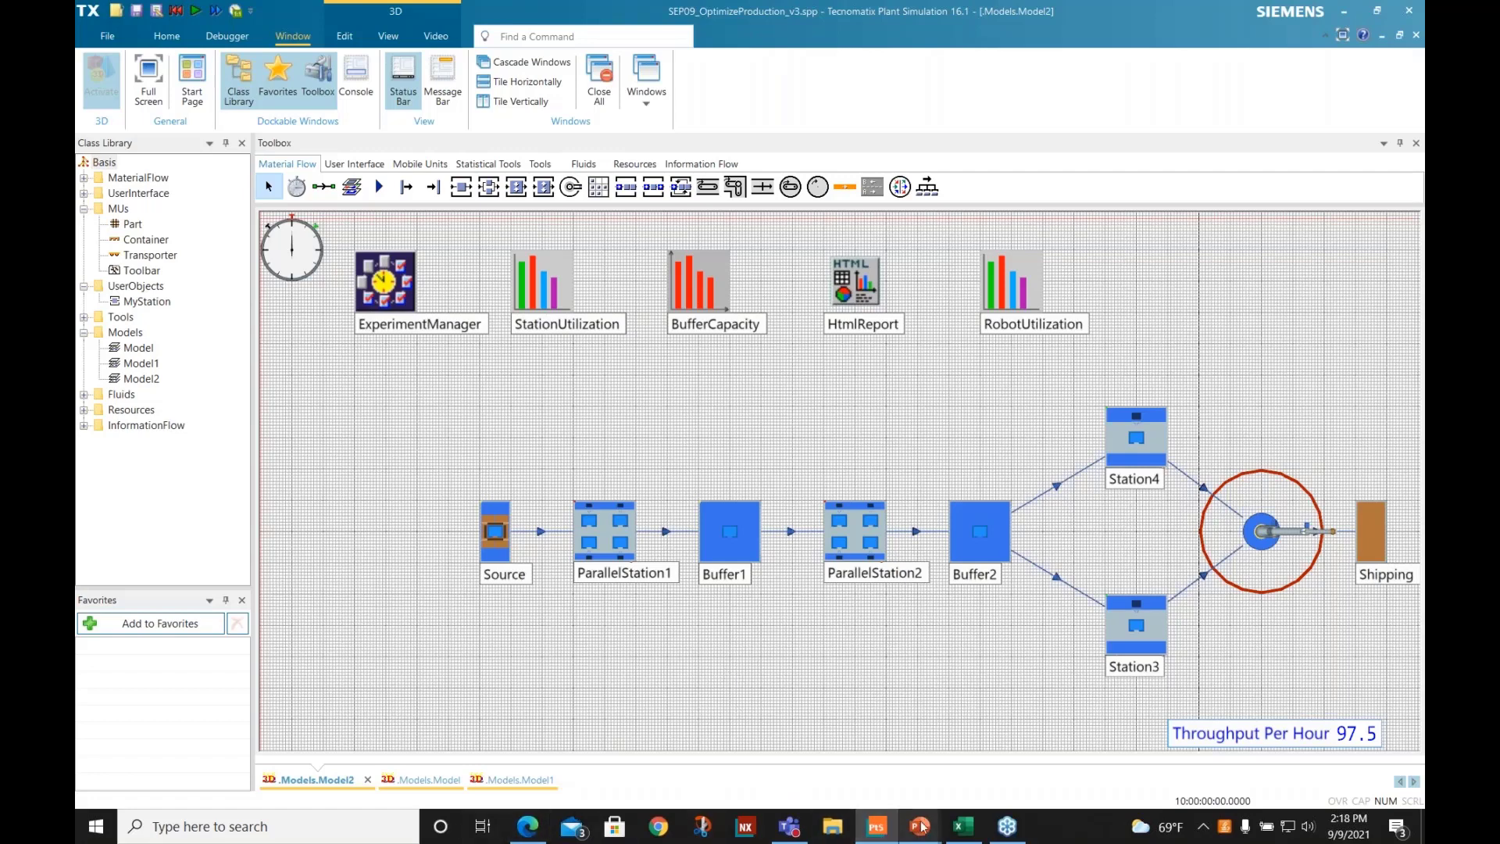
- Switch to the PowerPoint slide show and advance from the Demo slide to the Results slide
mouse_move(924, 830)
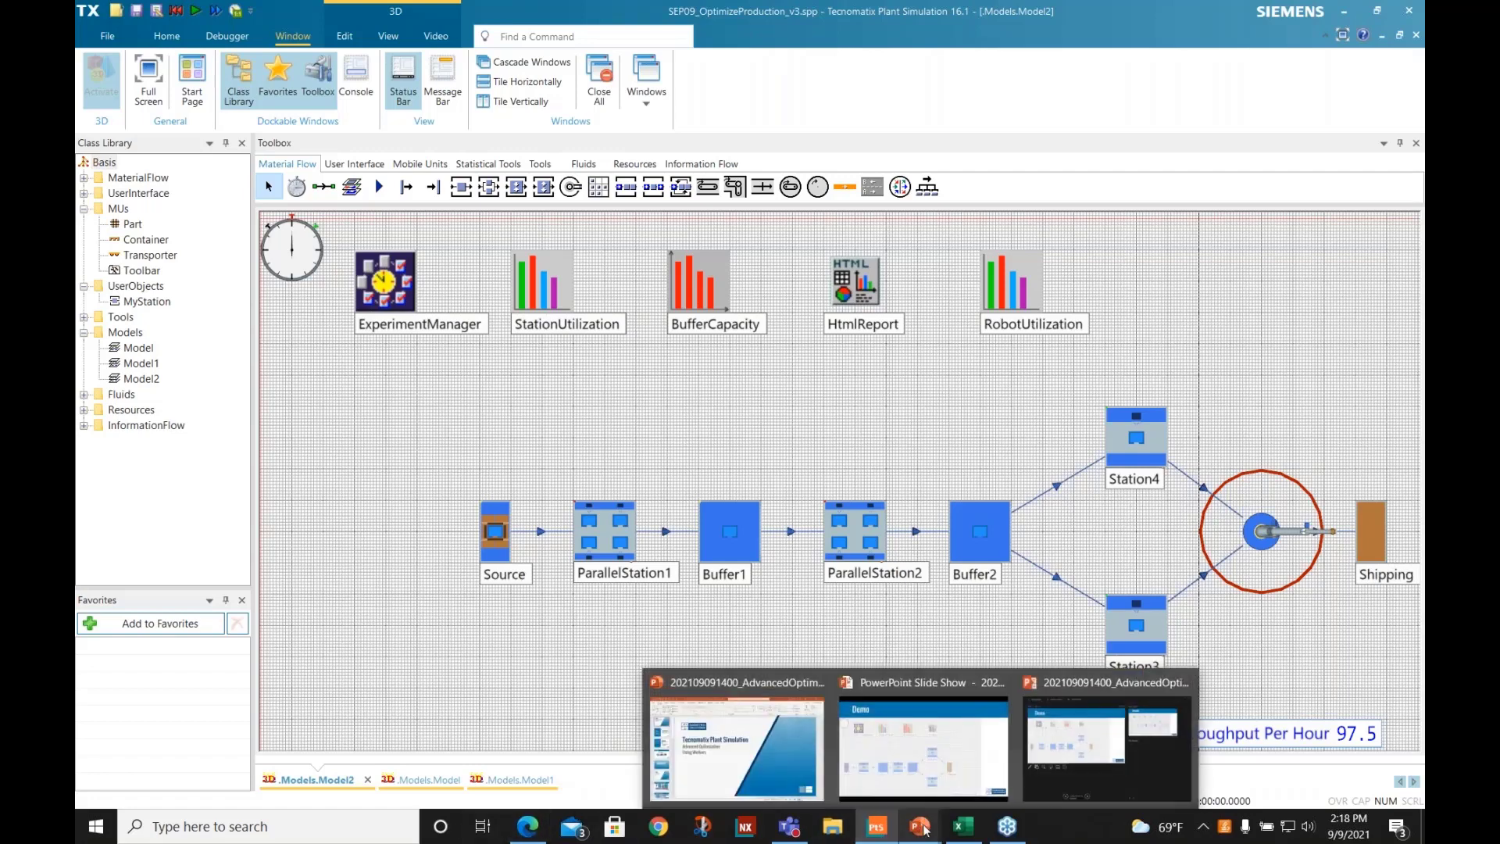
click(922, 744)
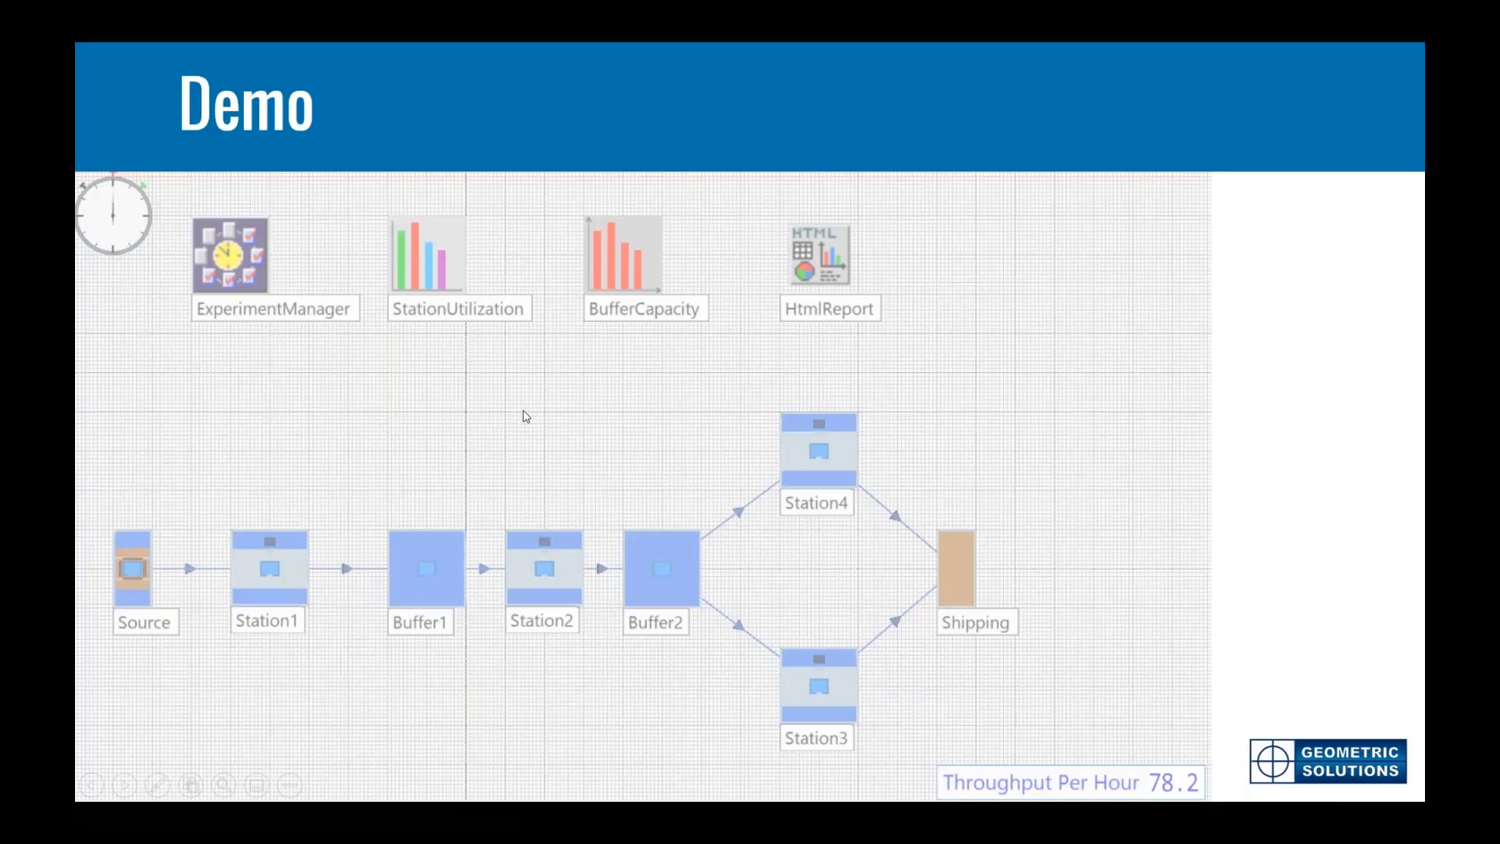
click(484, 371)
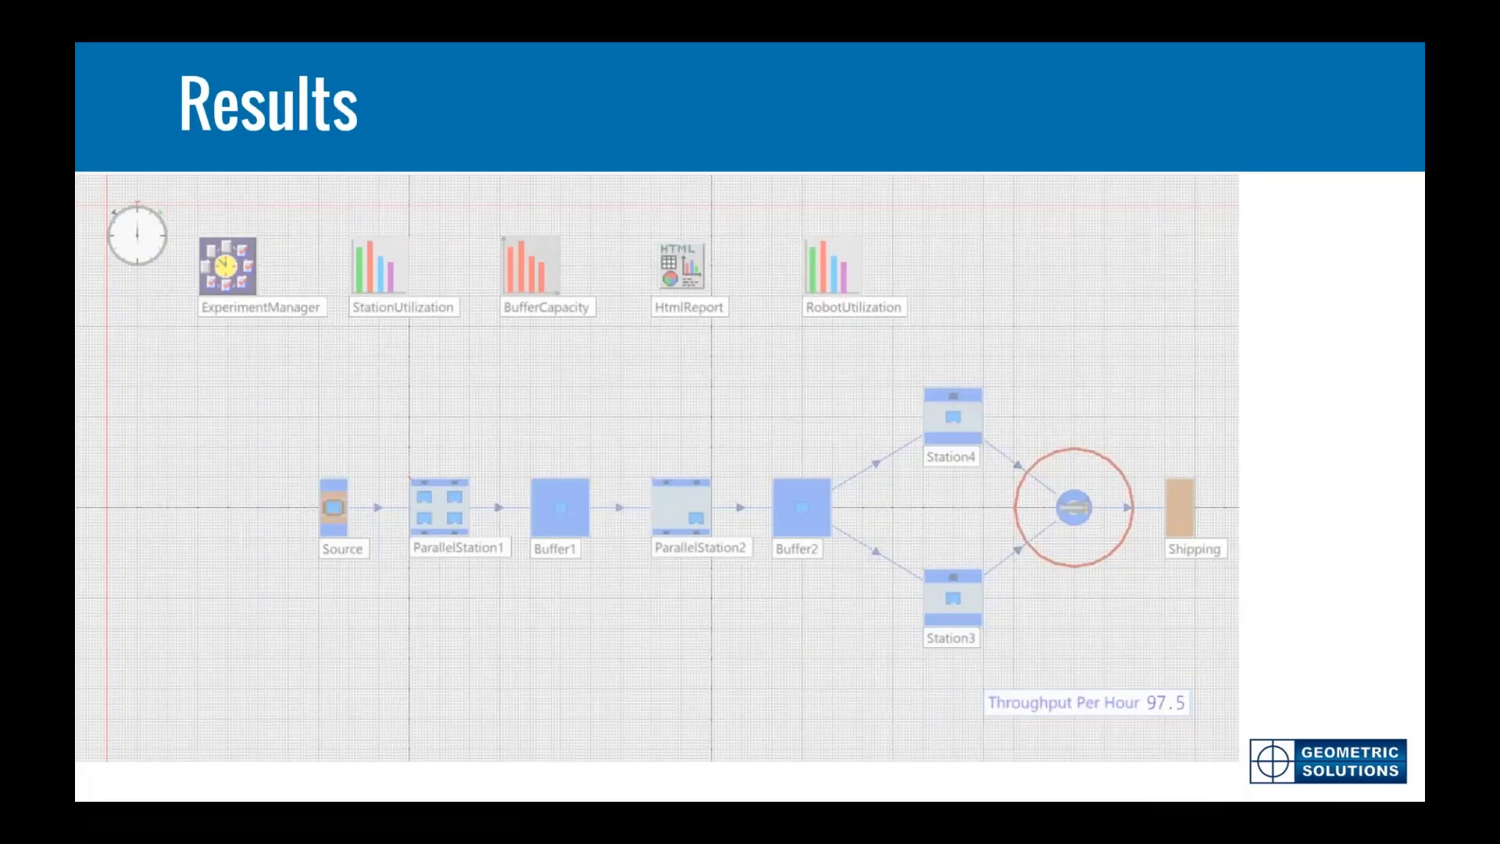
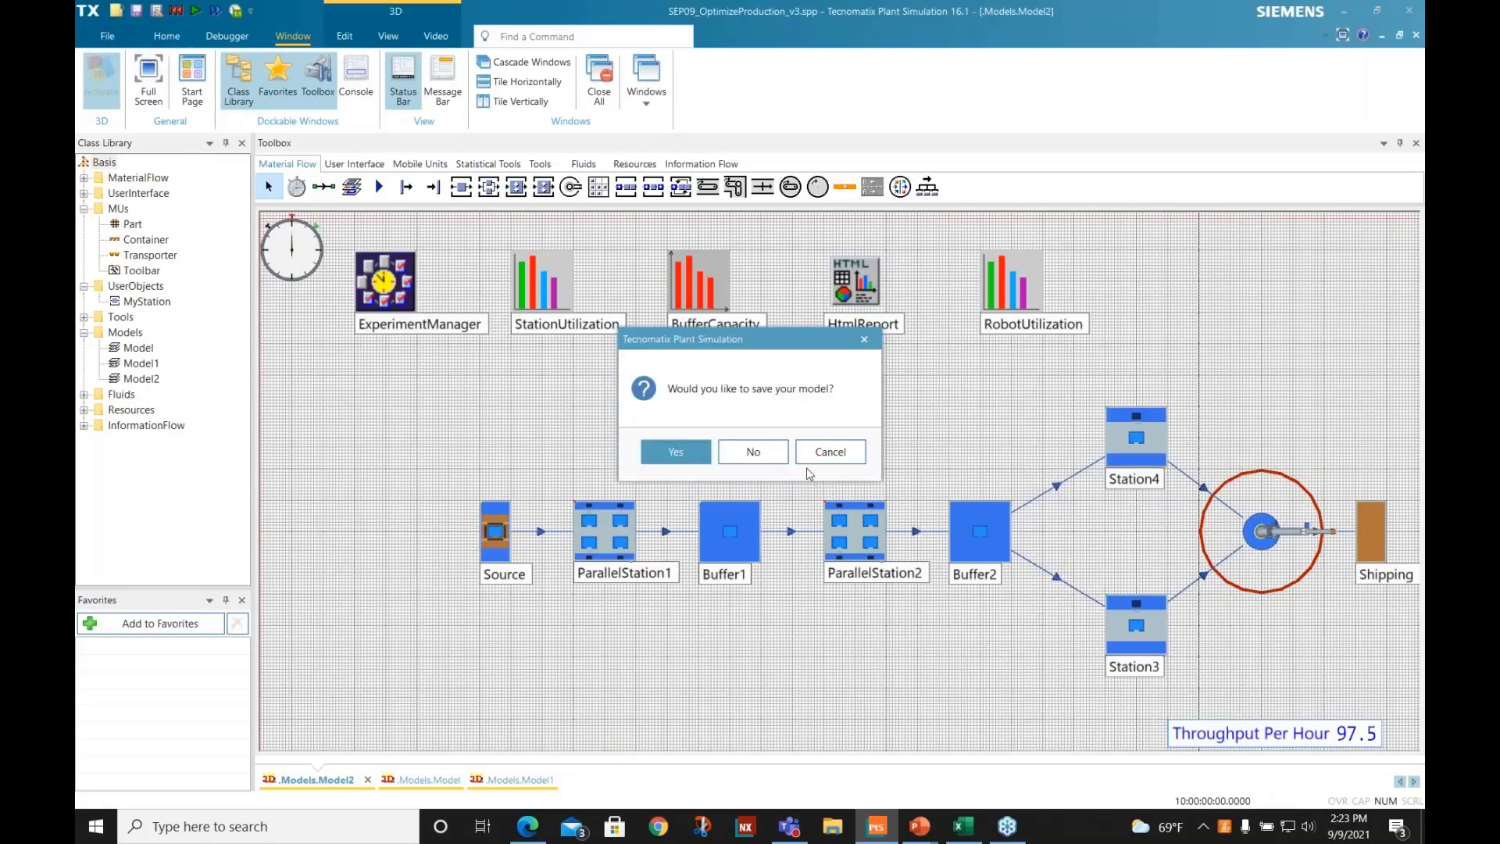
- Close the current model without saving and open the model file Worker_6stations_v1.spp
click(753, 452)
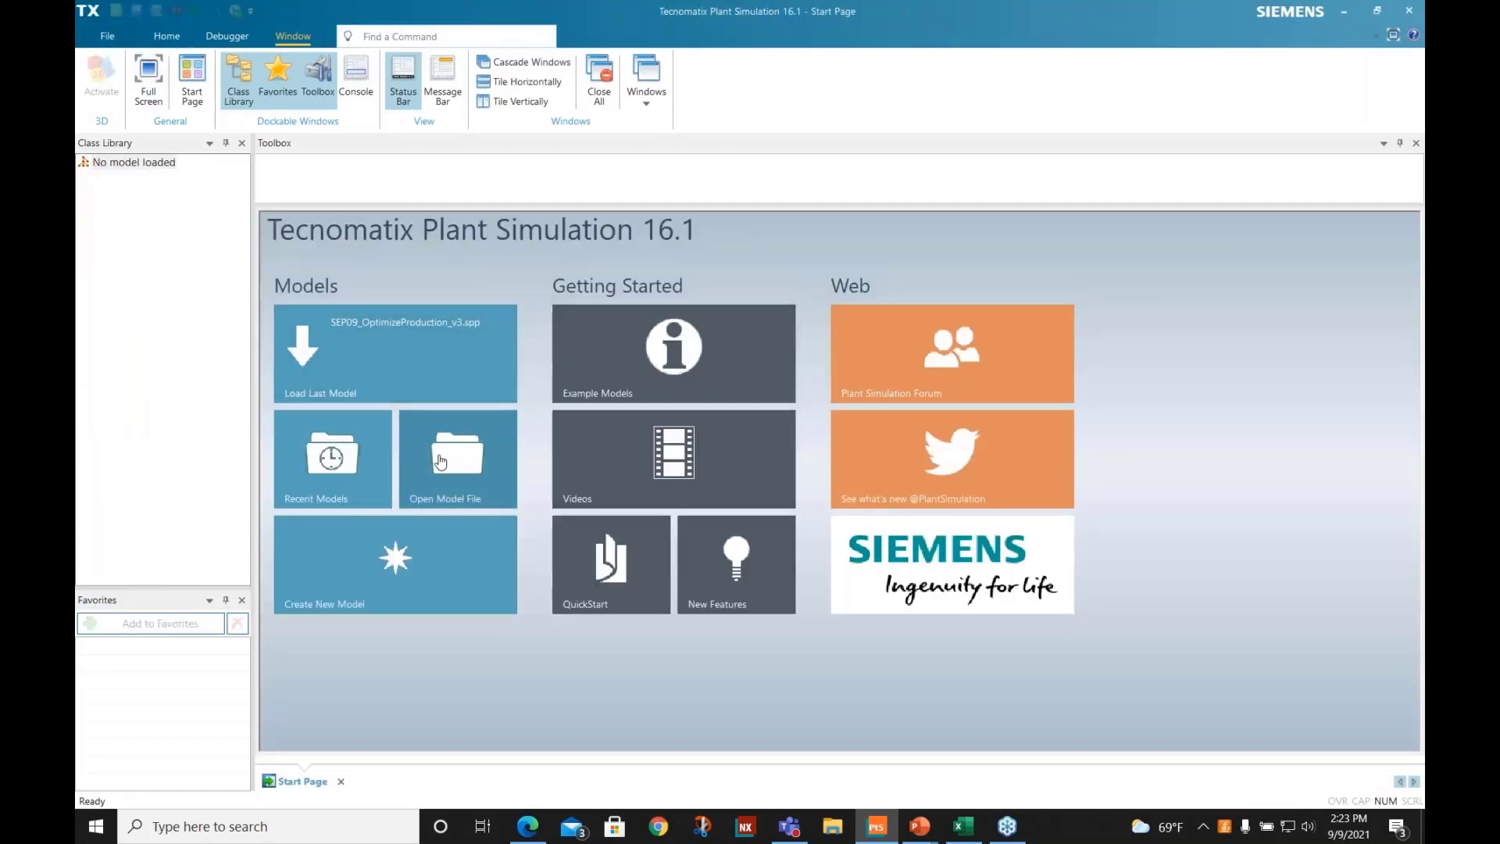
click(441, 462)
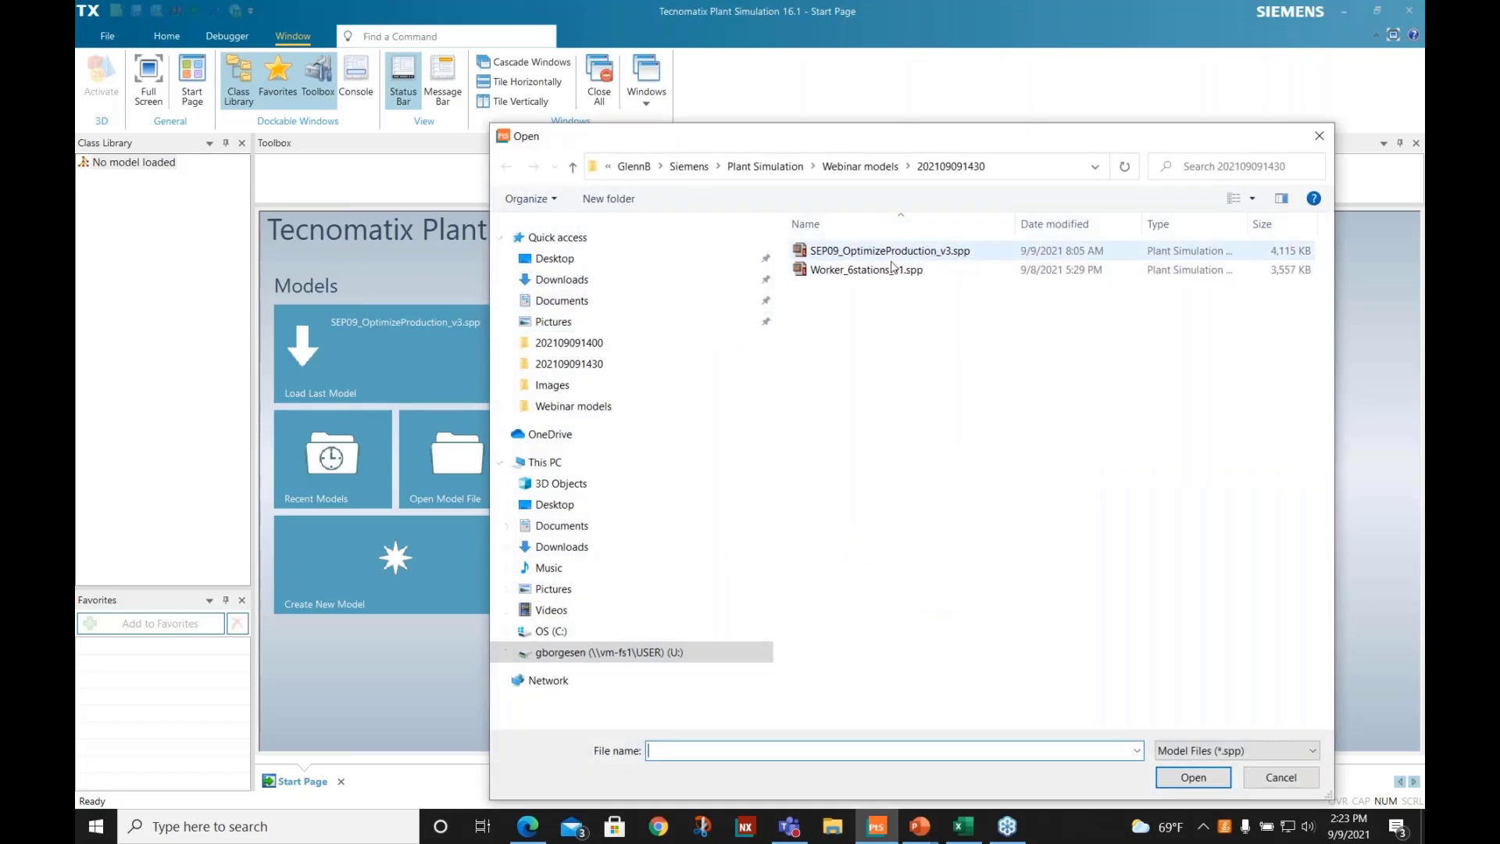
click(867, 269)
click(1194, 778)
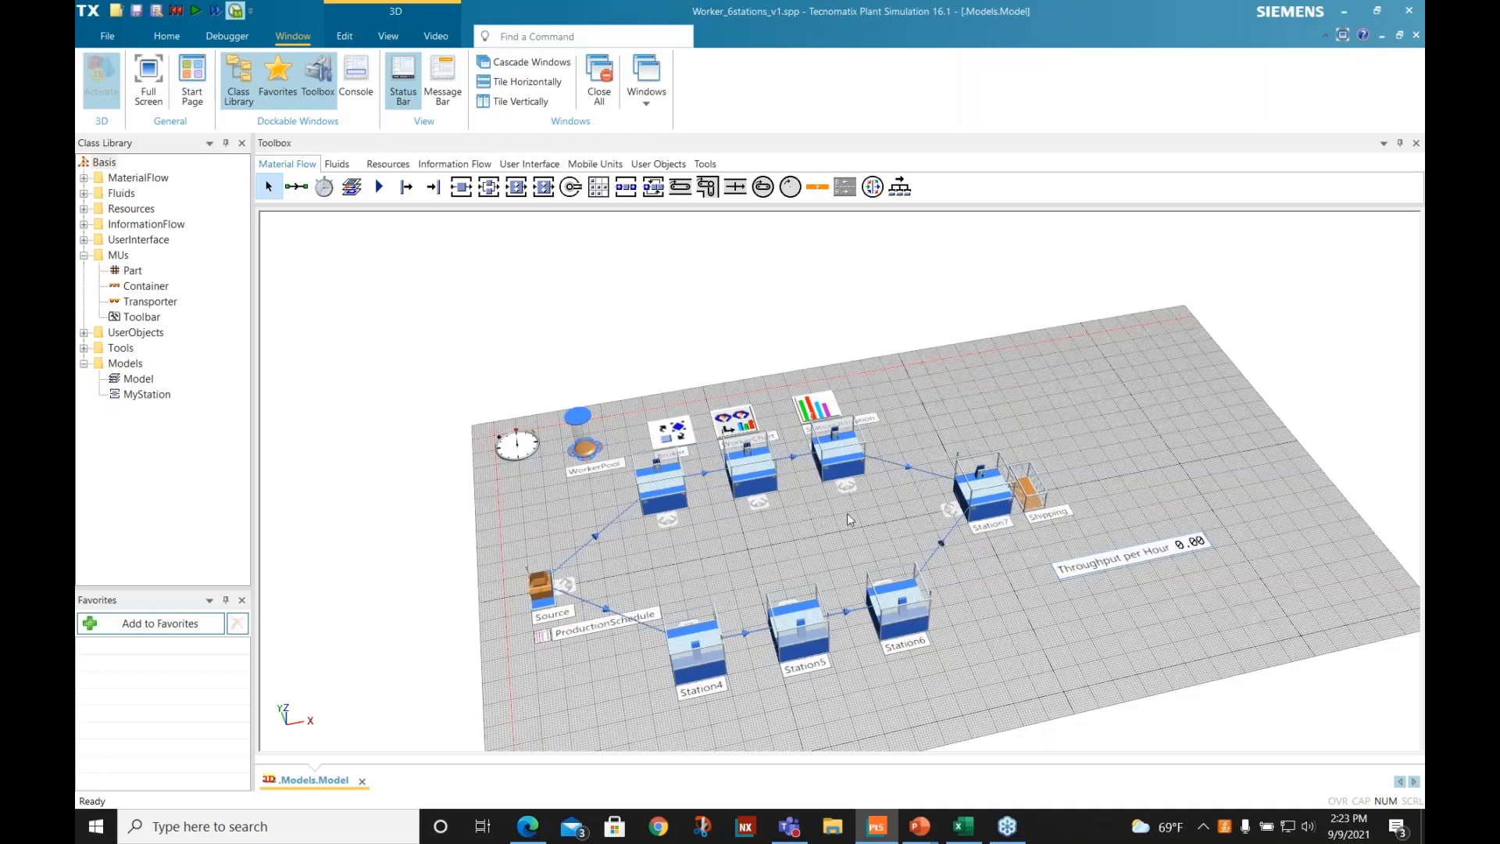
- Inspect the worker amount in WorkerPool's creation table, then close the table and the WorkerPool dialog without applying changes
mouse_move(847, 514)
mouse_down()
mouse_move(794, 532)
mouse_move(822, 557)
mouse_move(820, 523)
mouse_up()
scroll(794, 531, up, 2)
double_click(579, 374)
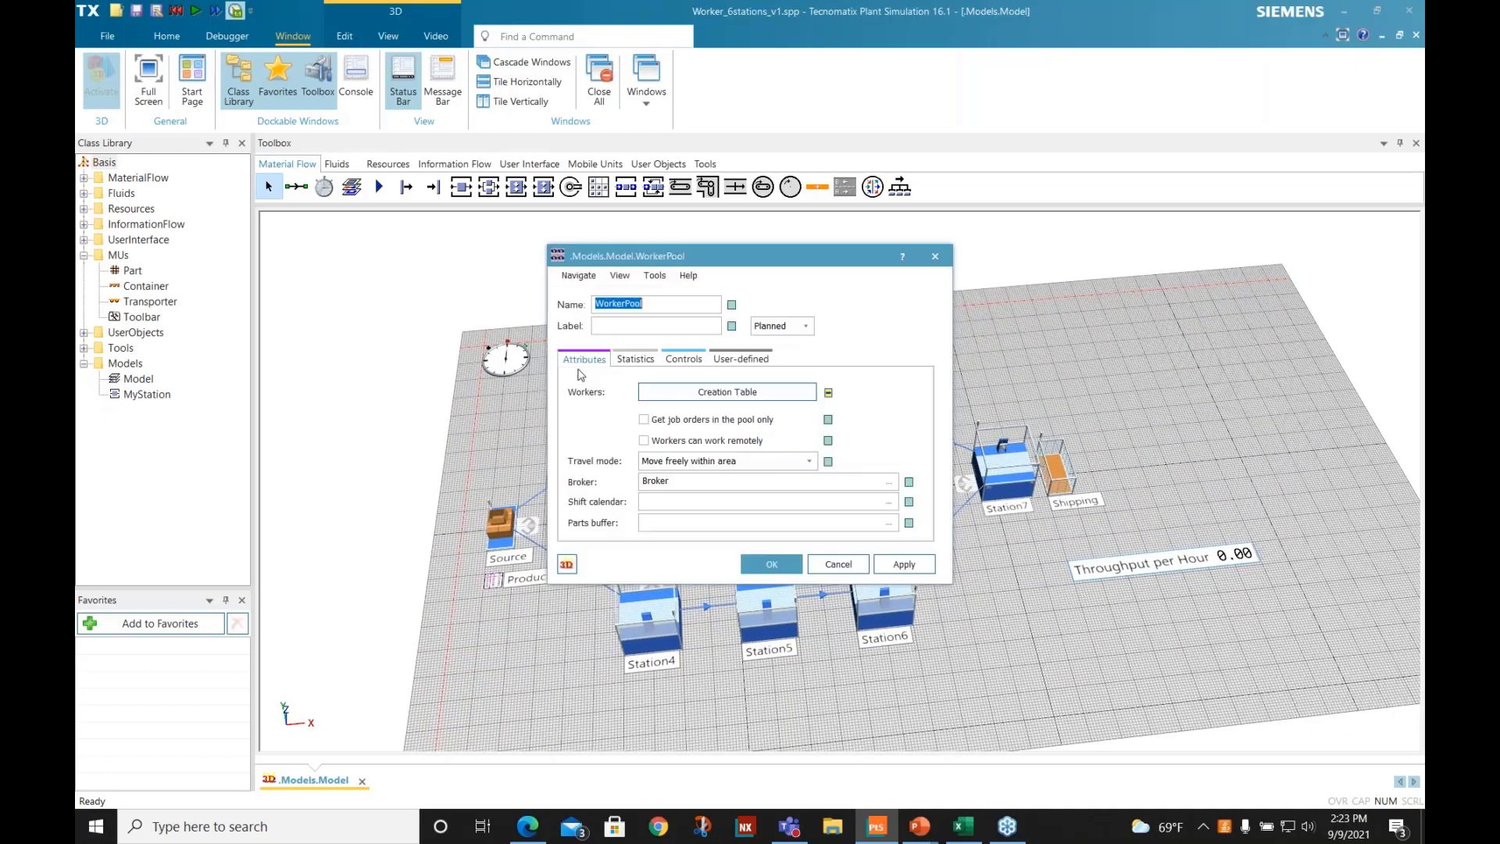
click(763, 400)
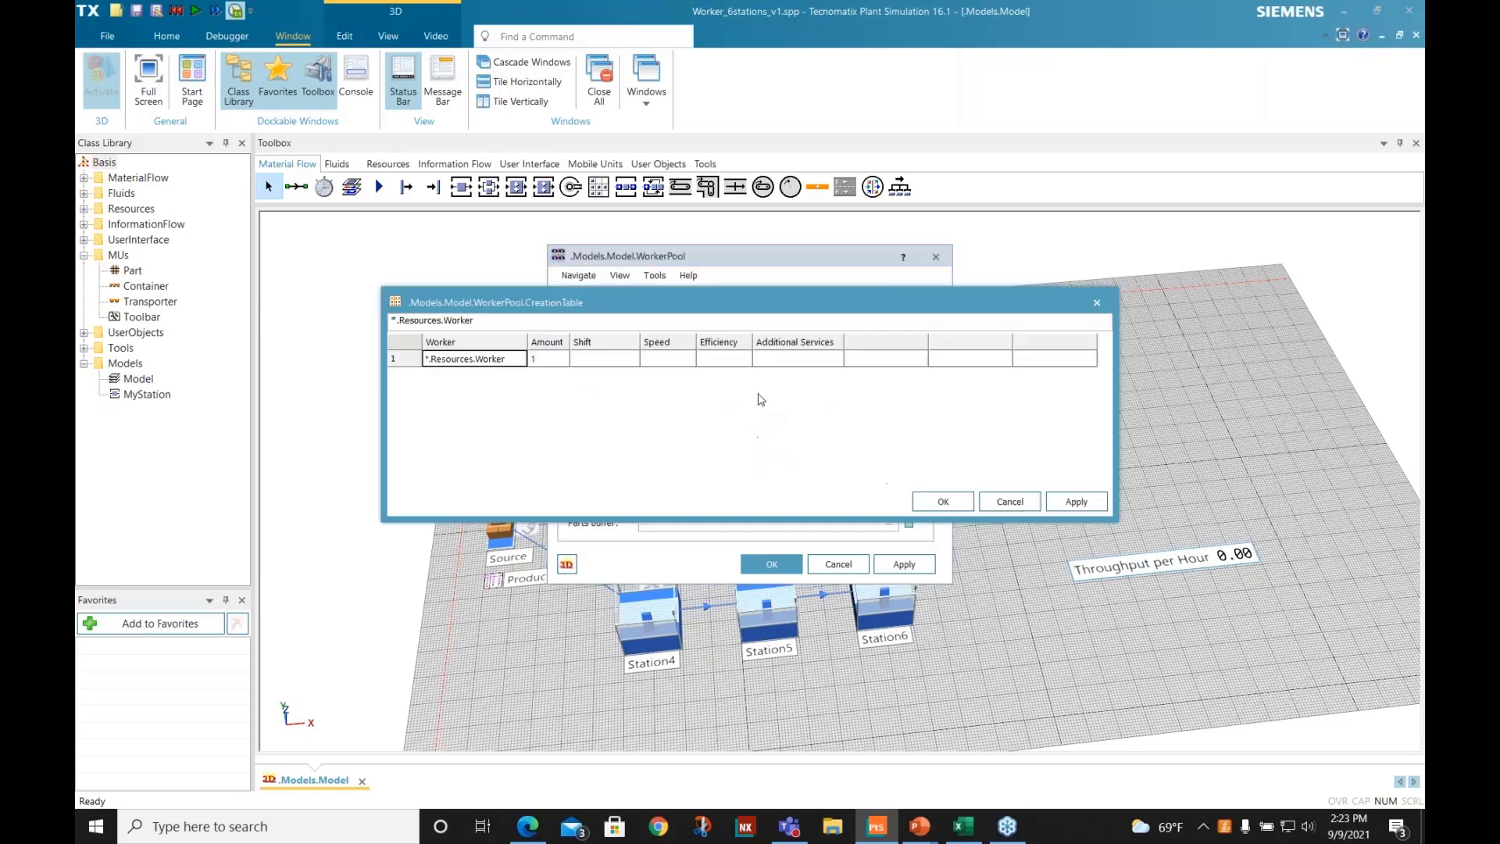
click(557, 358)
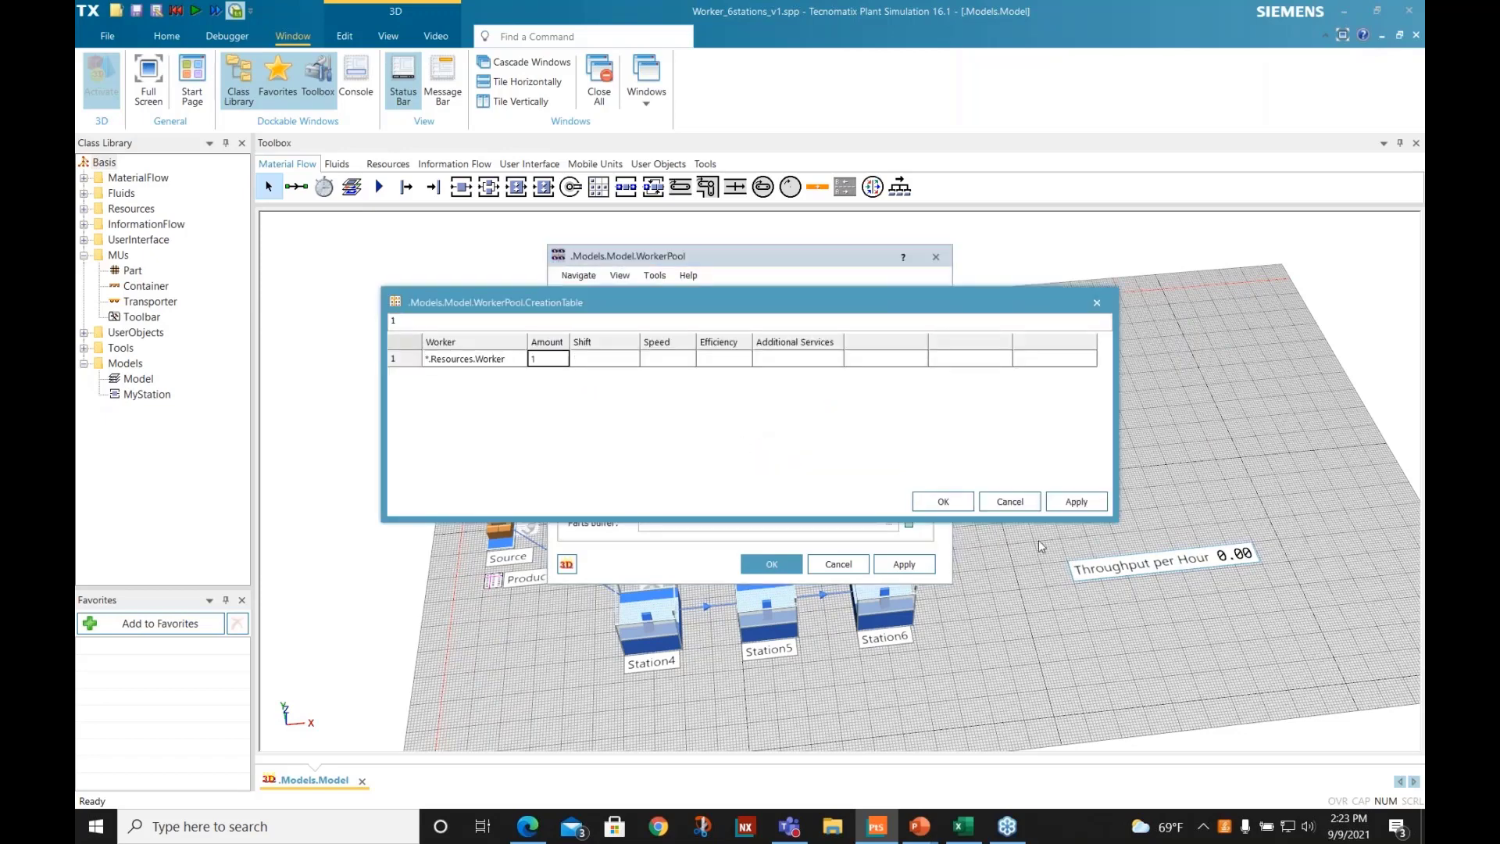
click(1020, 506)
click(833, 566)
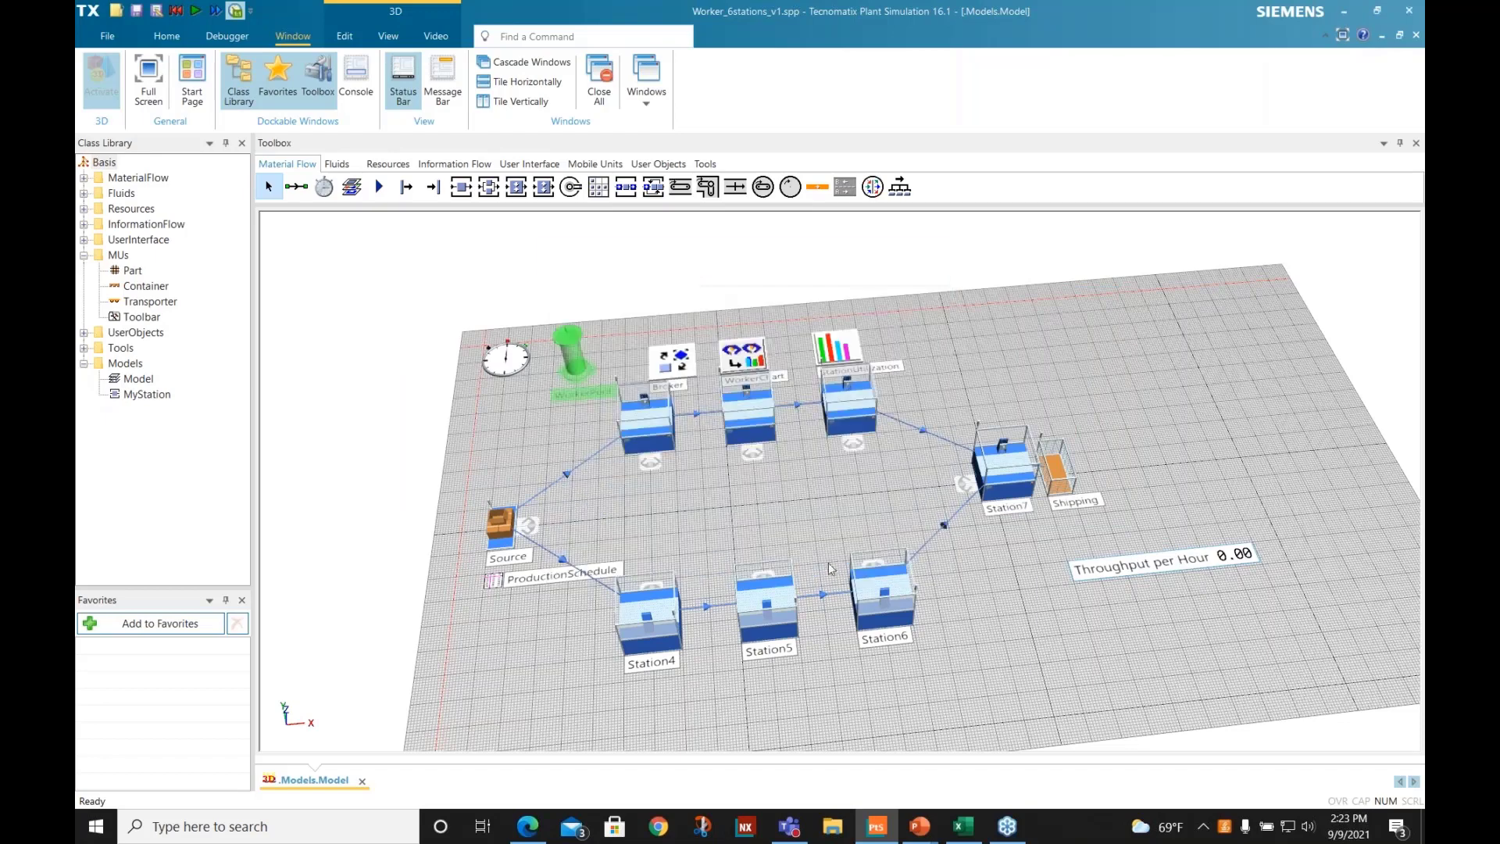
- Open the simulation clock's controls, slow the real-time factor to 0.4 and place the dialog clear of the layout
double_click(502, 353)
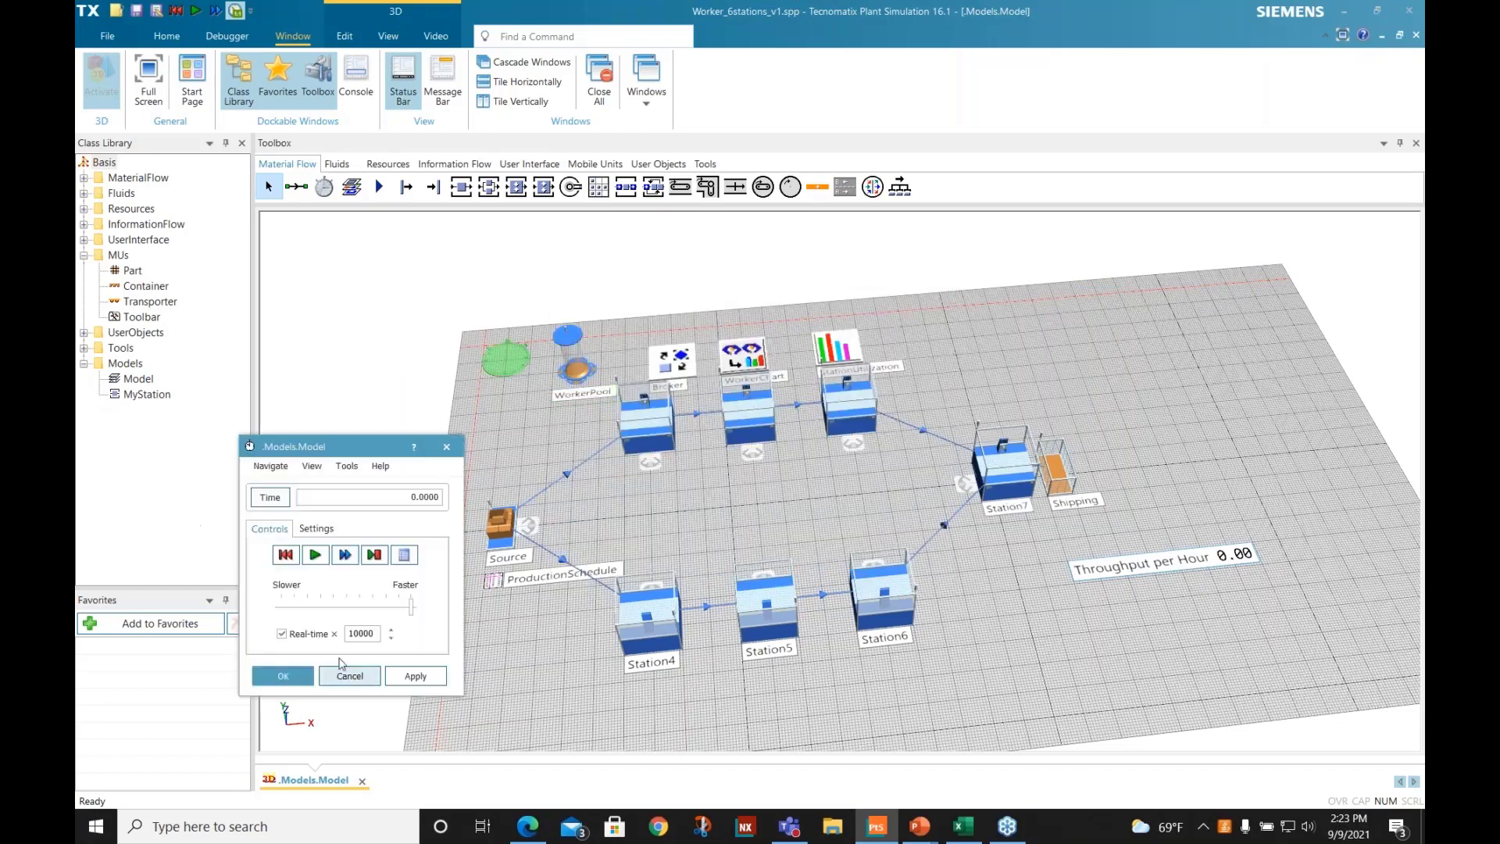
drag(411, 607, 292, 606)
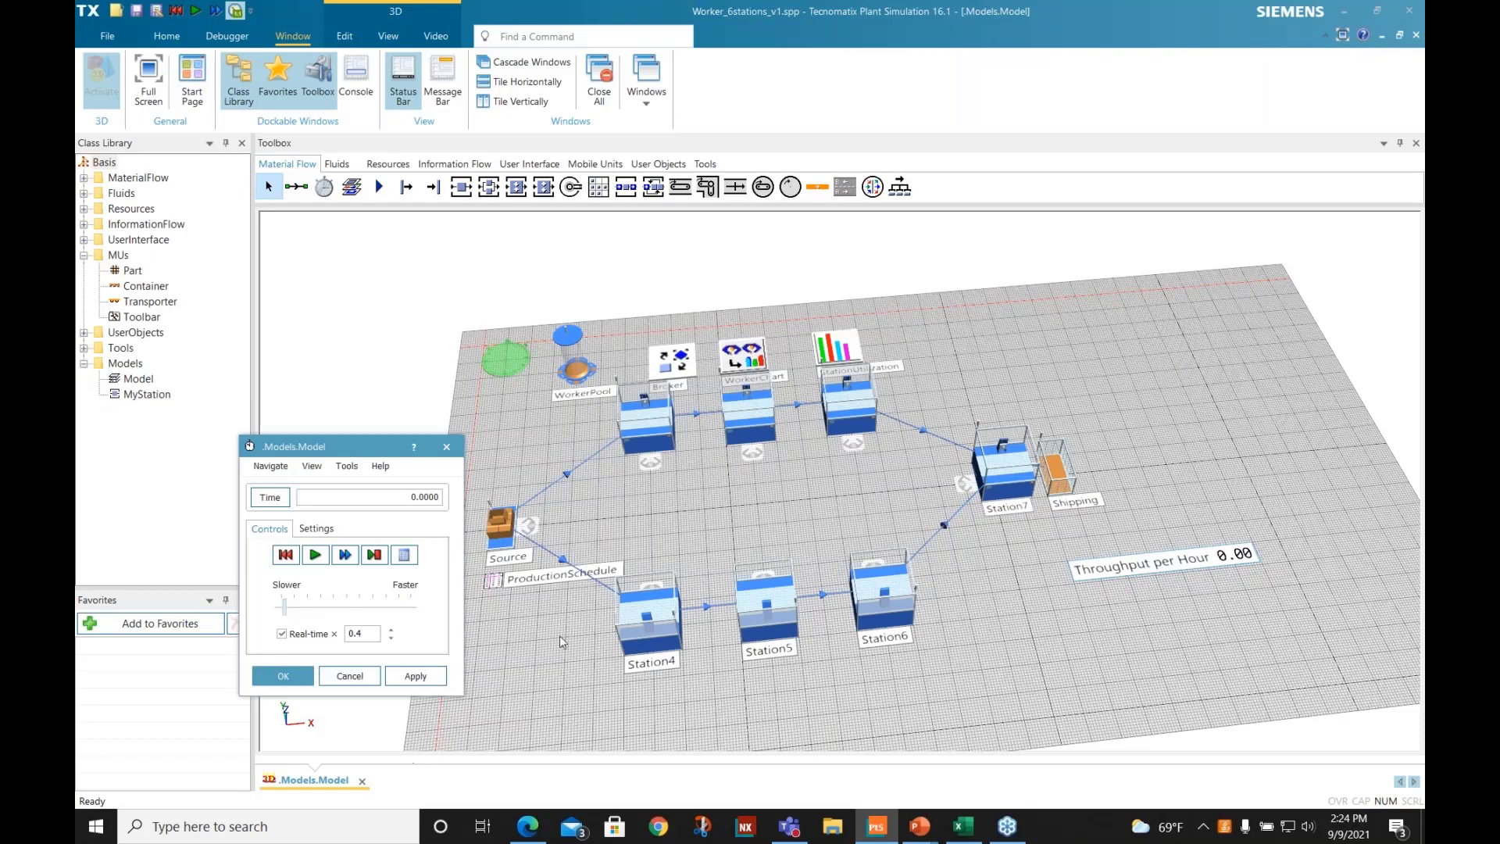
drag(349, 451, 290, 348)
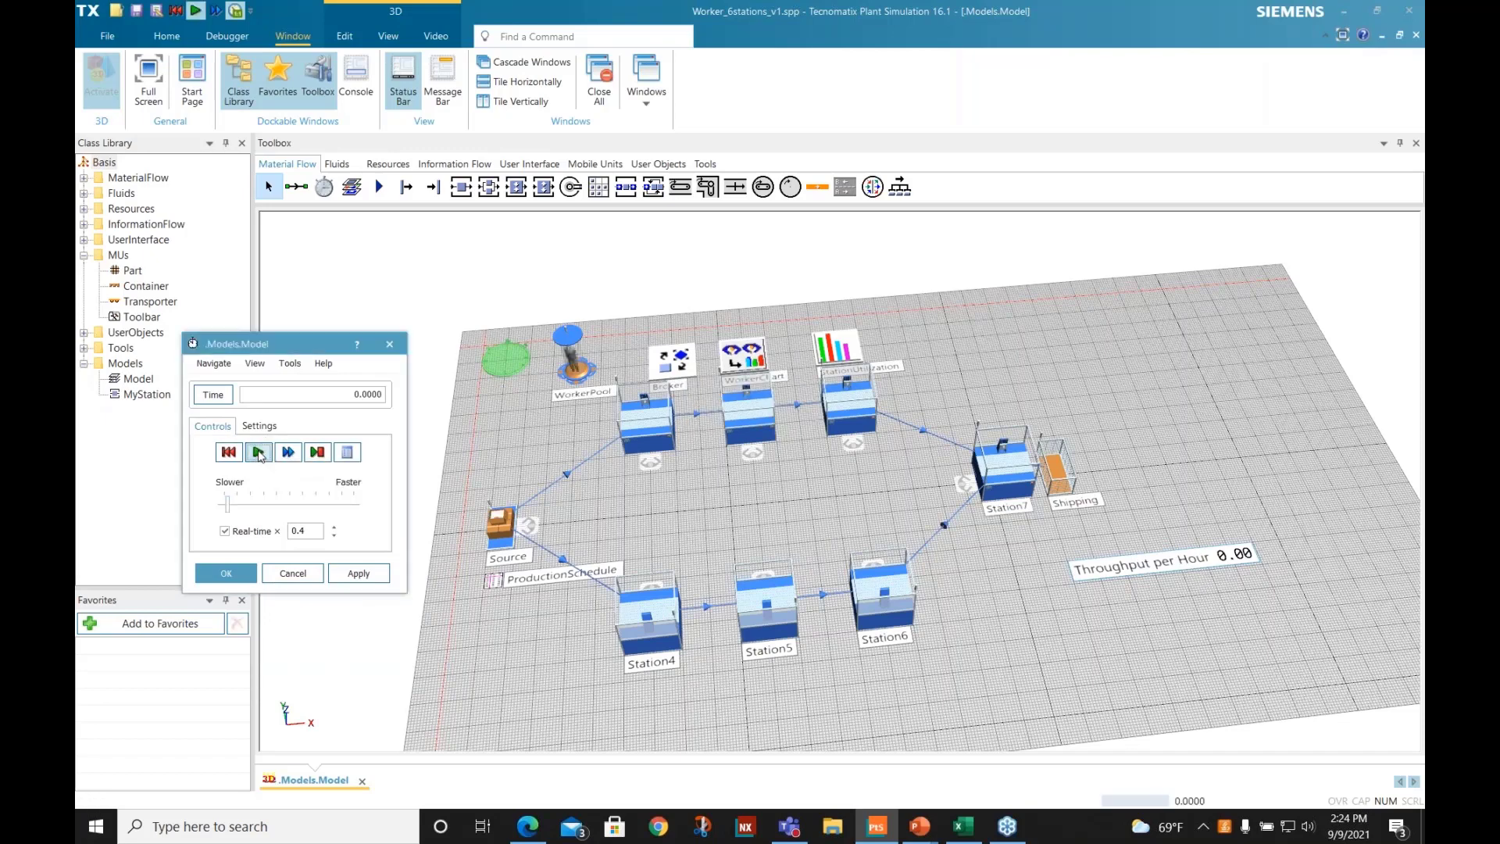
- Run the one-worker simulation to its end, raising the real-time factor to 5.5 and 10000, then switch to Excel
click(259, 453)
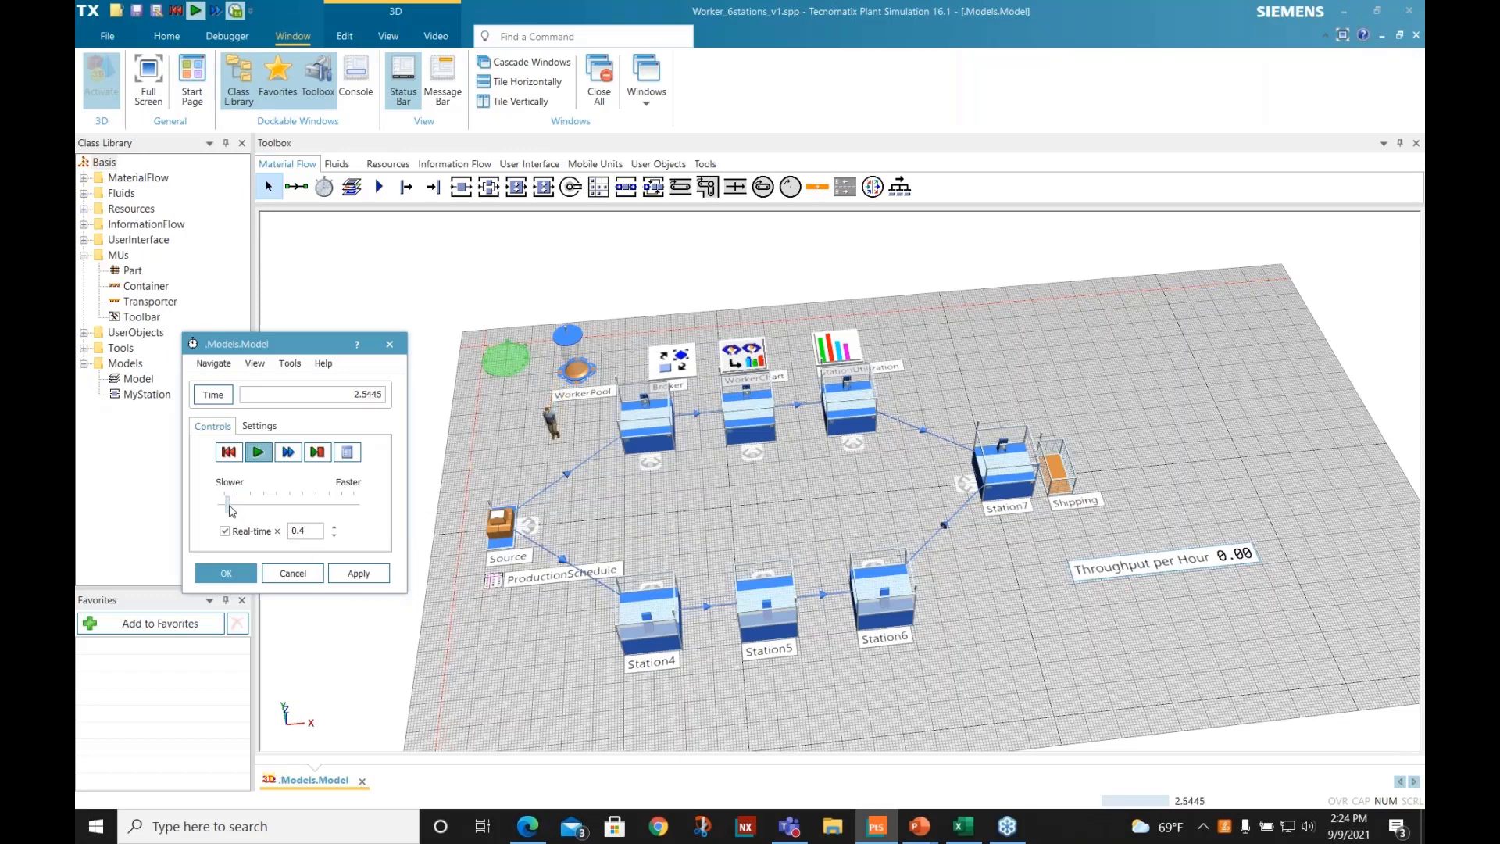
drag(232, 510, 250, 510)
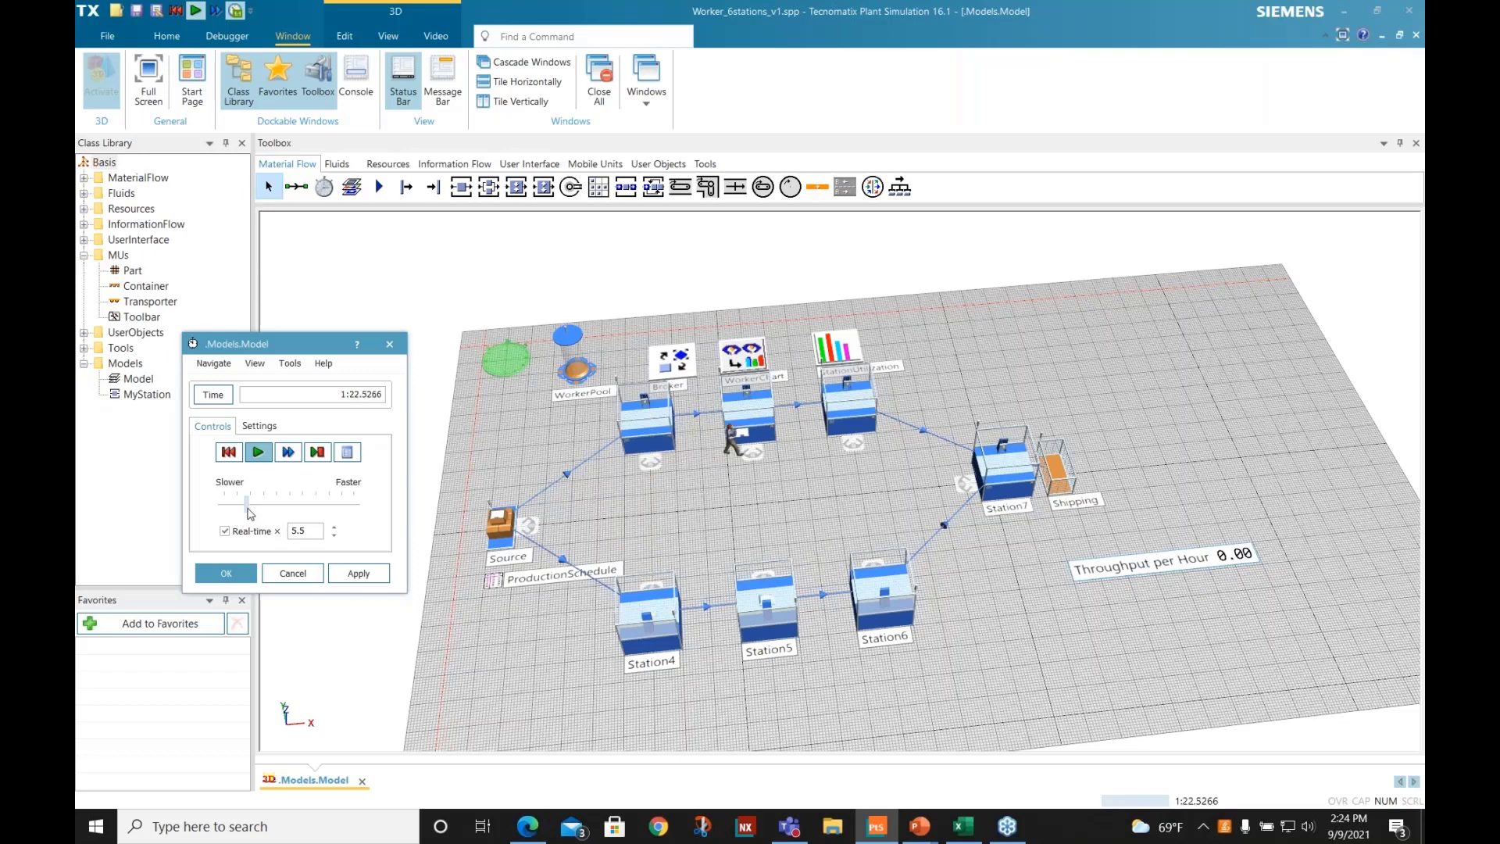
drag(249, 508, 354, 520)
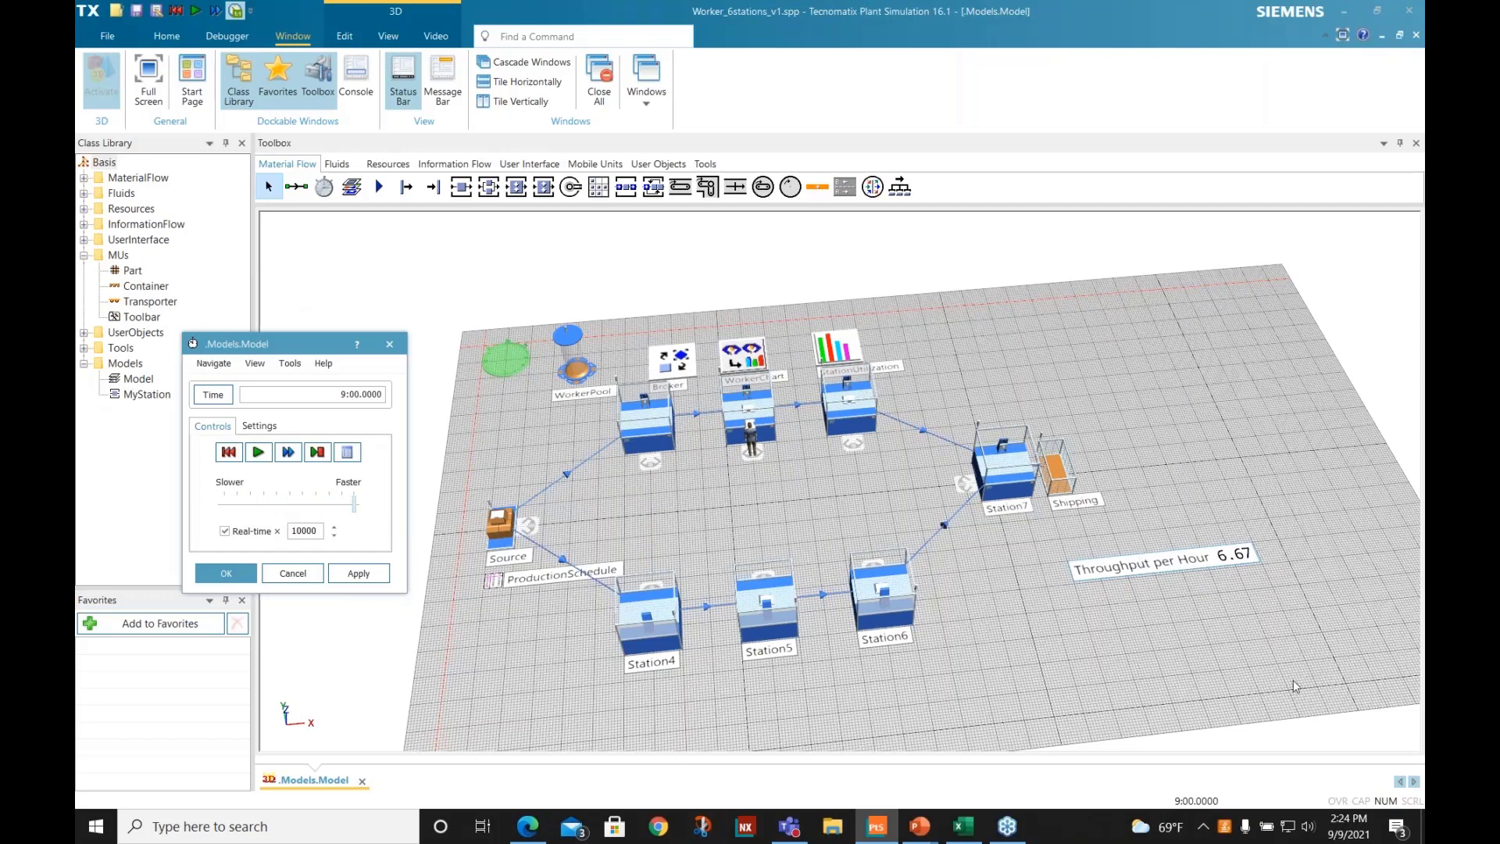
click(962, 826)
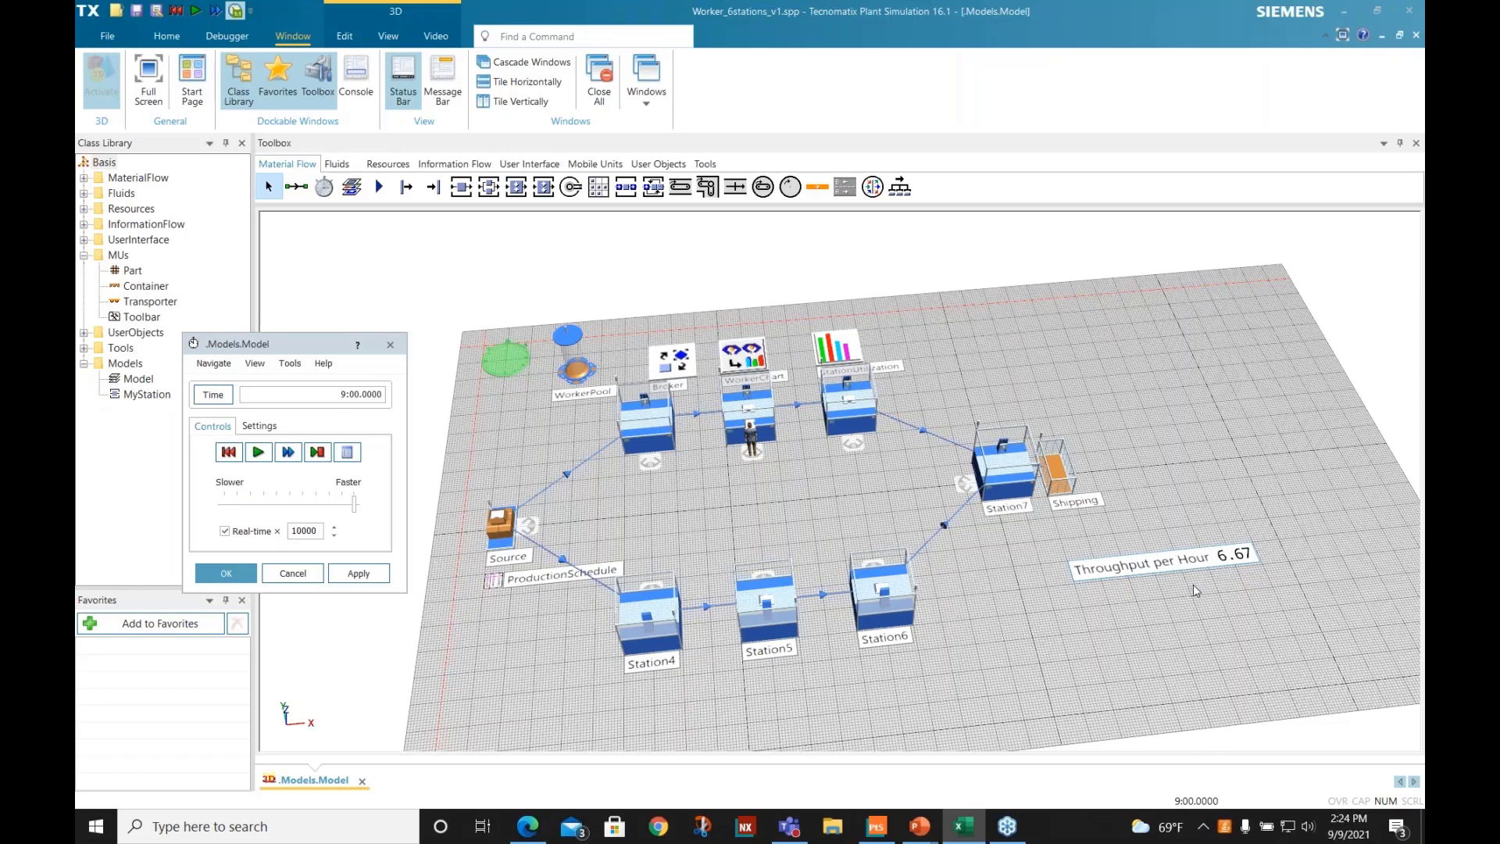
- Back in Plant Simulation, set the worker amount in WorkerPool's creation table to 2 and confirm both dialogs
double_click(572, 370)
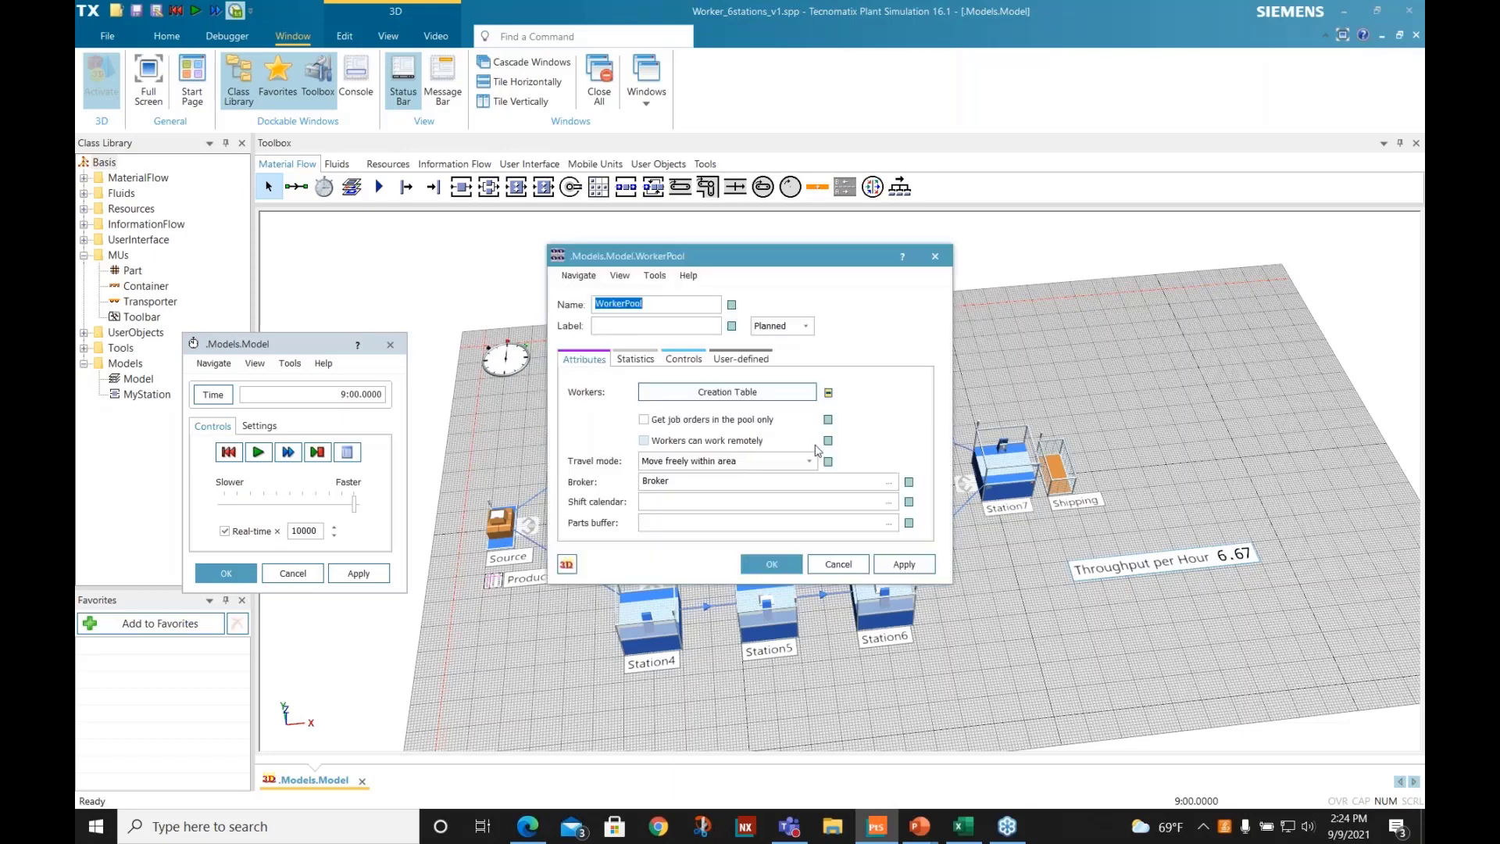
click(772, 393)
click(551, 360)
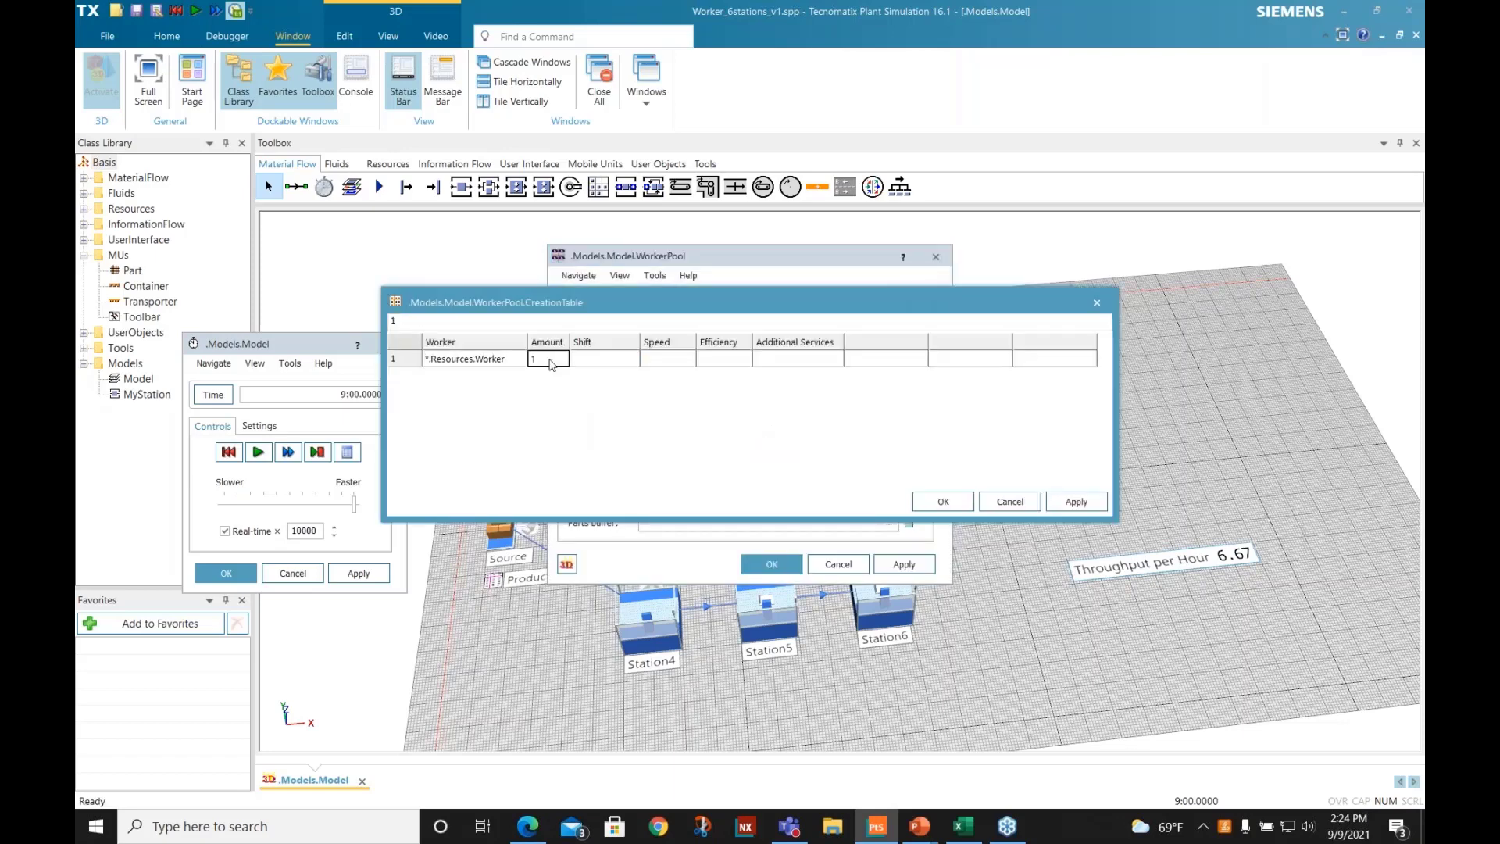
click(943, 500)
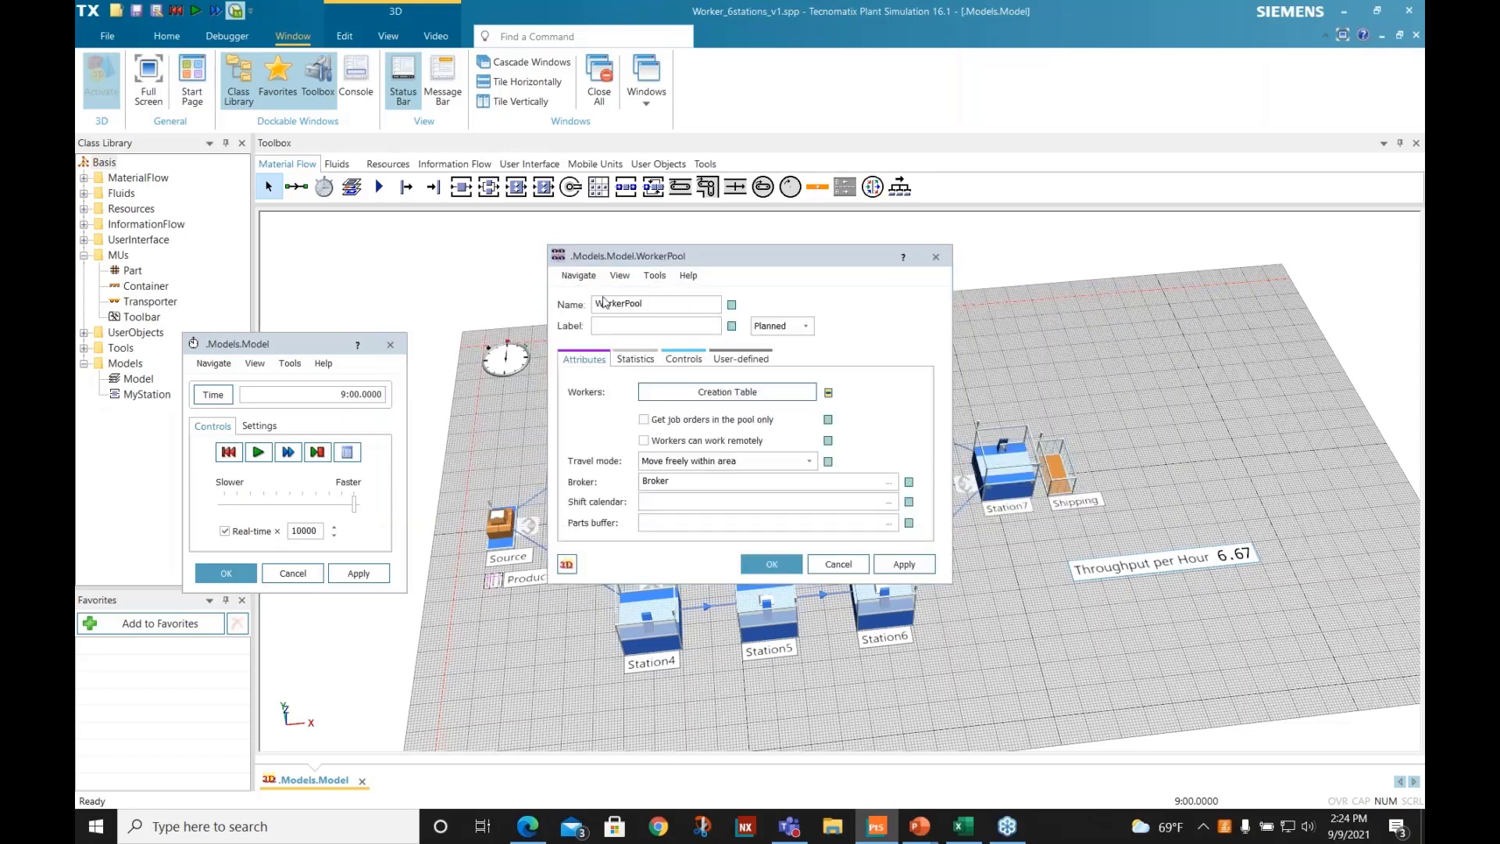
click(772, 564)
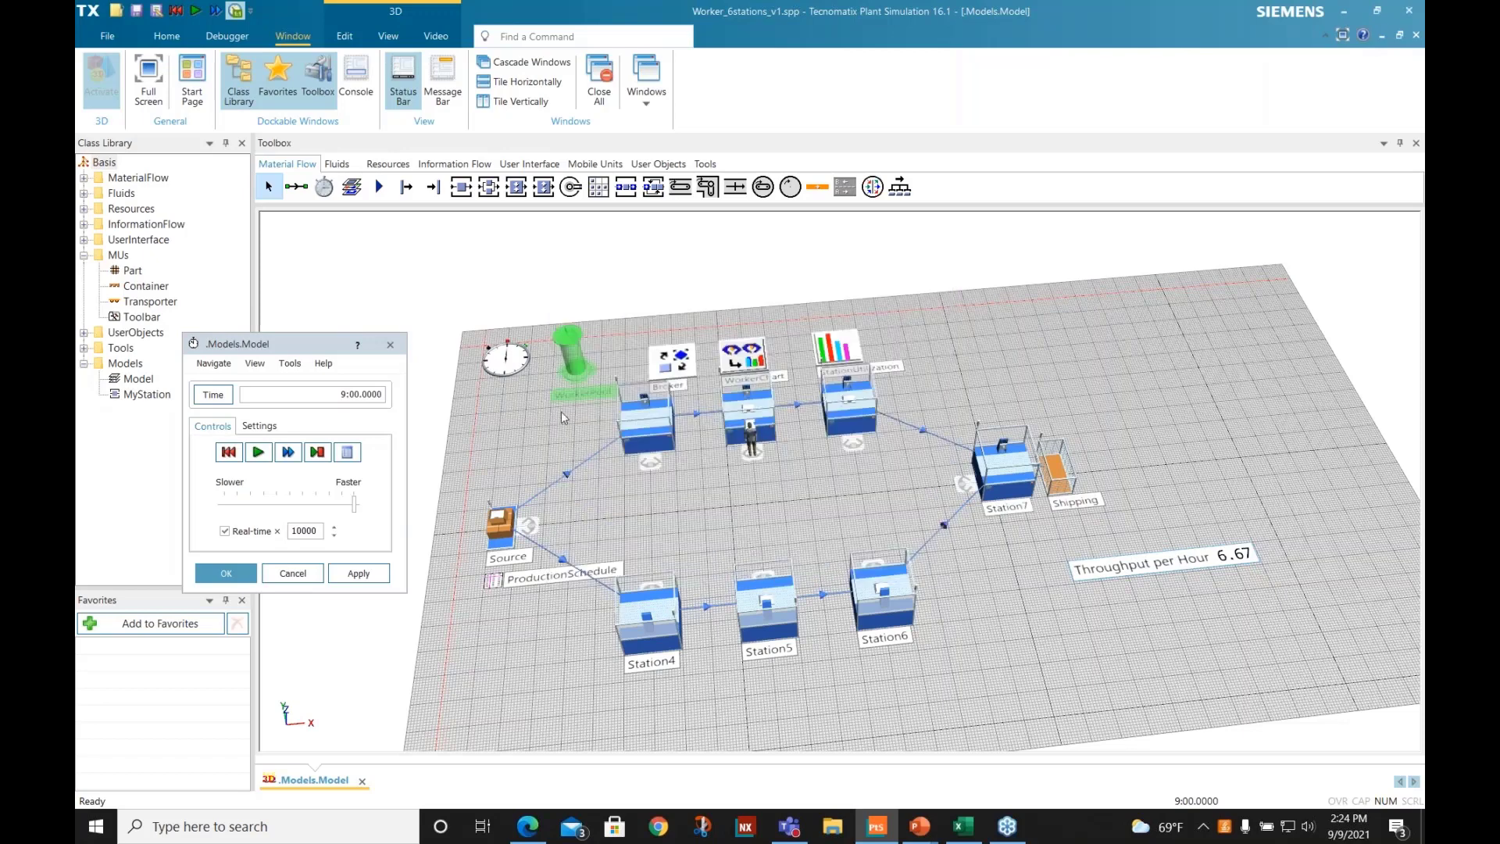
- Reset the simulation and run it to its end with two workers, raising the real-time factor from 3 through 9 and 16 to 10000
click(229, 454)
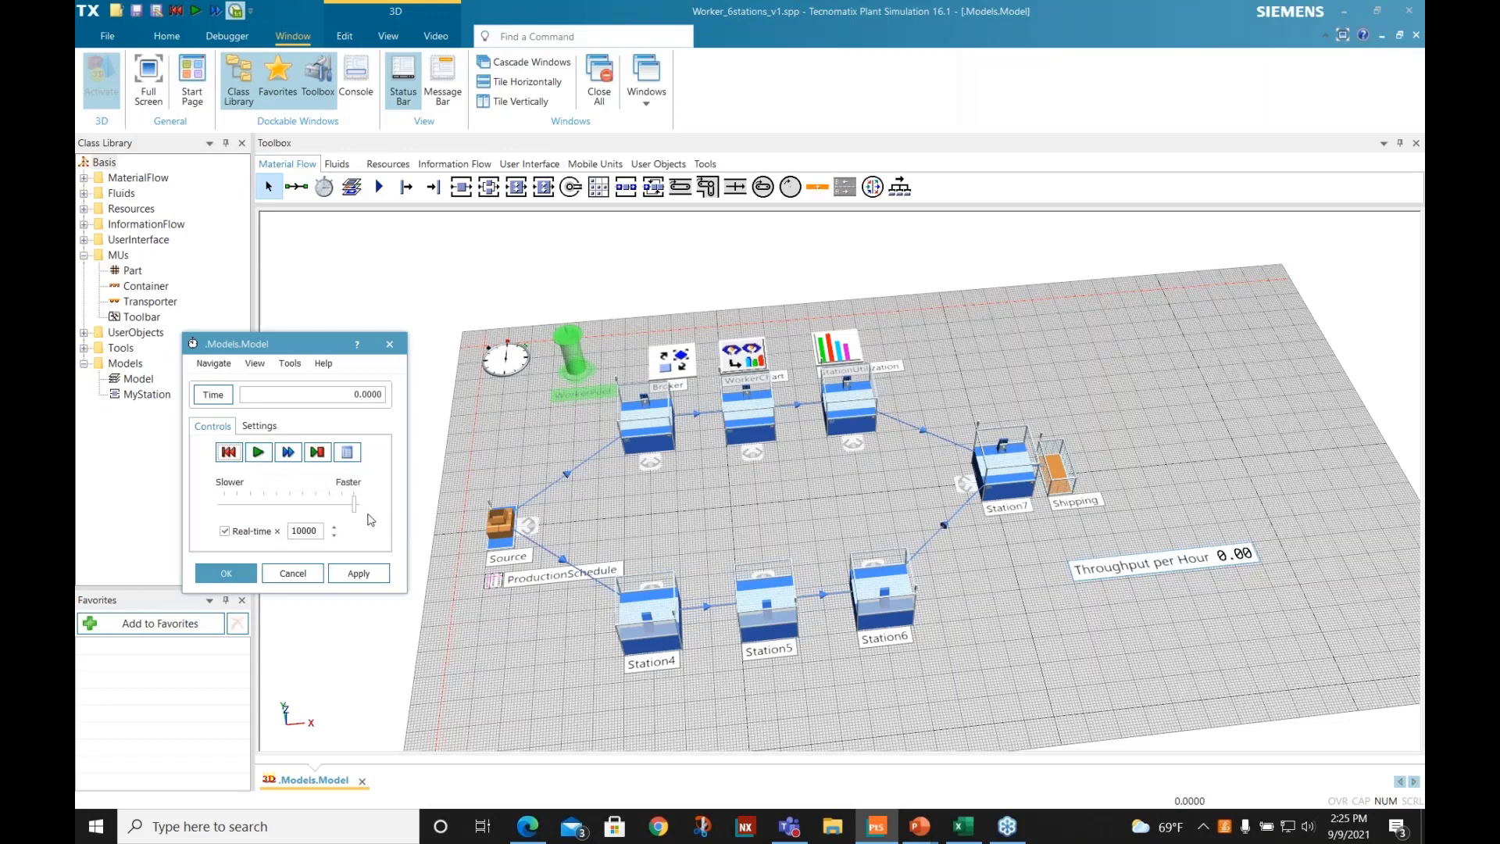
drag(355, 508, 242, 508)
click(257, 453)
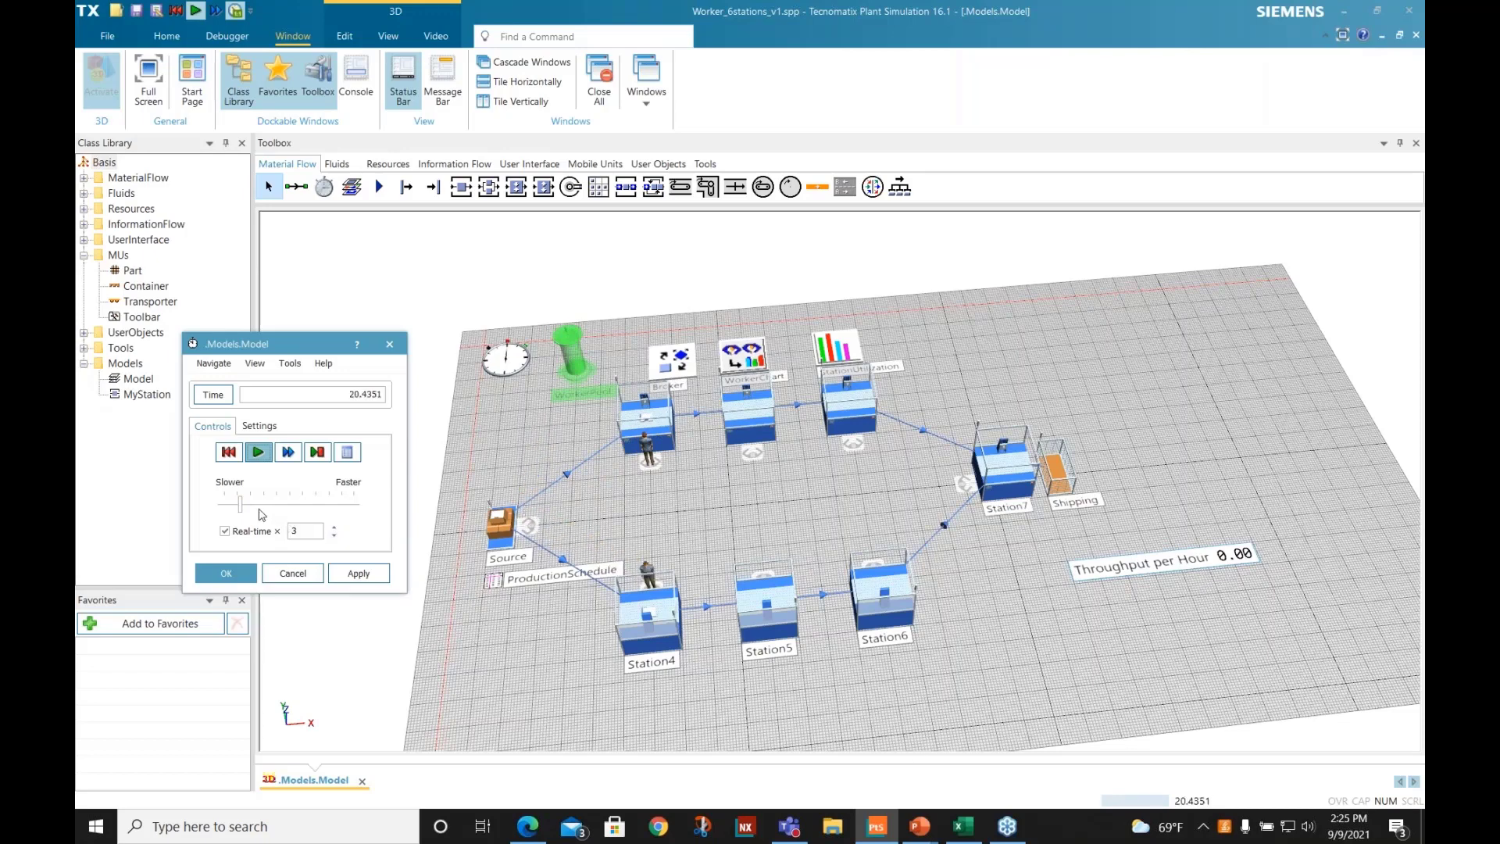
drag(241, 506, 257, 508)
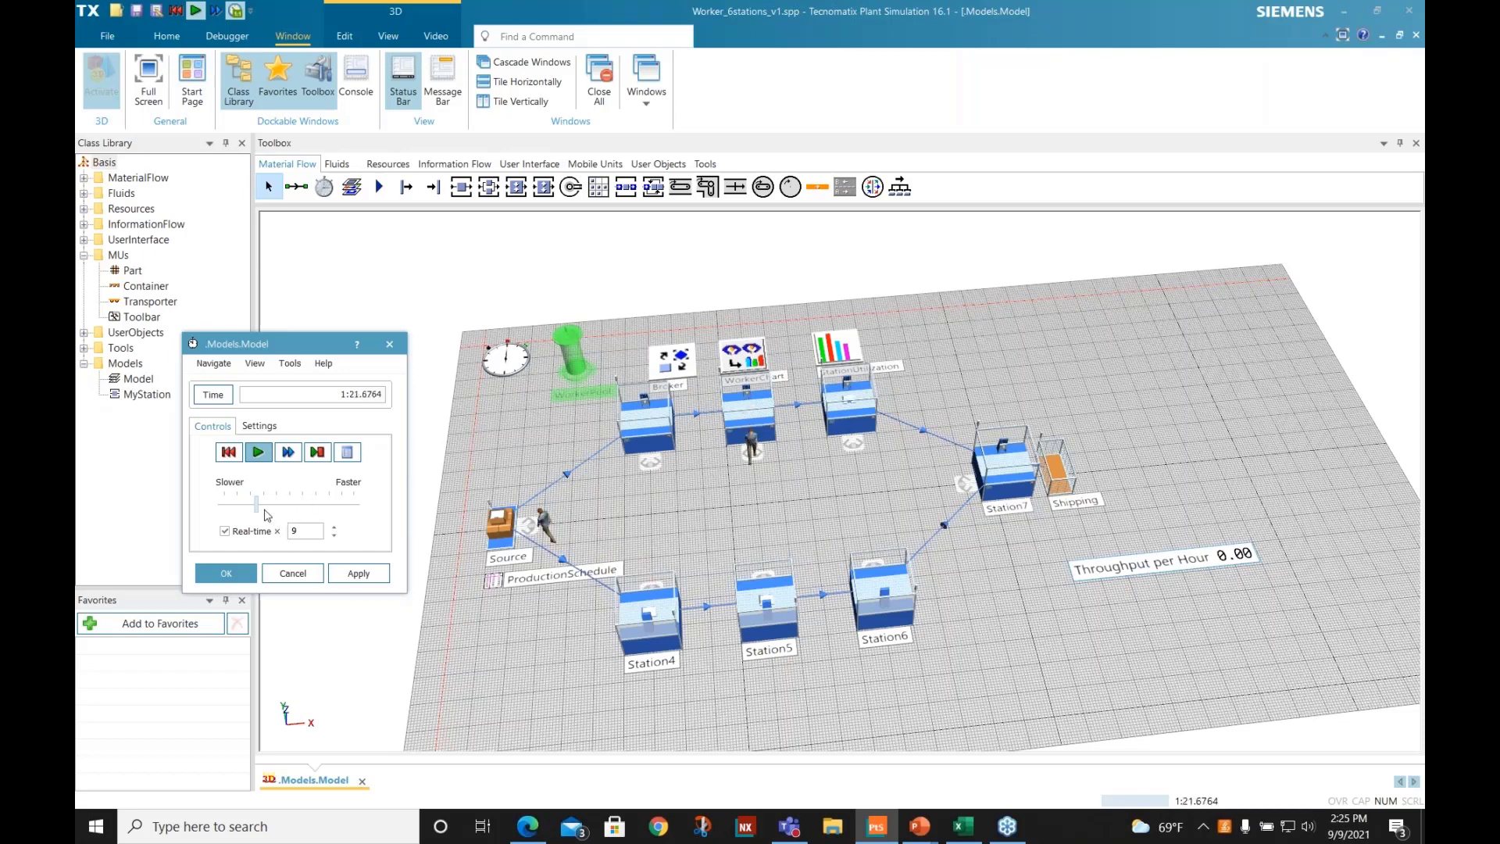
drag(260, 509, 267, 508)
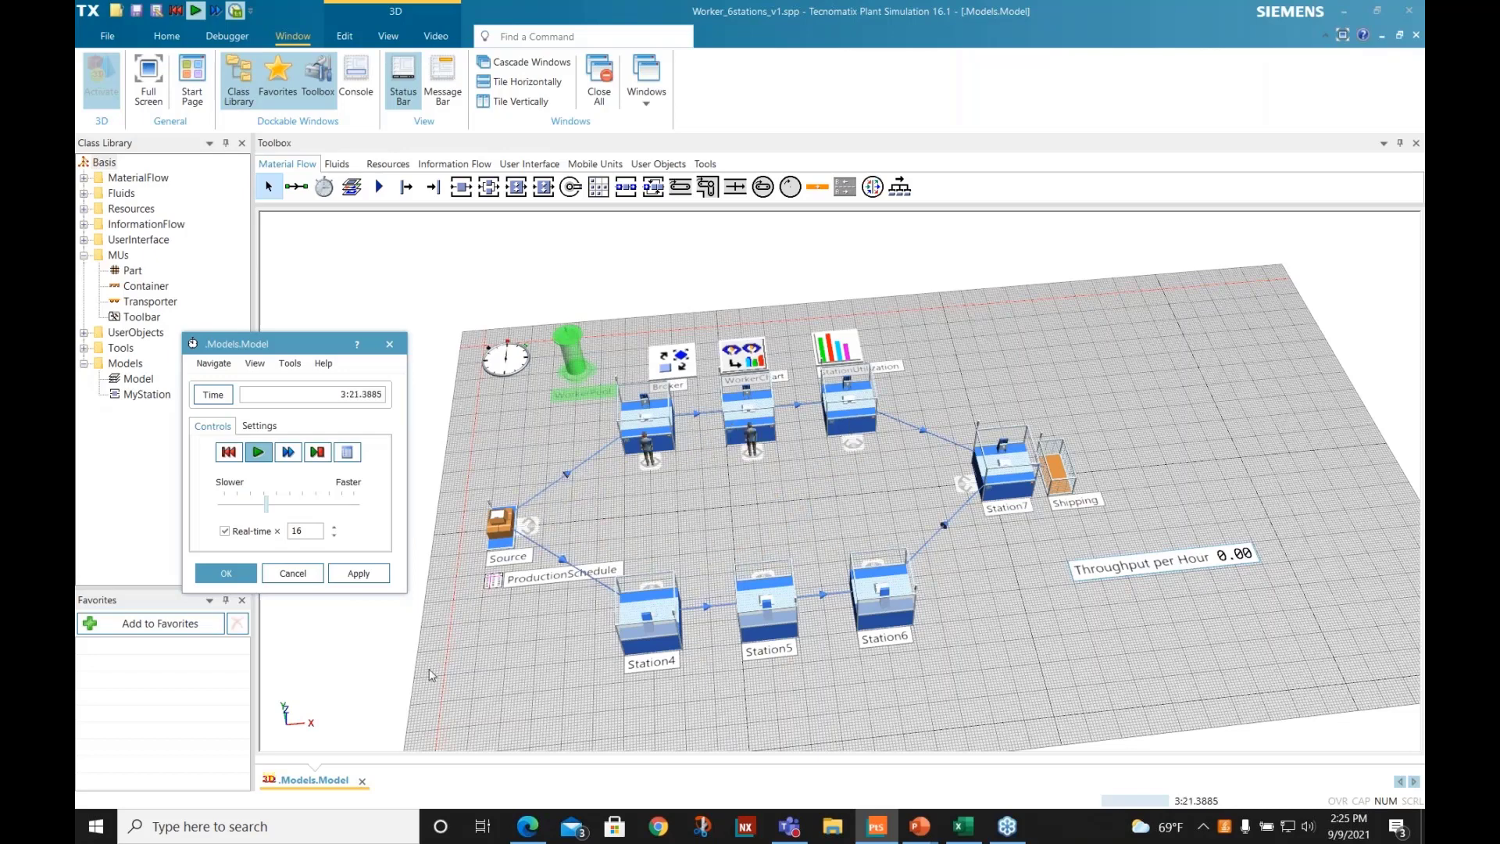
drag(266, 504, 379, 520)
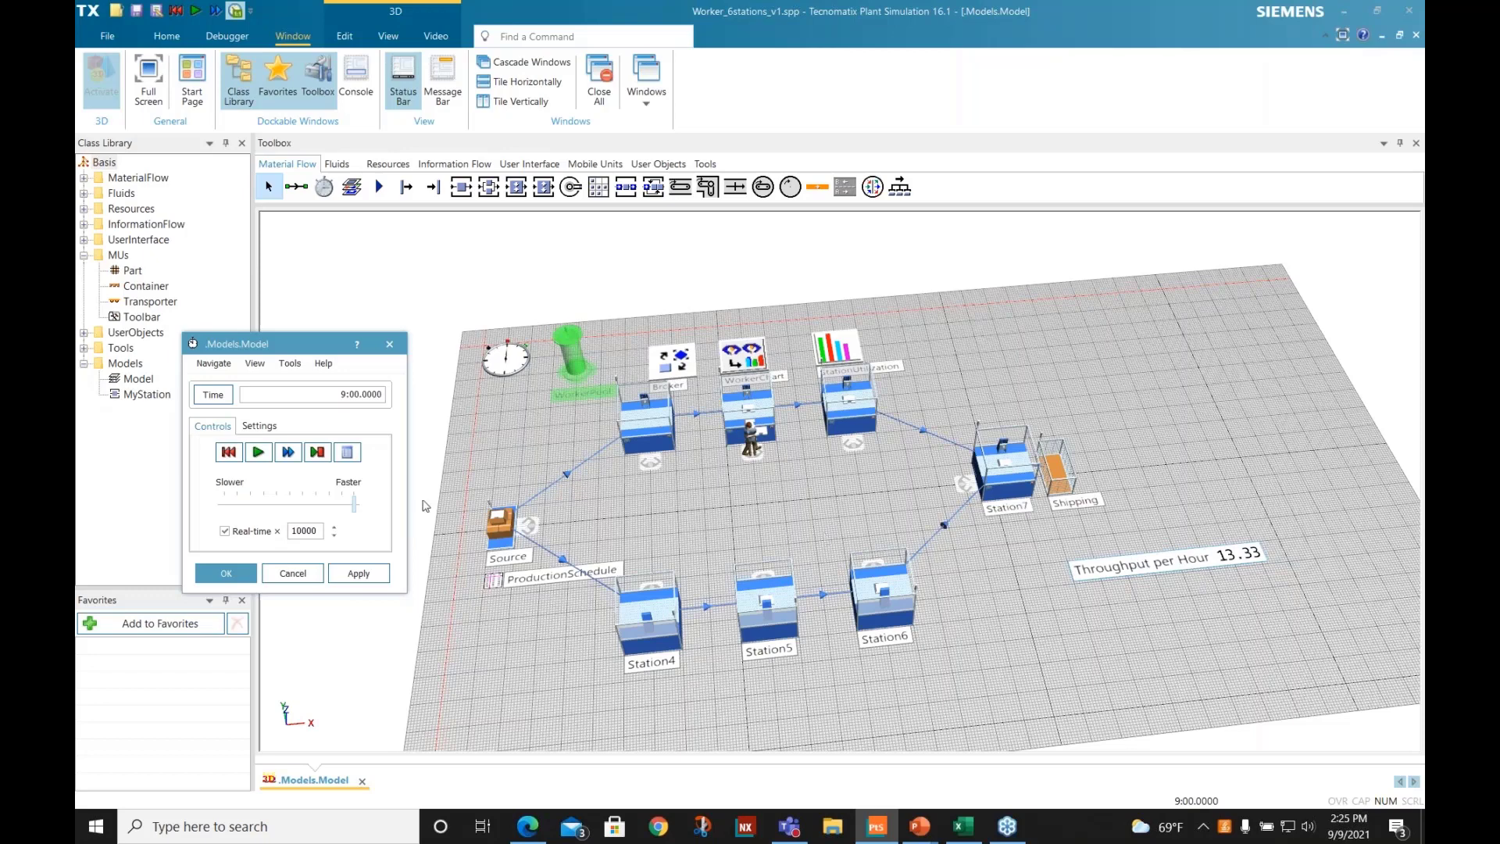
- Set the worker amount in WorkerPool's creation table to 3 and confirm both dialogs
double_click(569, 370)
click(715, 397)
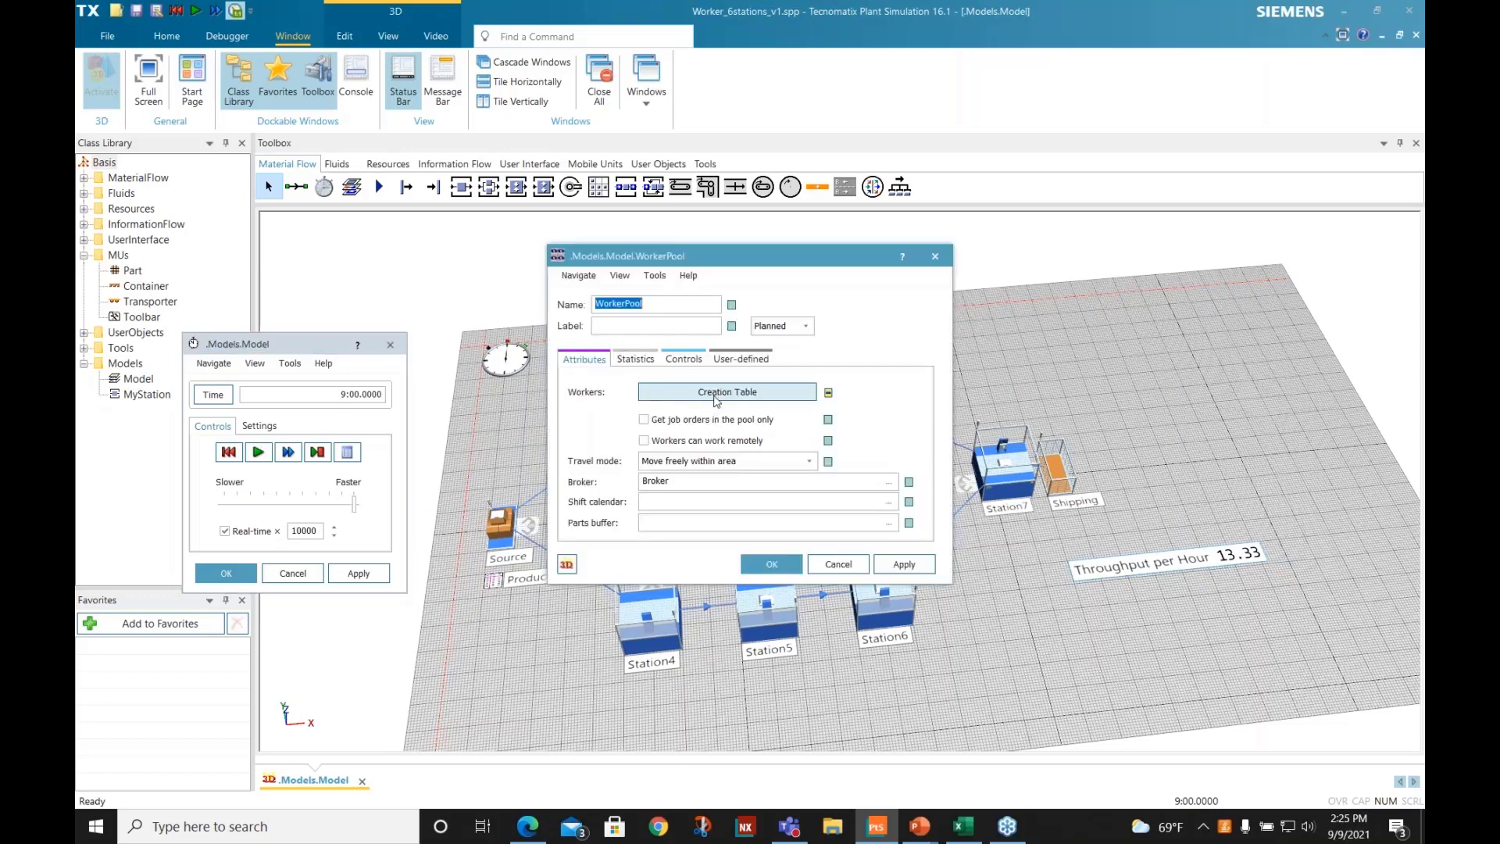
click(550, 360)
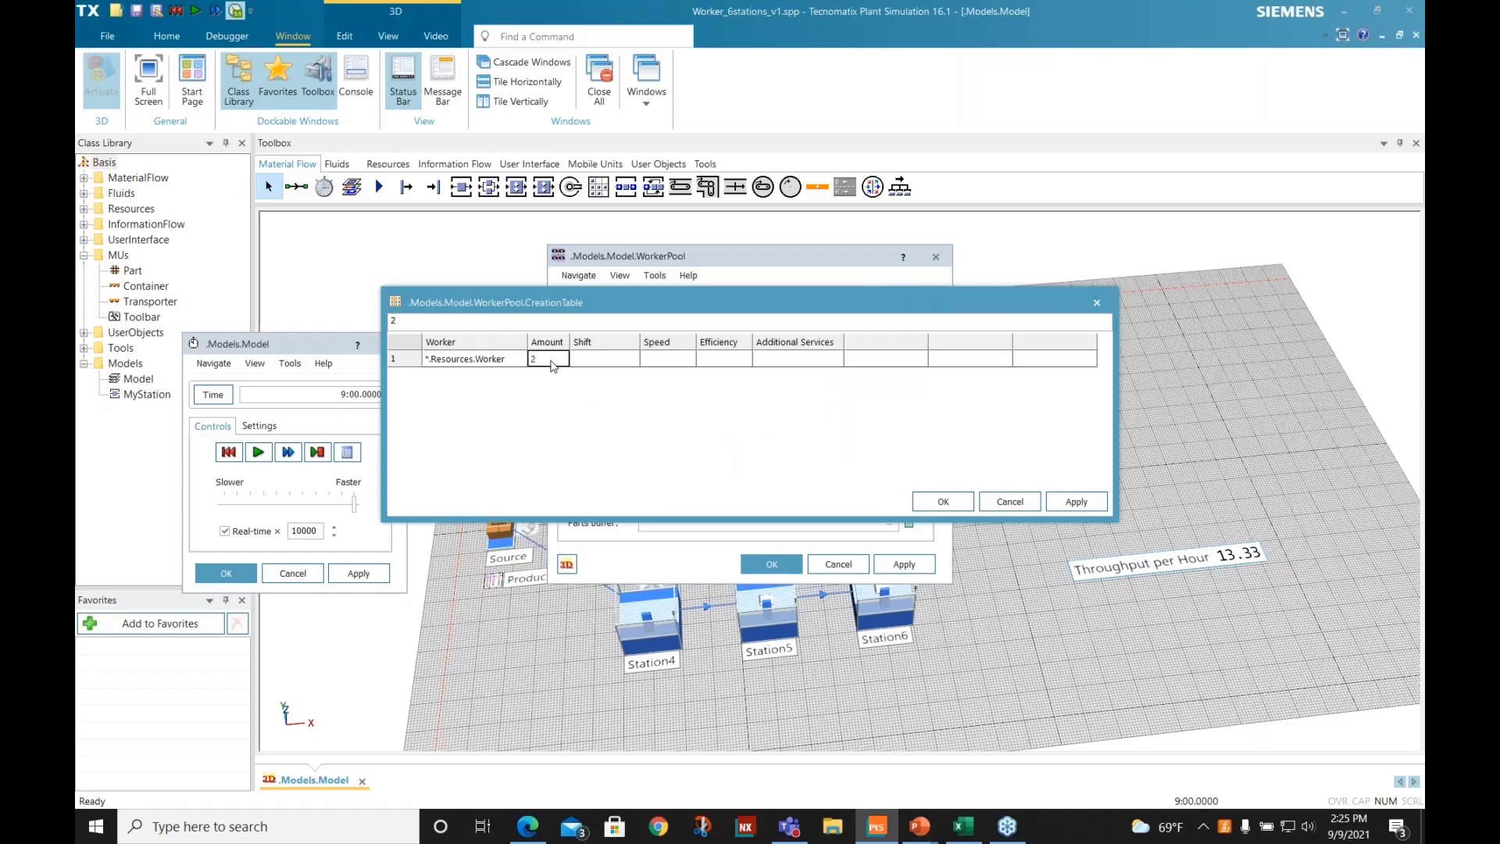
text(3)
click(943, 504)
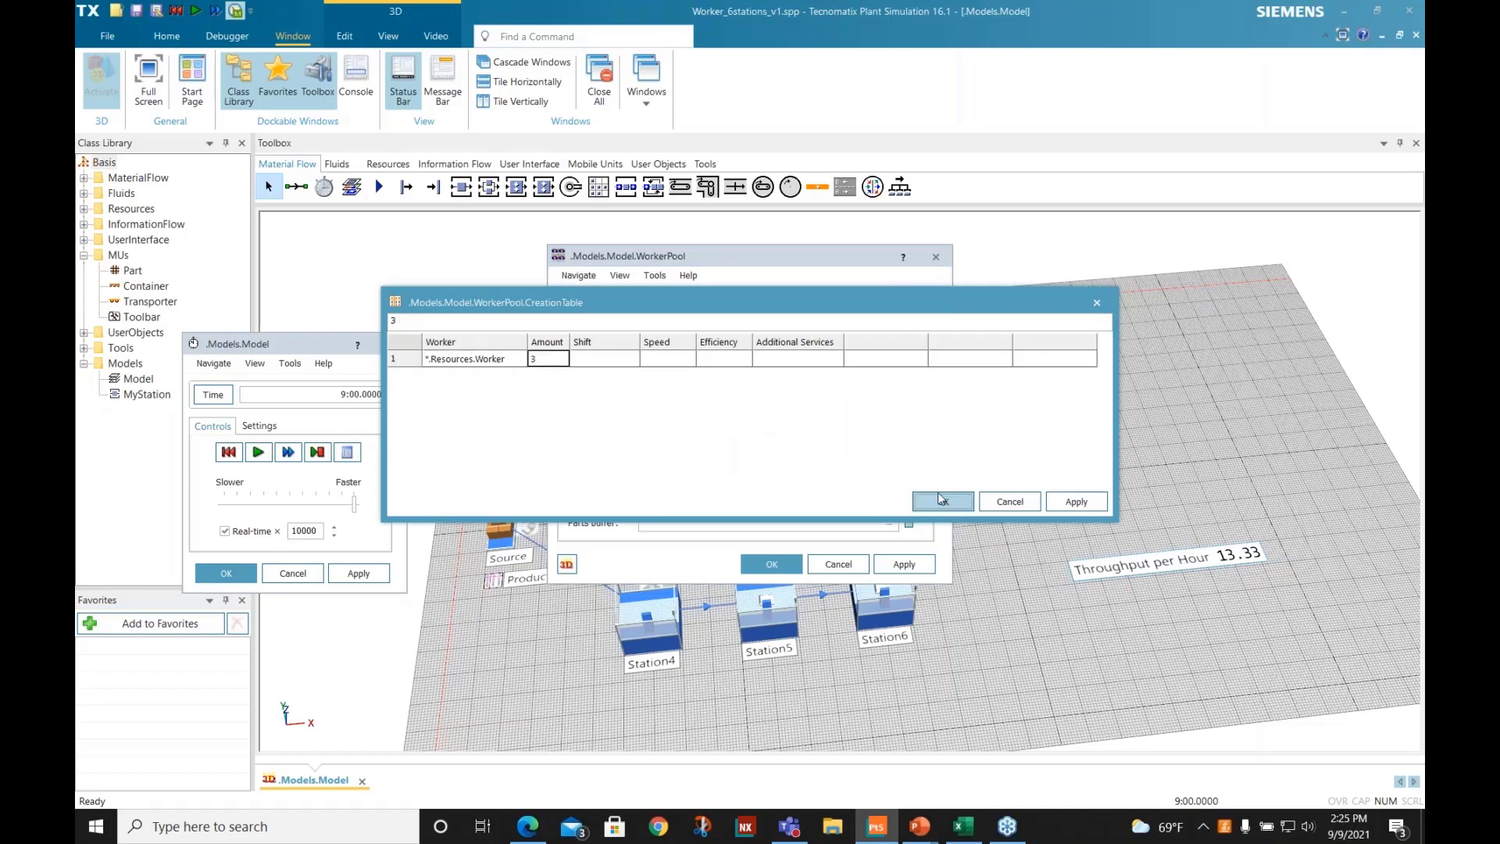
click(772, 565)
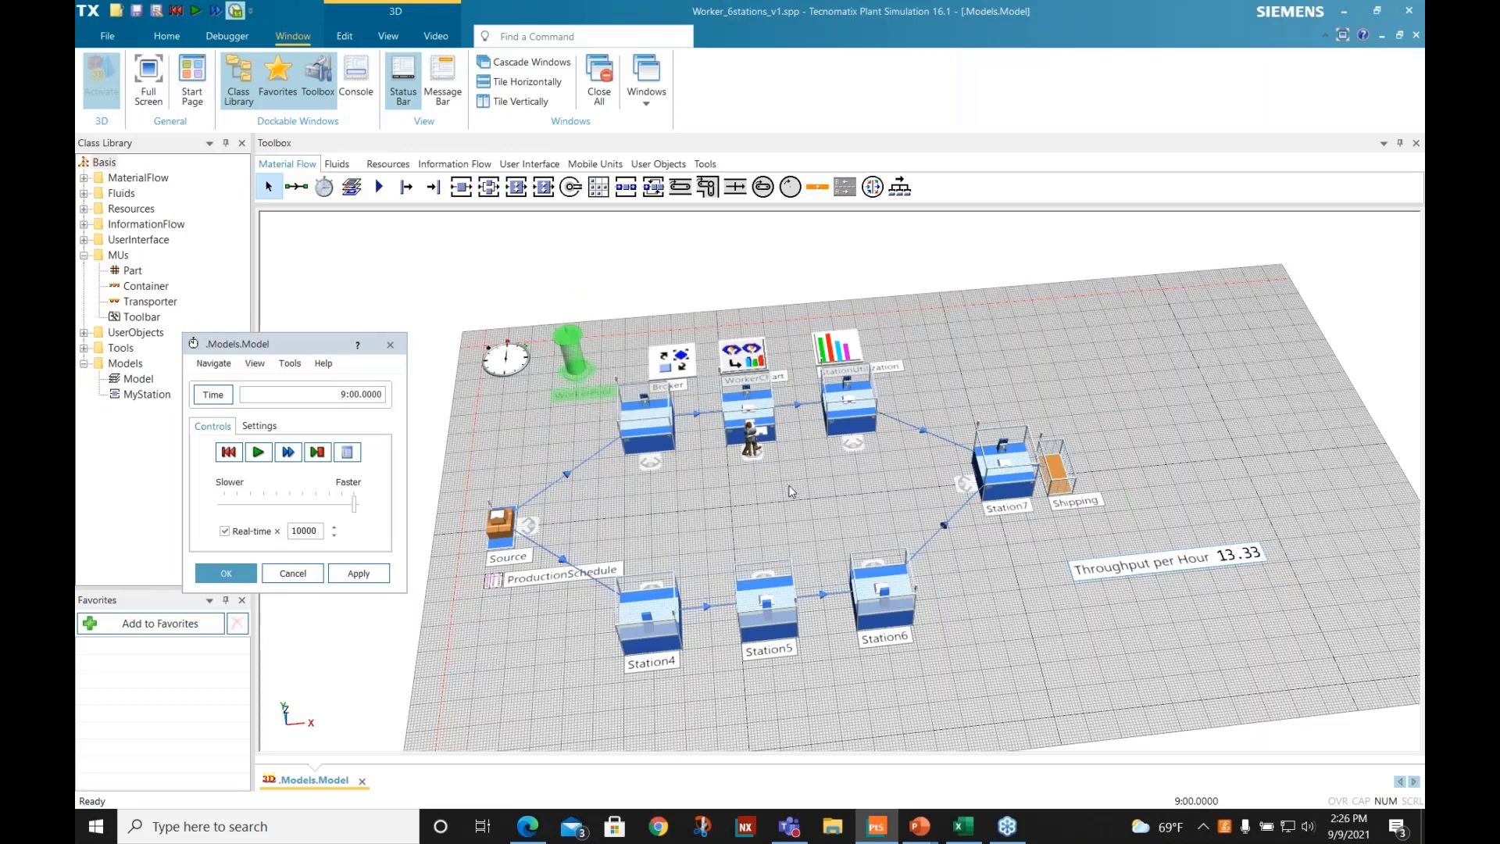
- Reset the simulation and run it to its end with three workers, starting at real-time factor 3.5 and raising it to 10000
click(229, 453)
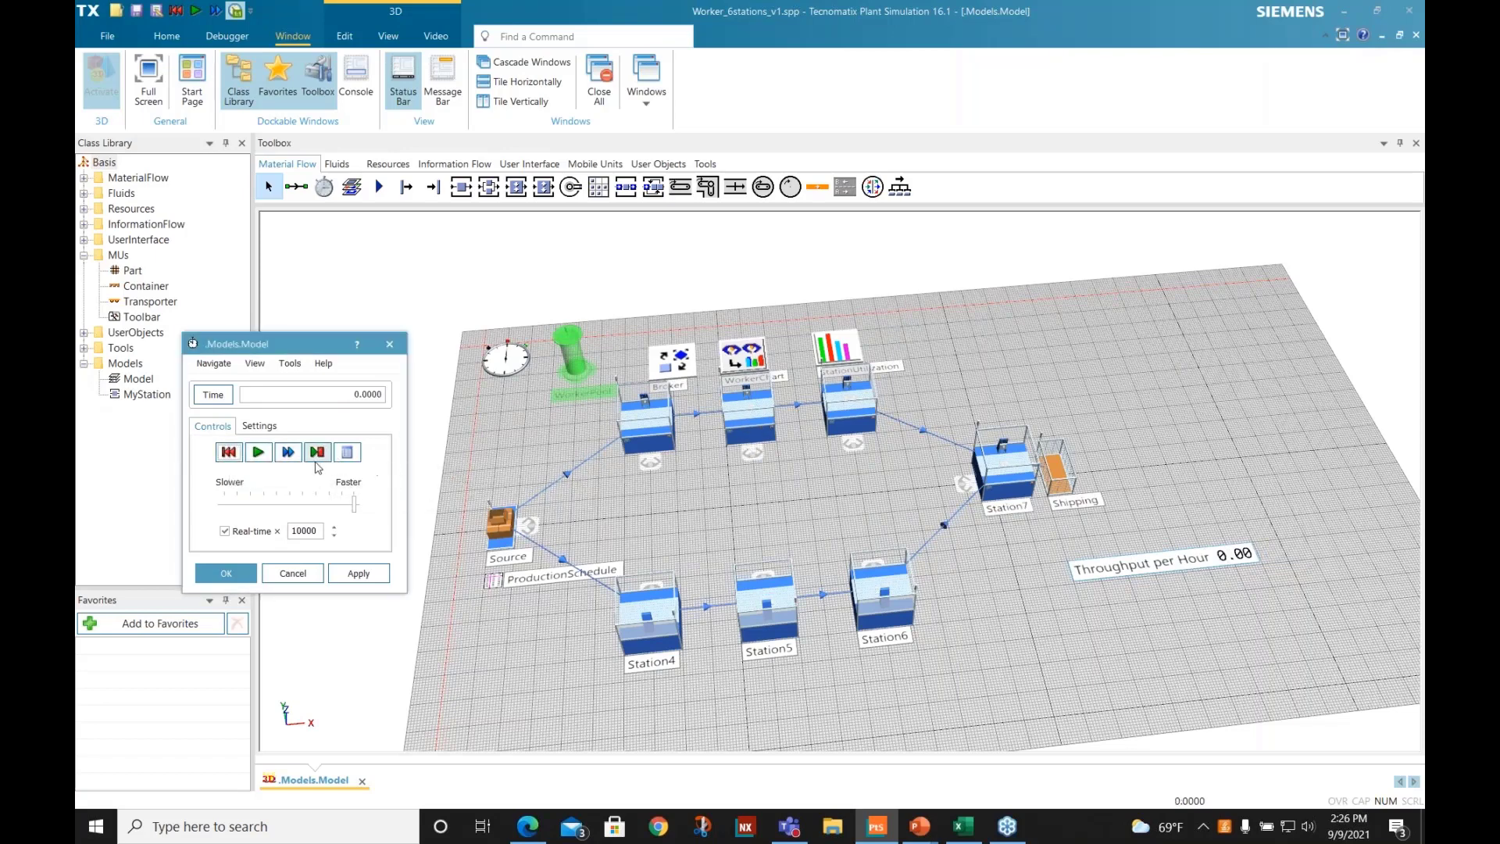
drag(355, 504, 244, 516)
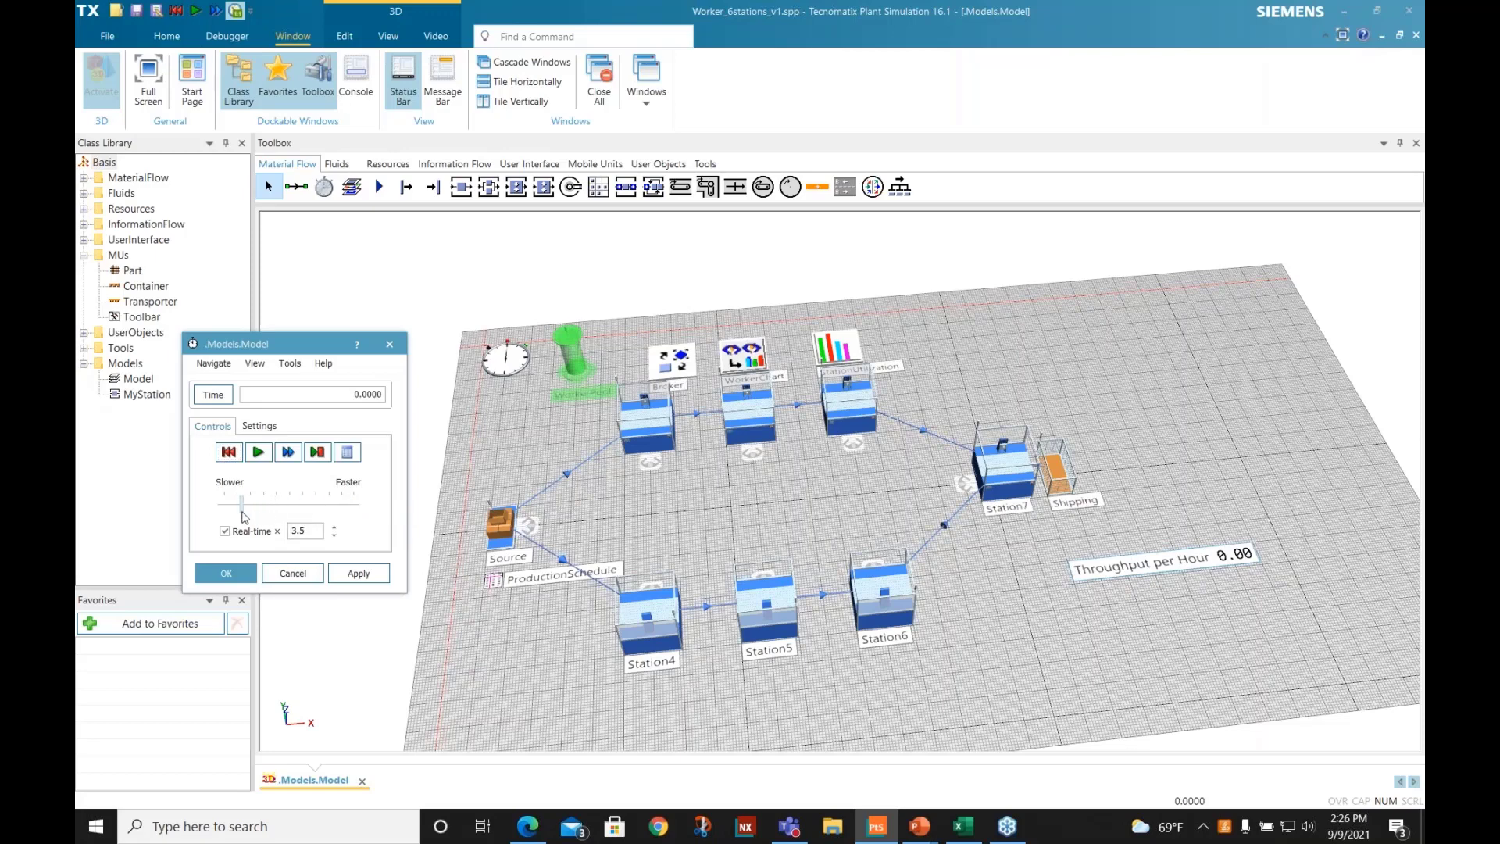
click(258, 453)
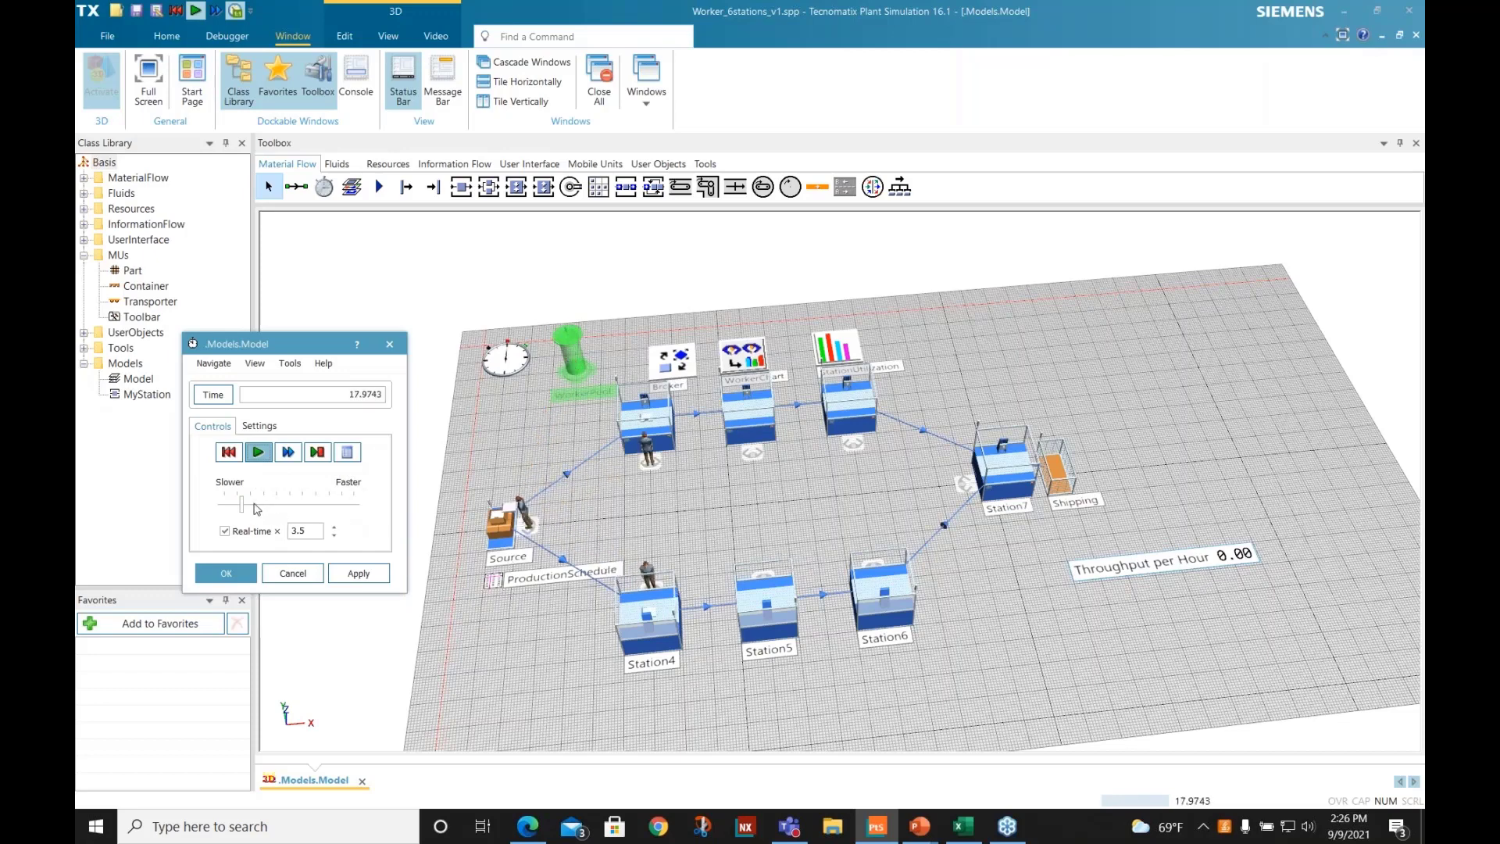
drag(242, 506, 360, 515)
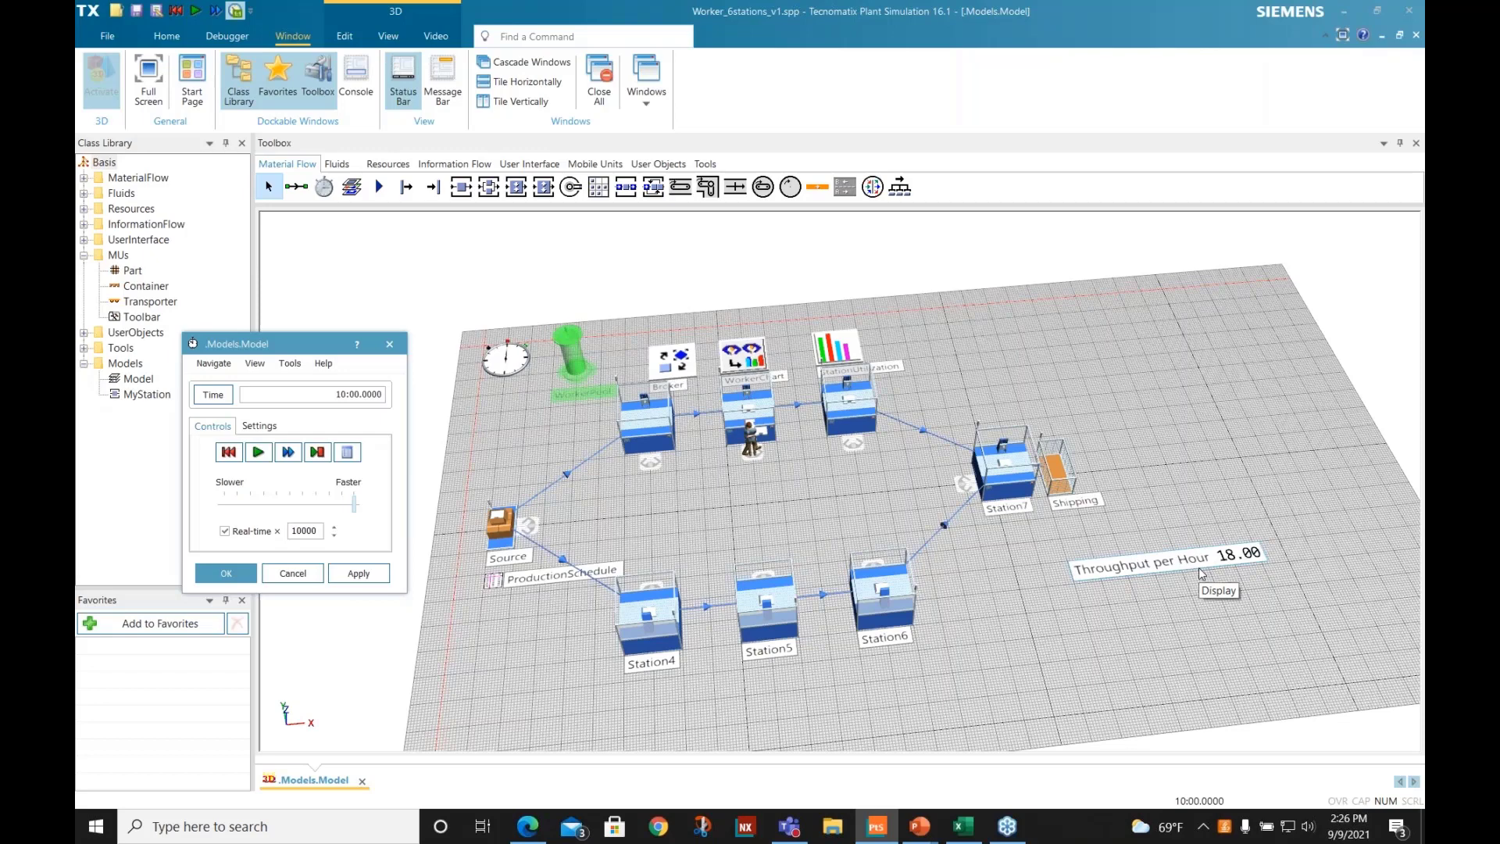
- Set the worker amount in WorkerPool's creation table to 4, confirm both dialogs, and rerun the simulation from reset to its end
double_click(575, 370)
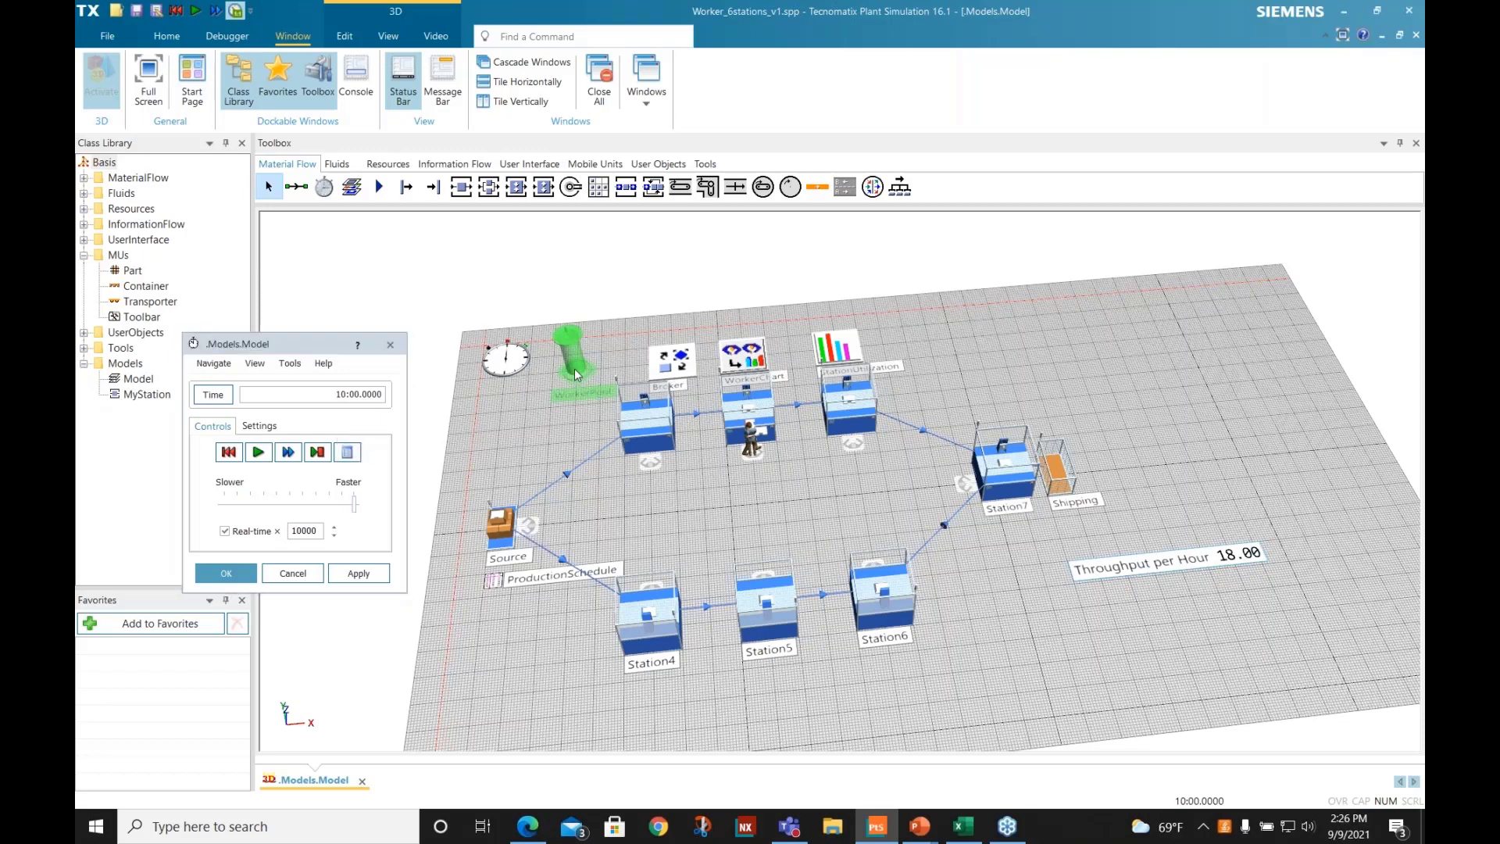
click(704, 394)
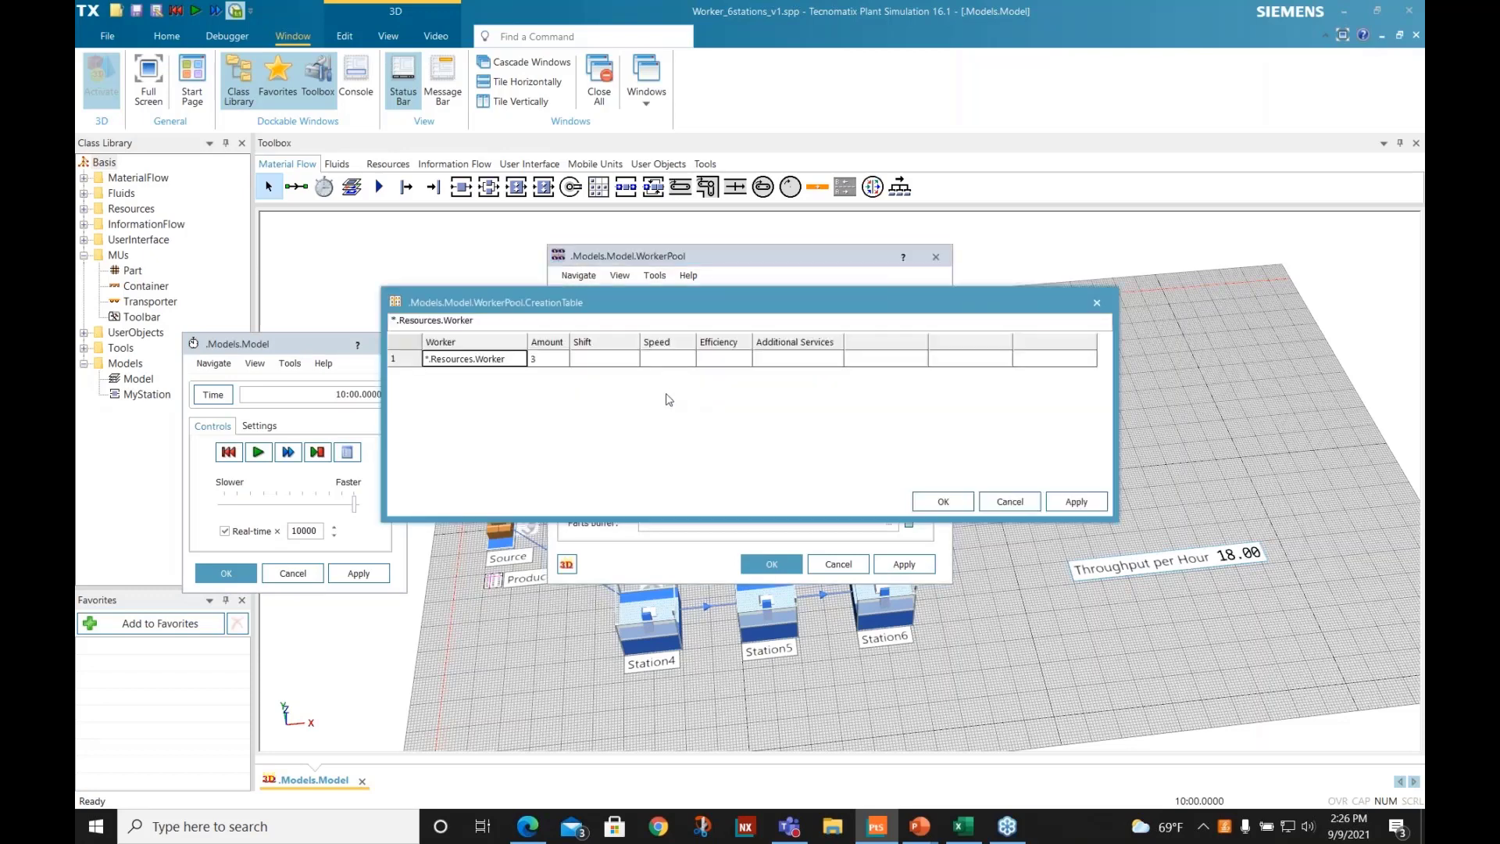
click(547, 358)
text(4)
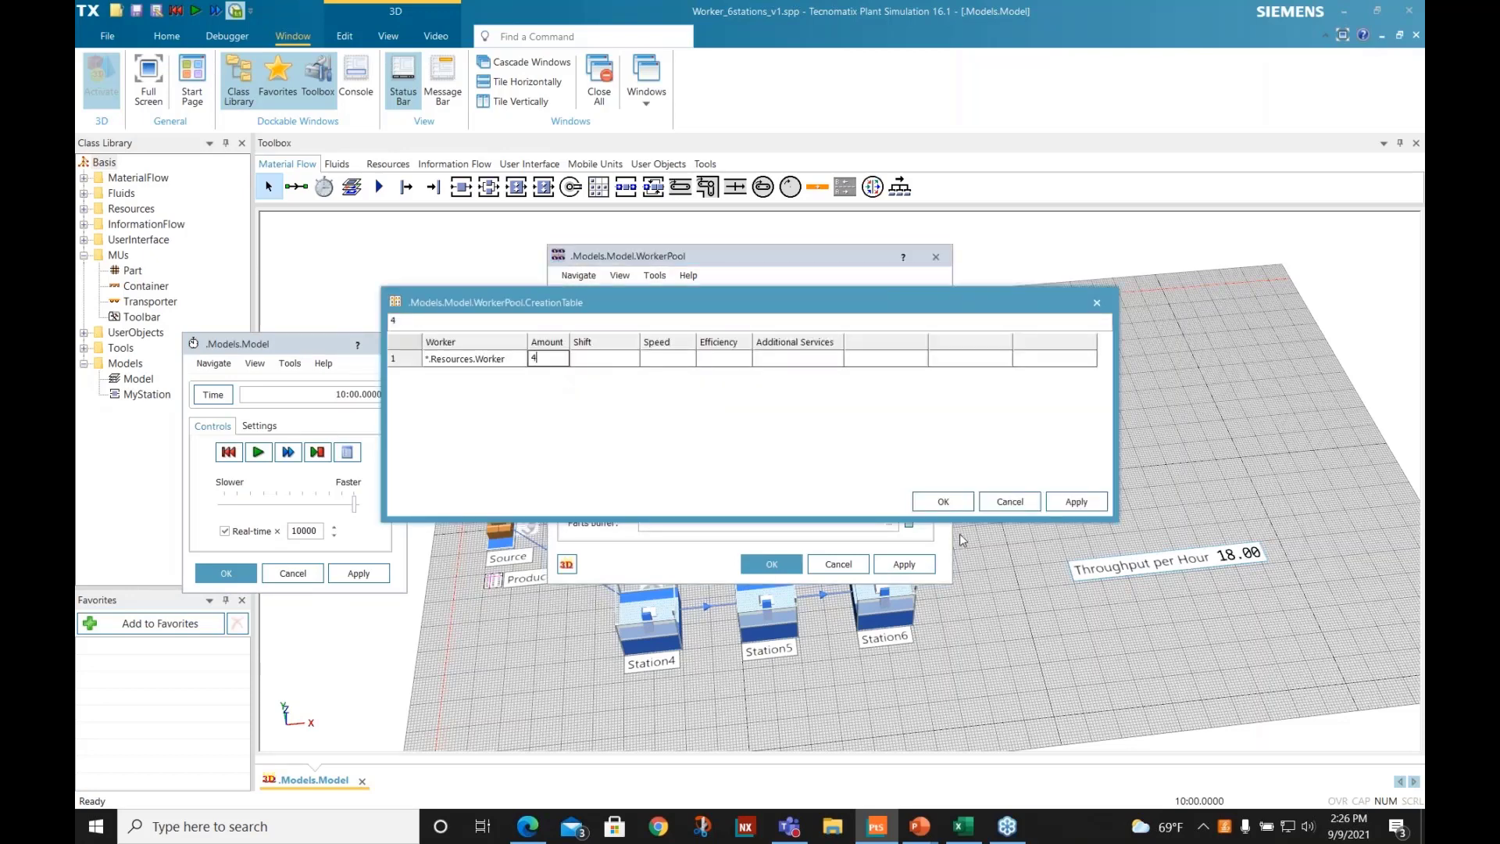
click(943, 502)
click(771, 563)
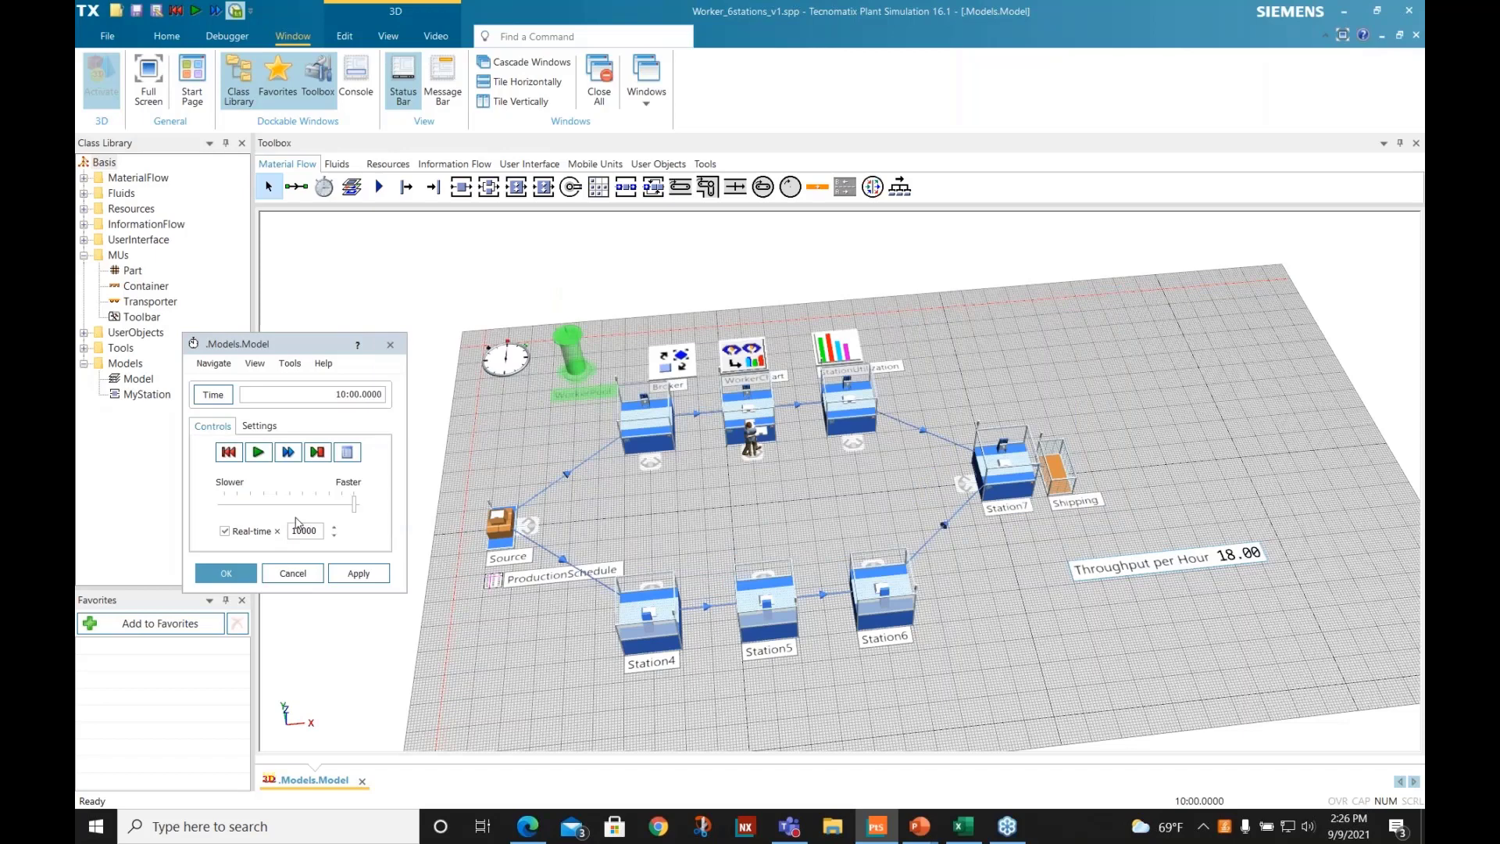
click(228, 453)
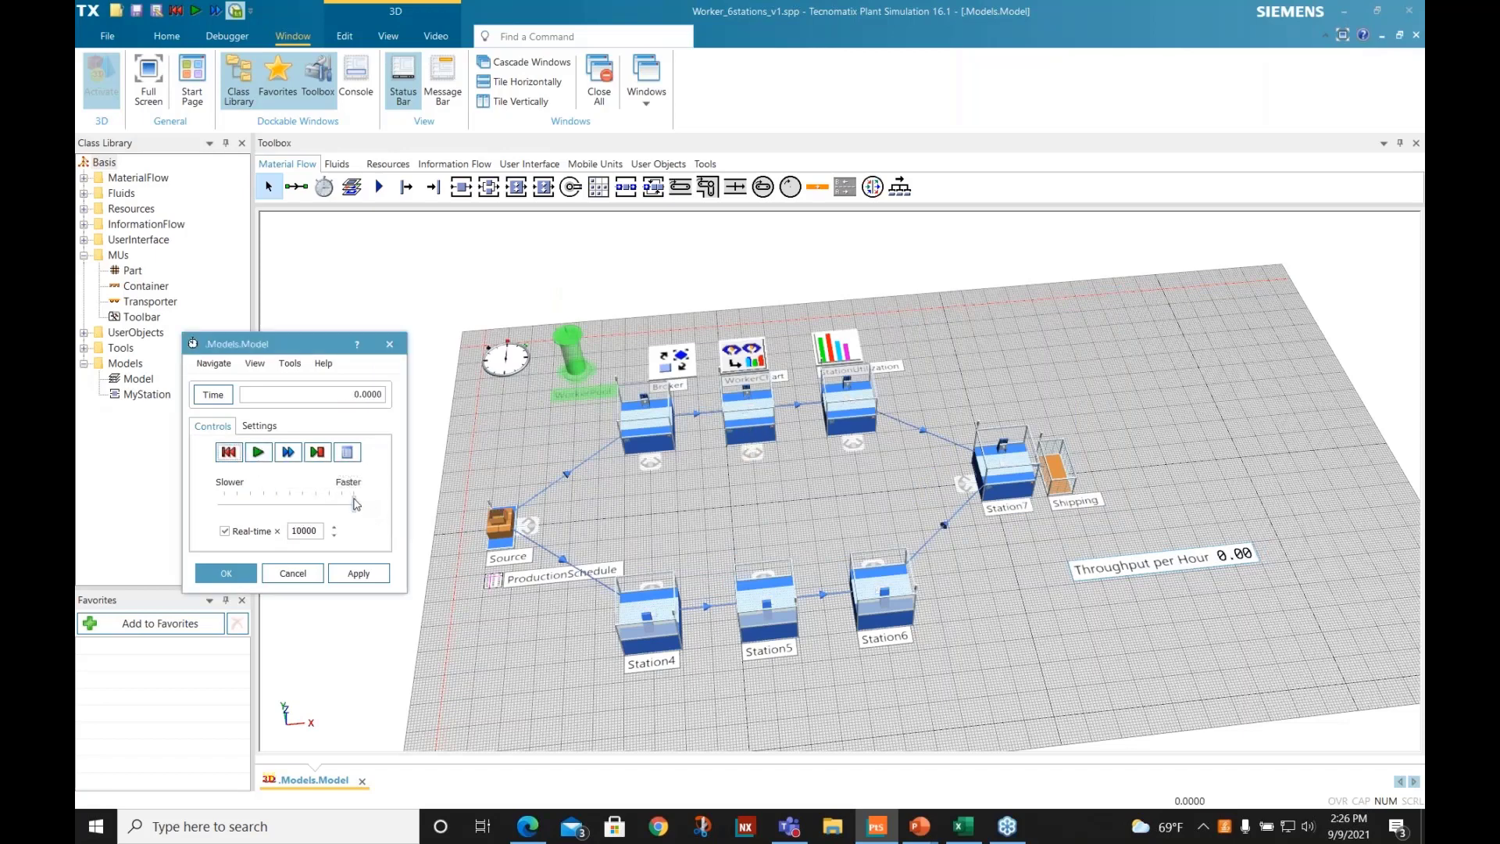
click(257, 453)
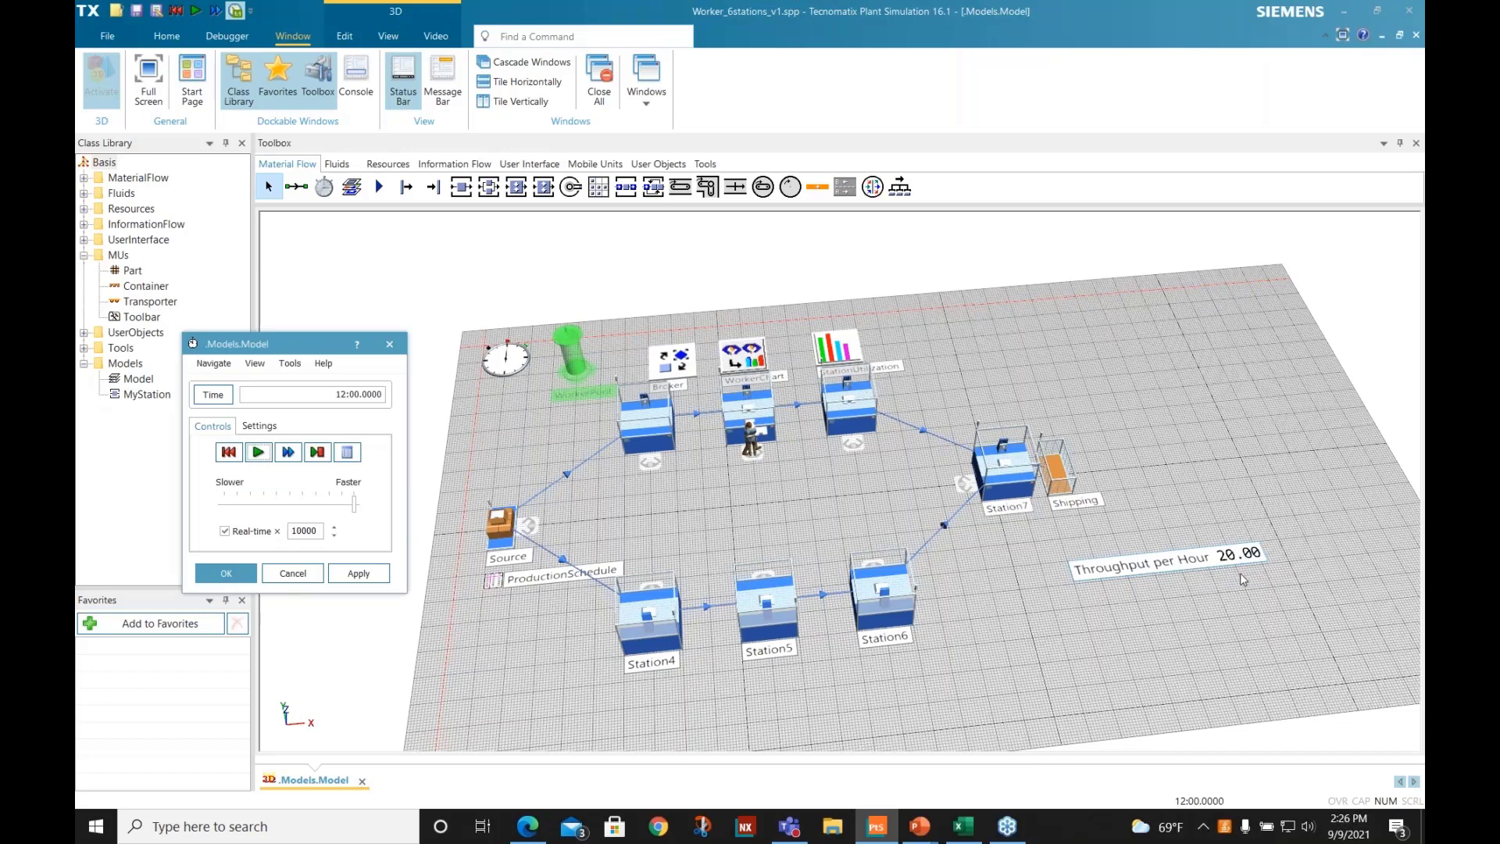
- Set the worker amount in WorkerPool's creation table to 5, confirm both dialogs, and rerun the simulation from reset to its end
double_click(577, 370)
click(663, 390)
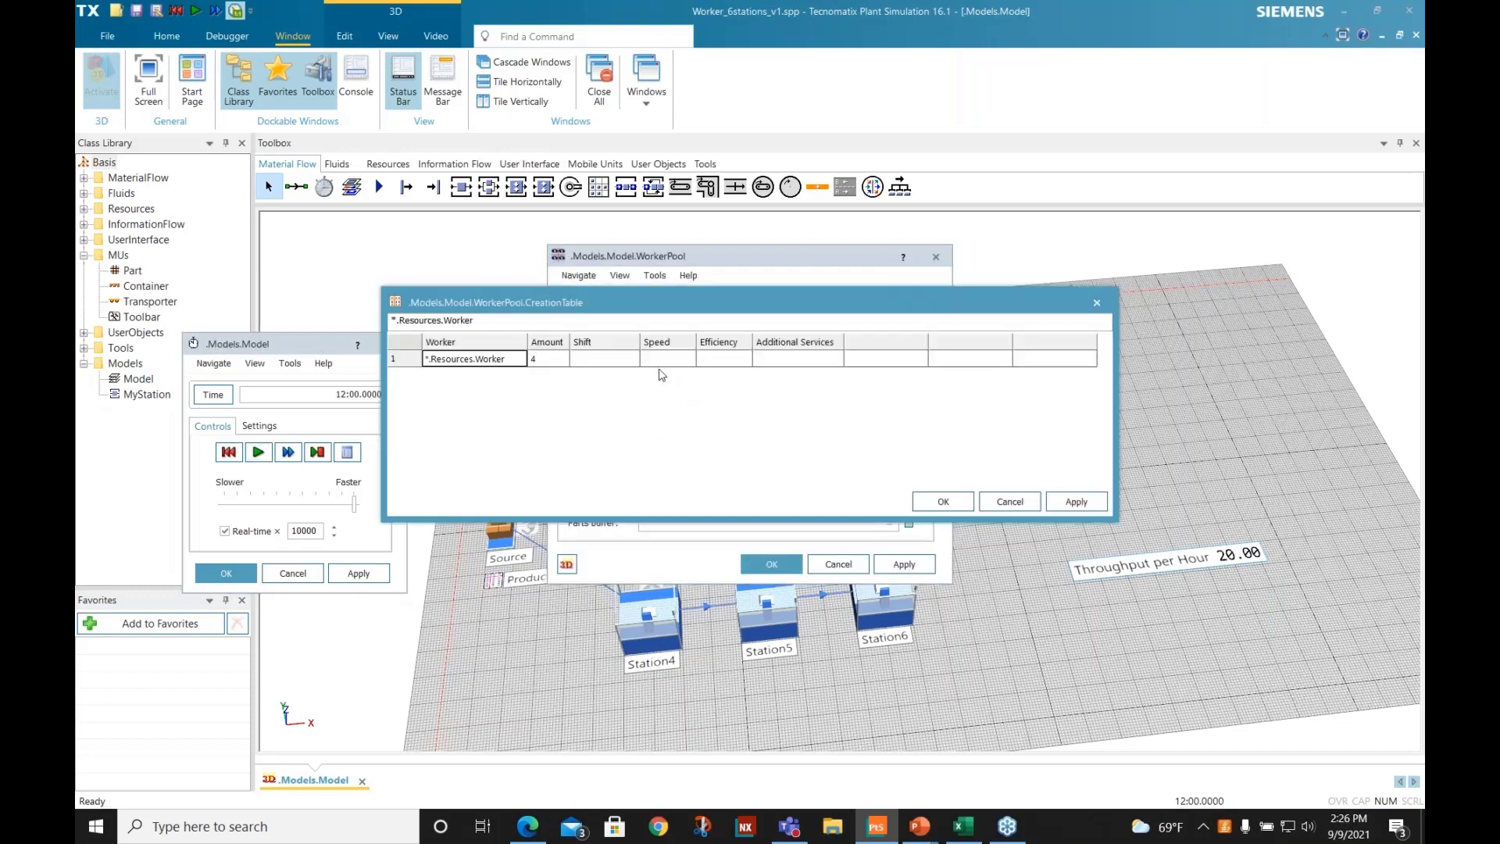
click(549, 361)
text(5)
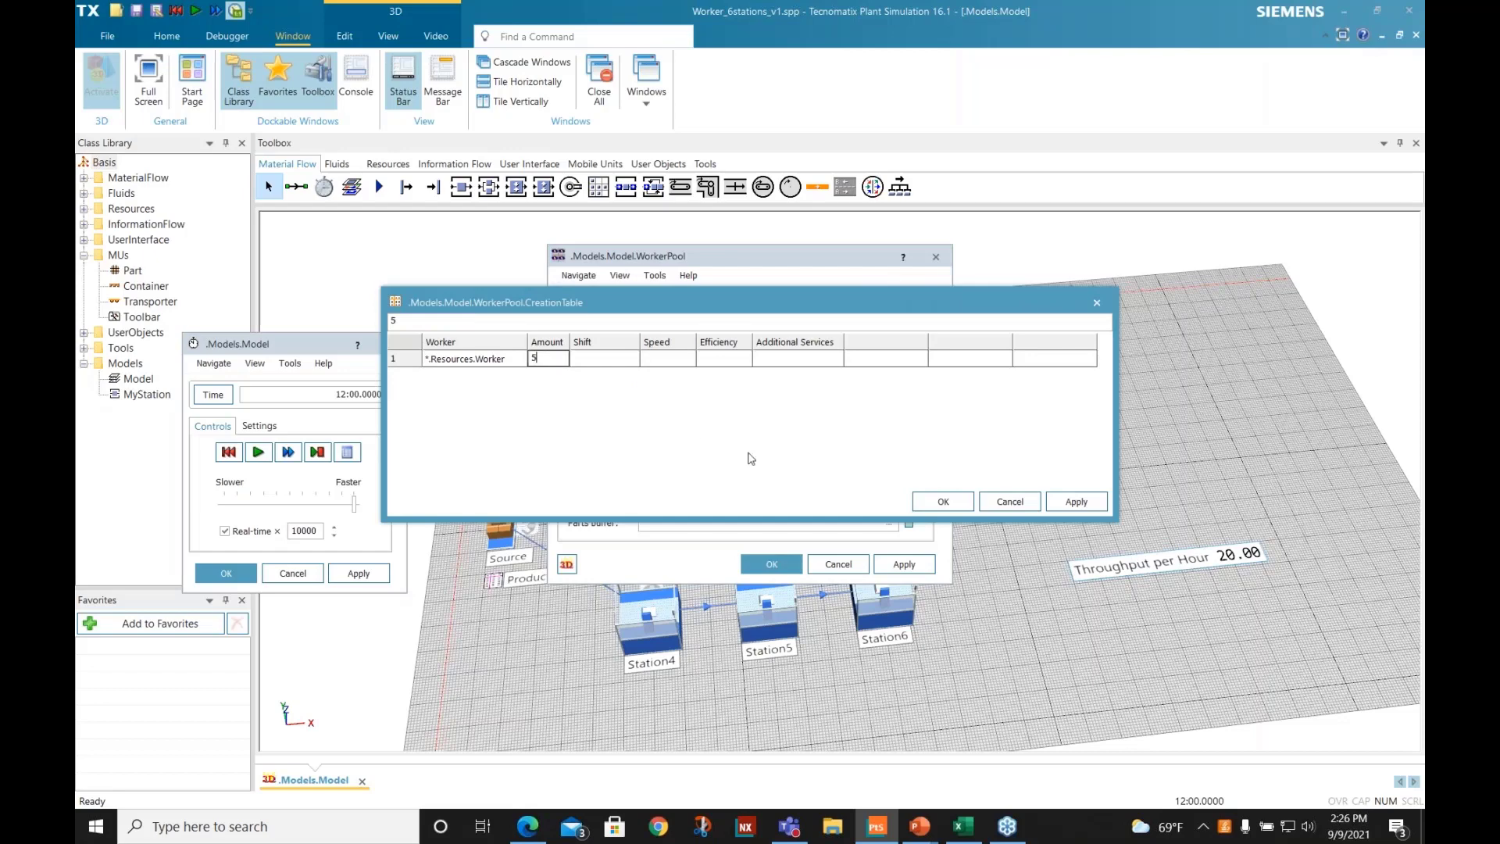
click(944, 502)
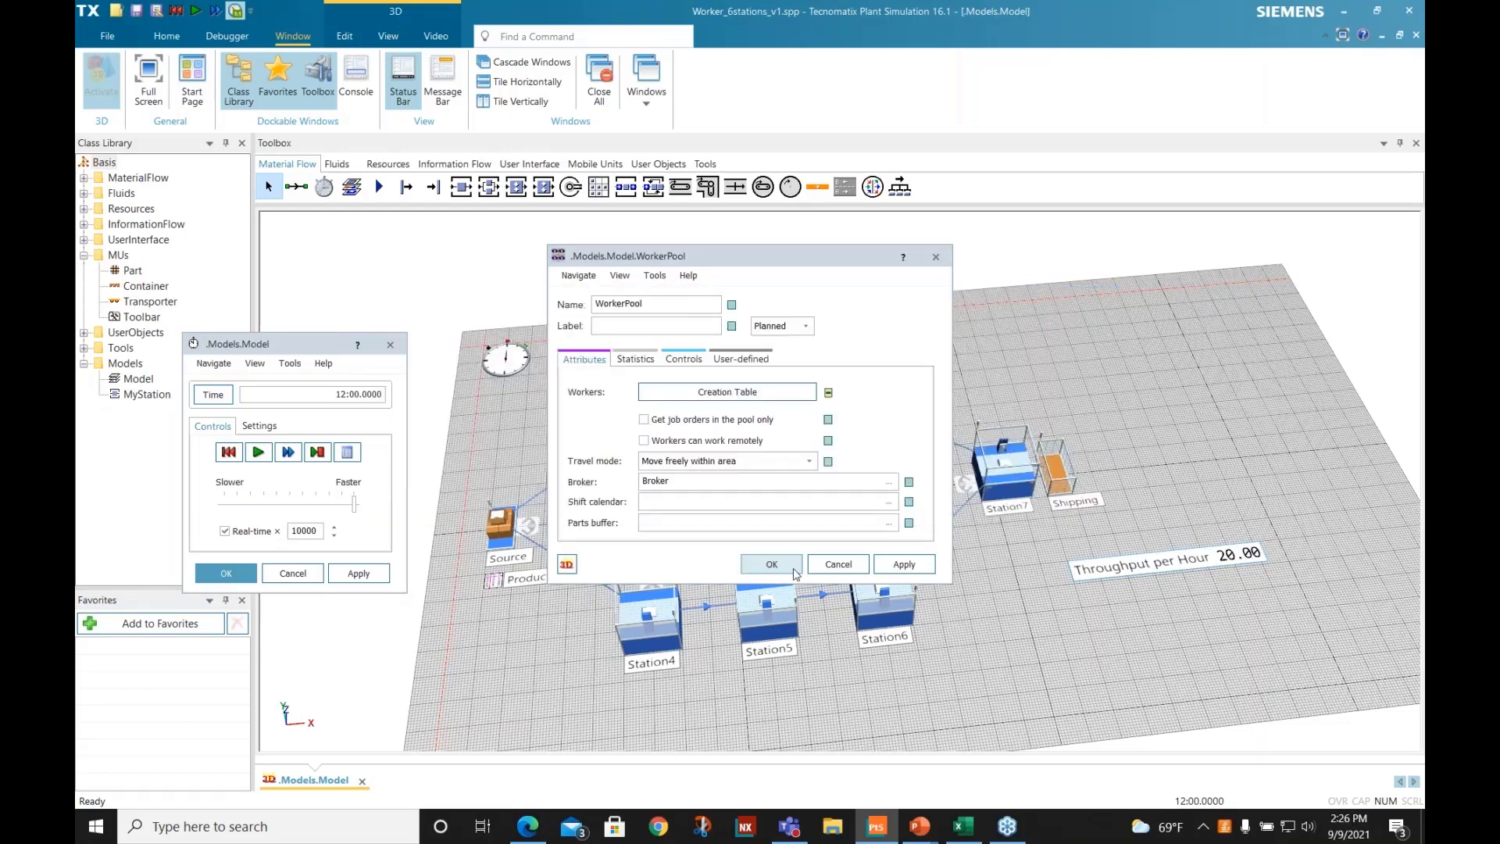
click(774, 565)
click(229, 452)
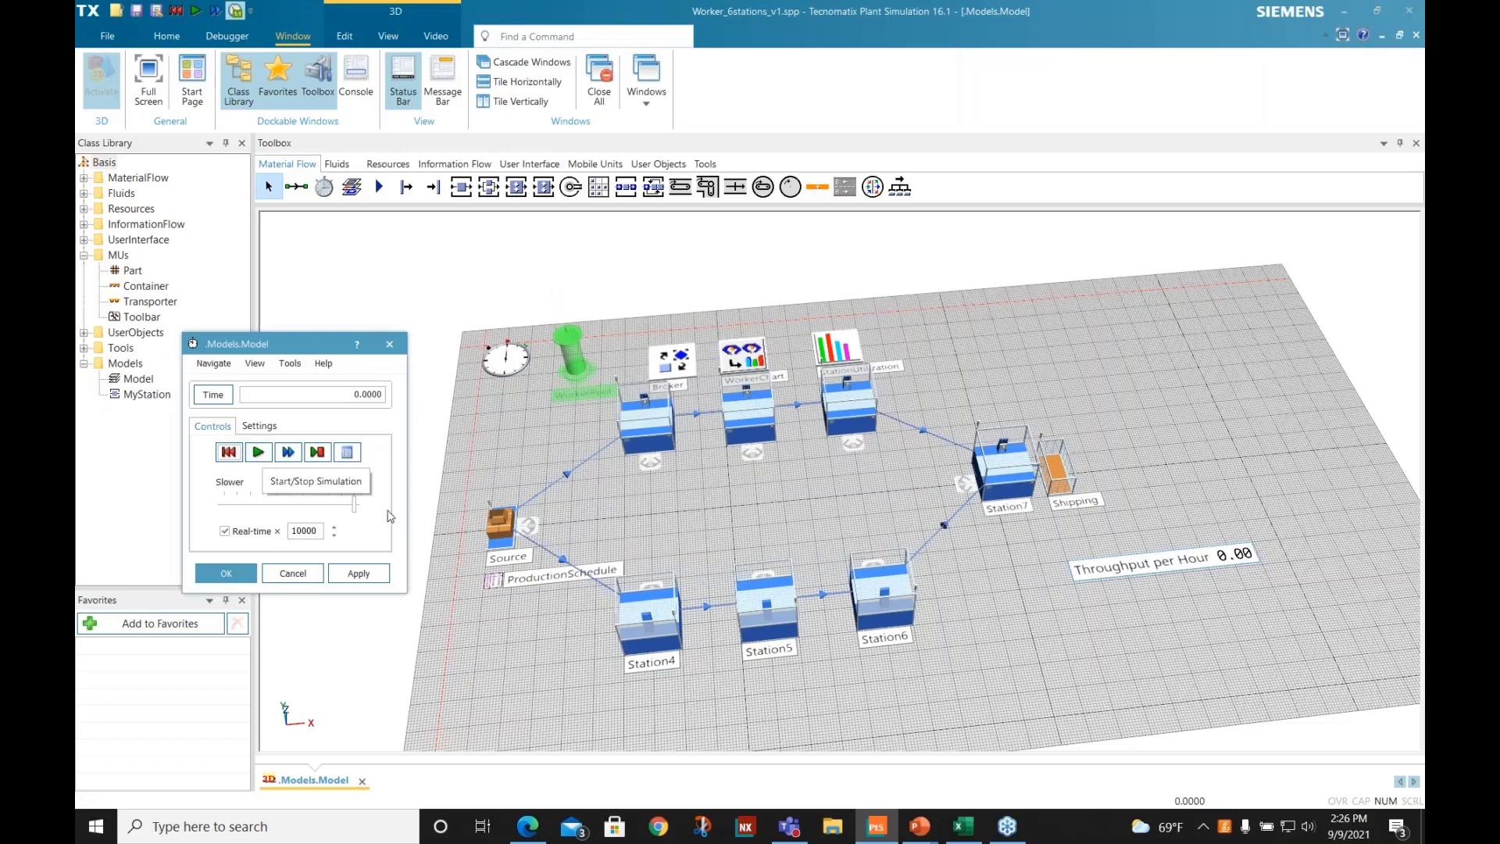
click(258, 452)
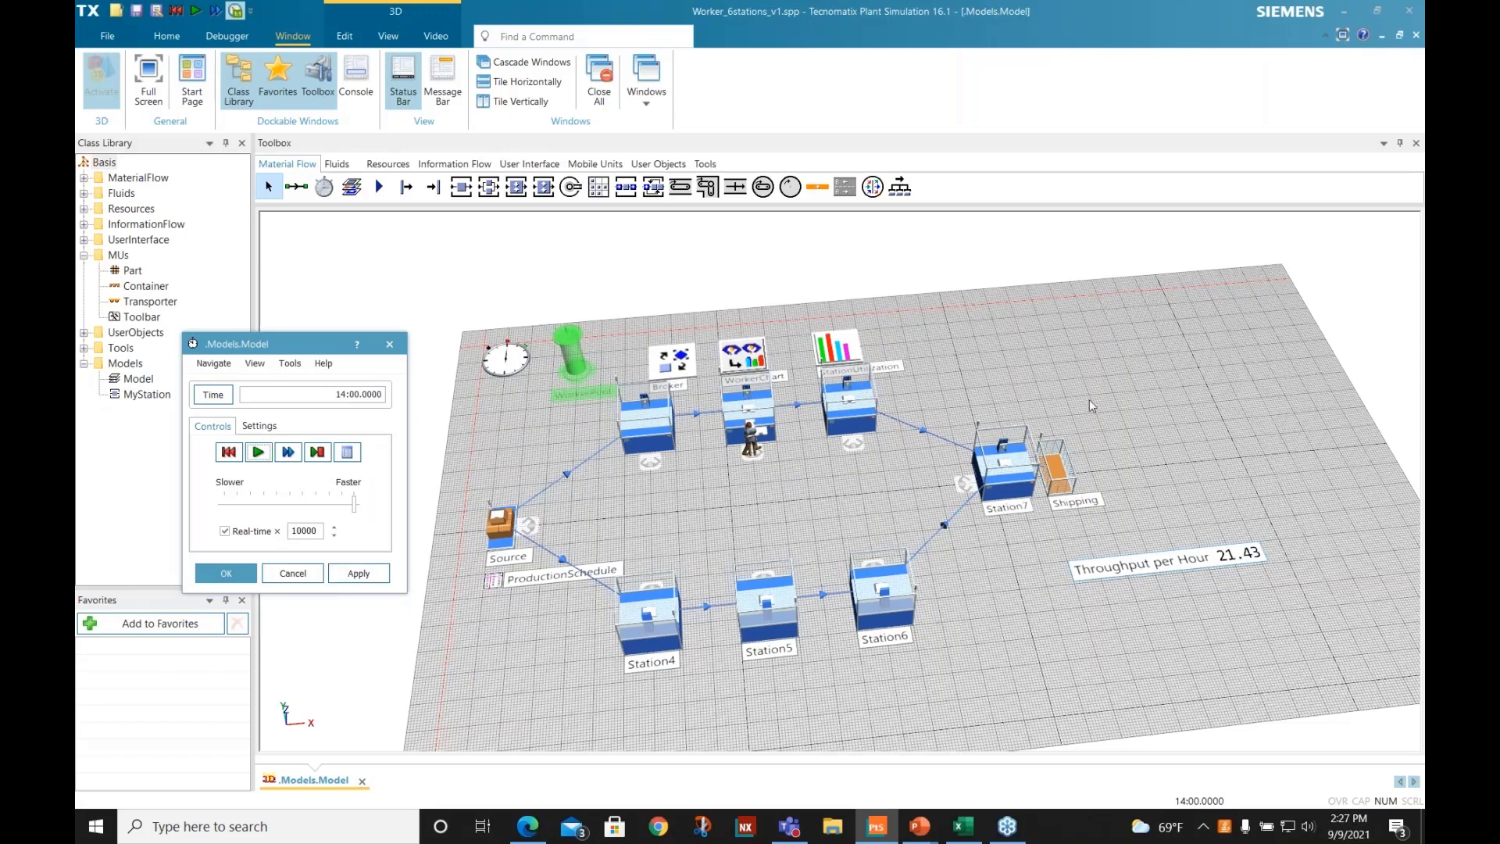
- Bring the Excel results table over the model, compare the throughput per hour by number of workers, and move the window away again
drag(1499, 215, 785, 244)
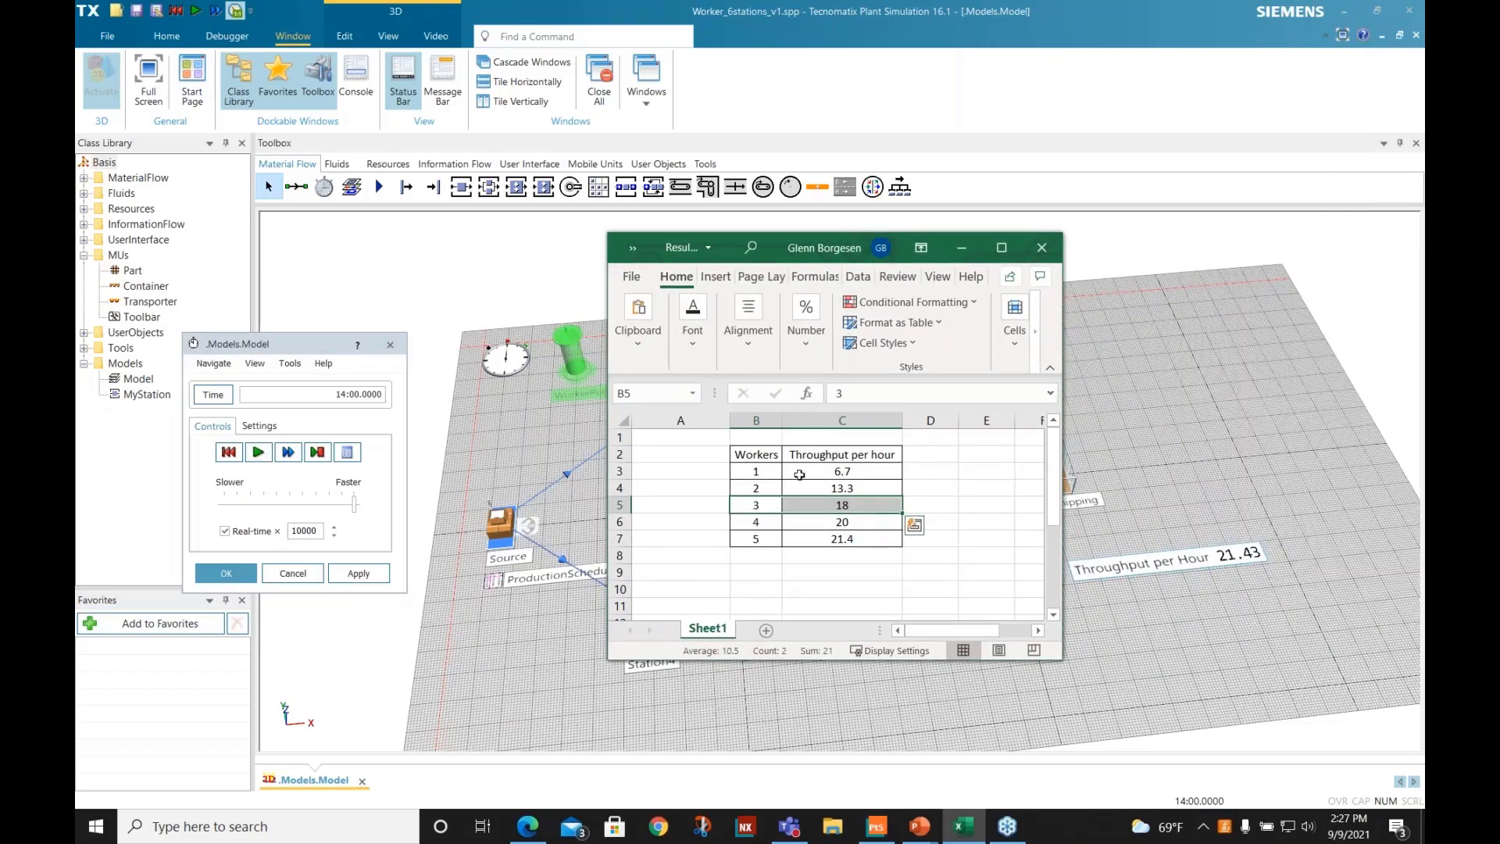
click(743, 472)
click(834, 471)
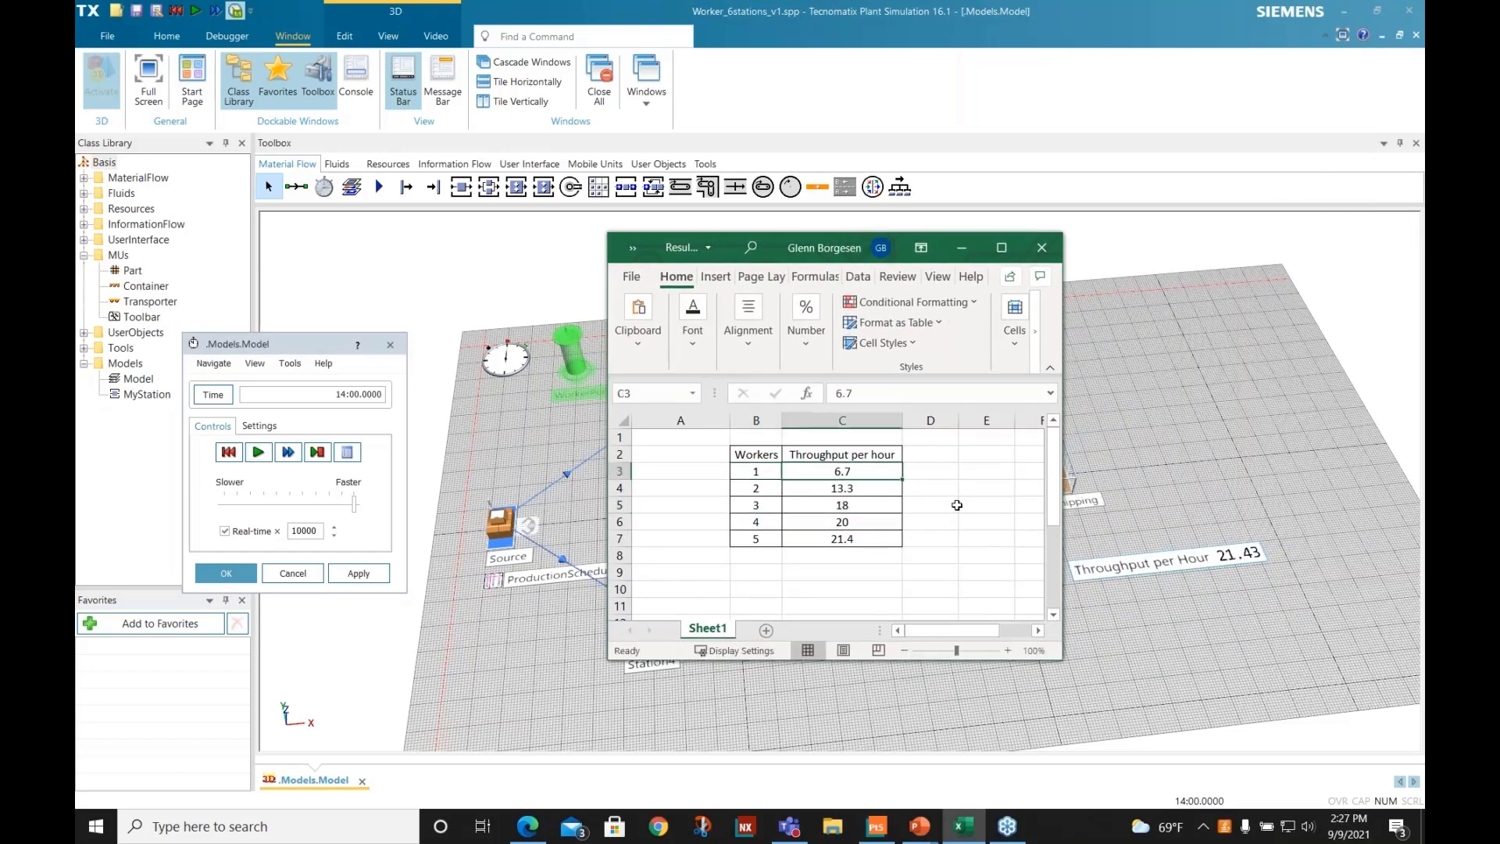
drag(766, 489, 877, 488)
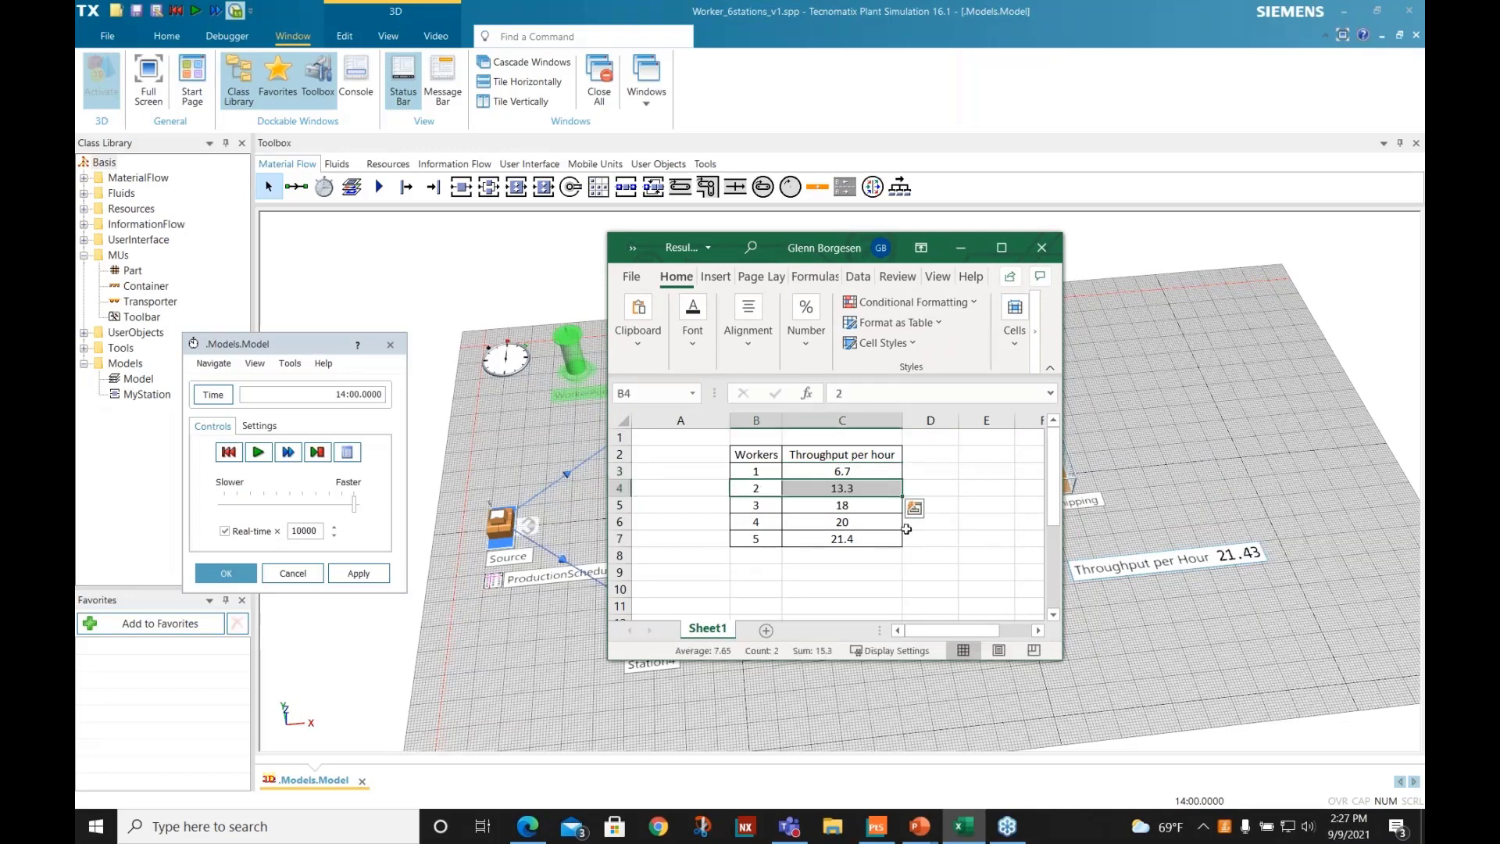
drag(761, 505, 854, 504)
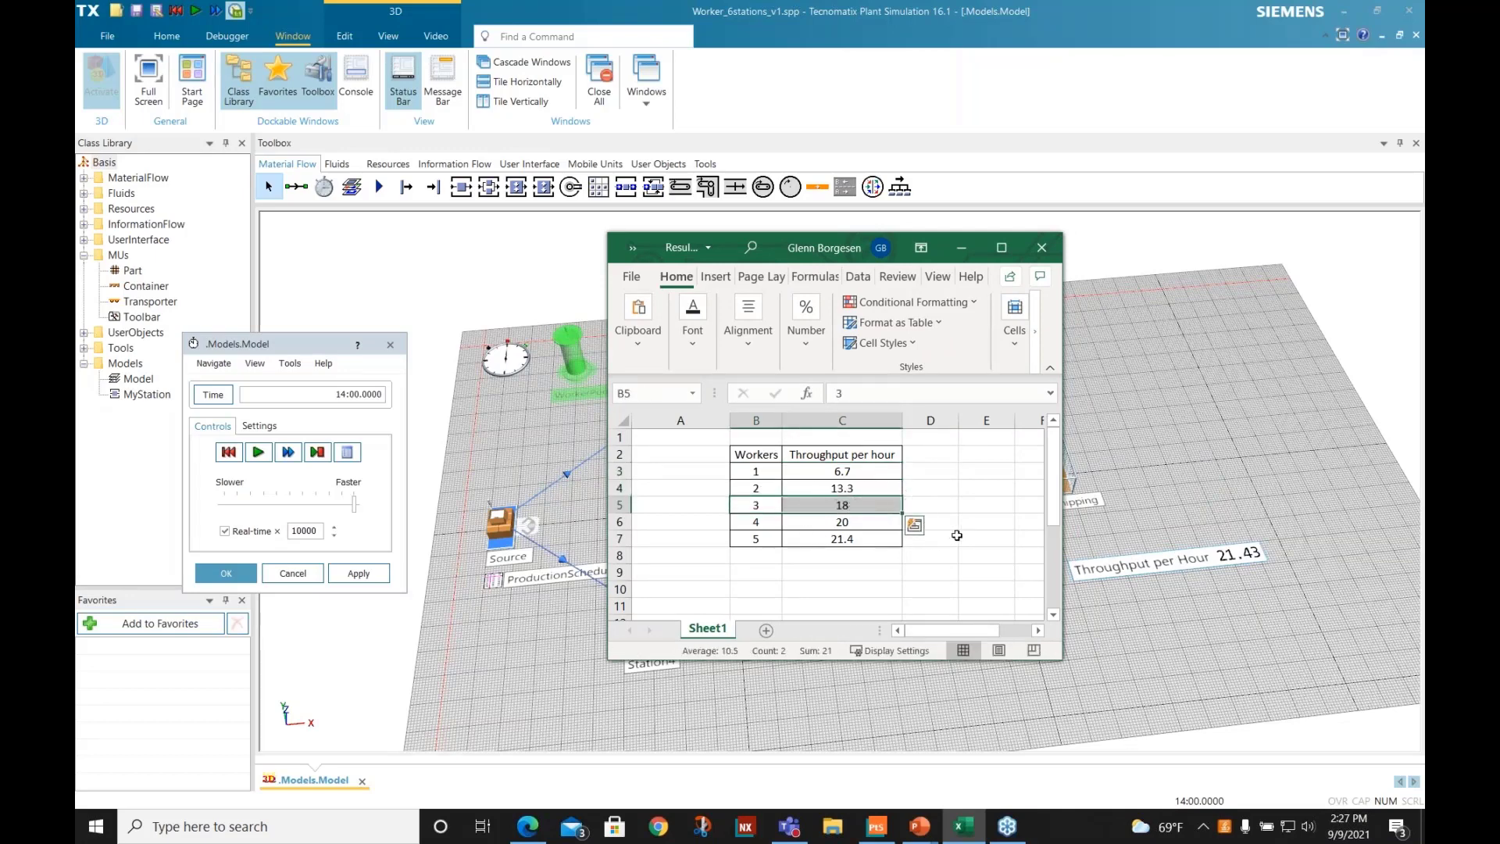
click(825, 524)
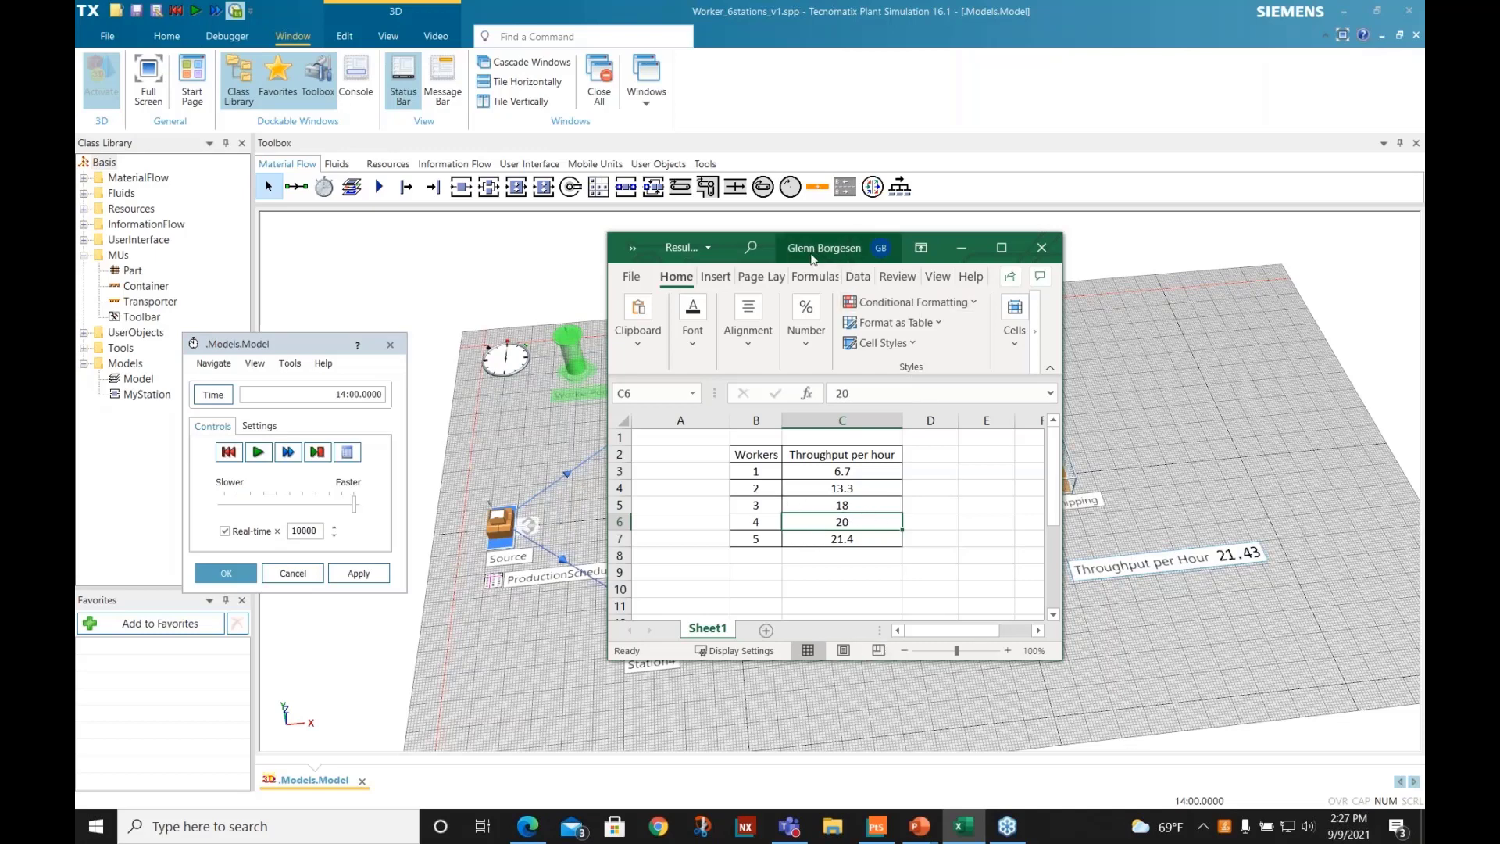
drag(762, 243, 1424, 249)
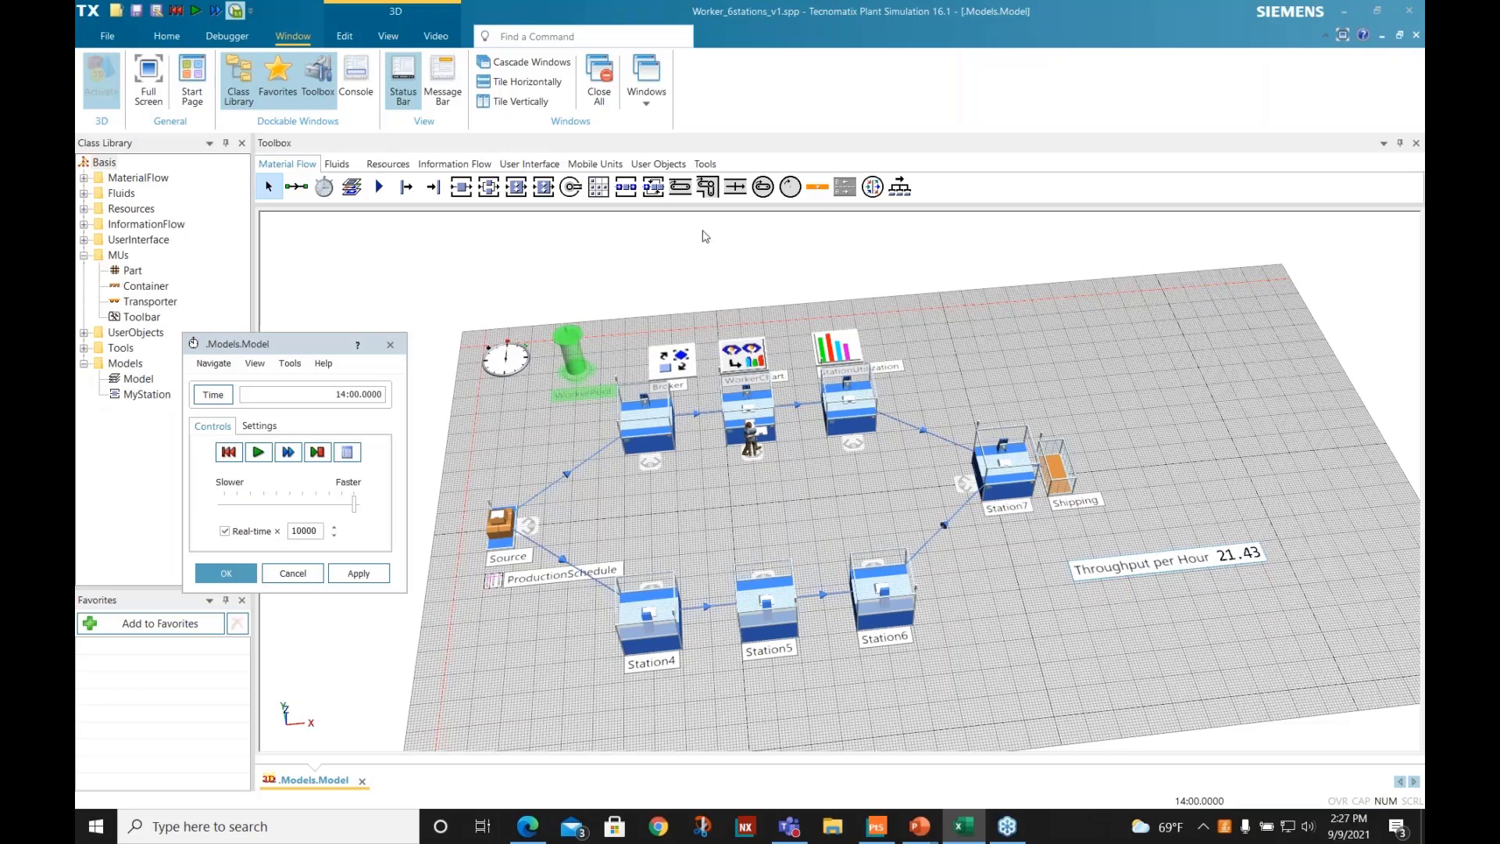
- In Plant Simulation, set WorkerPool's worker amount back to 3, confirm both dialogs, and rerun the simulation from reset to its end
double_click(579, 370)
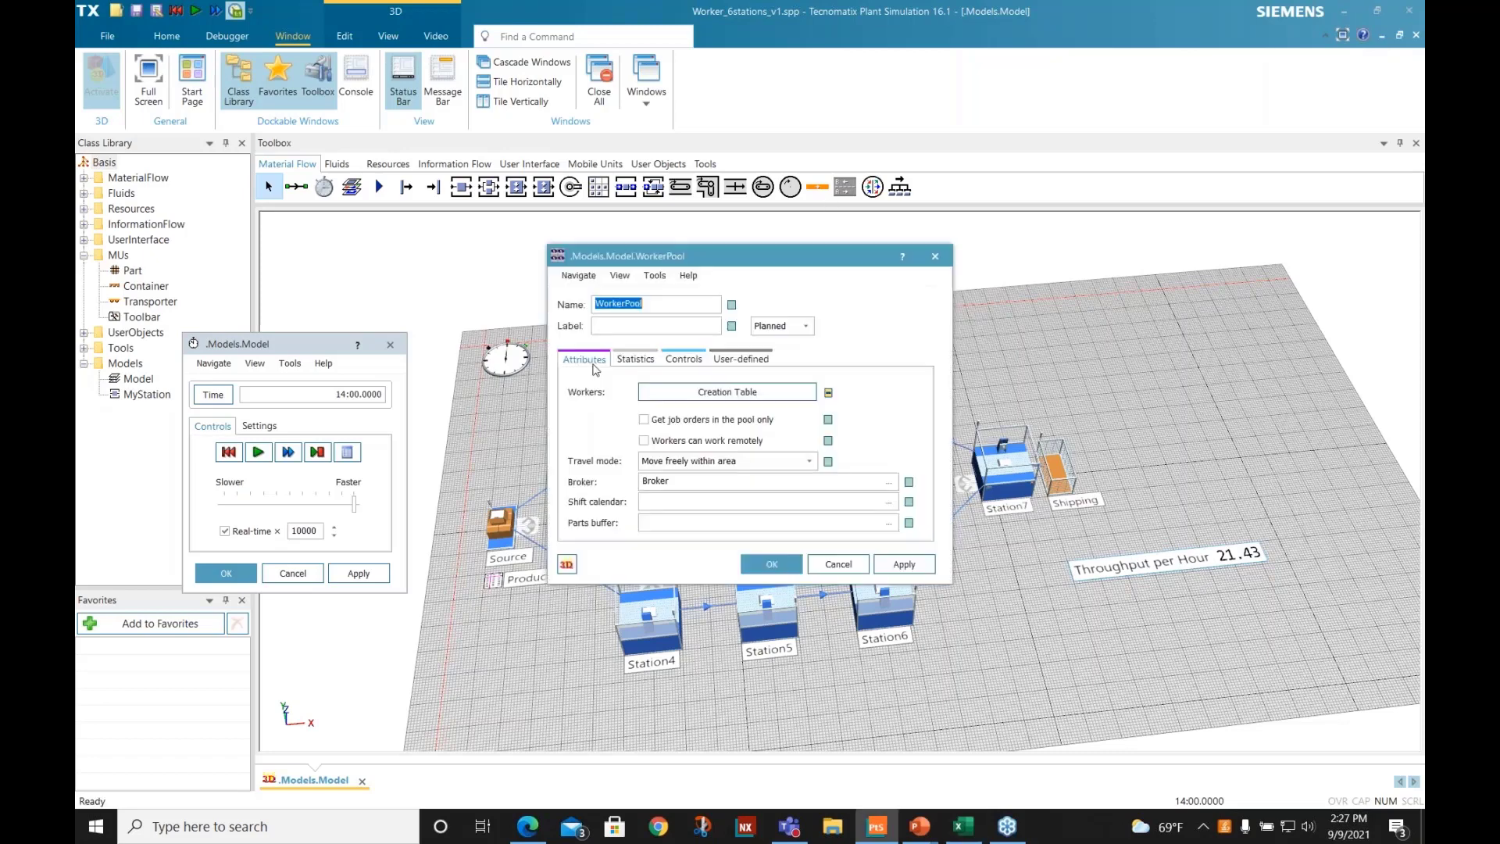
click(723, 393)
click(562, 361)
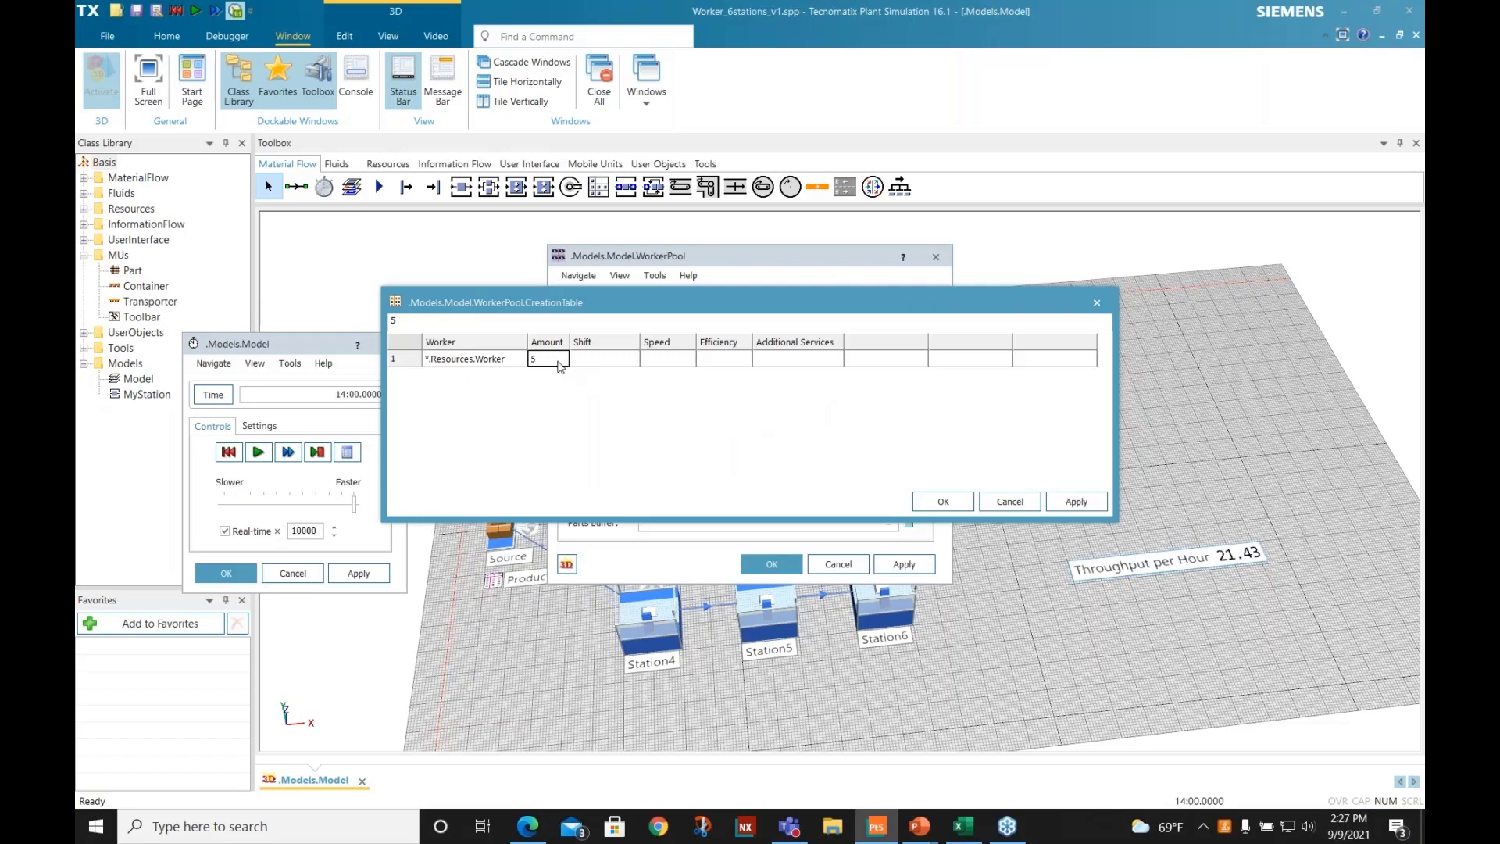
click(944, 502)
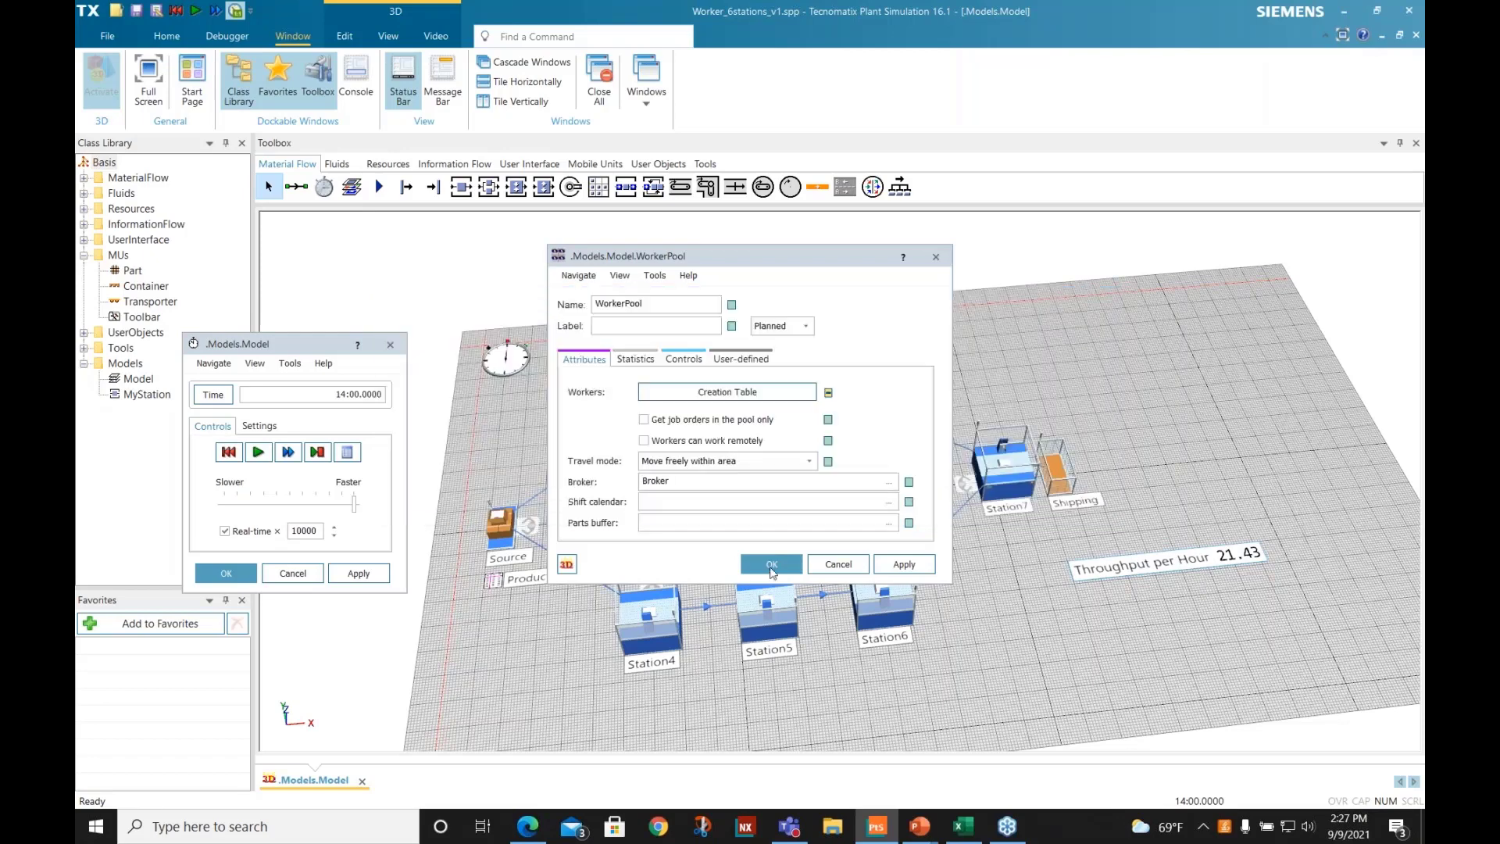
click(771, 569)
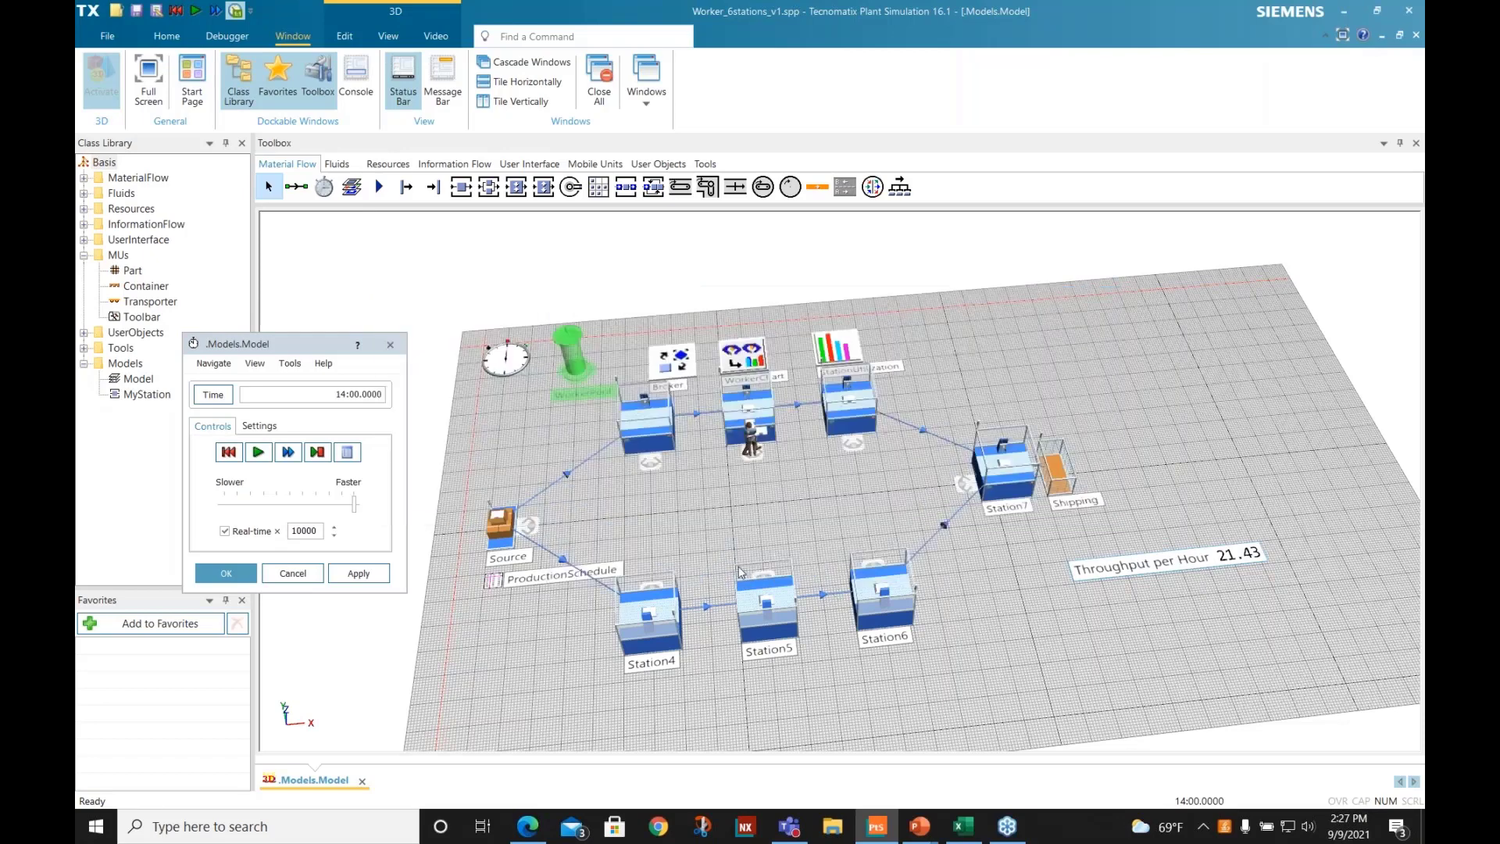
click(228, 453)
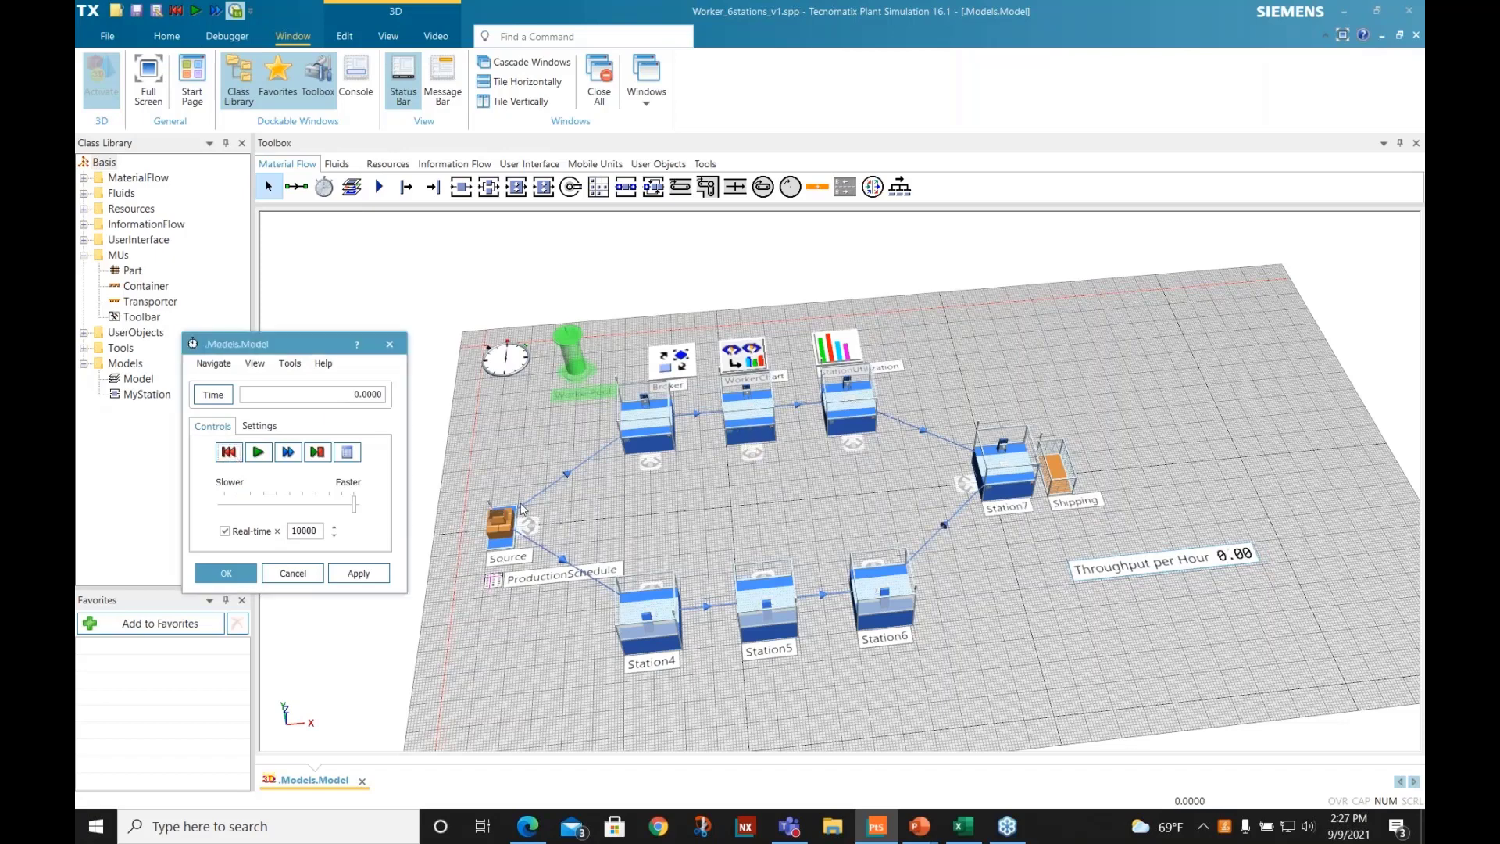
click(258, 453)
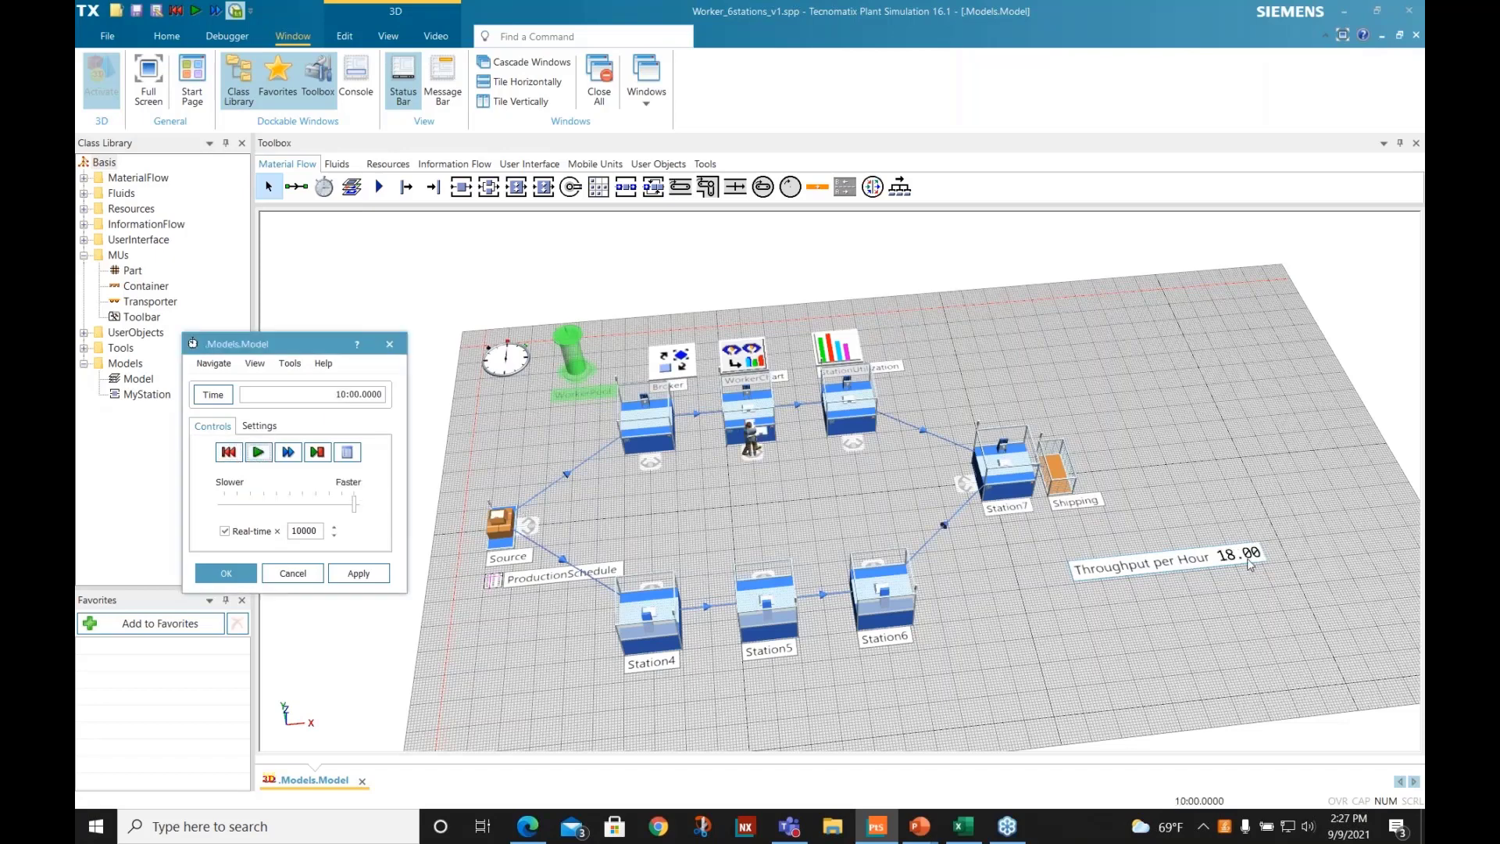
- Open the WorkerChart utilization chart, enlarge it to examine how each worker's time is spent, and close it
drag(1049, 578, 1041, 617)
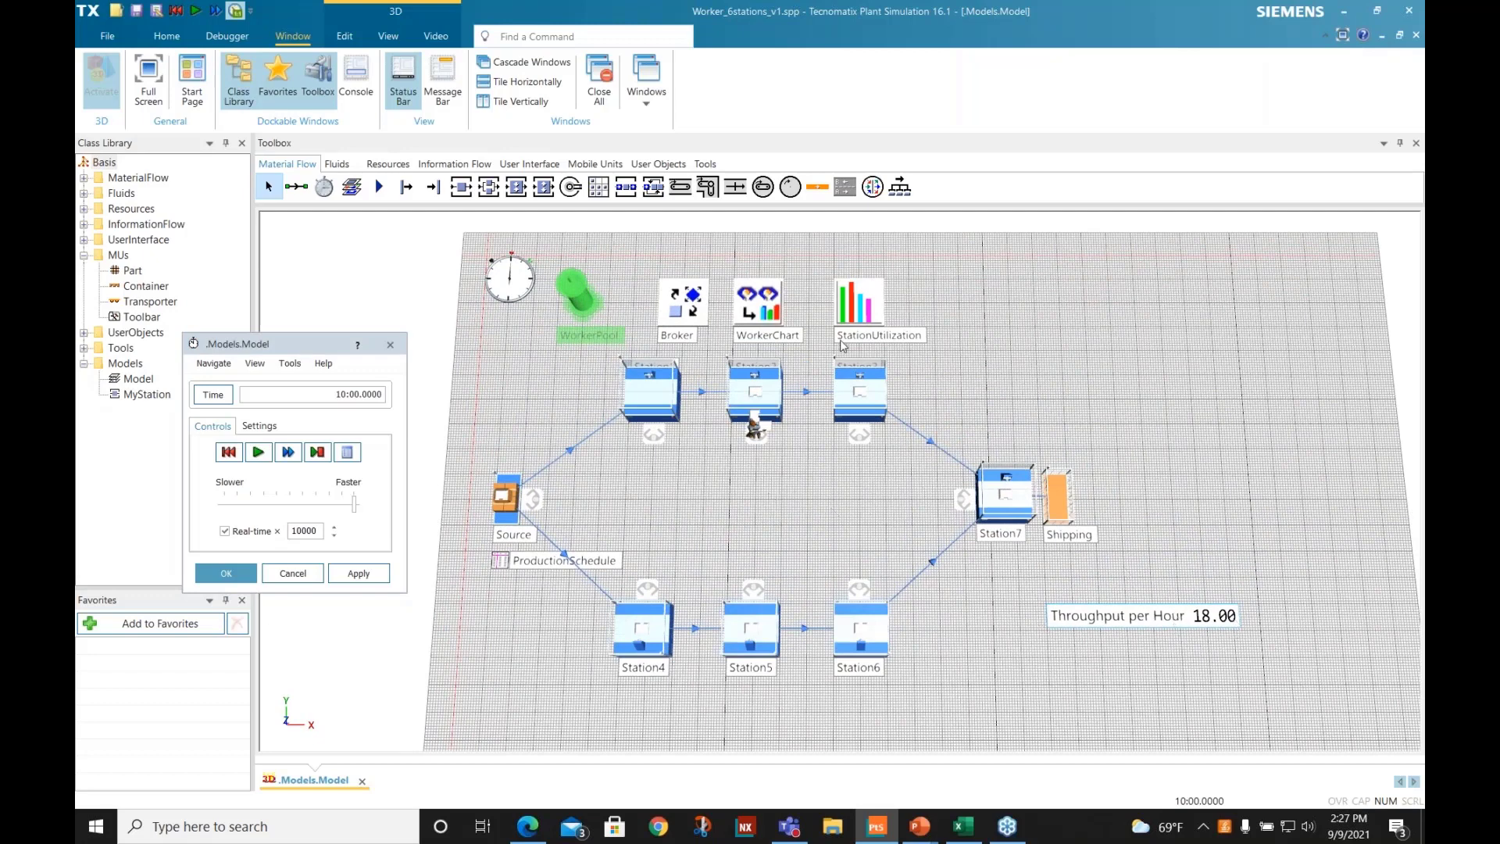
right_click(755, 298)
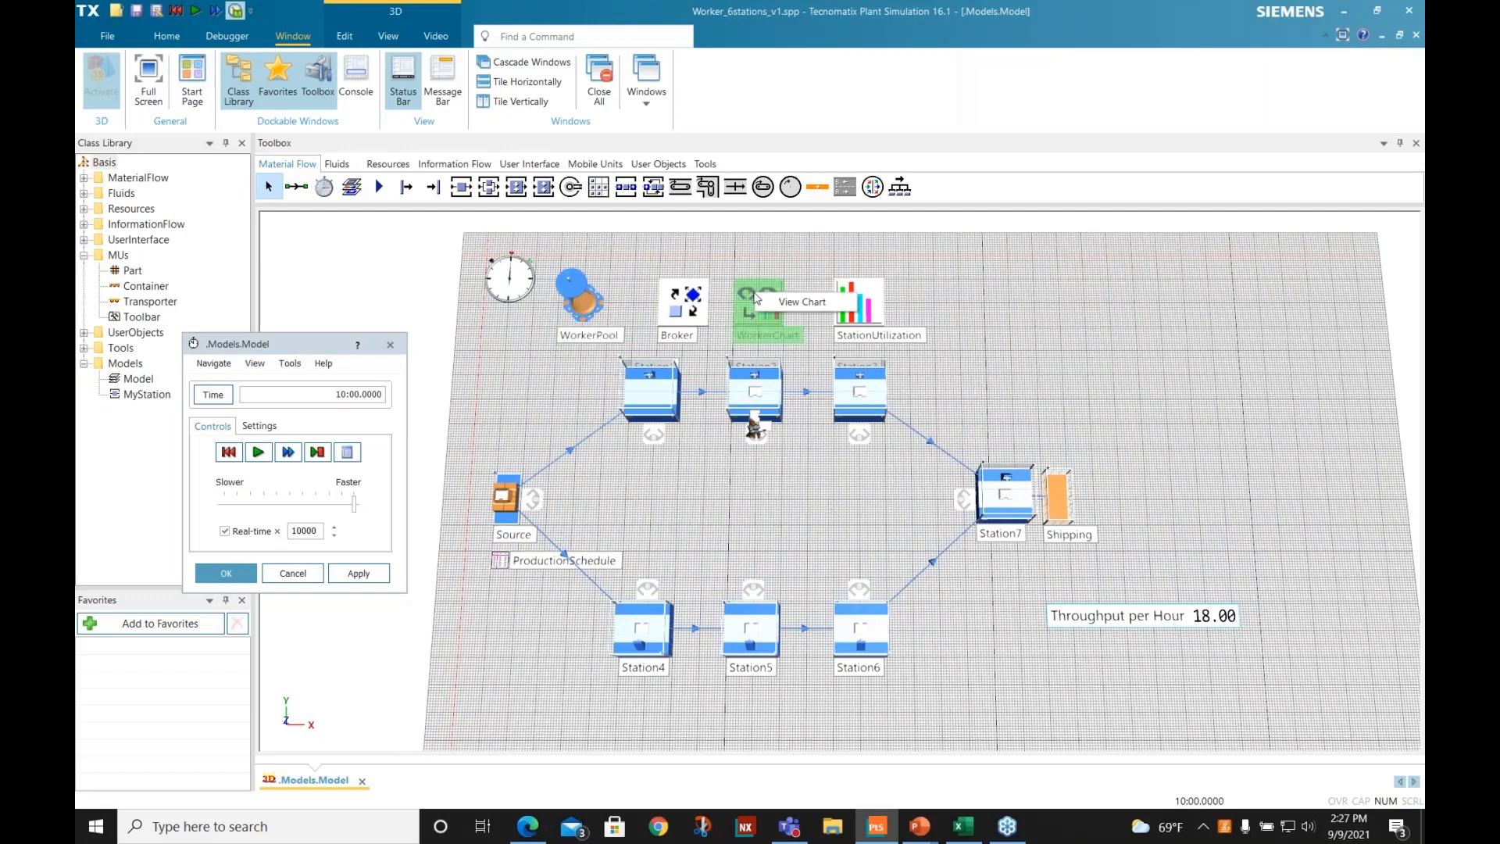
click(791, 312)
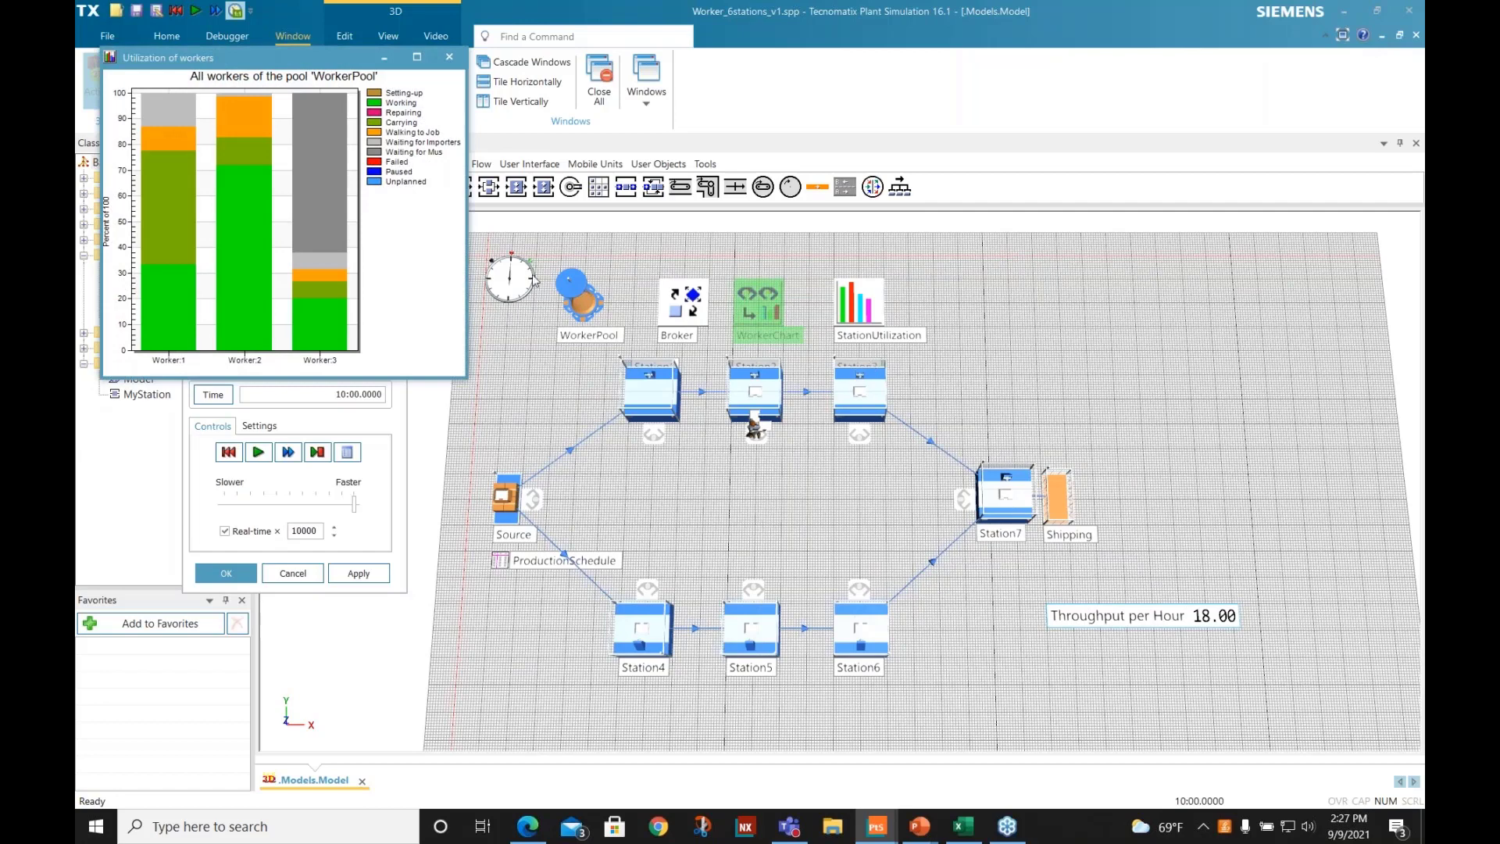
drag(311, 58, 469, 170)
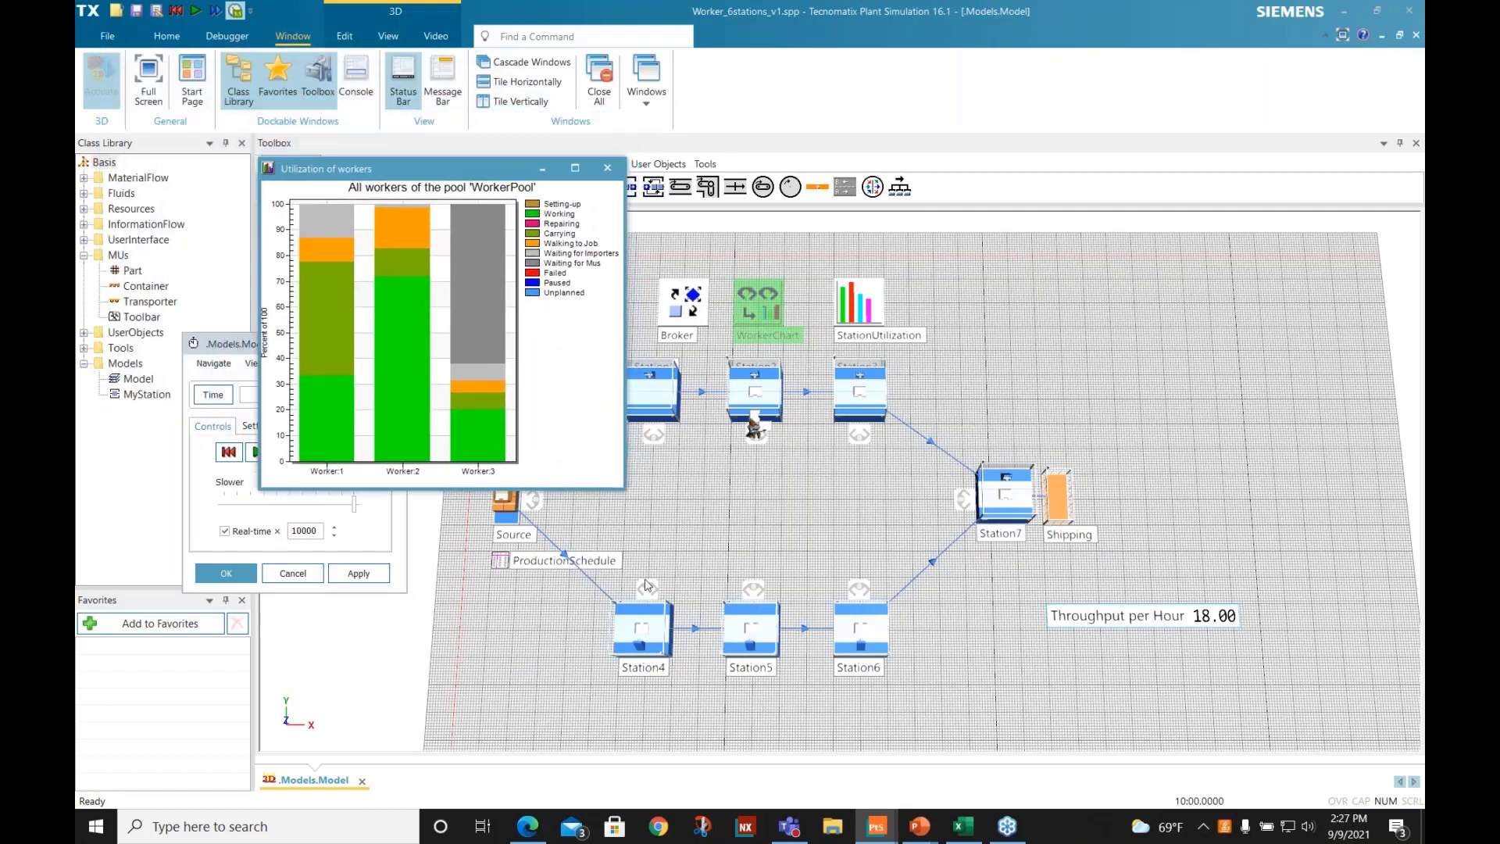
drag(625, 491, 857, 723)
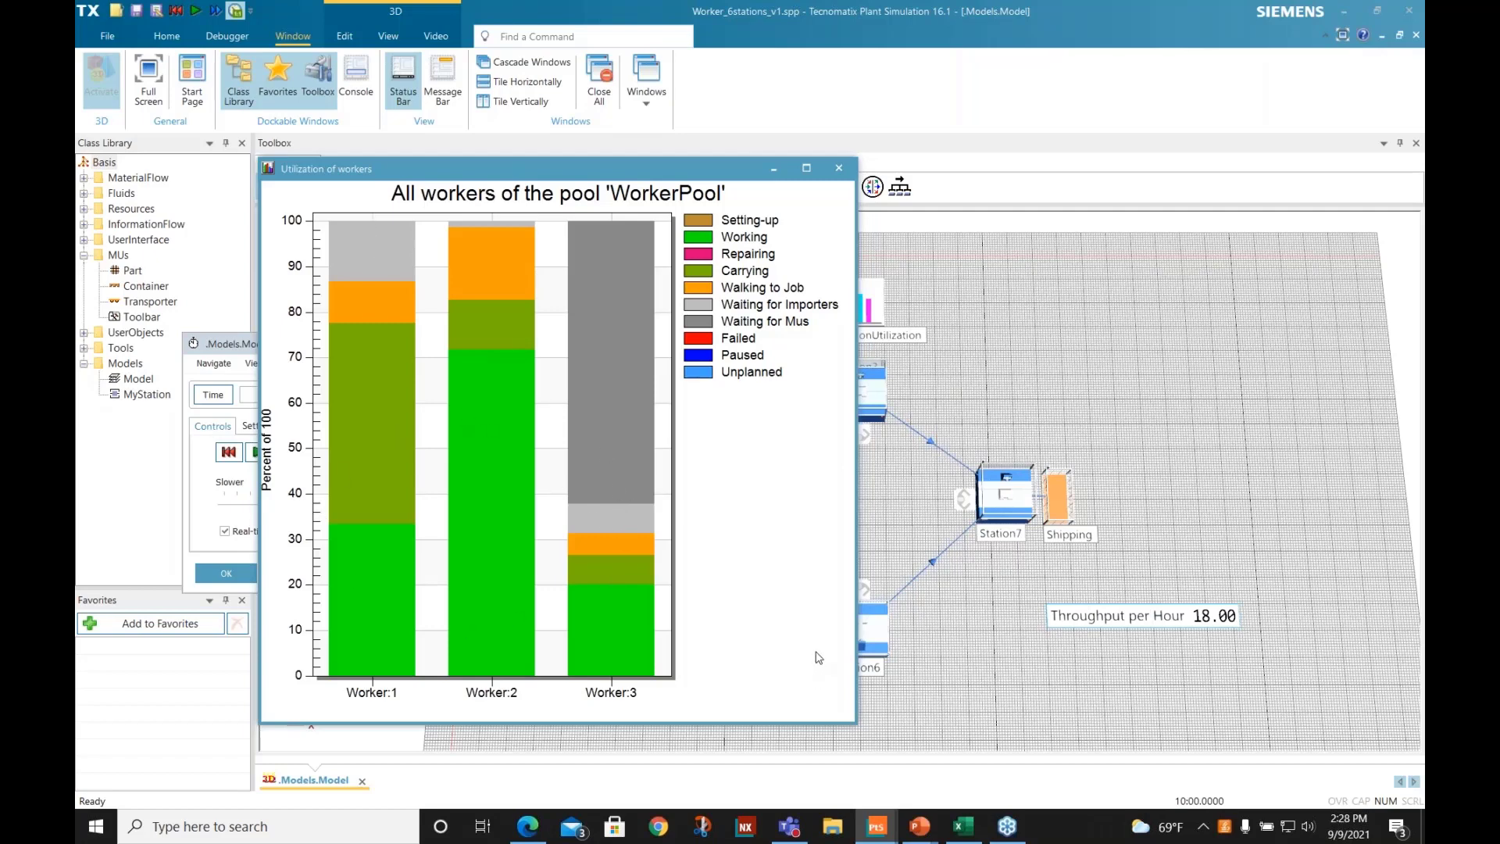
click(840, 171)
- Show the StationUtilization chart, enlarge it to examine the working, waiting and blocked shares of each station, and close it
right_click(864, 311)
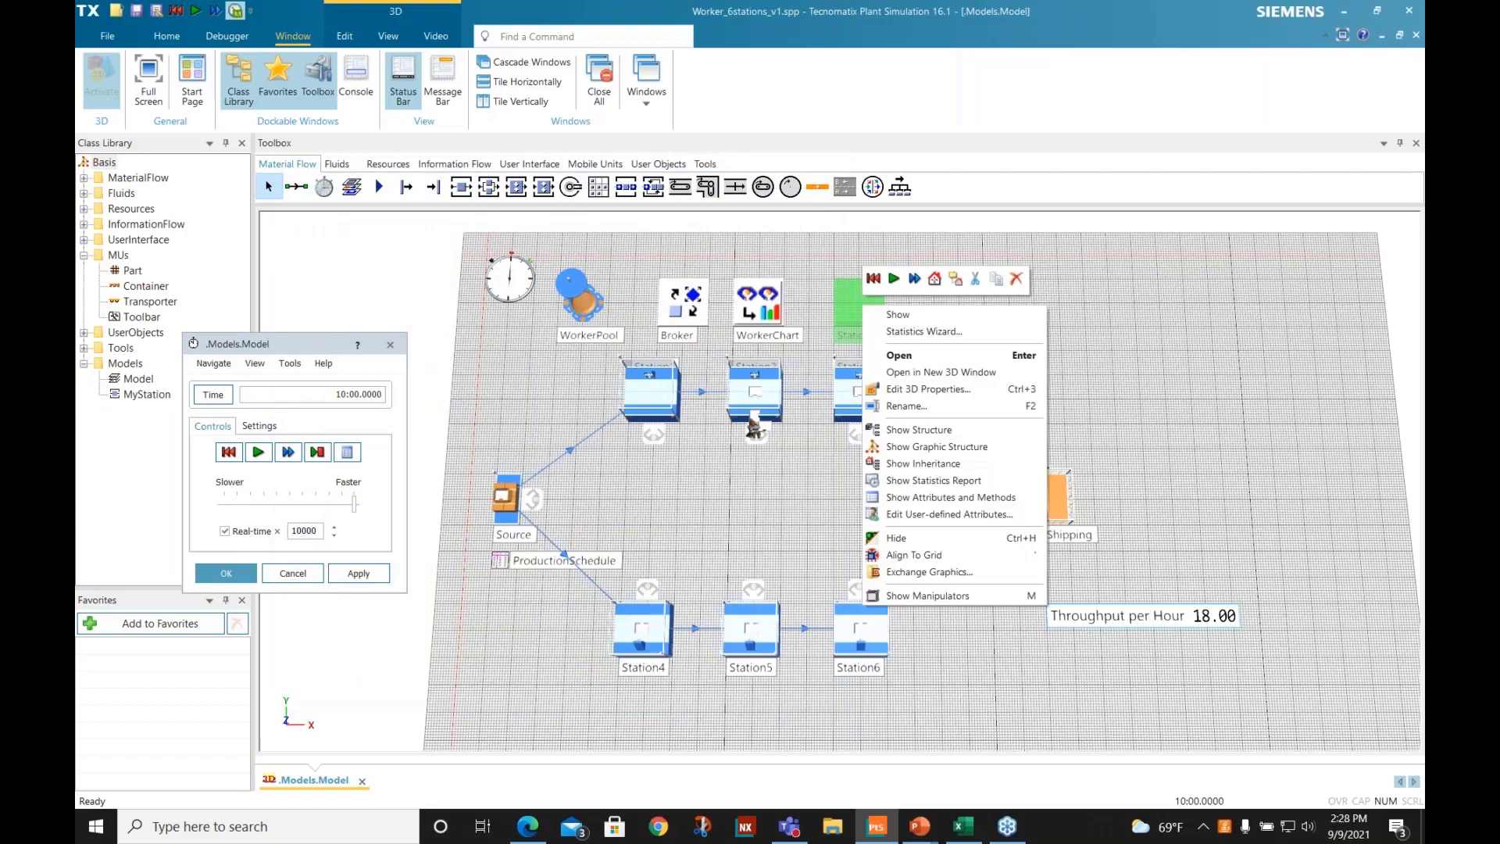
click(892, 315)
drag(1191, 66, 632, 255)
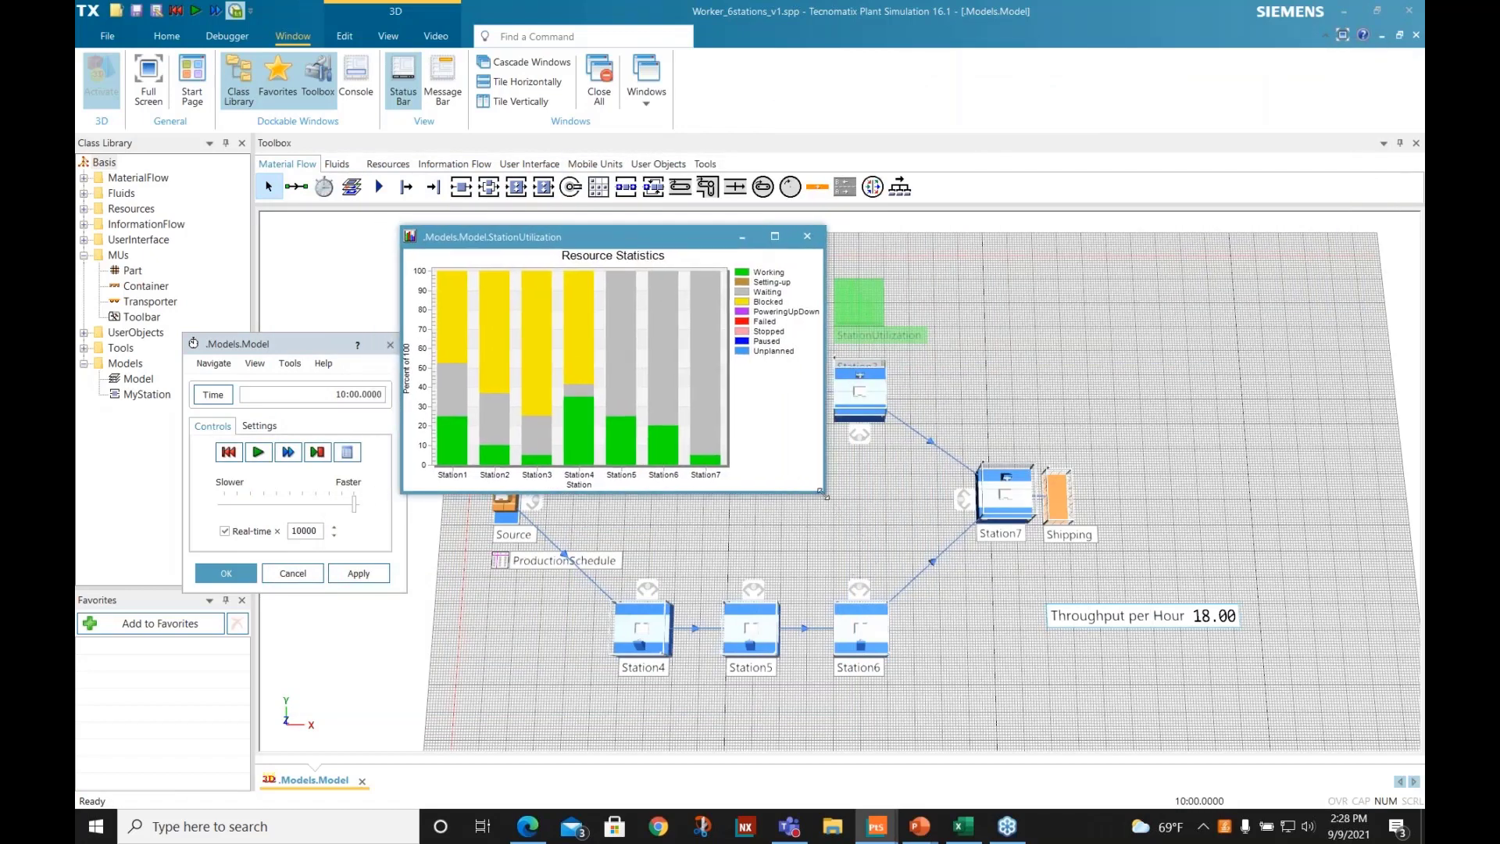
drag(824, 492, 1276, 734)
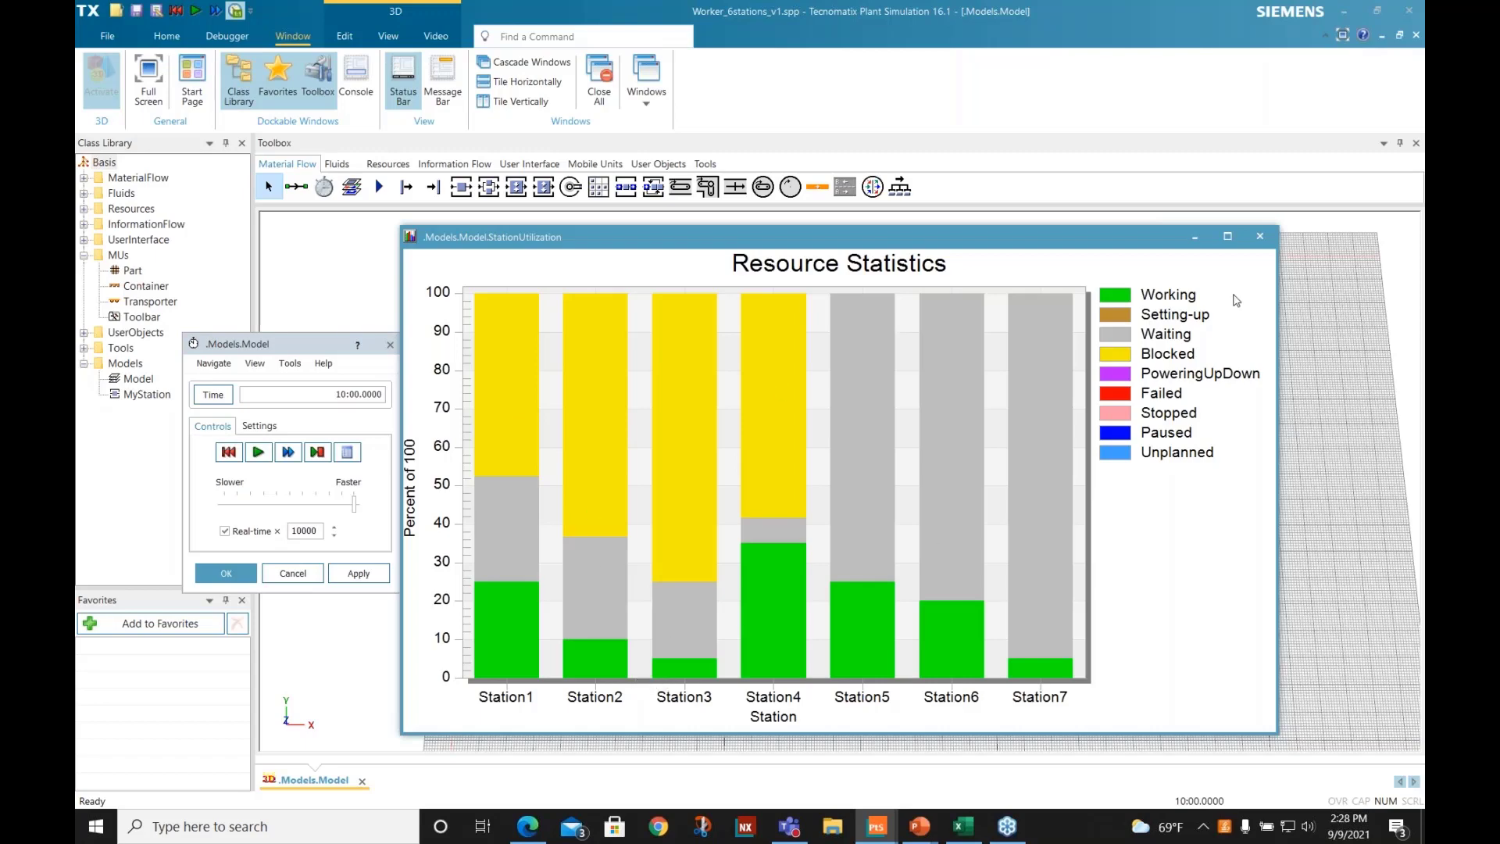
click(1260, 236)
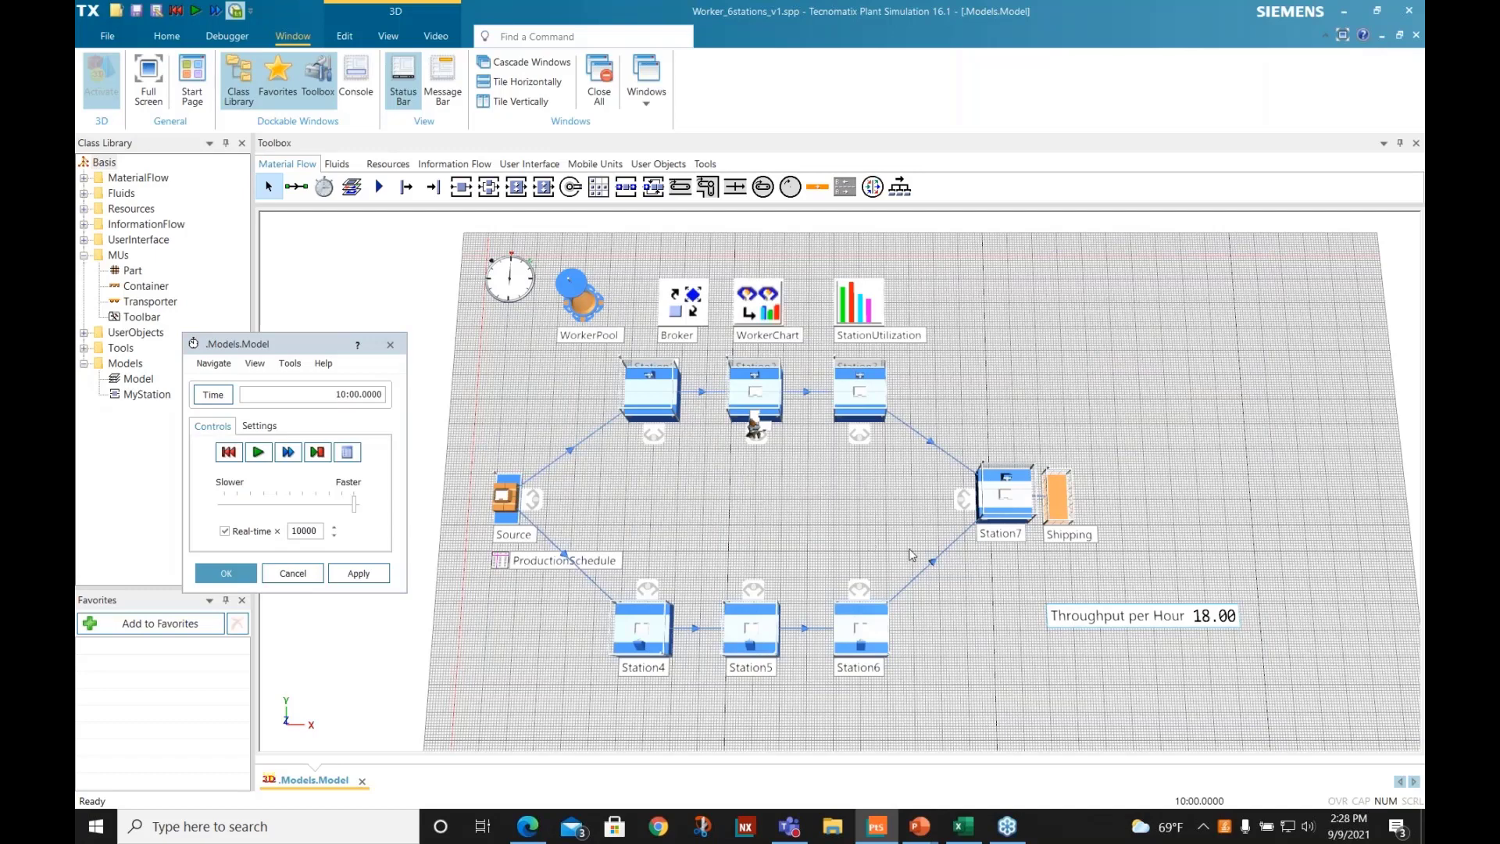
- Switch to the PowerPoint slide show and advance from the Demo slide to "Workers and Variants: Results"
scroll(894, 555, down, 1)
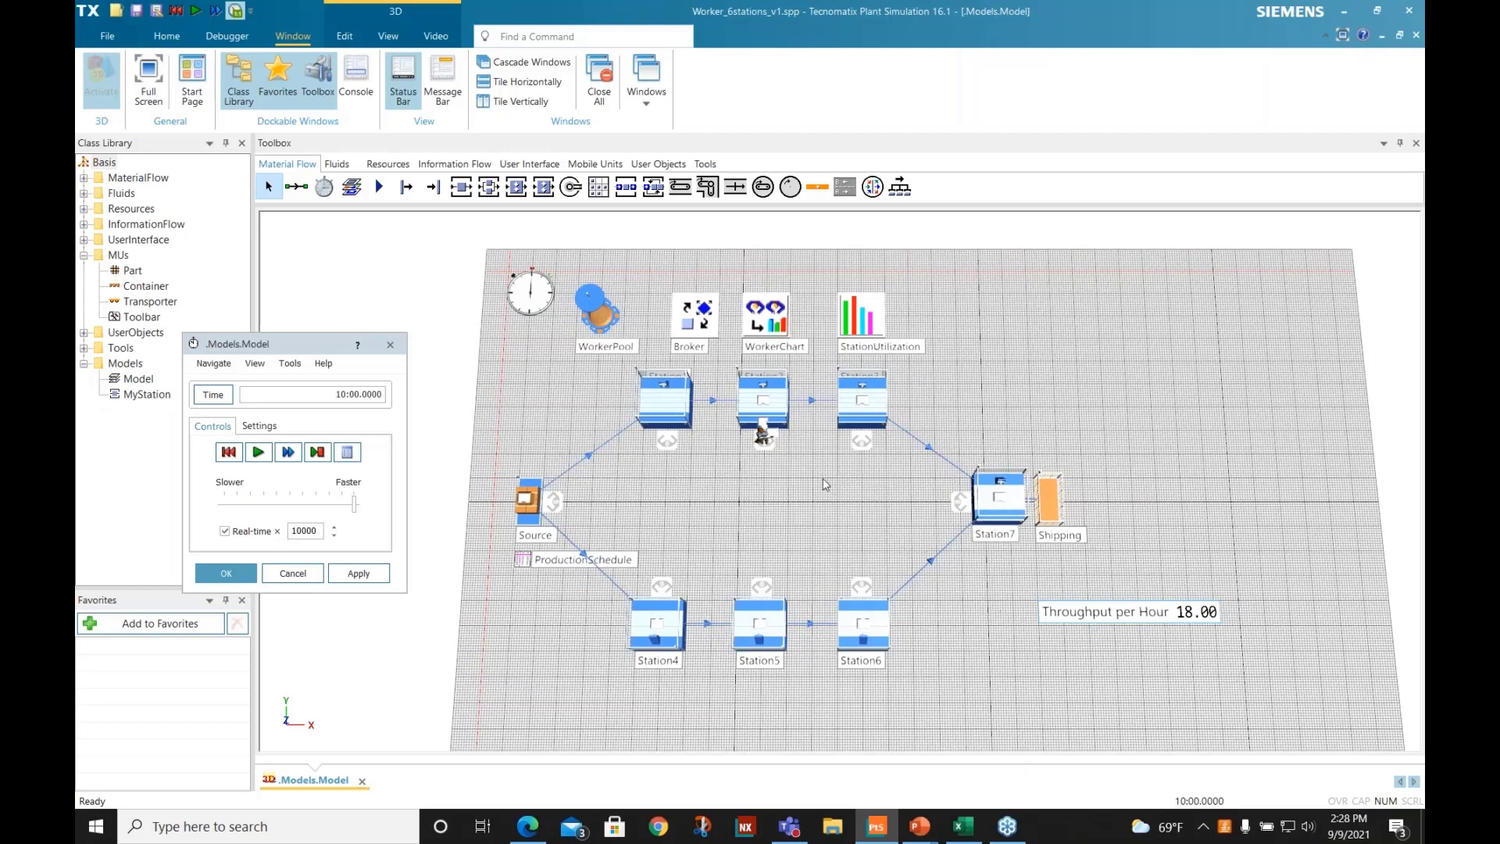
drag(826, 485, 934, 485)
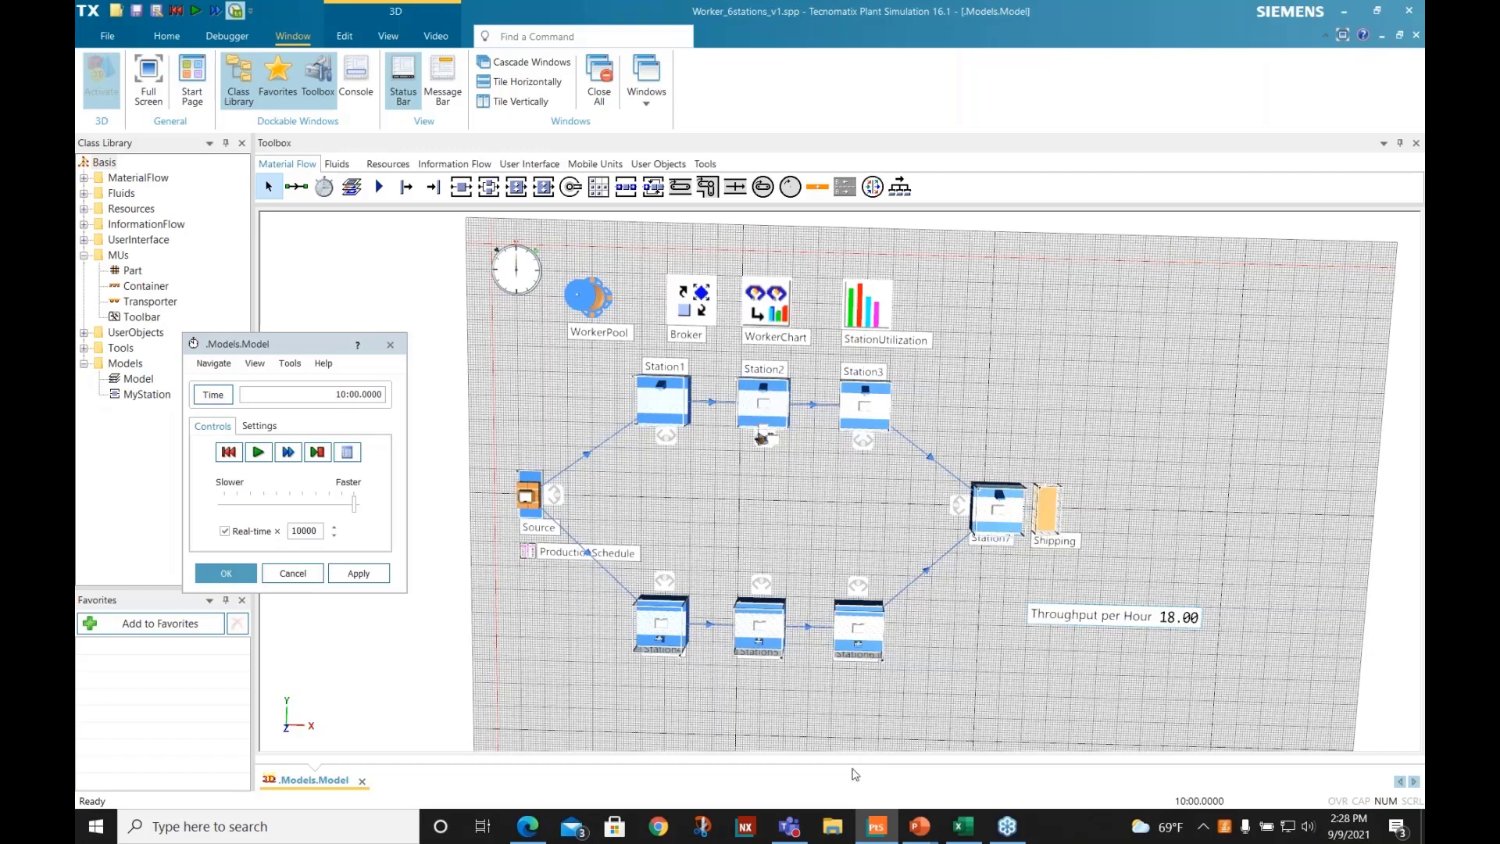
click(922, 828)
click(900, 759)
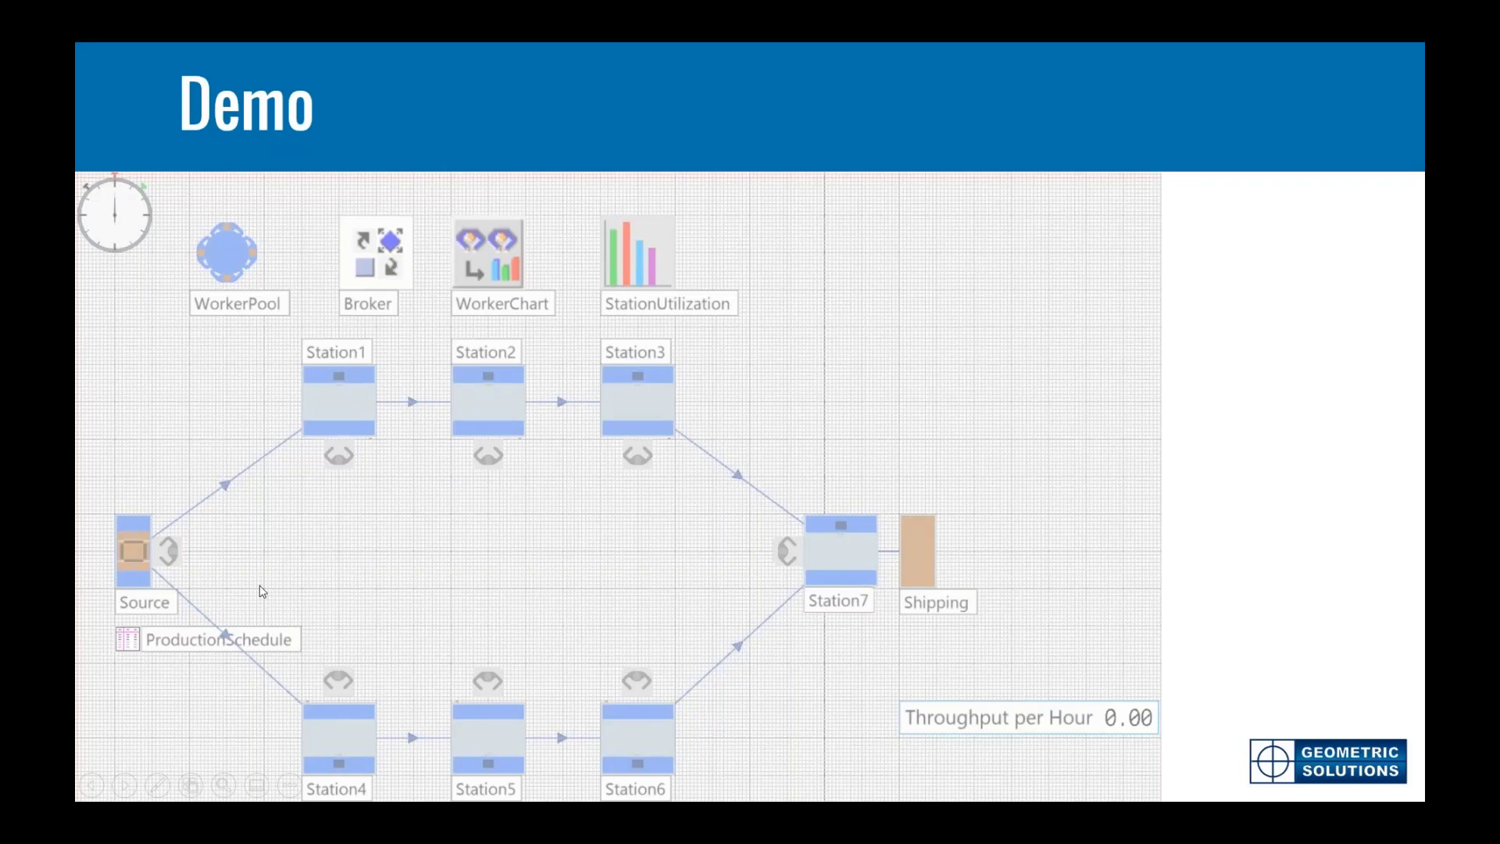
key(Right)
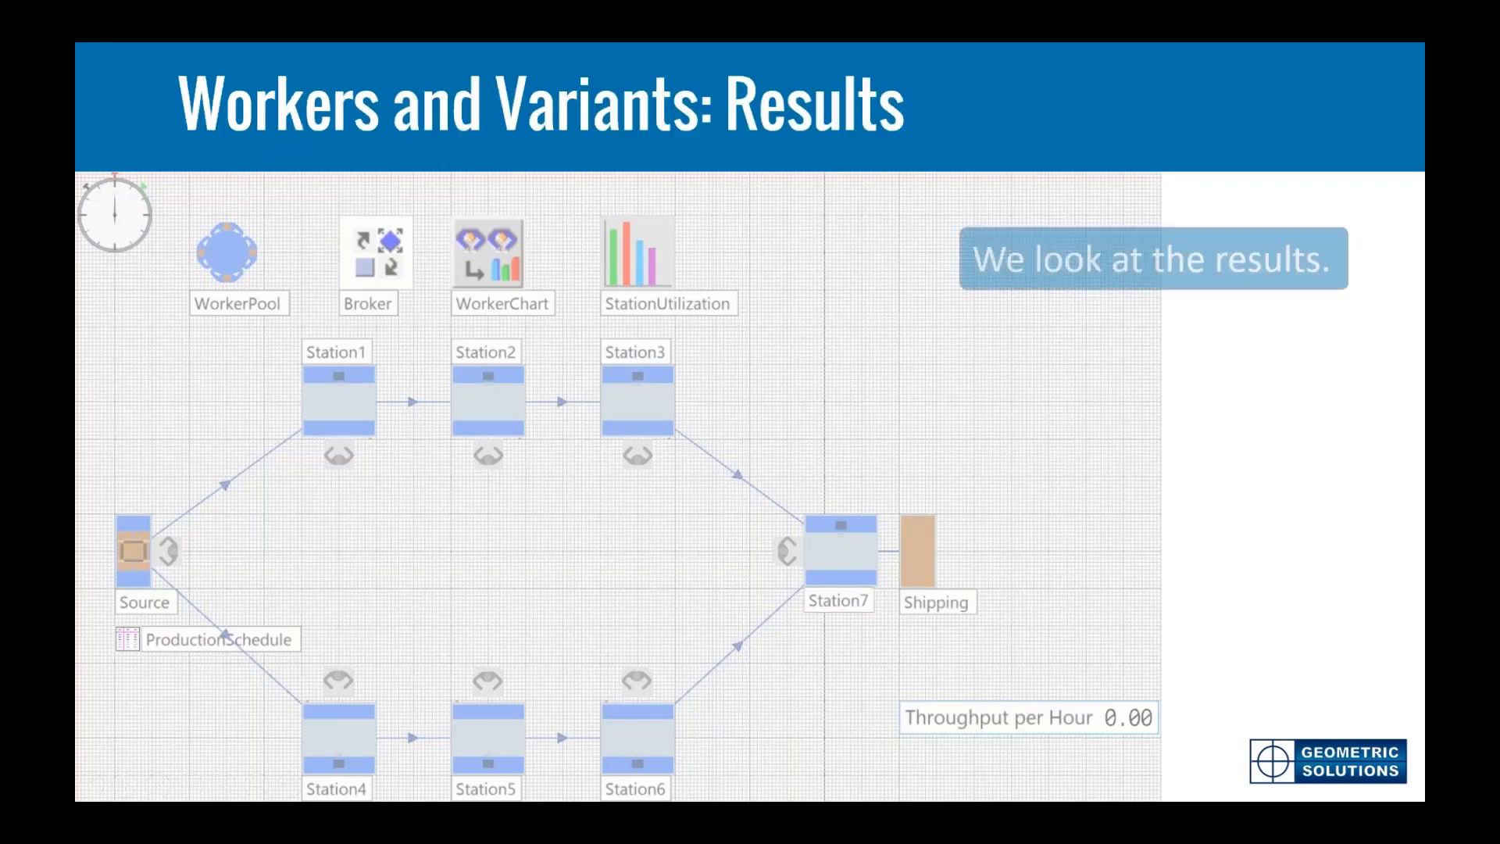